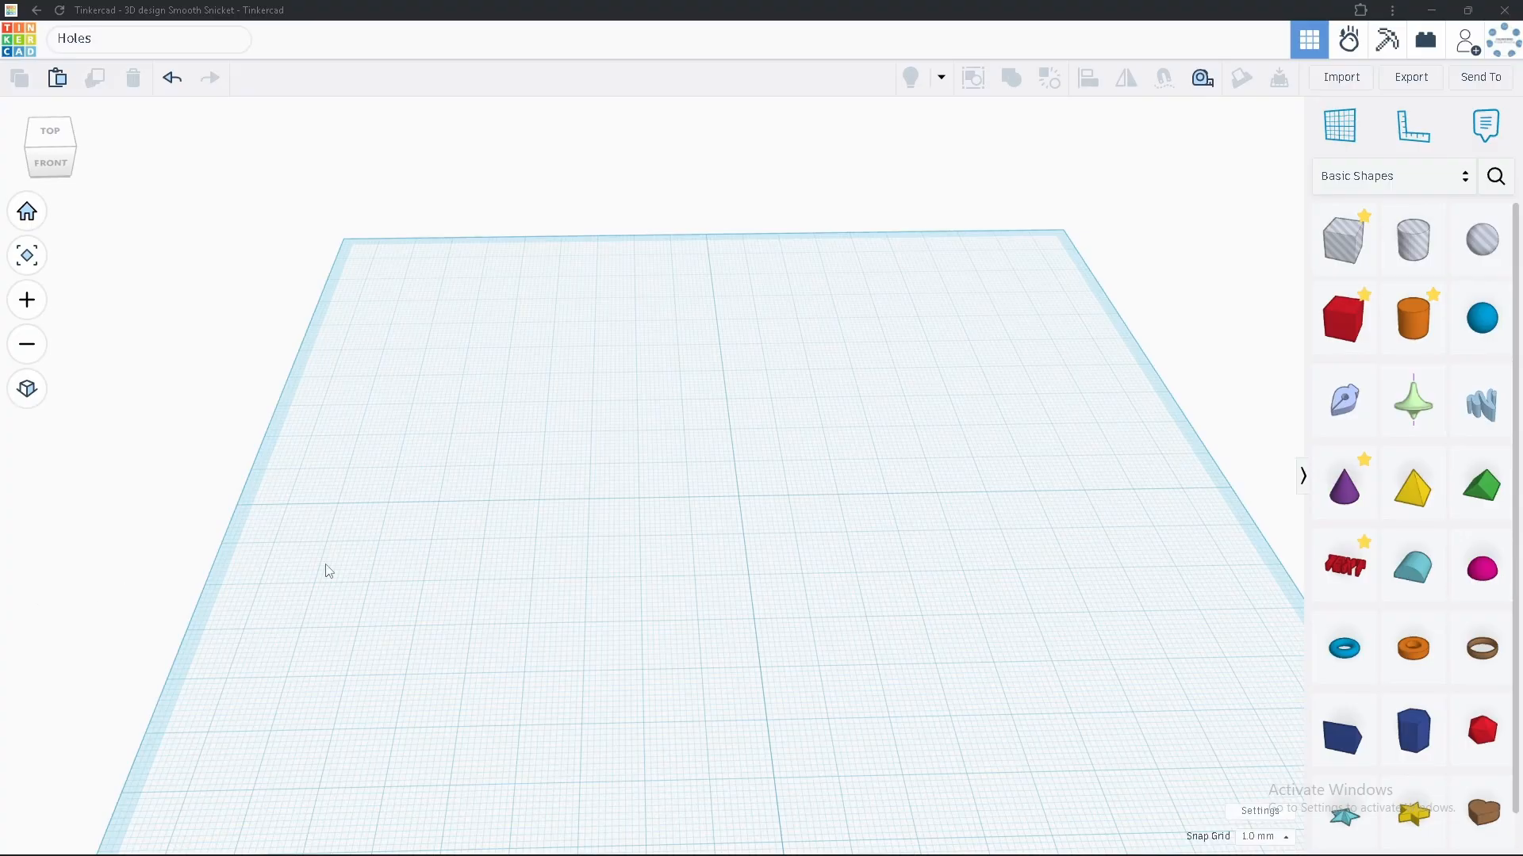
Place a solid box and a cylinder hole on the workplane and position them side by side.
{"action": "left_click_drag", "start_coordinate": [1318, 319], "coordinate": [635, 459]}
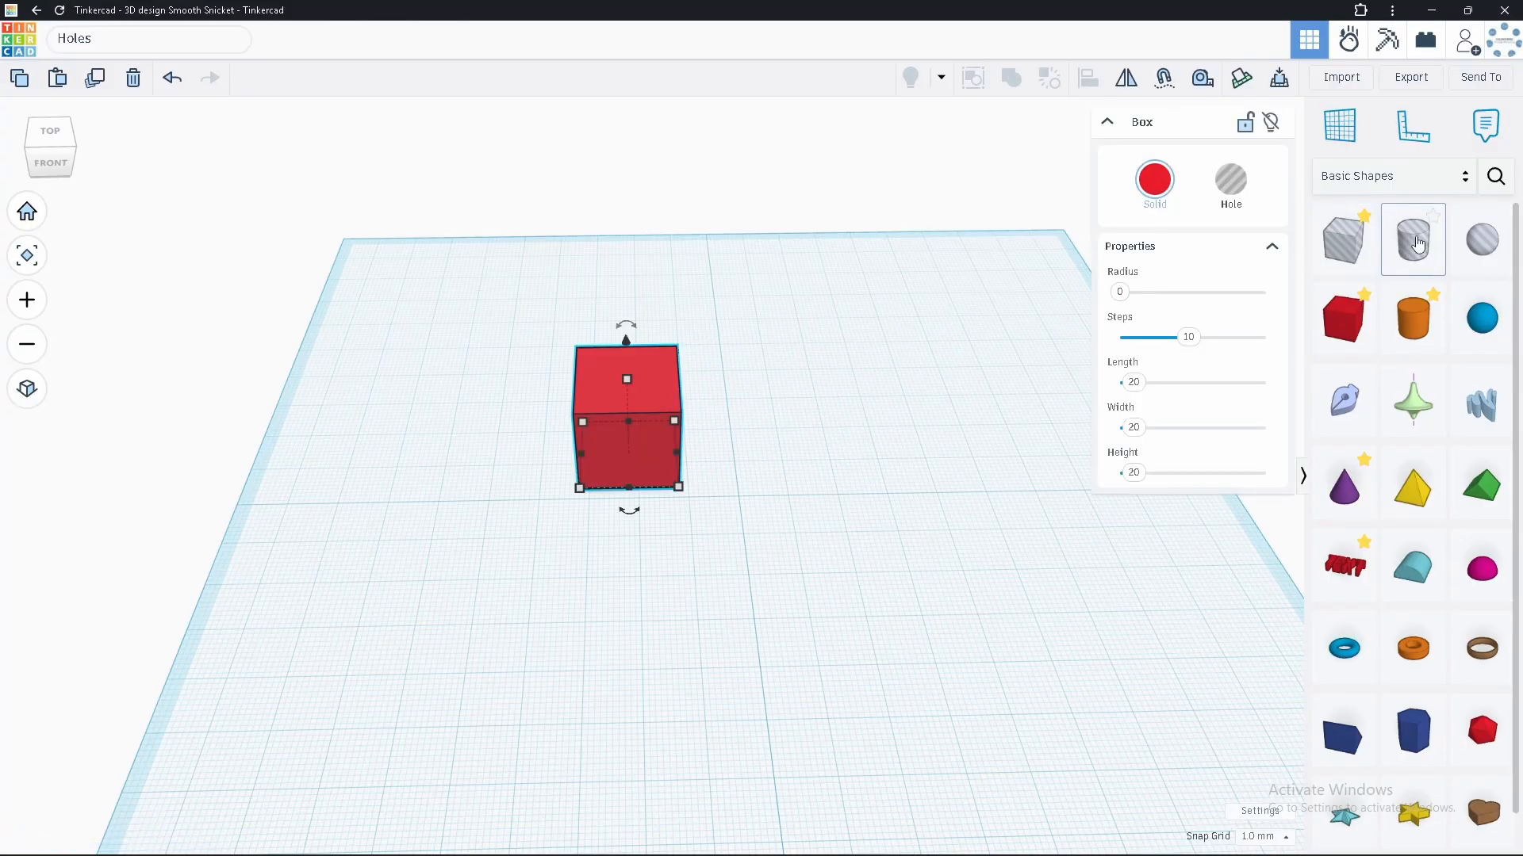
{"action": "left_click_drag", "start_coordinate": [1412, 240], "coordinate": [764, 434]}
{"action": "left_click_drag", "start_coordinate": [652, 423], "coordinate": [588, 421]}
{"action": "left_click_drag", "start_coordinate": [750, 420], "coordinate": [726, 420]}
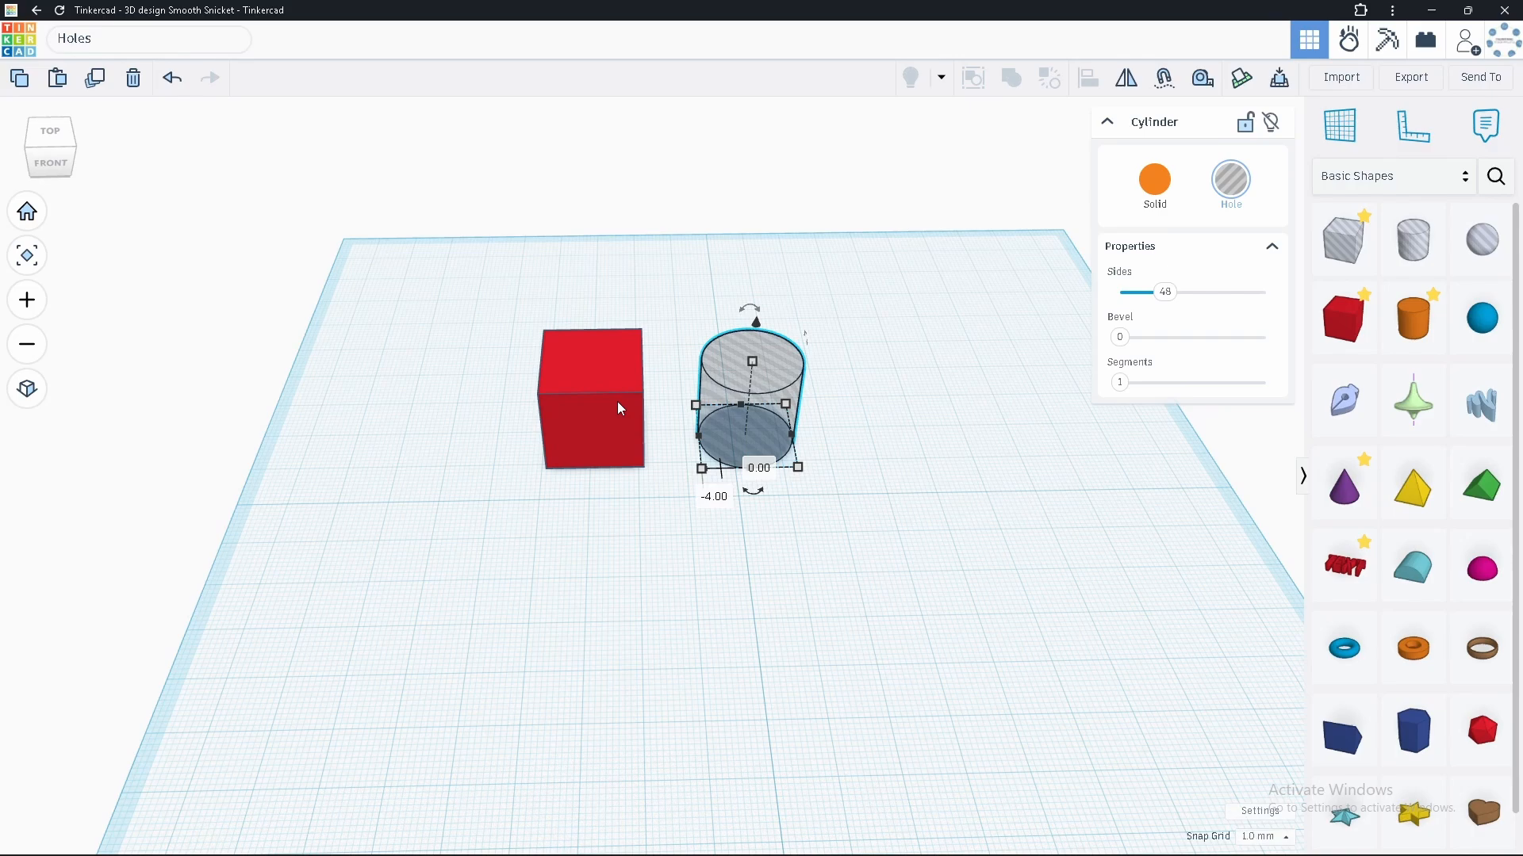
{"action": "mouse_move", "coordinate": [619, 408]}
{"action": "left_mouse_down"}
{"action": "mouse_move", "coordinate": [652, 416]}
{"action": "mouse_move", "coordinate": [630, 385]}
{"action": "left_mouse_up"}
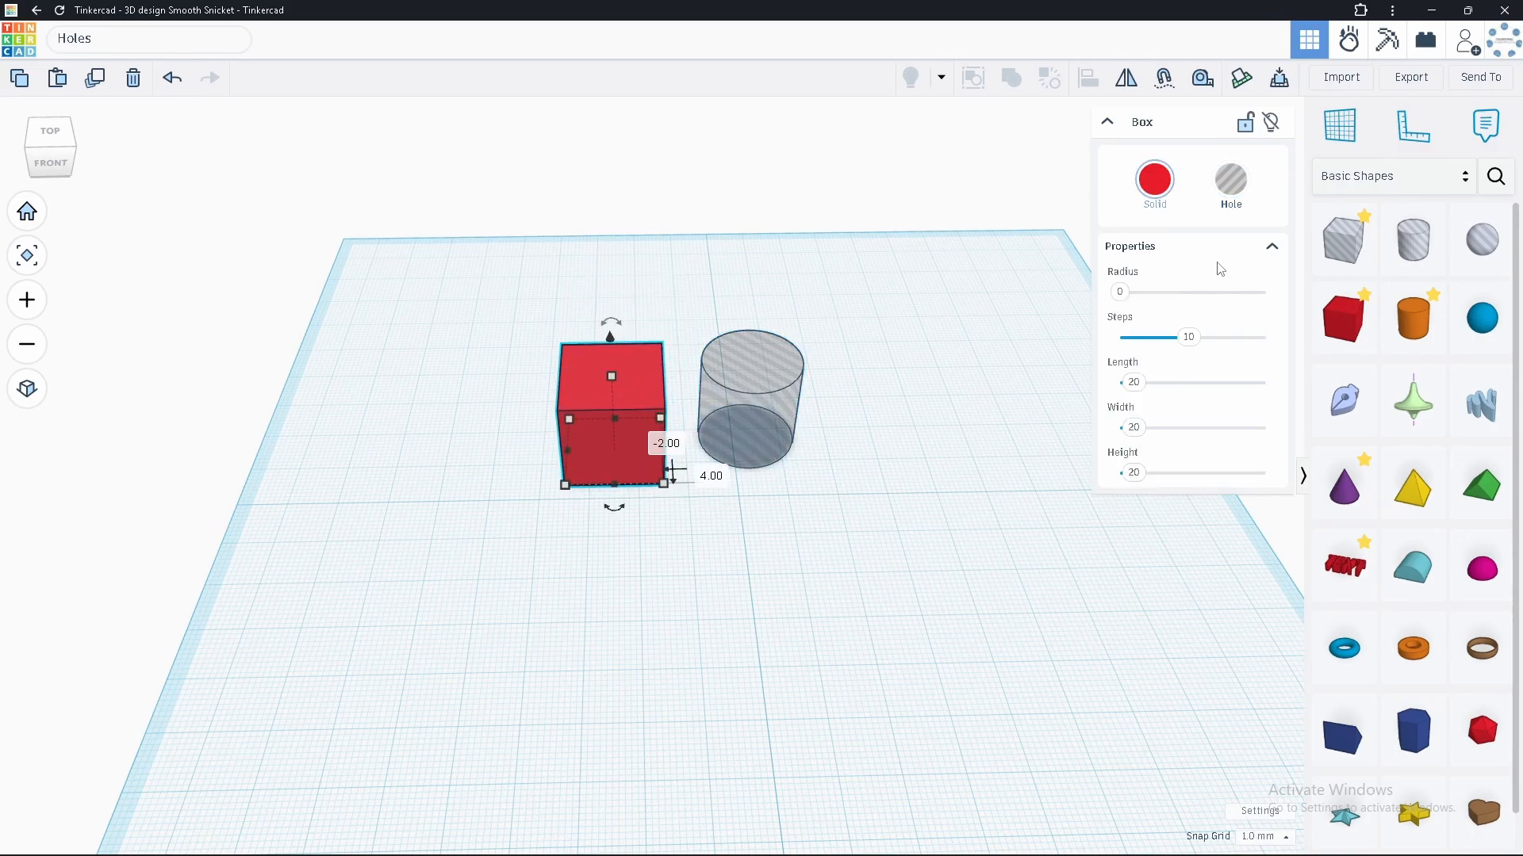
Turn the box into a hole and the cylinder into an orange solid, keeping the cylinder close beside the box.
{"action": "left_click", "coordinate": [1232, 183]}
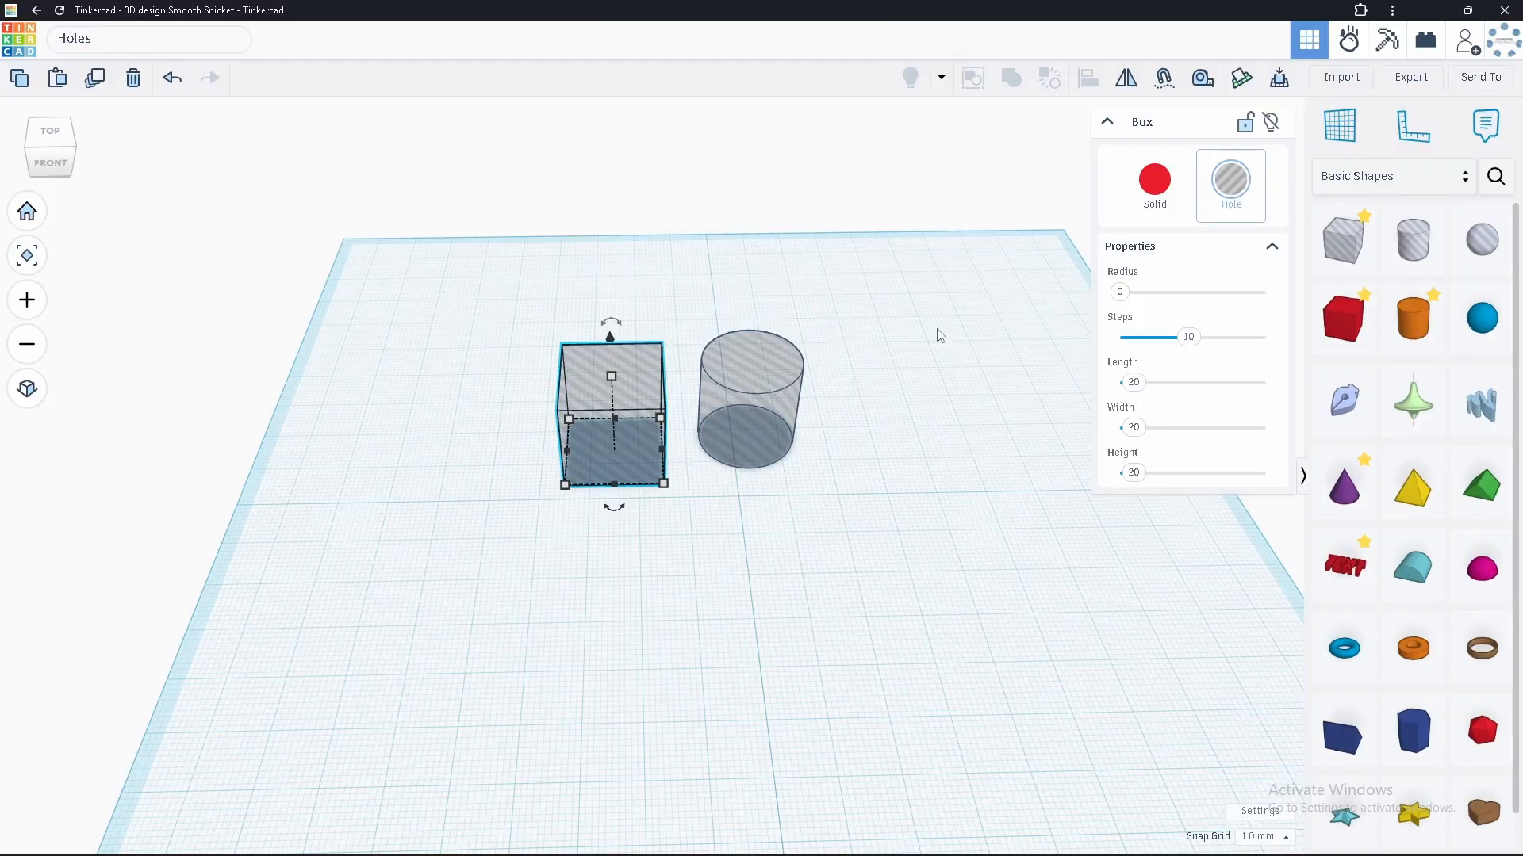
{"action": "left_click", "coordinate": [789, 377]}
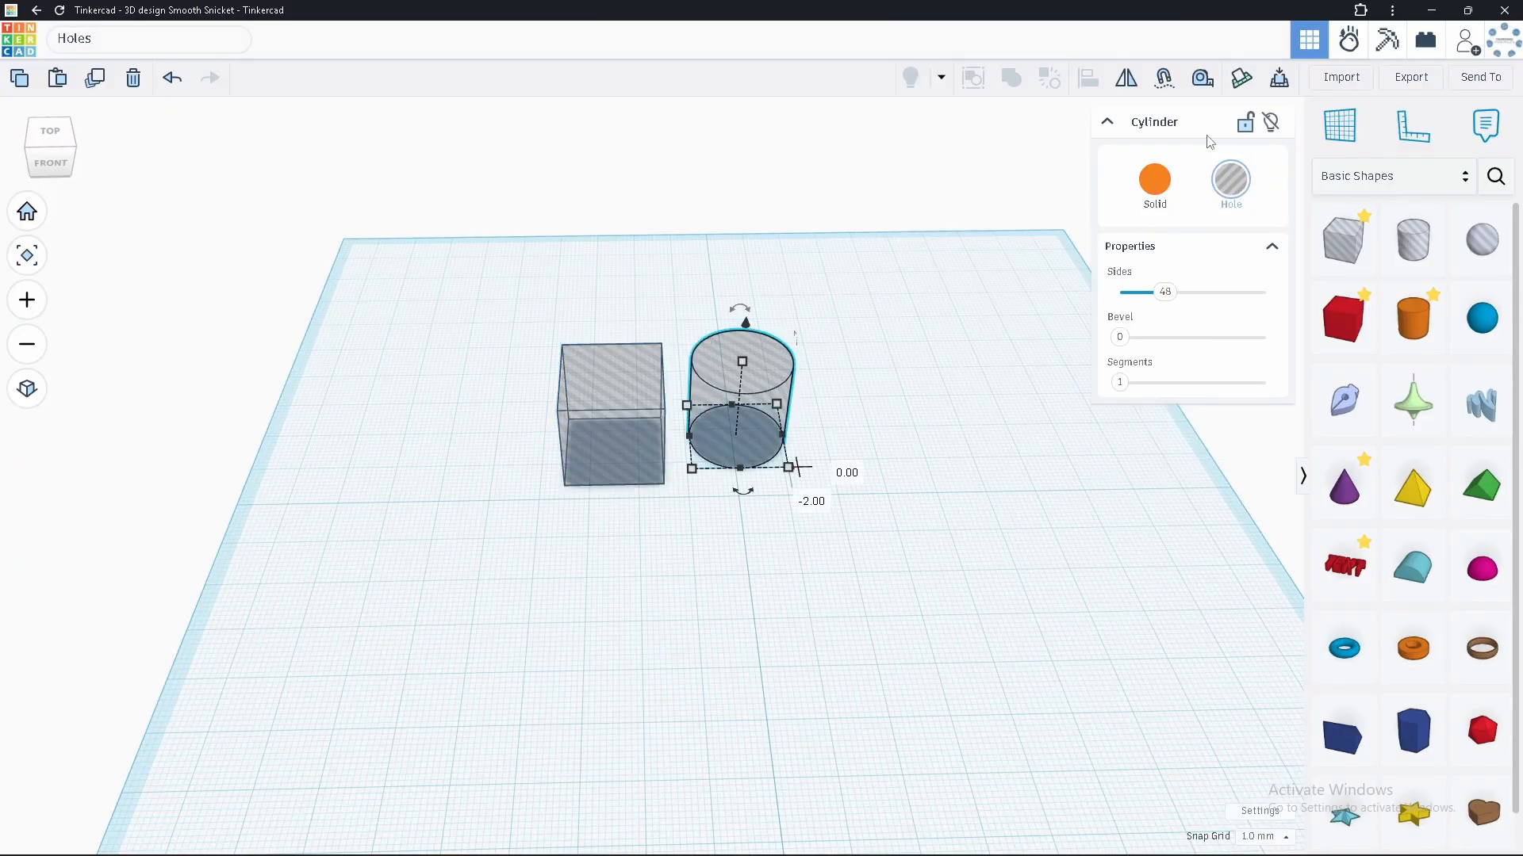
{"action": "left_click", "coordinate": [1156, 183]}
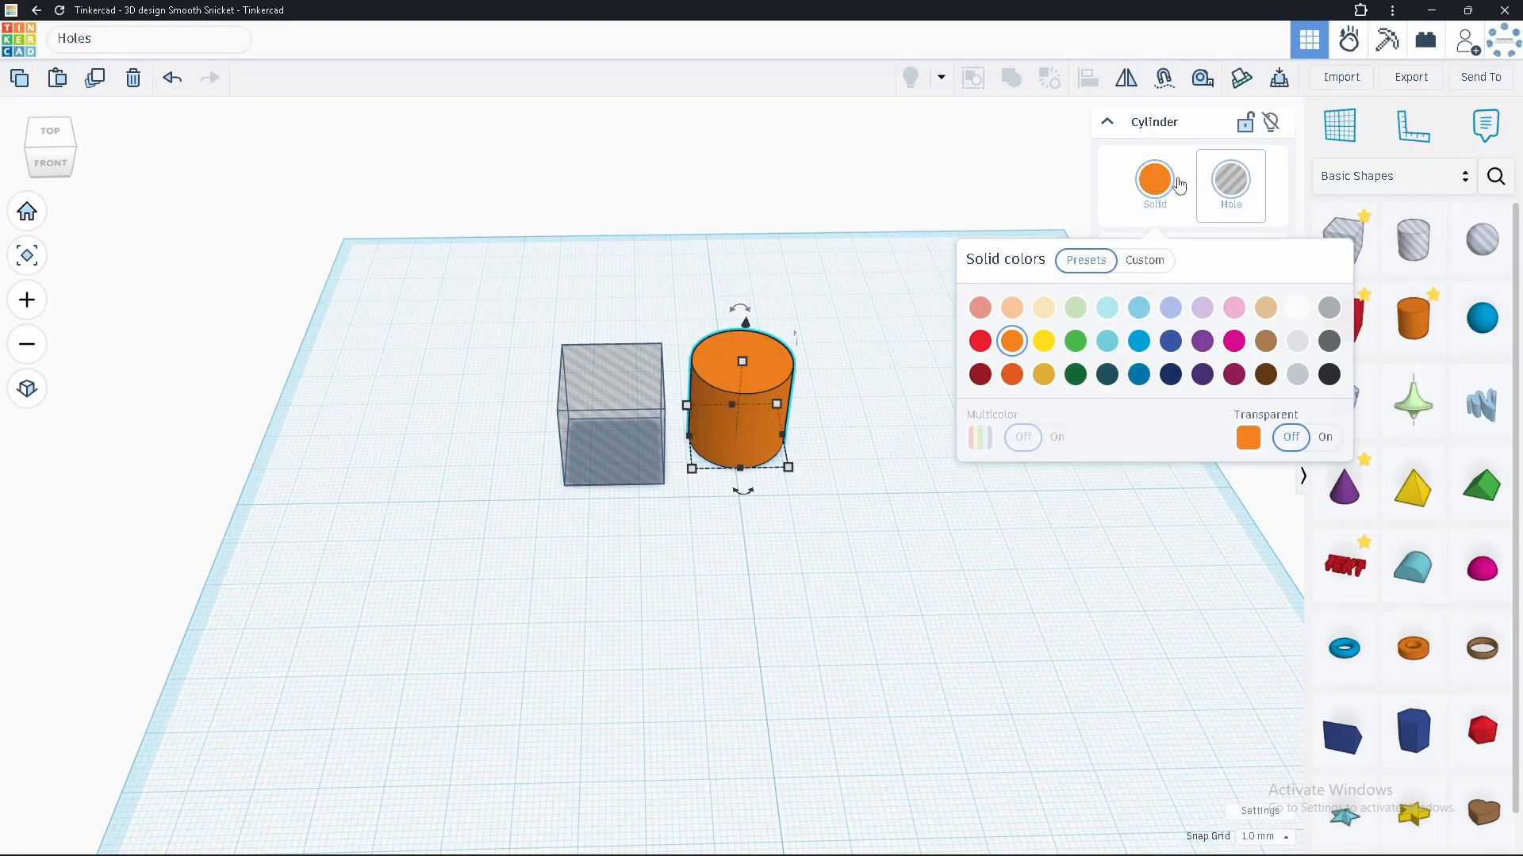
{"action": "left_click_drag", "start_coordinate": [746, 423], "coordinate": [721, 424]}
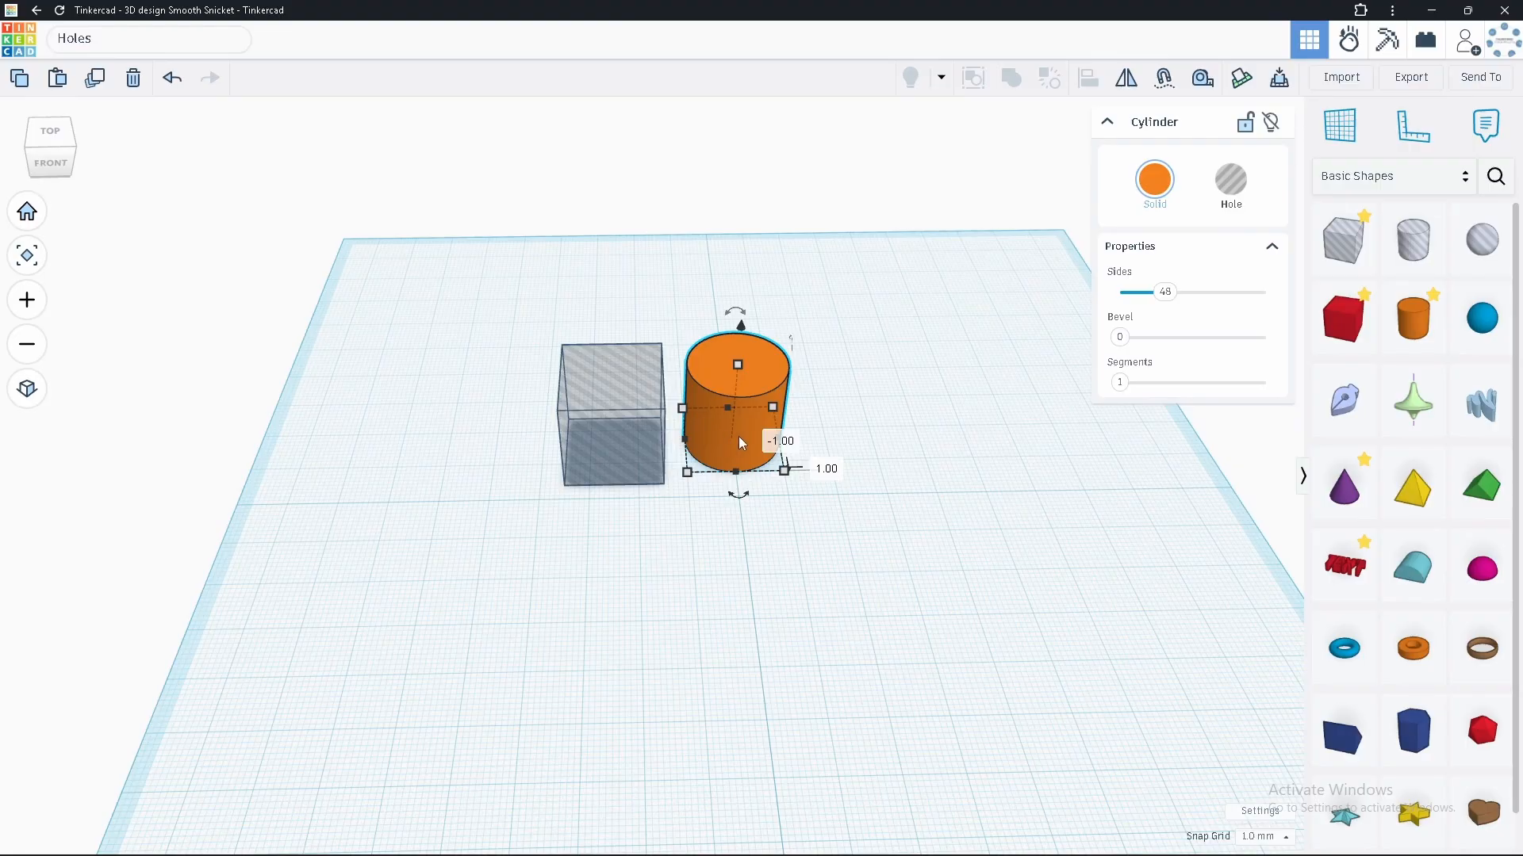
Make the box a red solid again and turn the cylinder back into a hole.
{"action": "left_click", "coordinate": [611, 440]}
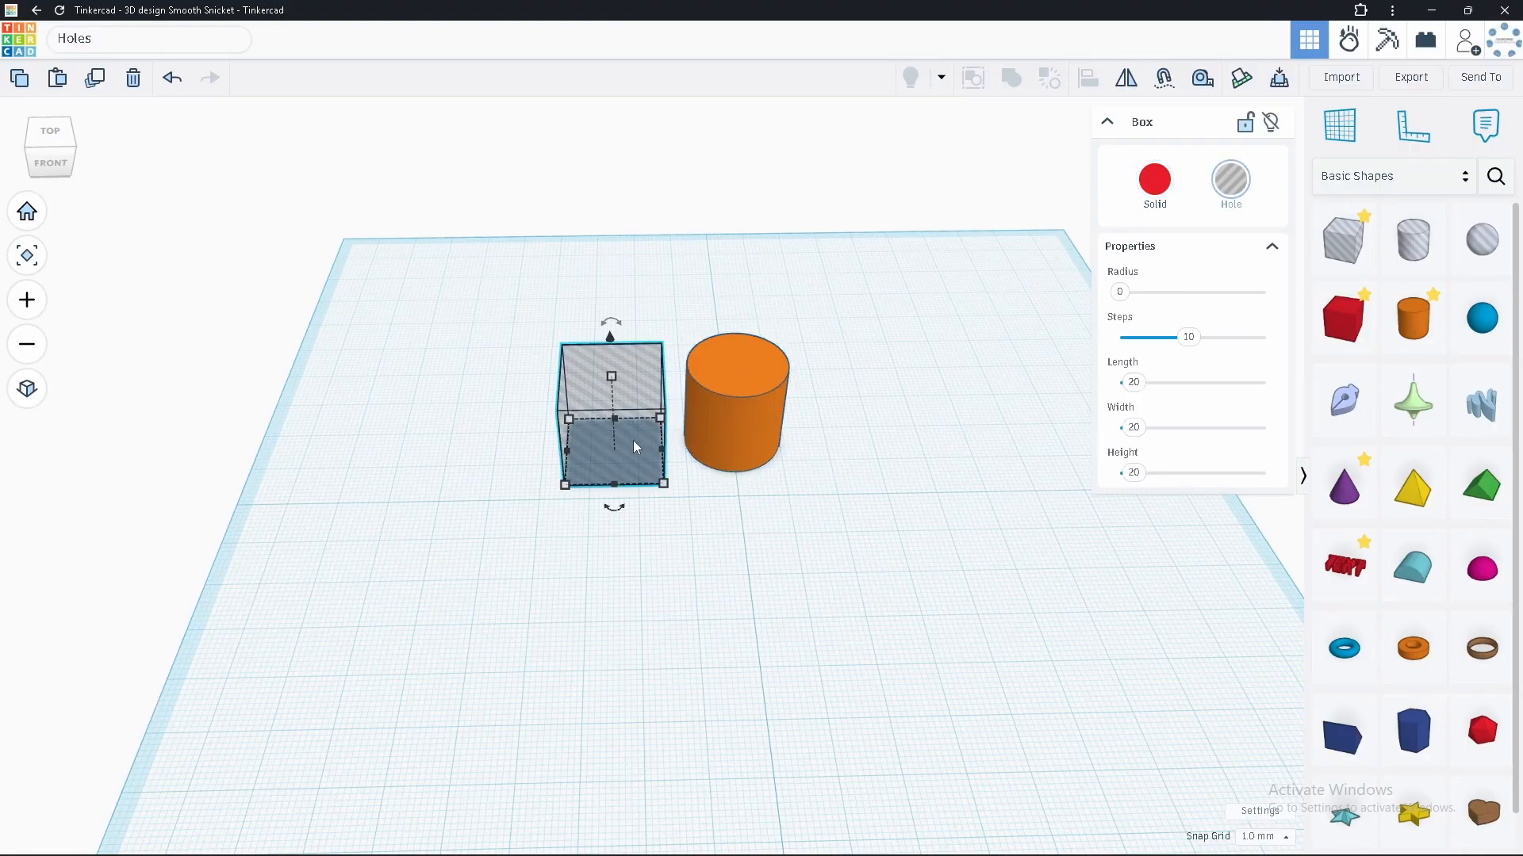
{"action": "left_click", "coordinate": [1155, 179]}
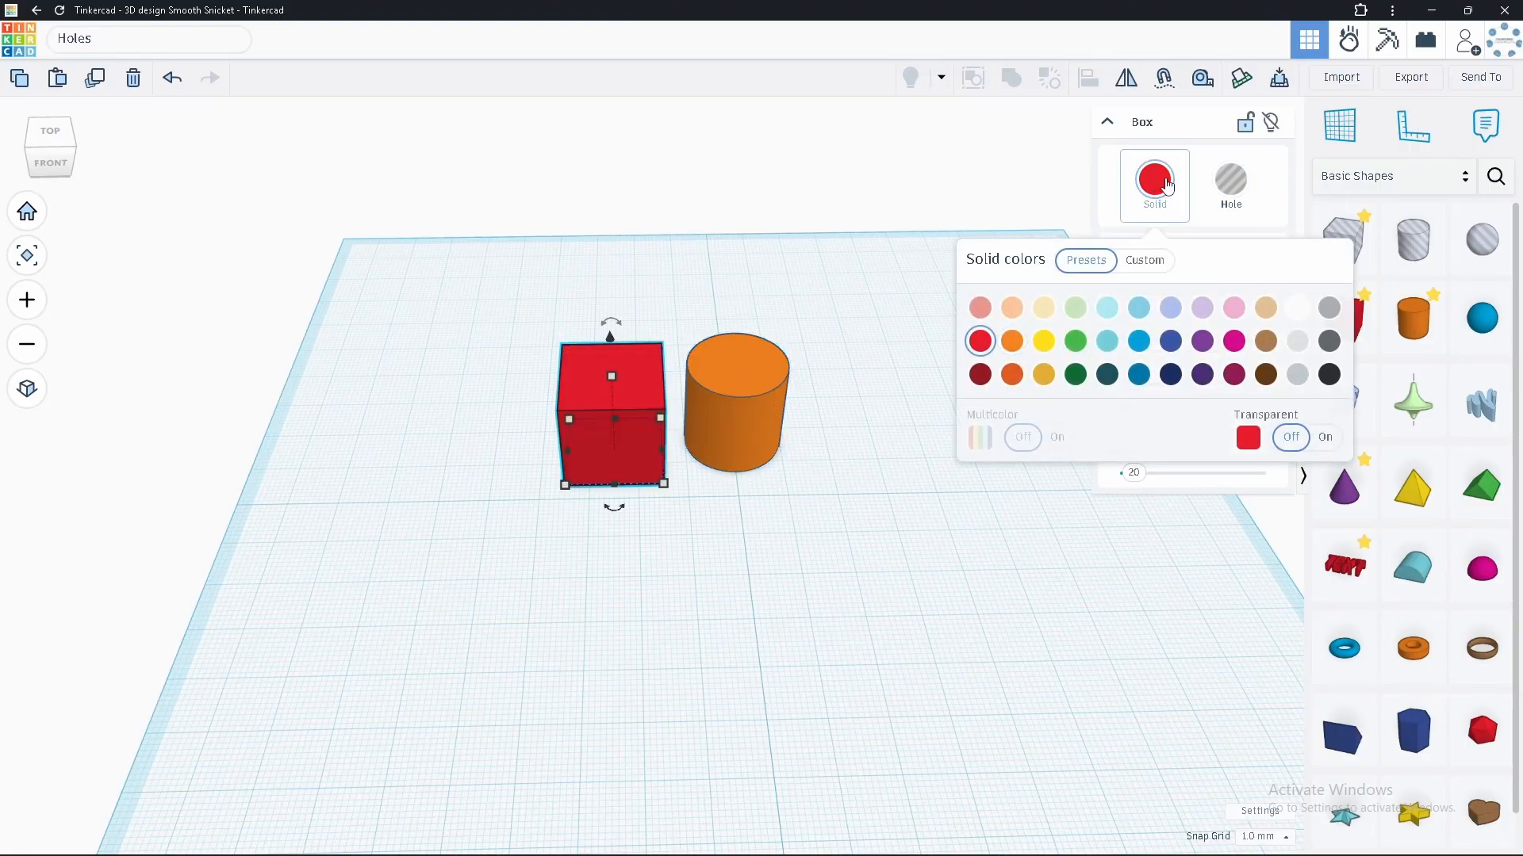
{"action": "left_click", "coordinate": [734, 430]}
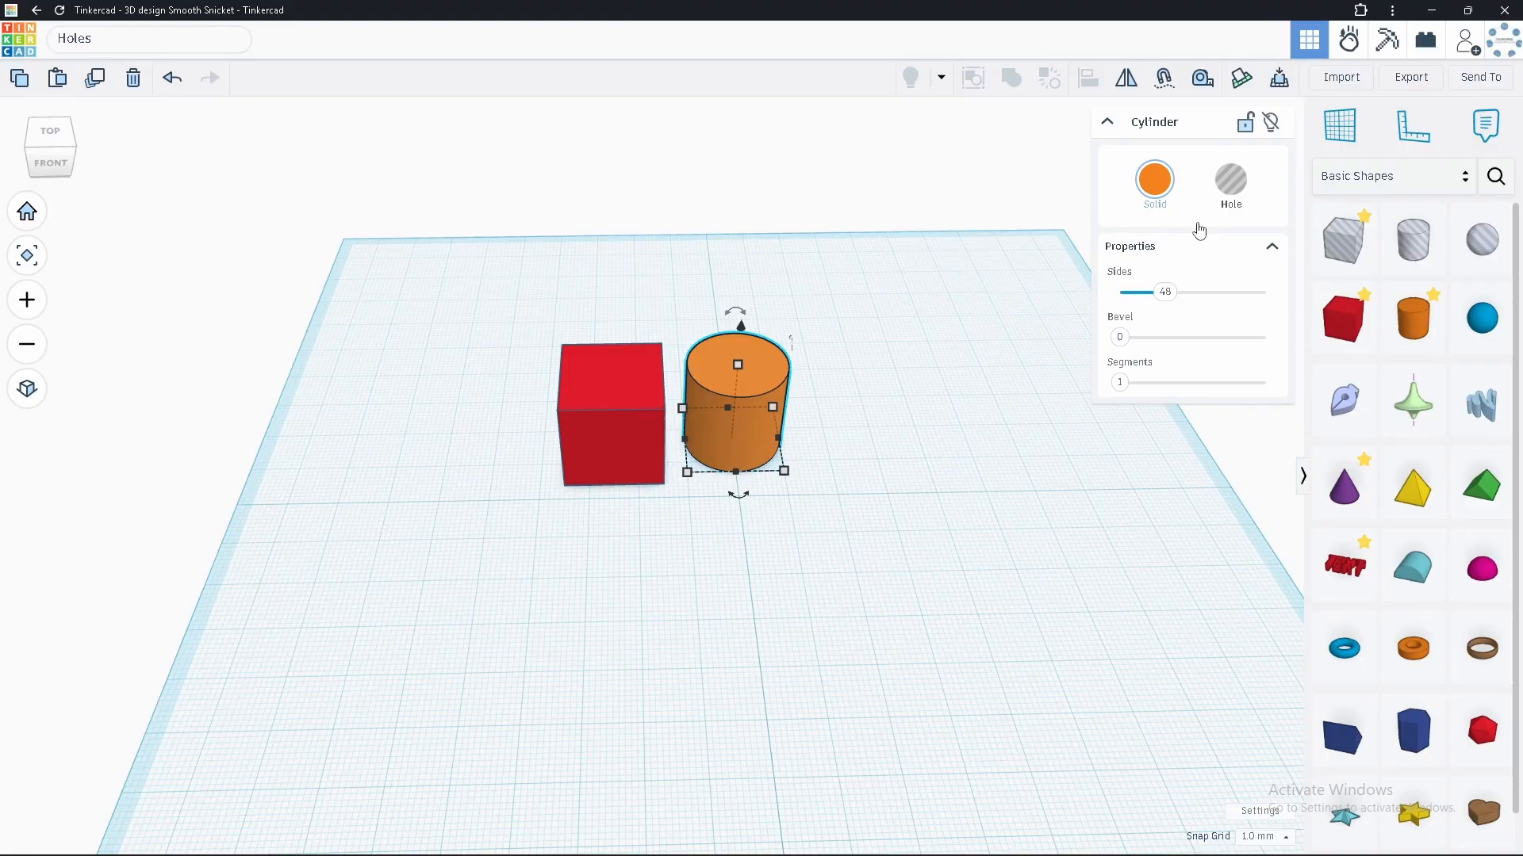
{"action": "left_click", "coordinate": [1231, 179]}
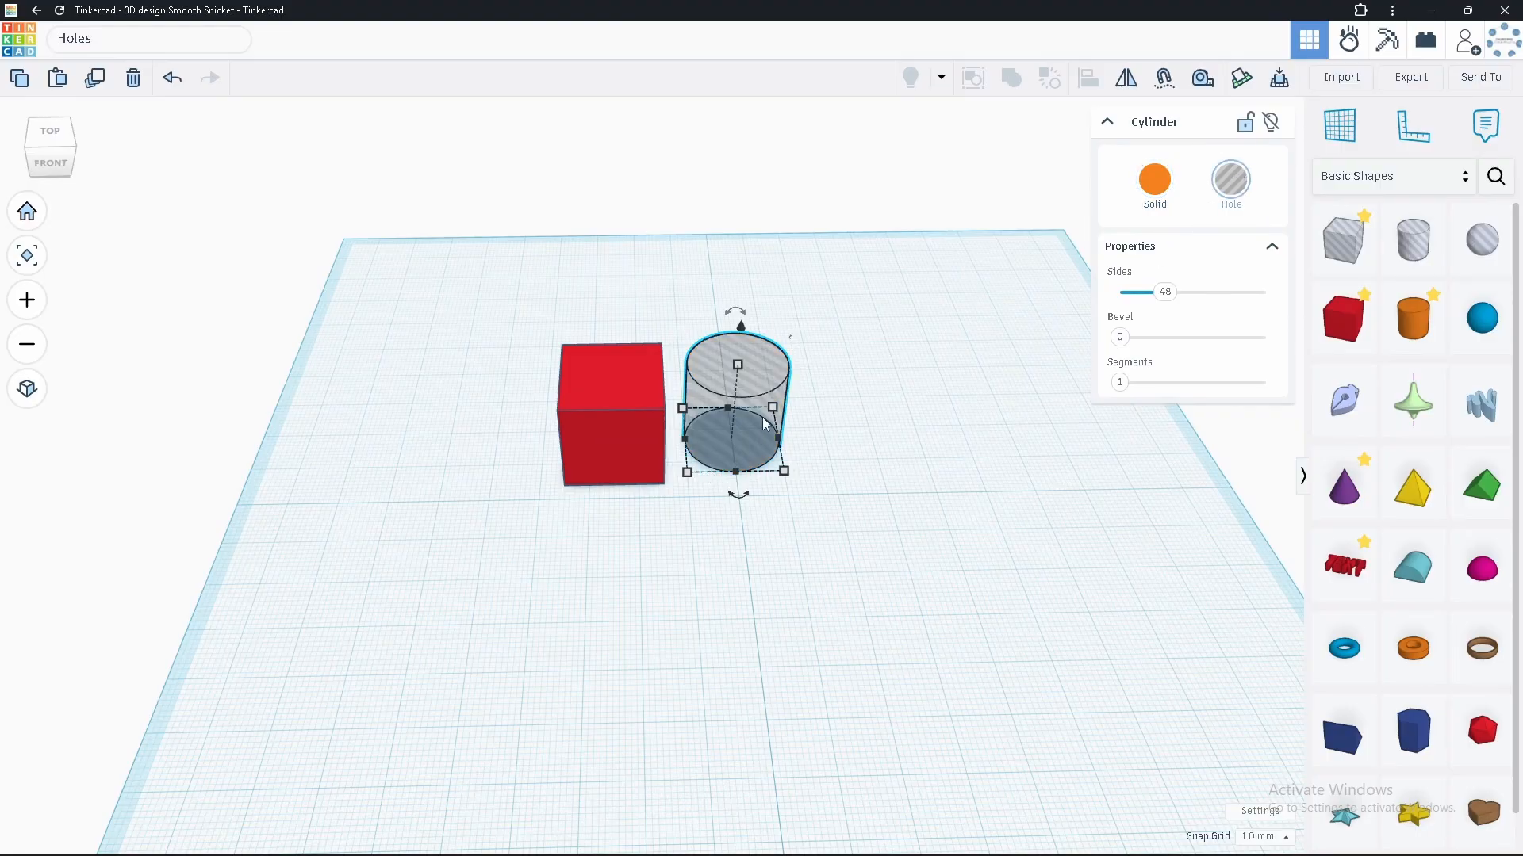
Move the cylinder hole into the box so it overlaps the box's front right corner.
{"action": "left_click_drag", "start_coordinate": [763, 424], "coordinate": [651, 477]}
{"action": "left_click", "coordinate": [572, 417]}
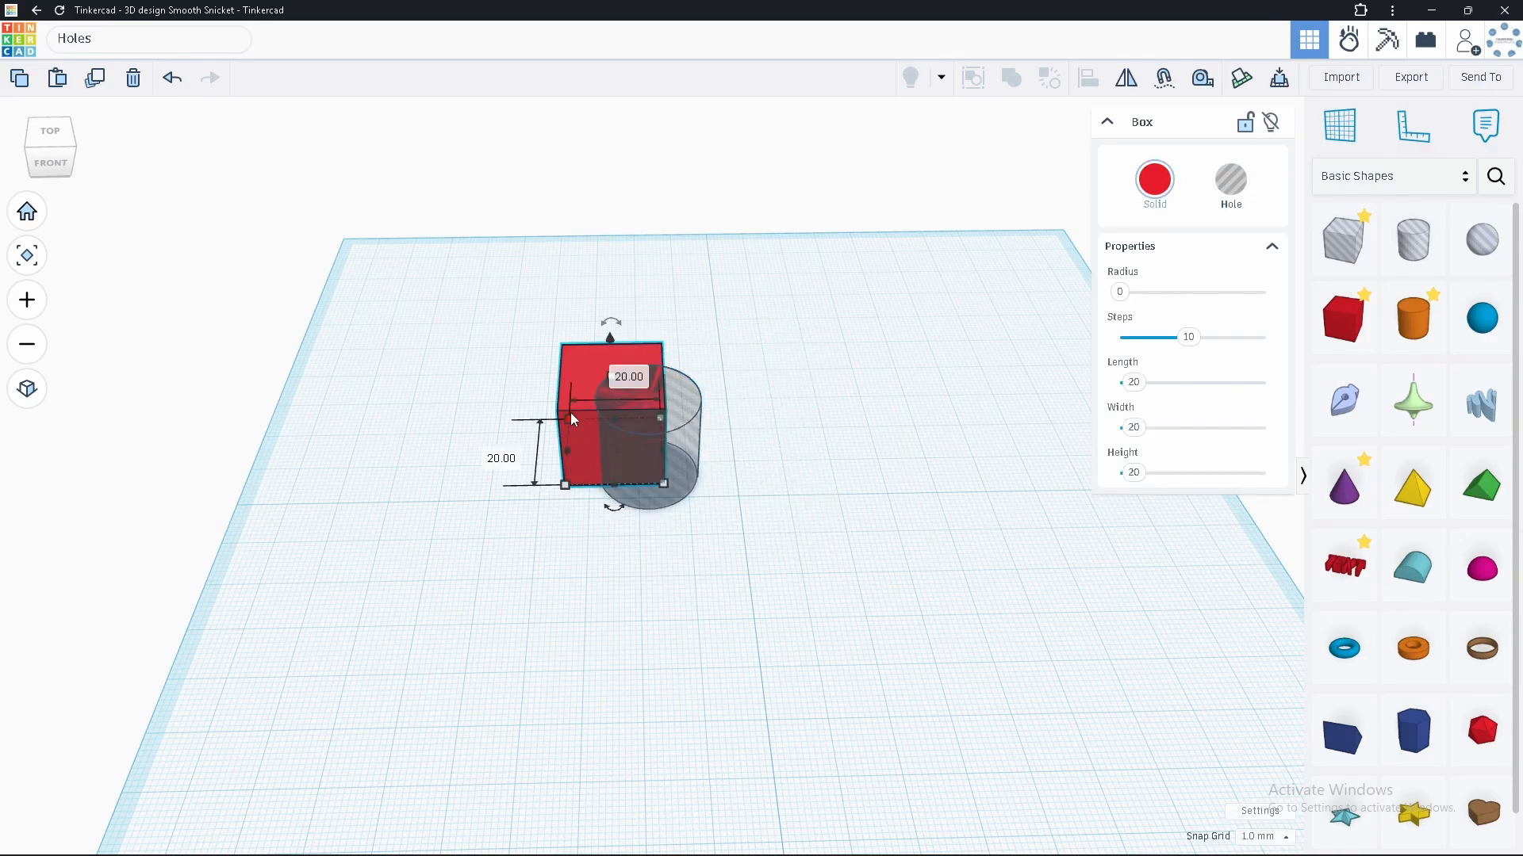
{"action": "left_click", "coordinate": [682, 450]}
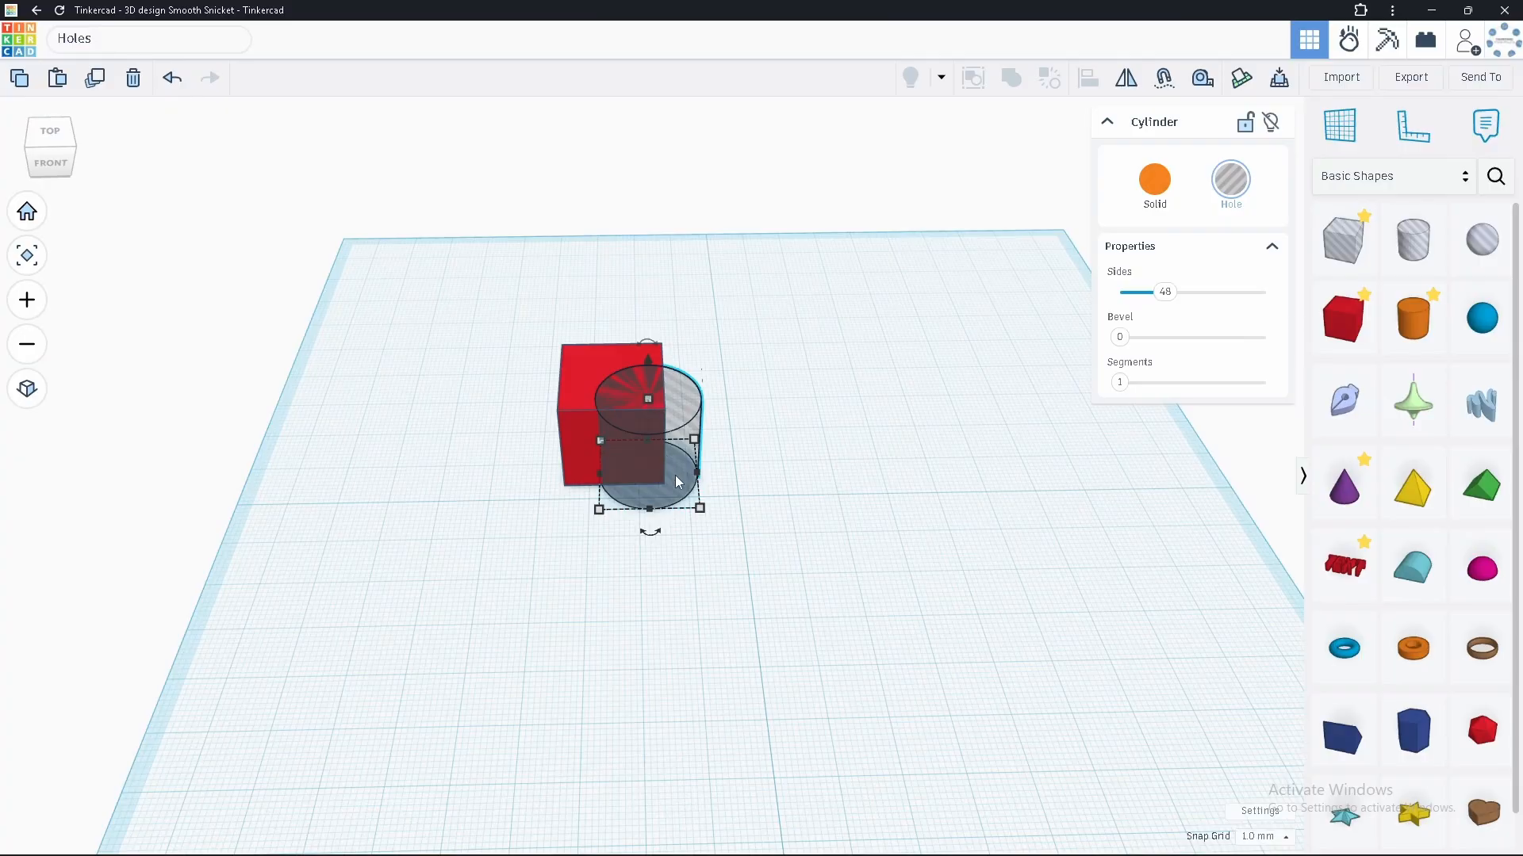
{"action": "left_click_drag", "start_coordinate": [676, 477], "coordinate": [652, 466]}
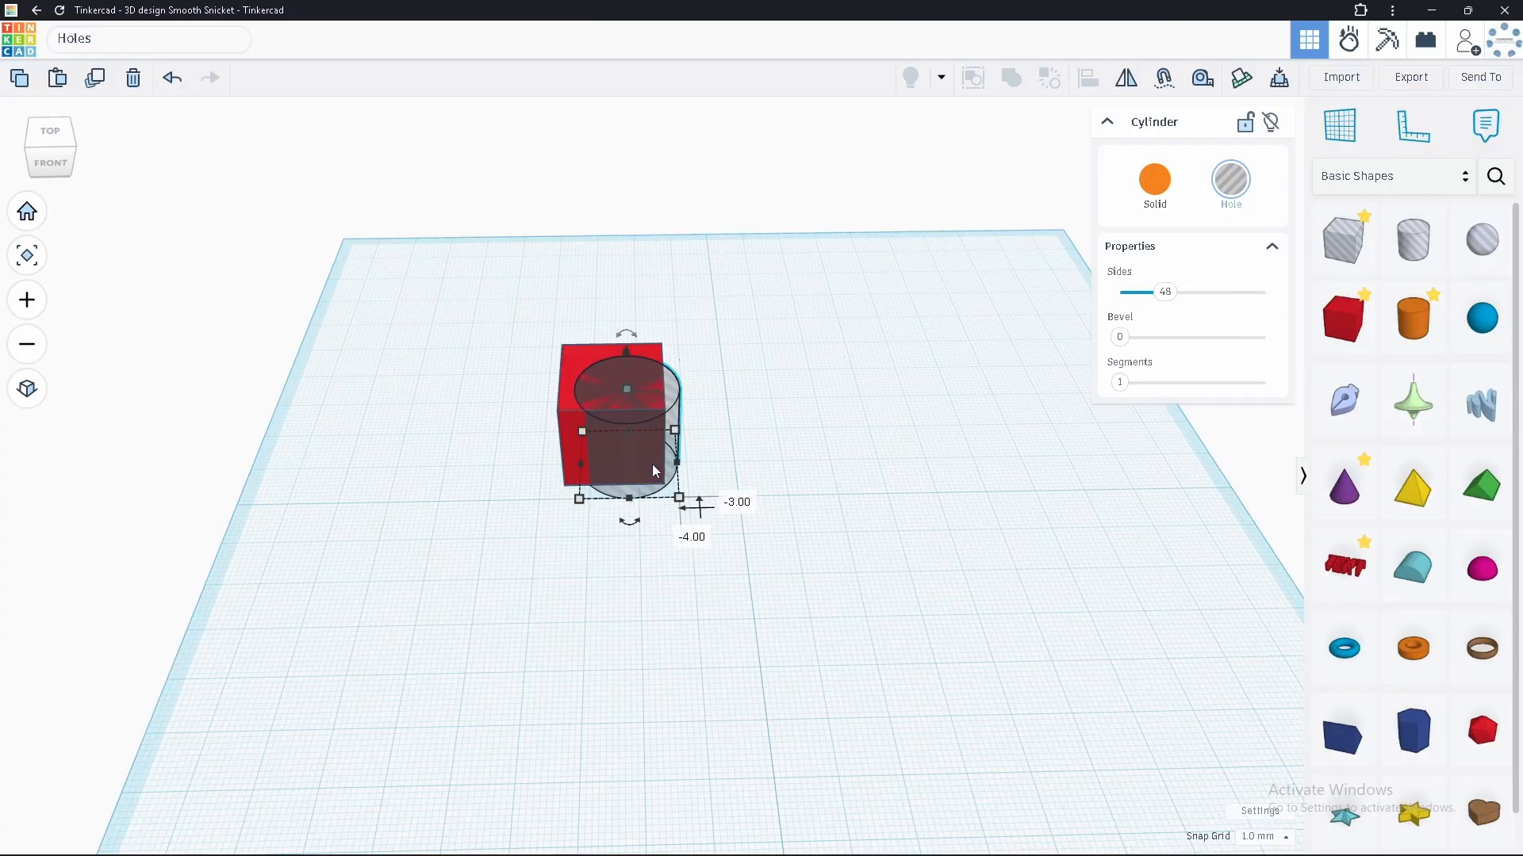
{"action": "left_click", "coordinate": [522, 362]}
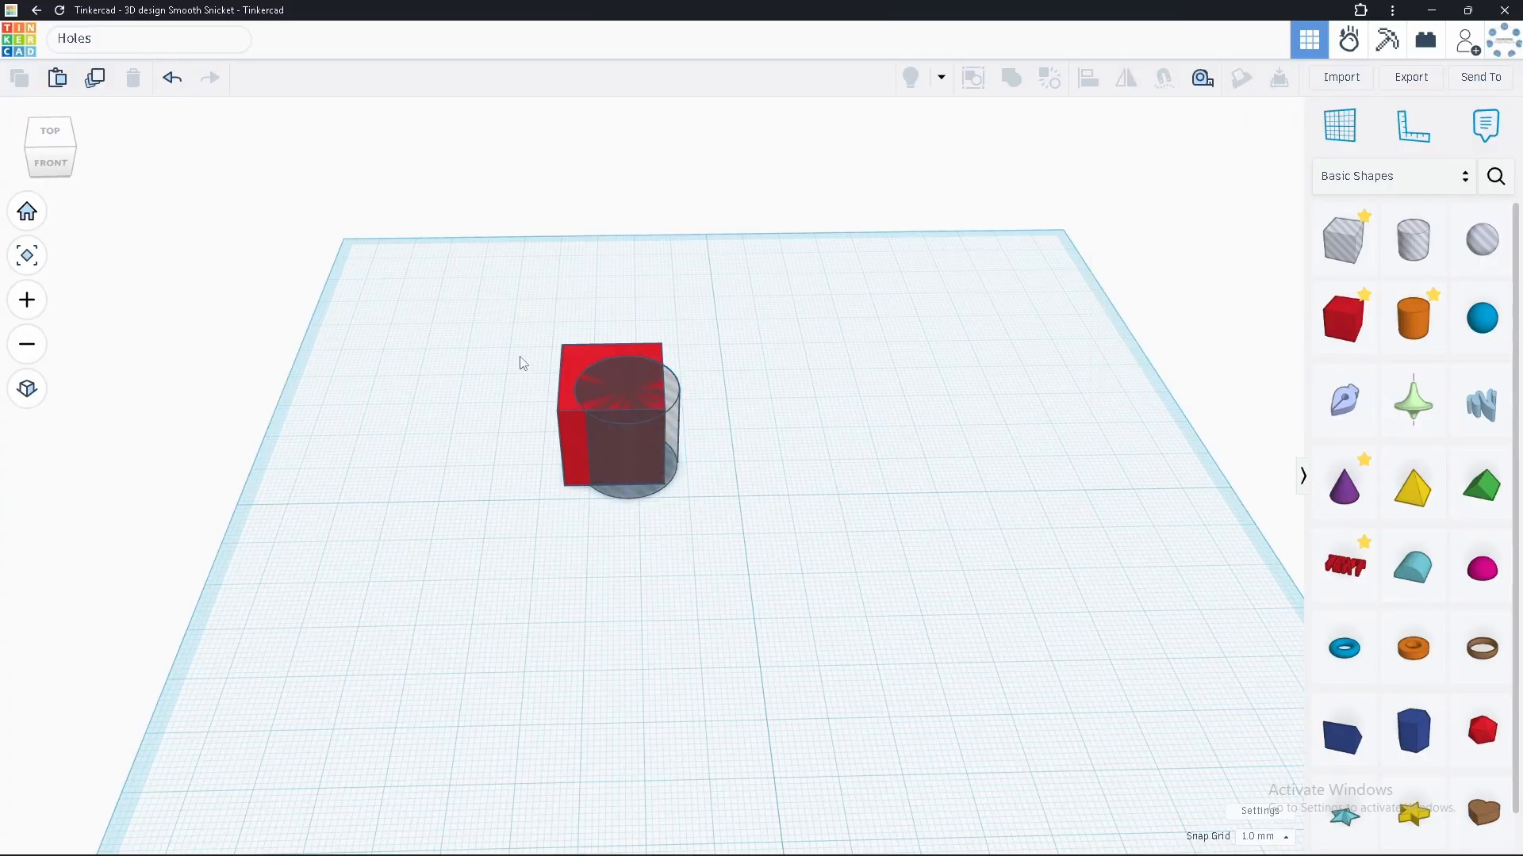
{"action": "left_click", "coordinate": [567, 390]}
{"action": "left_click", "coordinate": [672, 400]}
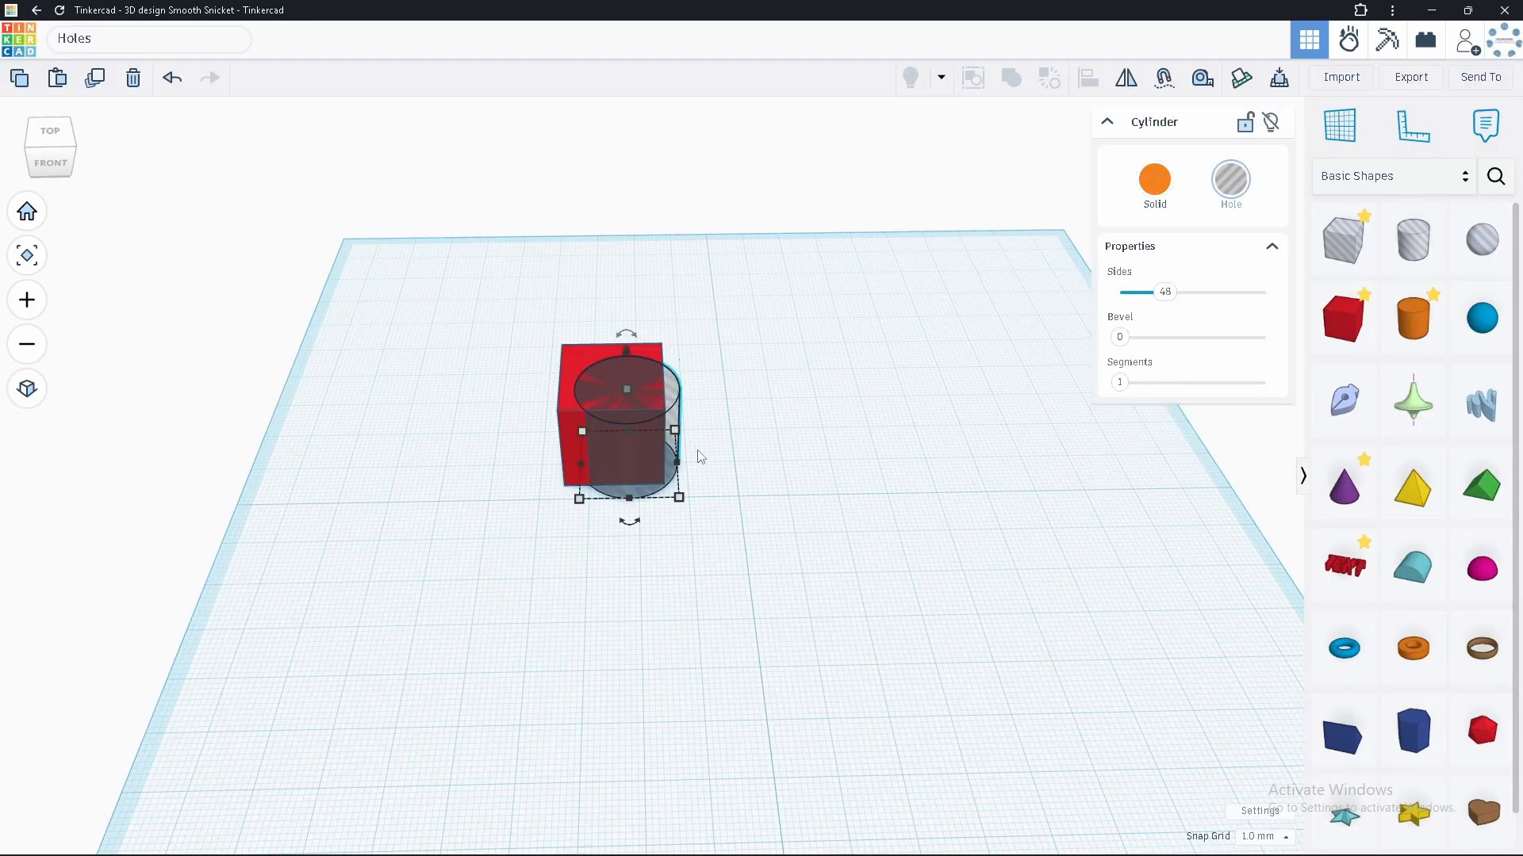
{"action": "left_click", "coordinate": [474, 342]}
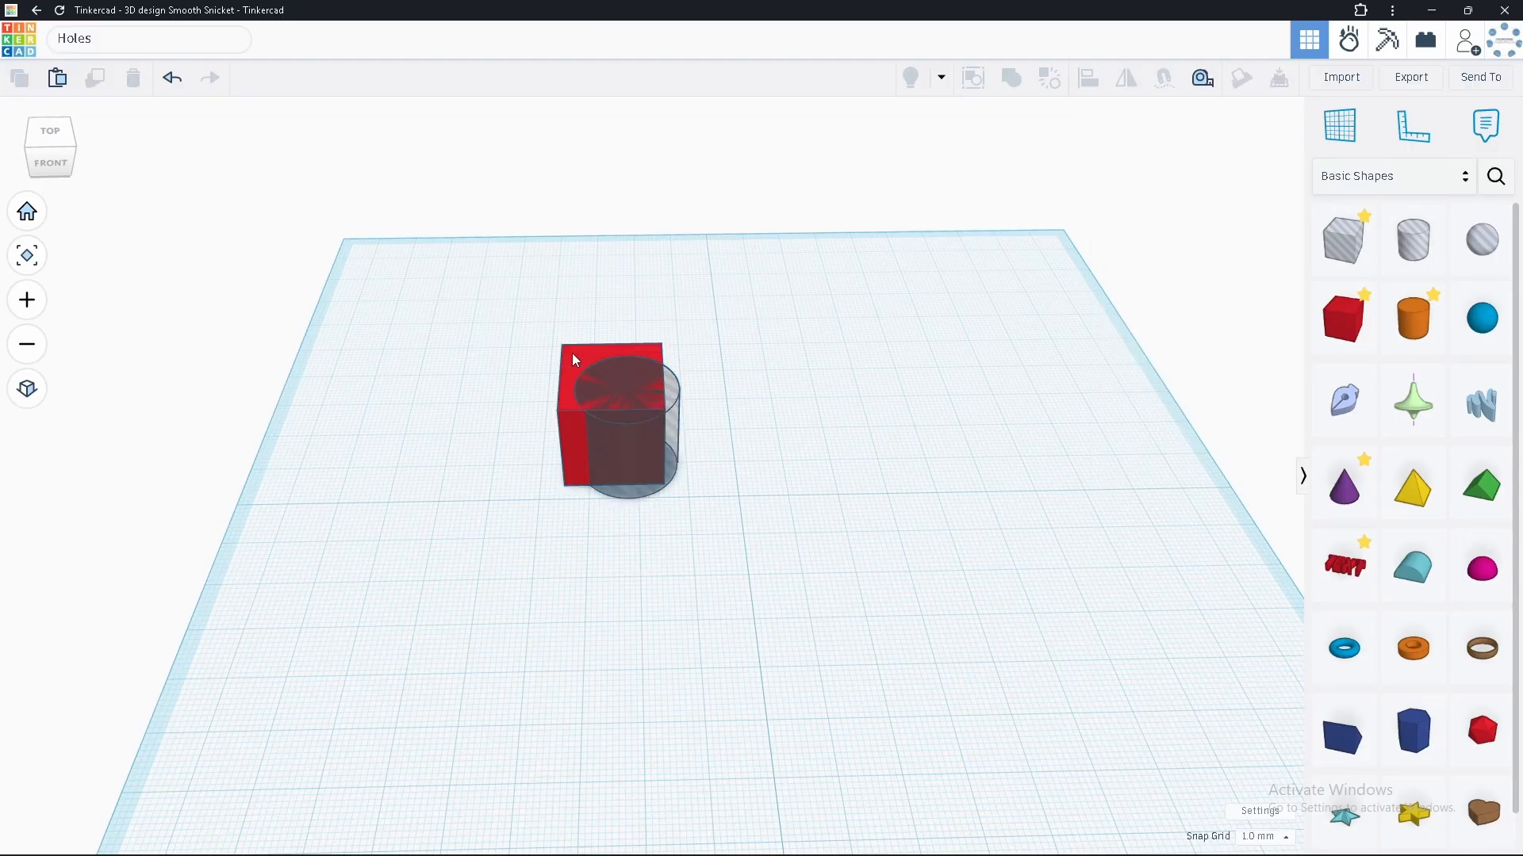
{"action": "left_click", "coordinate": [572, 354]}
{"action": "left_click", "coordinate": [649, 406]}
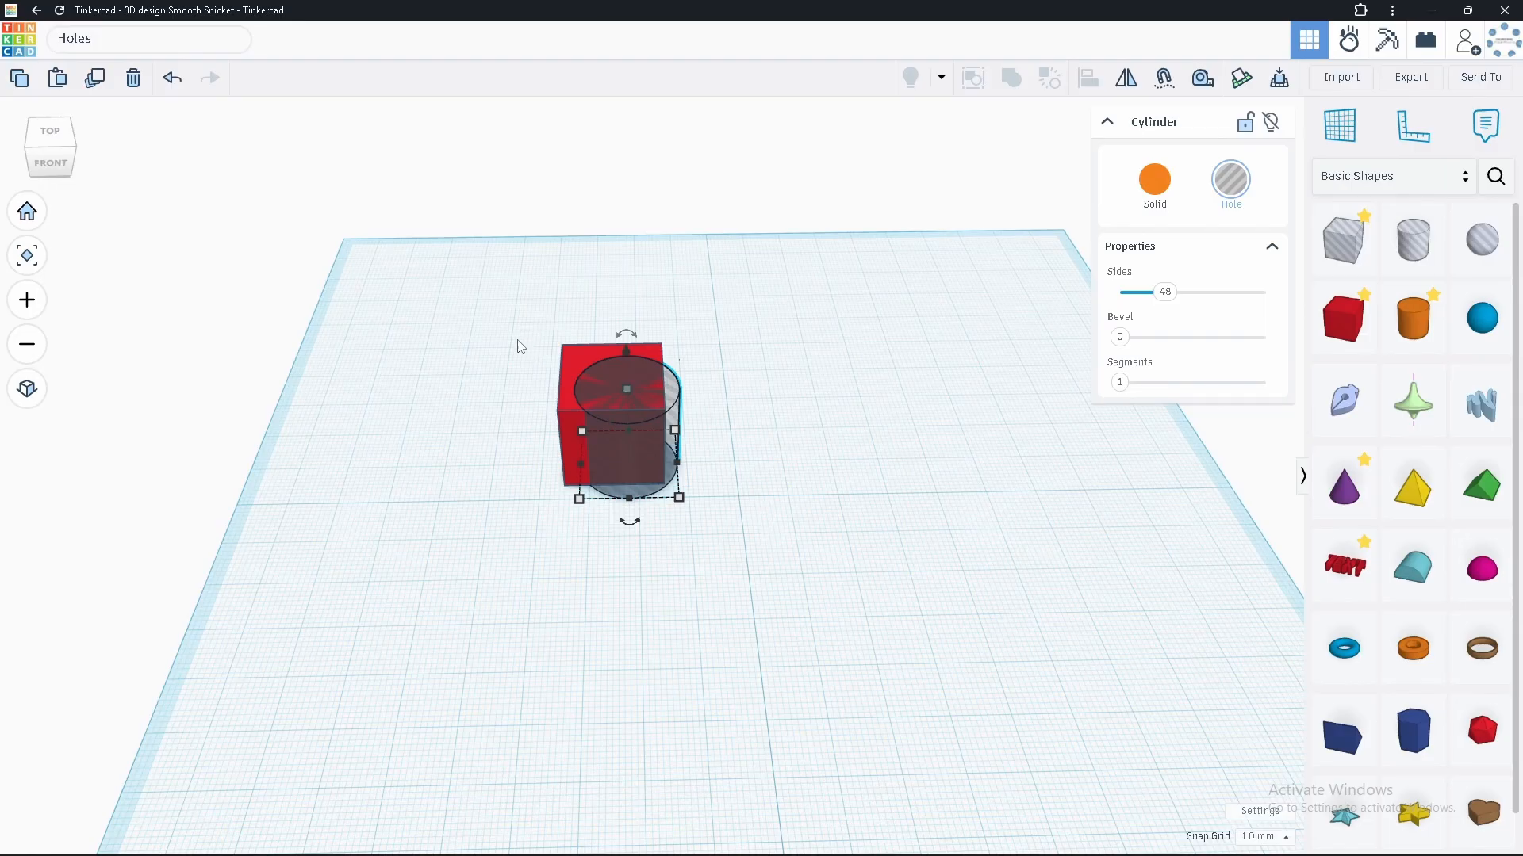
{"action": "left_click", "coordinate": [501, 368]}
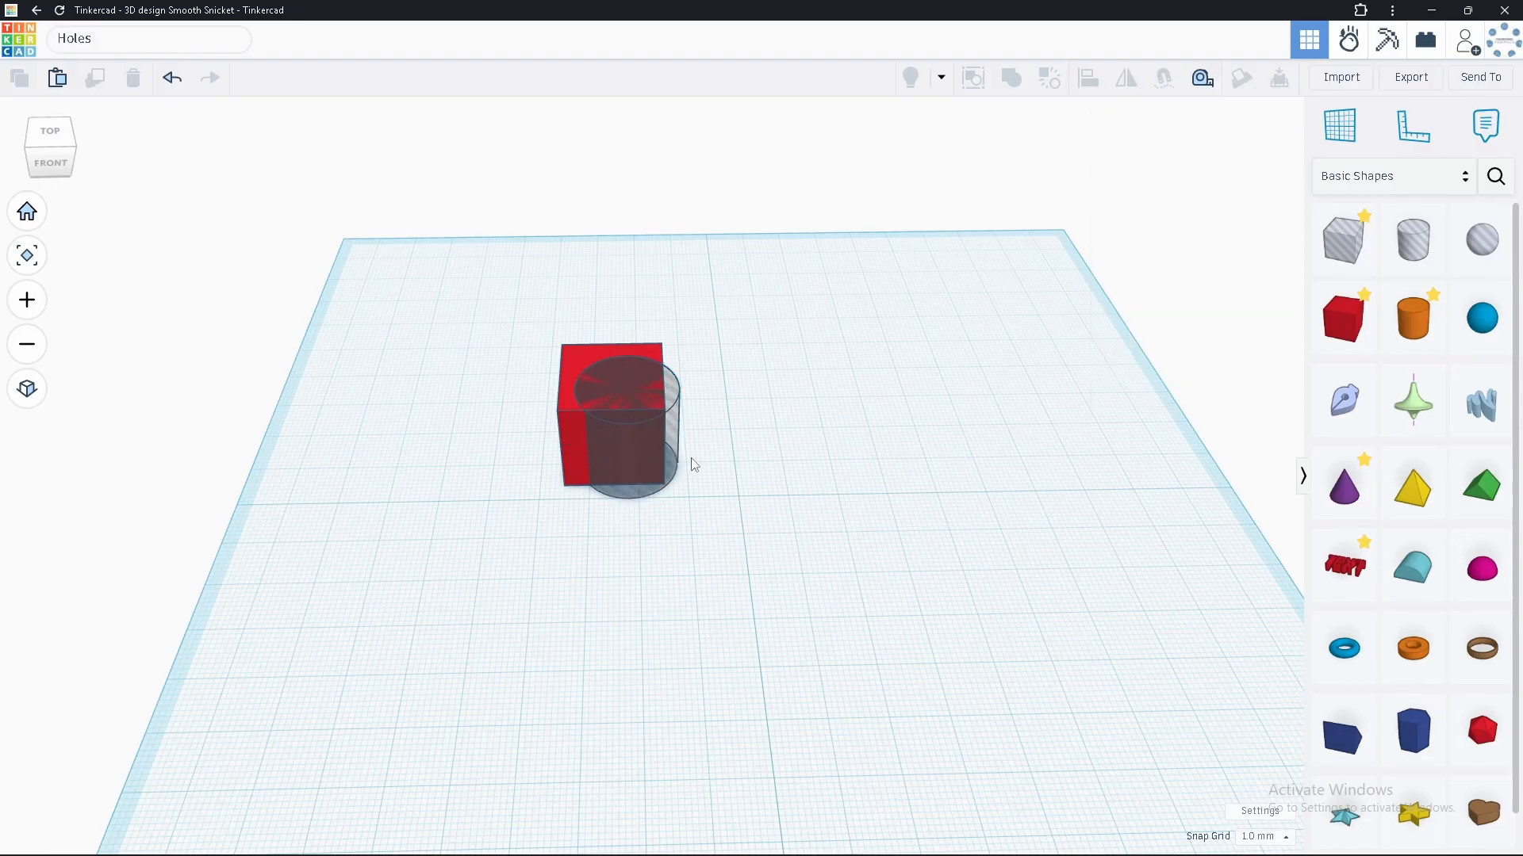
Shift the red box 1 mm further over the cylinder hole and clear the selection.
{"action": "left_click", "coordinate": [671, 449]}
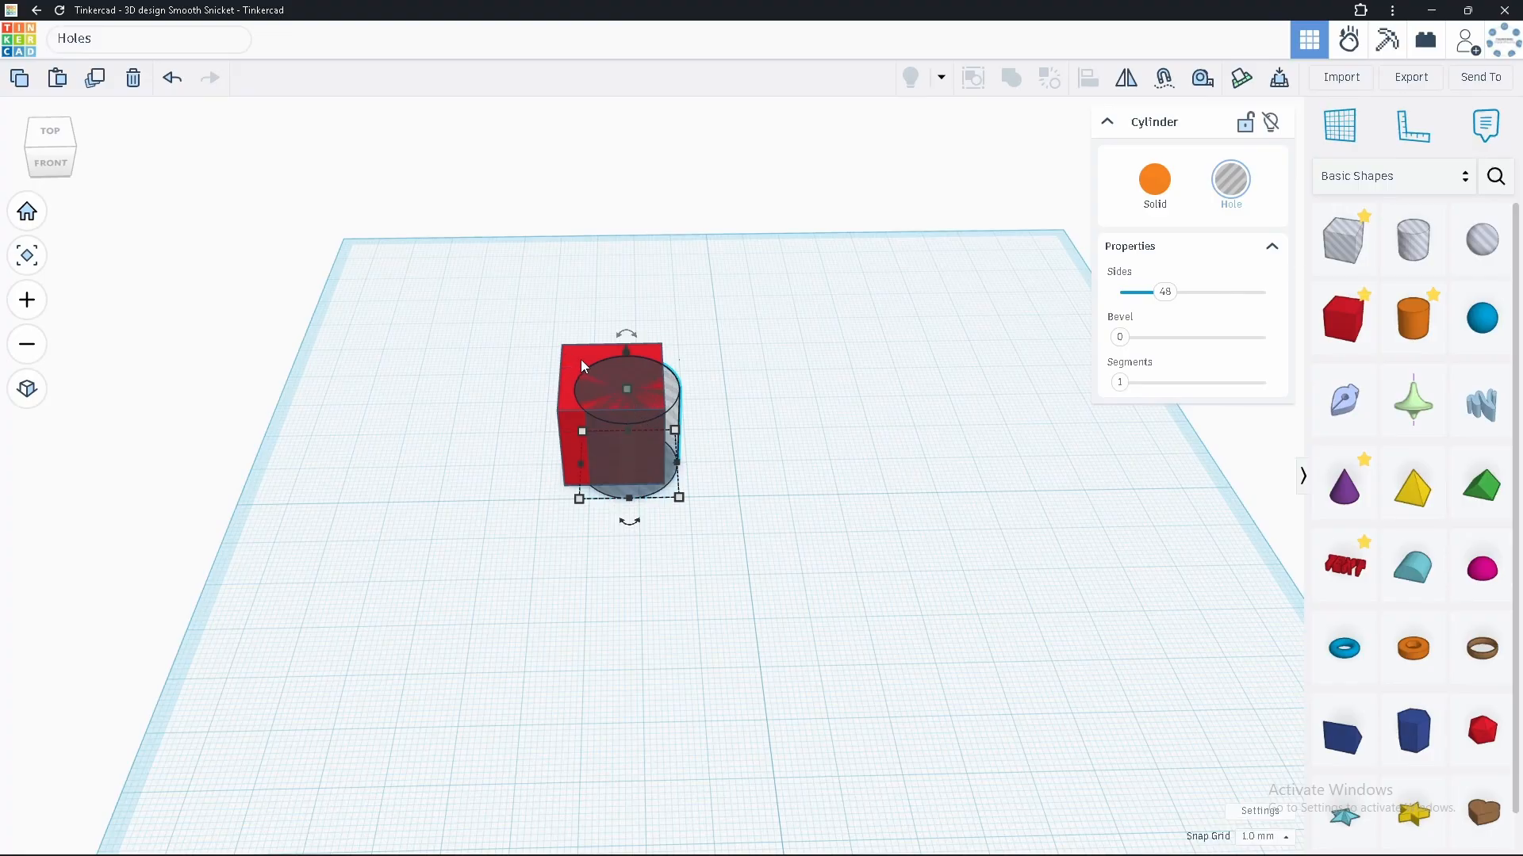
{"action": "mouse_move", "coordinate": [580, 359]}
{"action": "left_mouse_down"}
{"action": "mouse_move", "coordinate": [507, 355]}
{"action": "mouse_move", "coordinate": [577, 358]}
{"action": "left_mouse_up"}
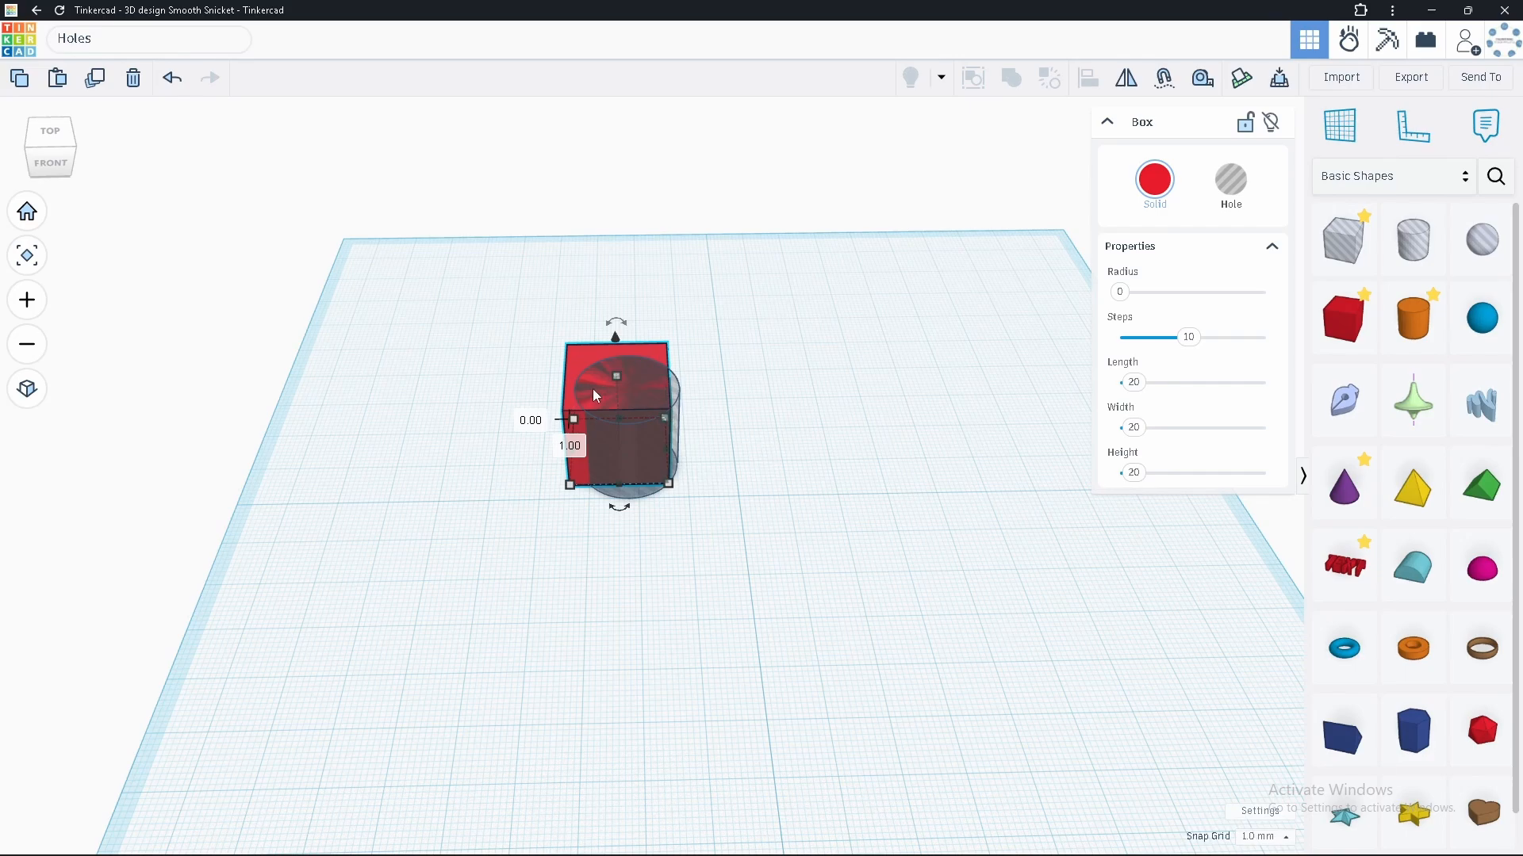
{"action": "left_click", "coordinate": [700, 385]}
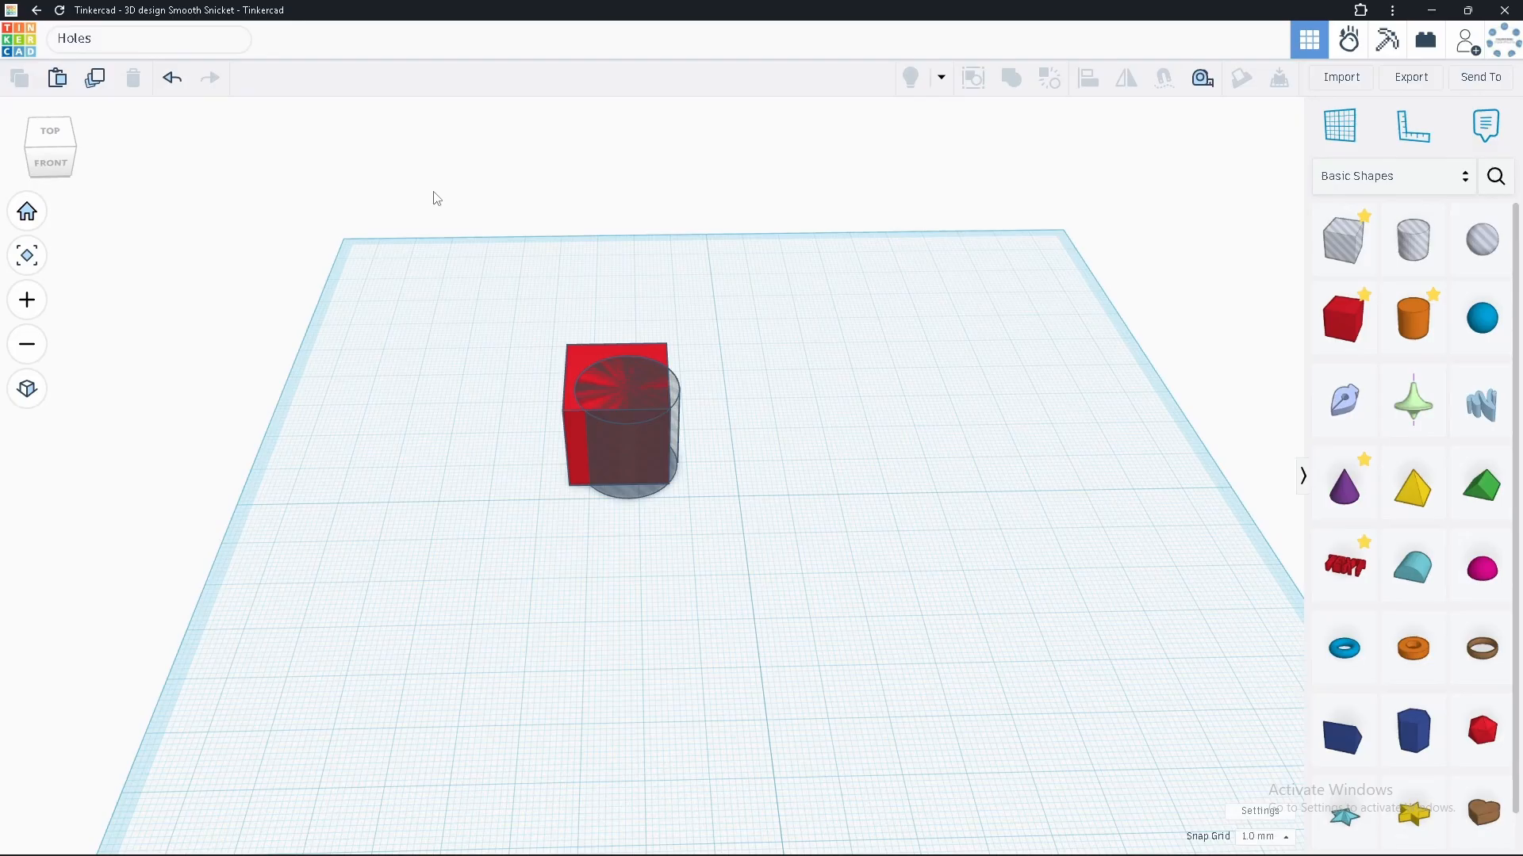
Practise selecting the box and the cylinder hole together with a selection window, clearing the selection each time.
{"action": "left_click_drag", "start_coordinate": [436, 196], "coordinate": [768, 580]}
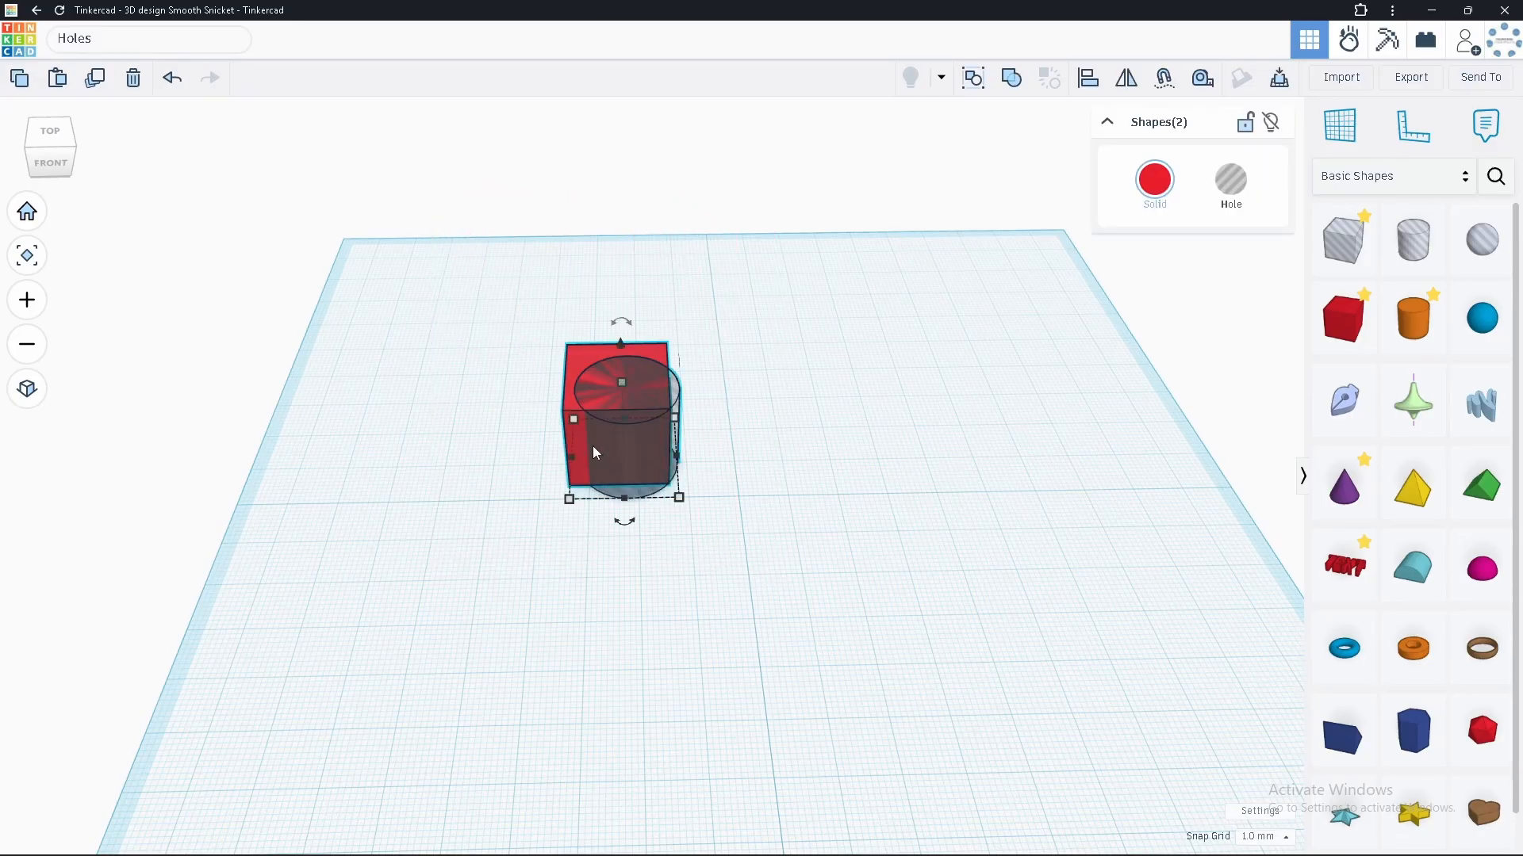
{"action": "left_click", "coordinate": [746, 365]}
{"action": "left_click_drag", "start_coordinate": [802, 408], "coordinate": [817, 436]}
{"action": "left_click", "coordinate": [476, 423]}
{"action": "left_click", "coordinate": [485, 300]}
{"action": "left_click_drag", "start_coordinate": [473, 298], "coordinate": [757, 549]}
{"action": "left_click", "coordinate": [633, 577]}
{"action": "left_click_drag", "start_coordinate": [632, 577], "coordinate": [627, 305]}
{"action": "left_click", "coordinate": [629, 304]}
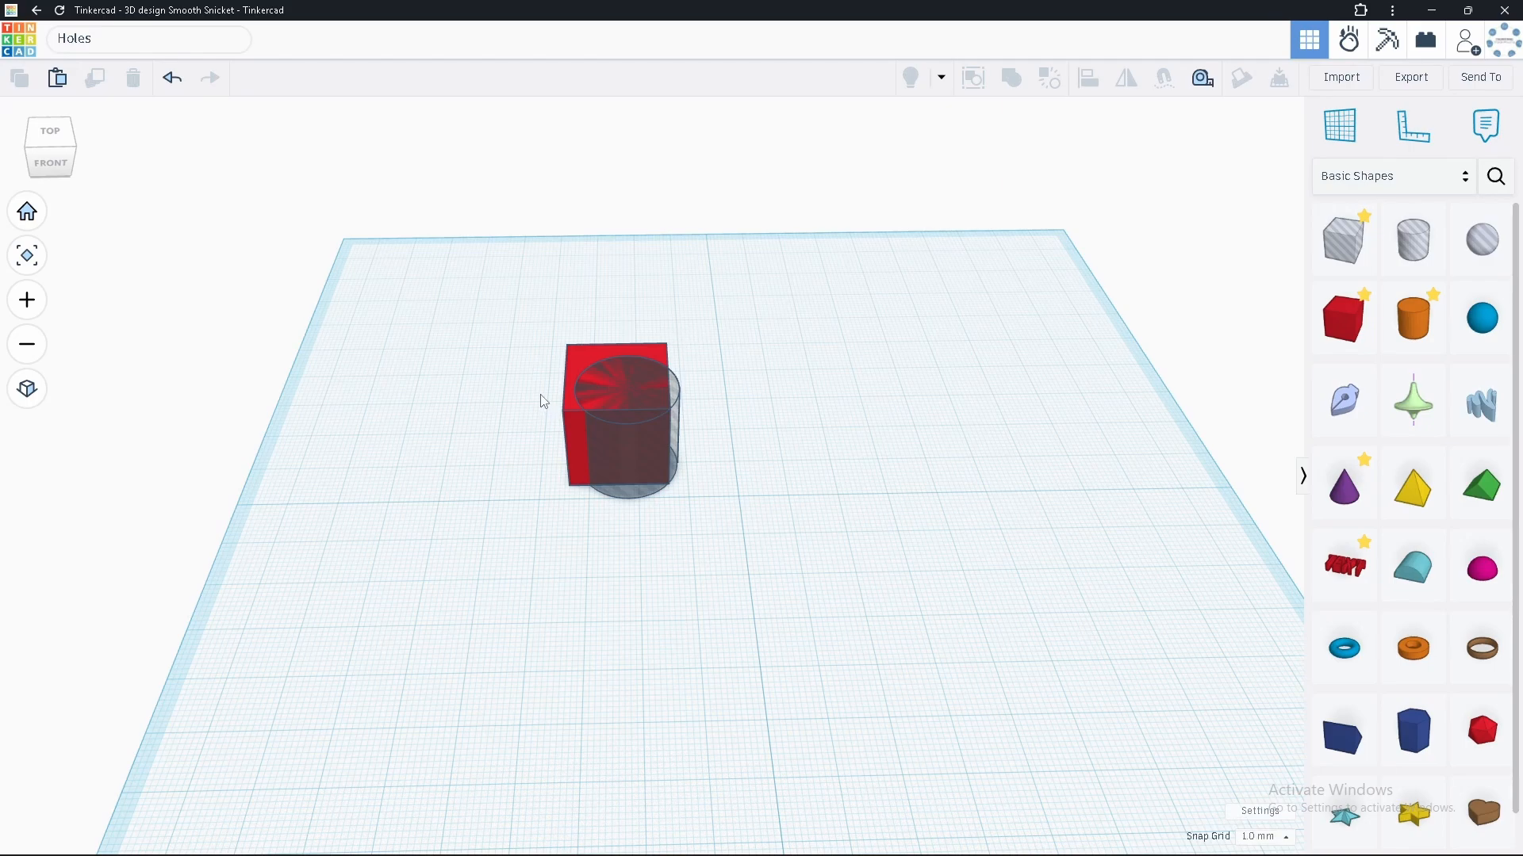
{"action": "left_click_drag", "start_coordinate": [413, 392], "coordinate": [584, 409]}
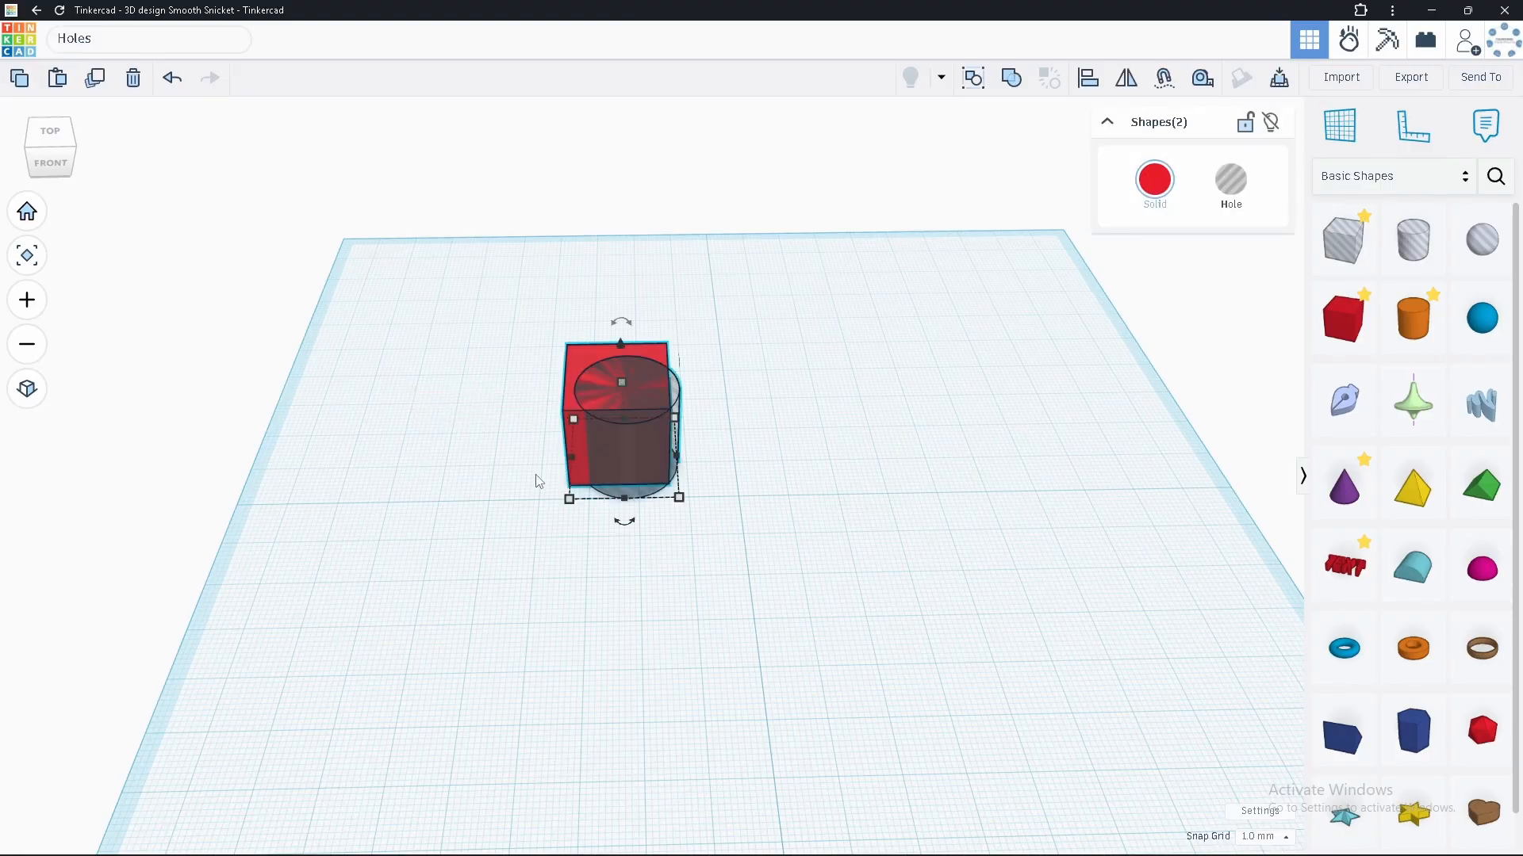
{"action": "left_click", "coordinate": [806, 507]}
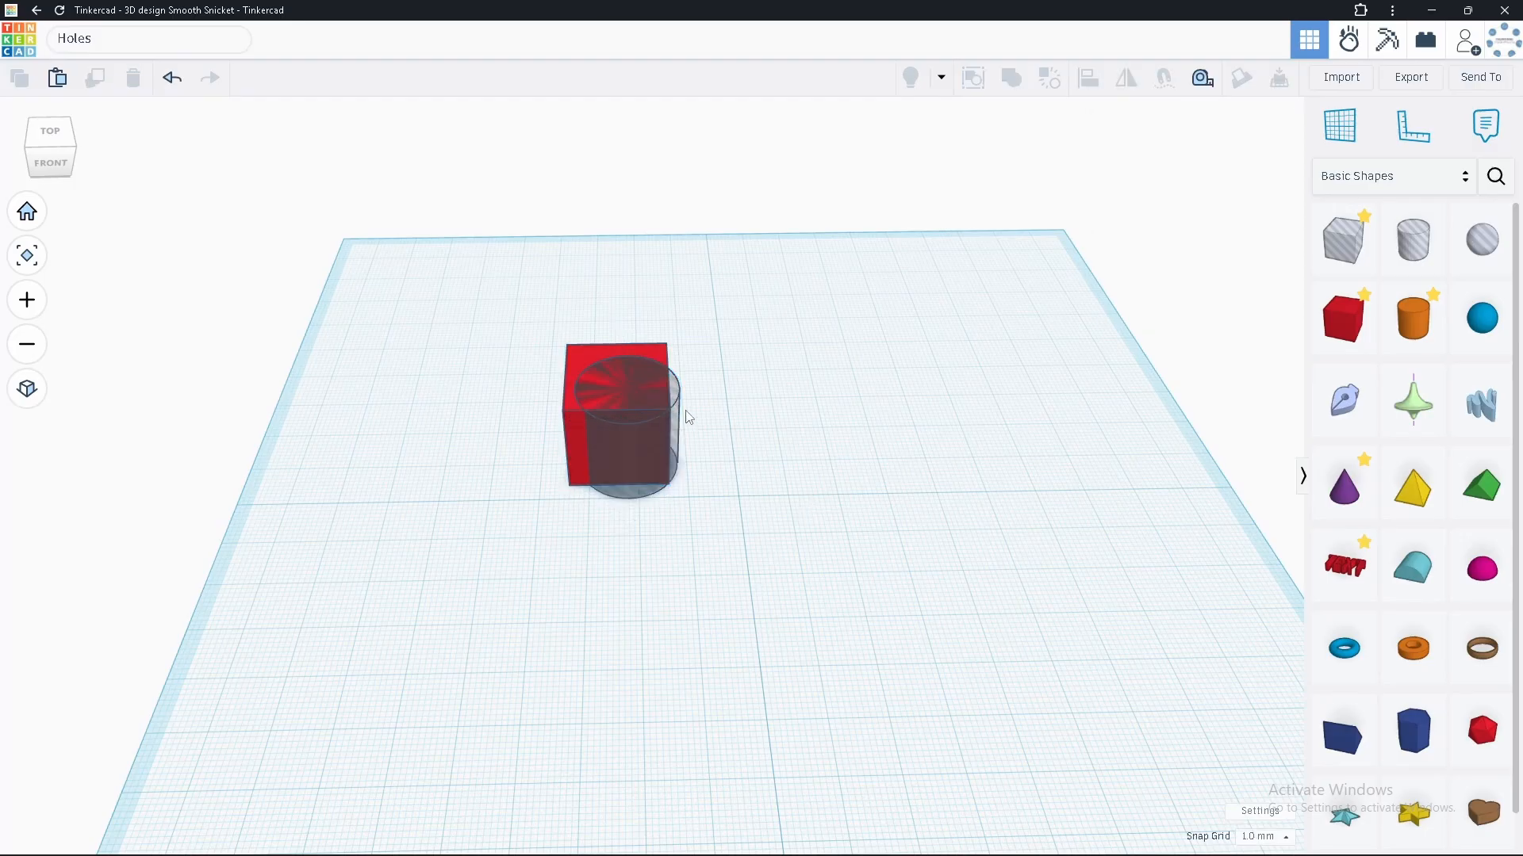
{"action": "left_click", "coordinate": [577, 356]}
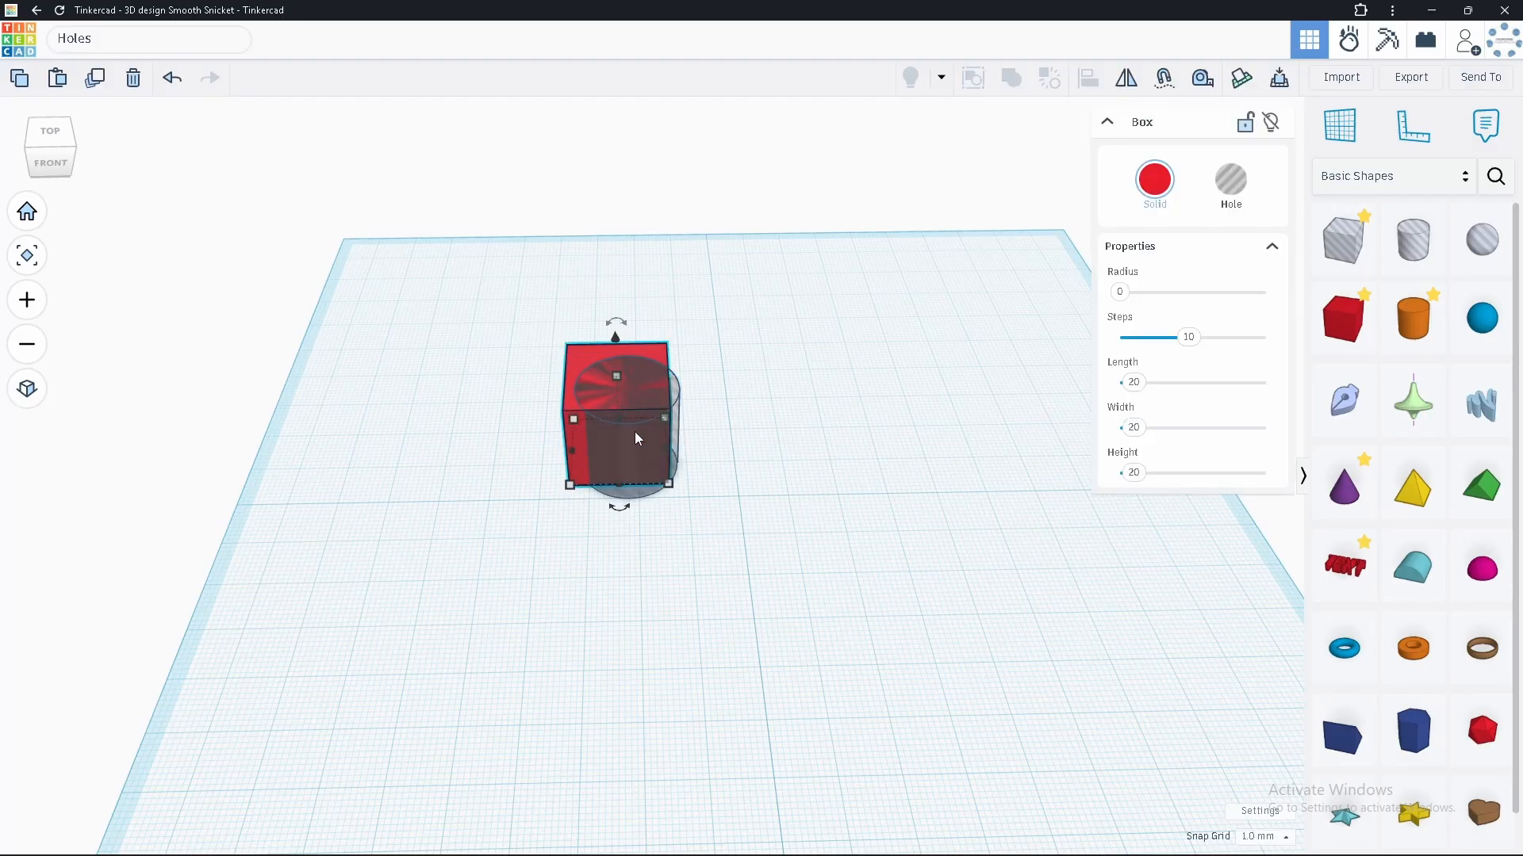
{"action": "left_click", "coordinate": [492, 357]}
Select the box and the cylinder hole together and combine them with Union Group.
{"action": "left_click_drag", "start_coordinate": [497, 330], "coordinate": [746, 556]}
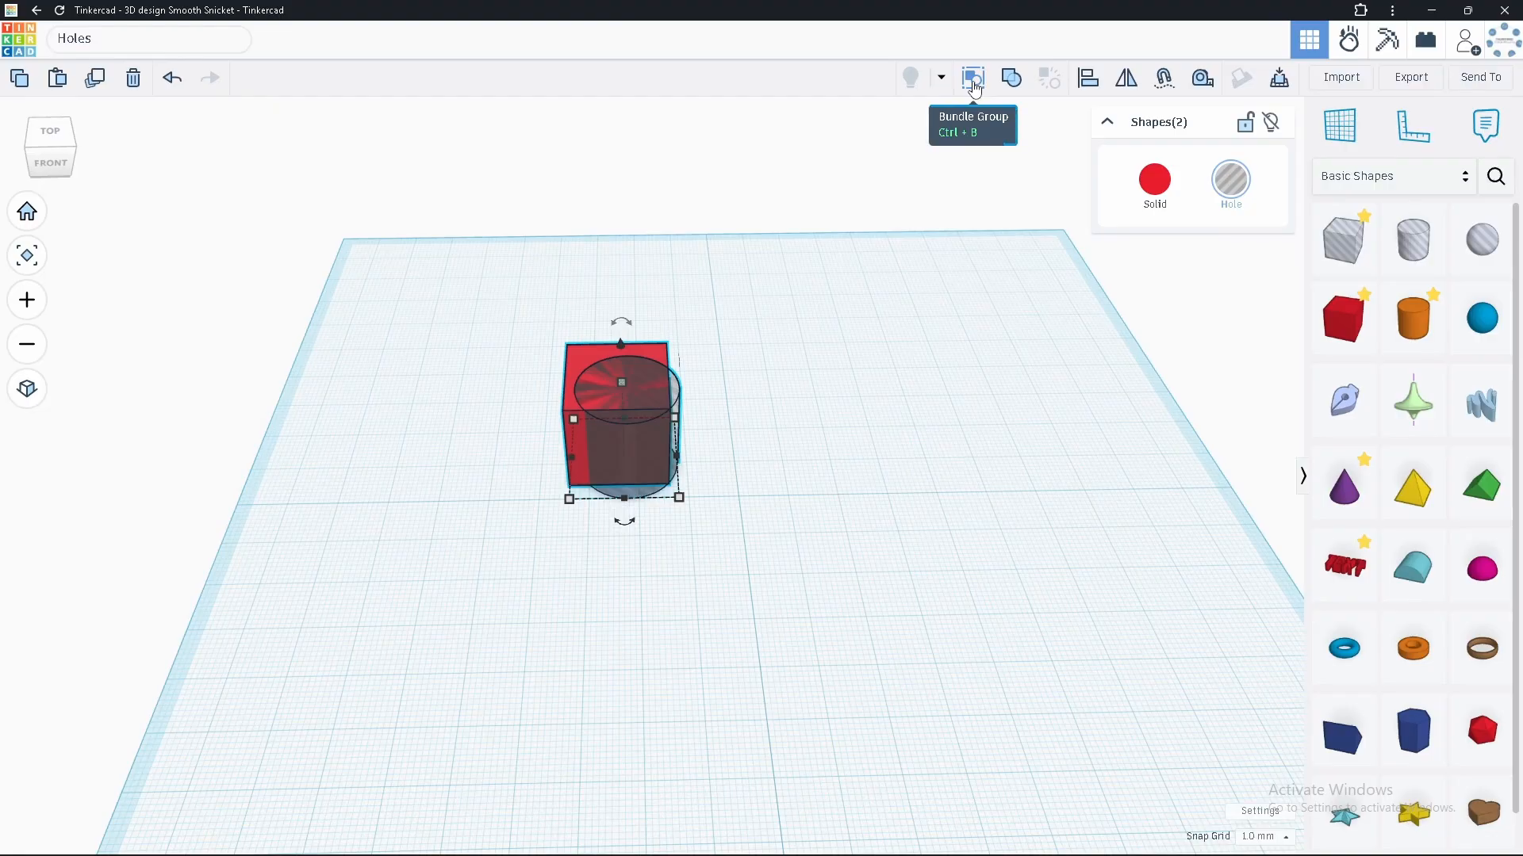
{"action": "mouse_move", "coordinate": [975, 89]}
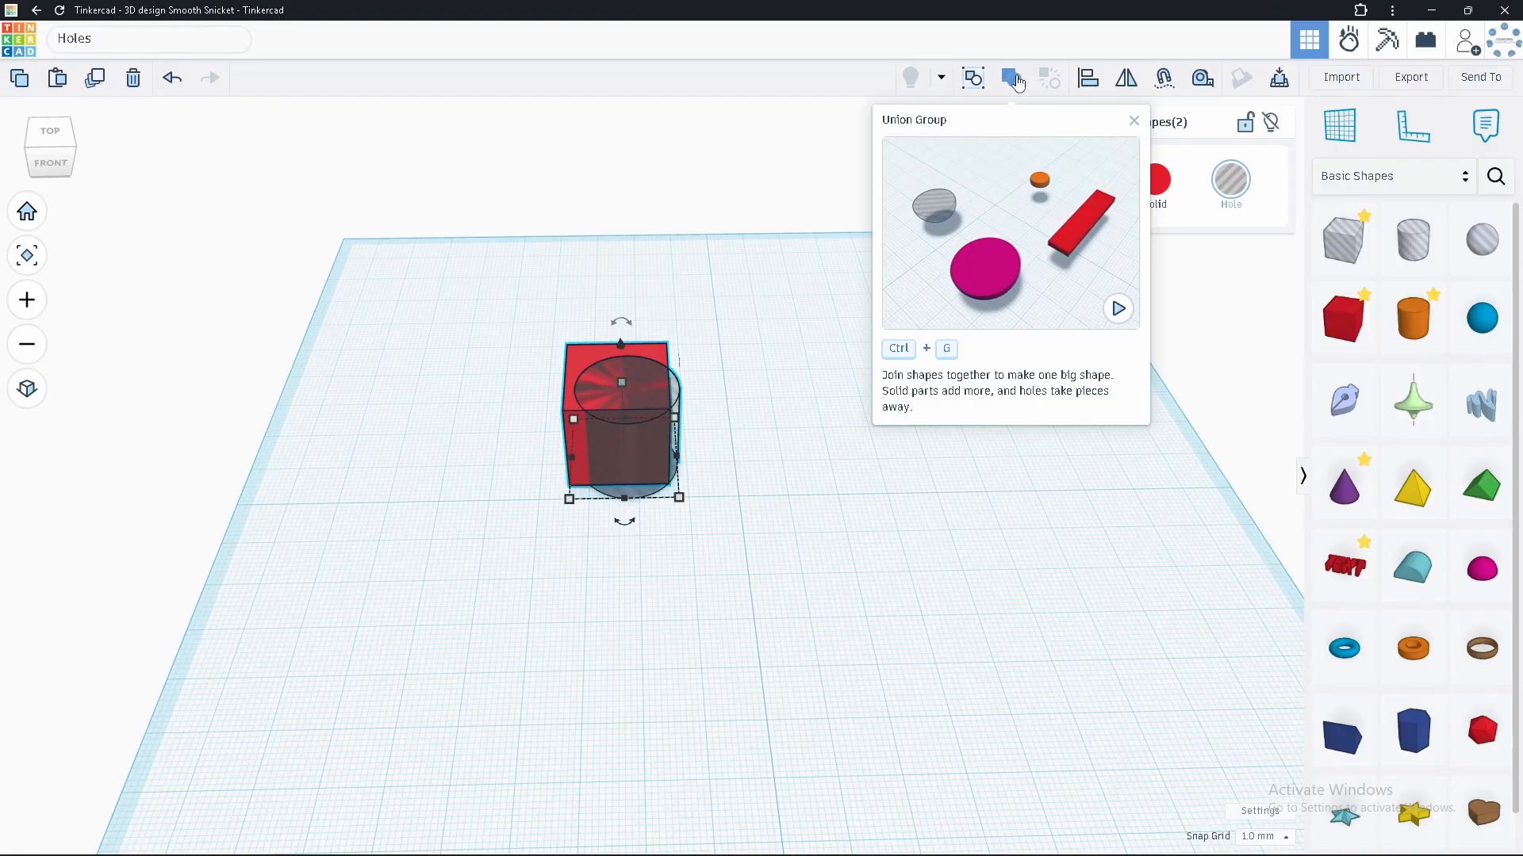
{"action": "left_click", "coordinate": [1011, 84]}
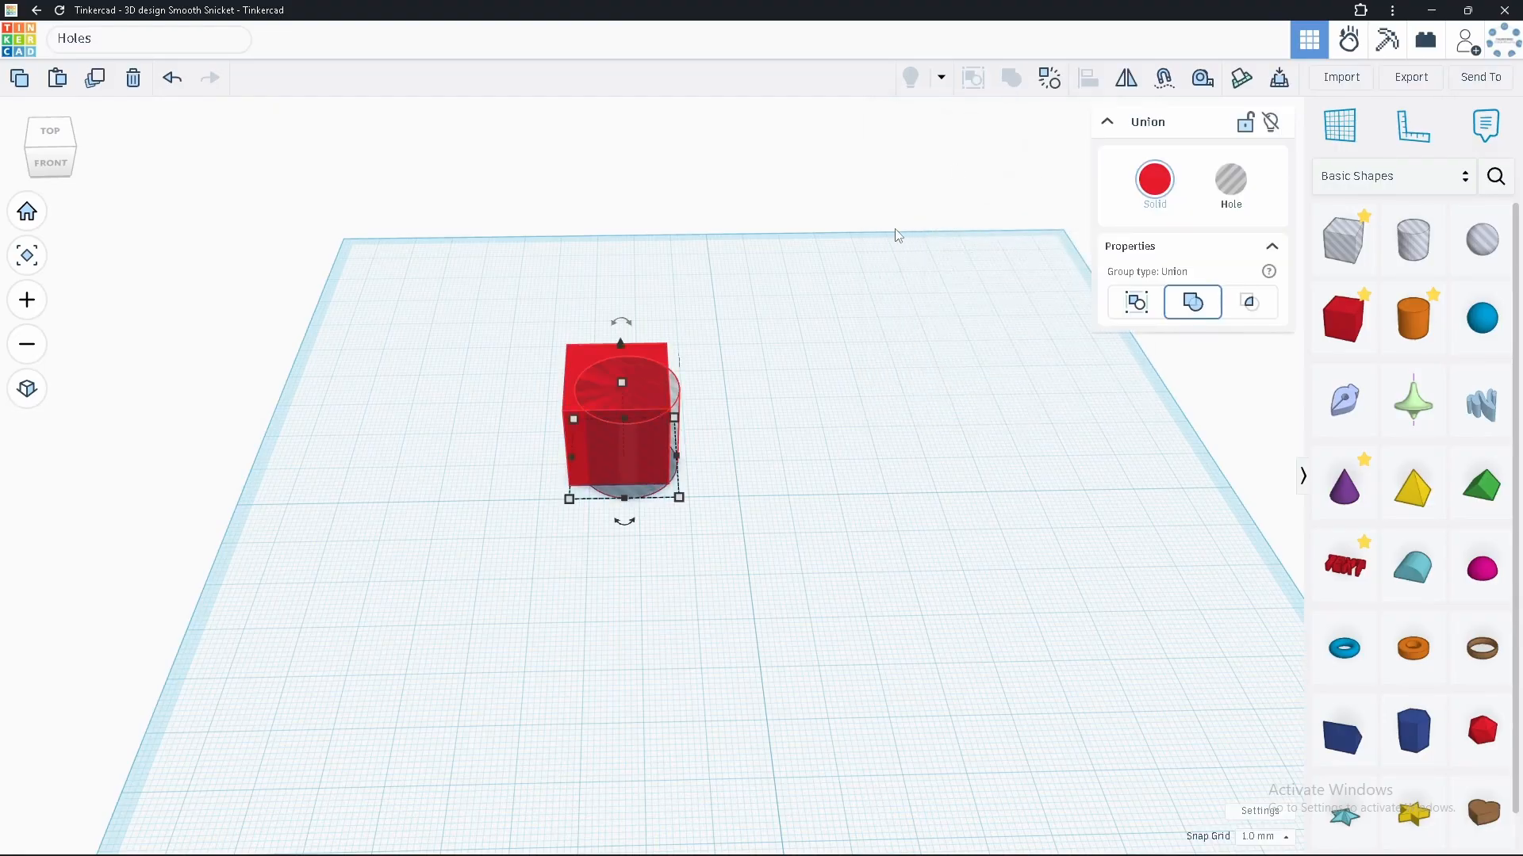
Move the cut box toward the middle of the workplane and undo the last small adjustments.
{"action": "left_click_drag", "start_coordinate": [584, 365], "coordinate": [677, 406]}
{"action": "mouse_move", "coordinate": [682, 460]}
{"action": "left_mouse_down"}
{"action": "mouse_move", "coordinate": [724, 459]}
{"action": "mouse_move", "coordinate": [701, 459]}
{"action": "left_mouse_up"}
{"action": "mouse_move", "coordinate": [729, 366]}
{"action": "mouse_move", "coordinate": [729, 366]}
{"action": "left_mouse_down"}
{"action": "mouse_move", "coordinate": [702, 353]}
{"action": "mouse_move", "coordinate": [633, 411]}
{"action": "mouse_move", "coordinate": [657, 429]}
{"action": "mouse_move", "coordinate": [815, 407]}
{"action": "mouse_move", "coordinate": [736, 386]}
{"action": "left_mouse_up"}
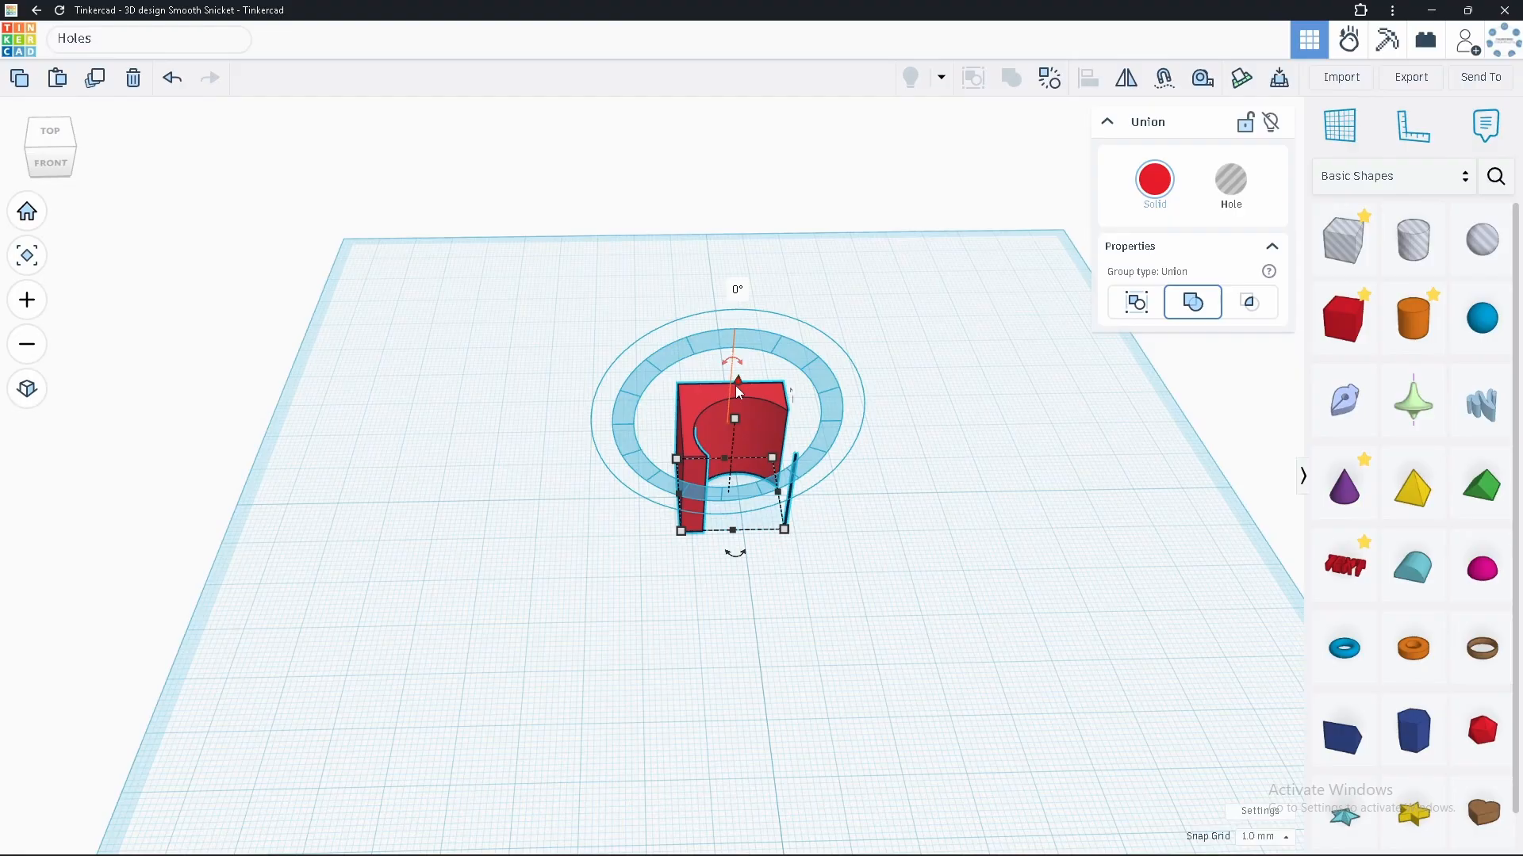
{"action": "key", "text": "ctrl+z"}
{"action": "key", "text": "ctrl+z"}
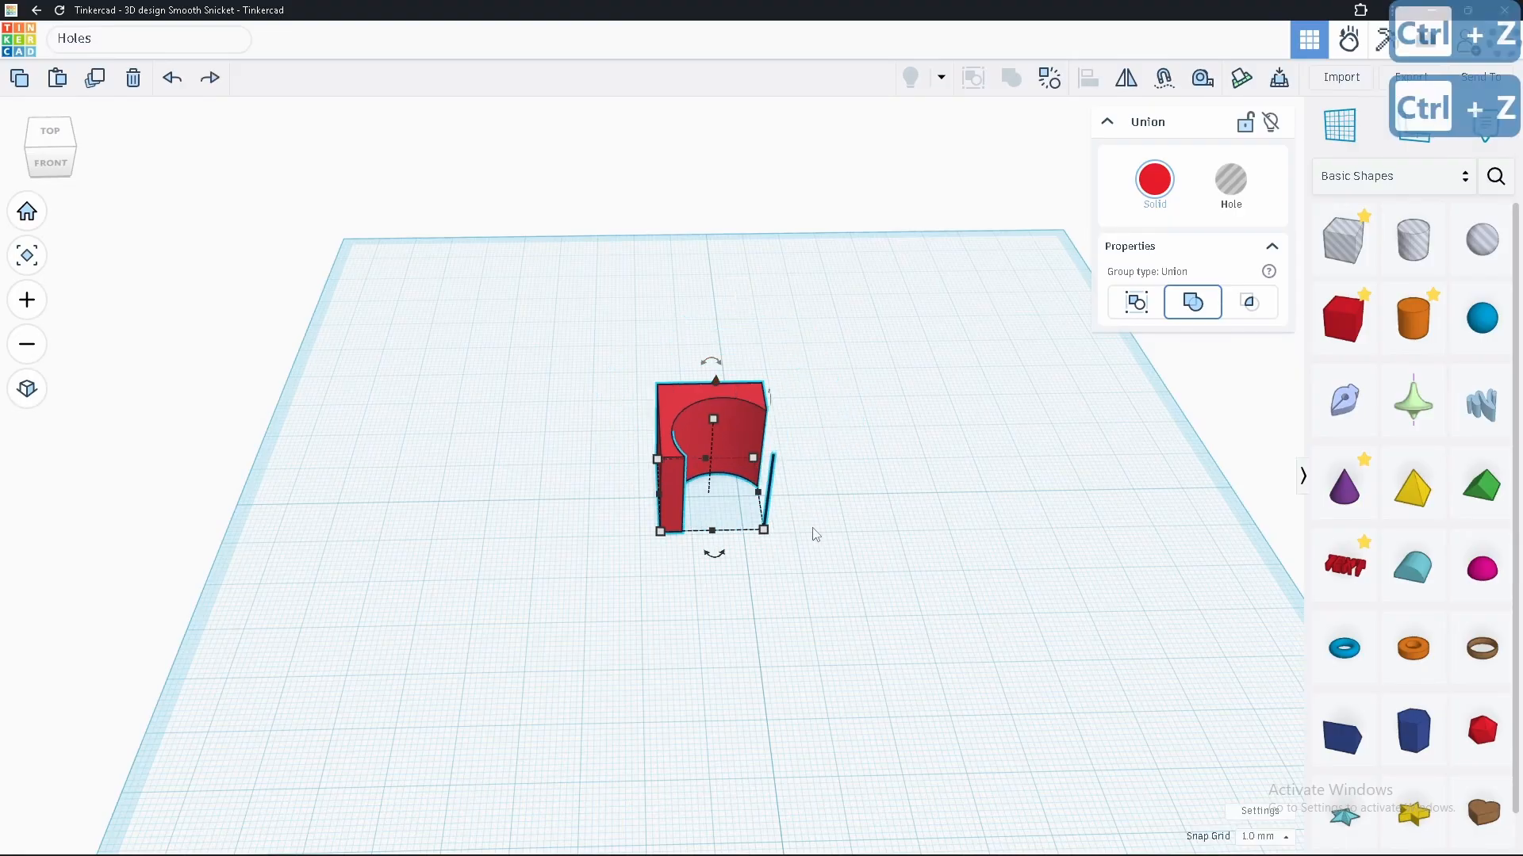
Undo the remaining moves of the cut box and the union of the box and cylinder hole.
{"action": "right_click_drag", "start_coordinate": [759, 517], "coordinate": [789, 534]}
{"action": "scroll", "coordinate": [777, 480], "scroll_direction": "up", "scroll_amount": 5}
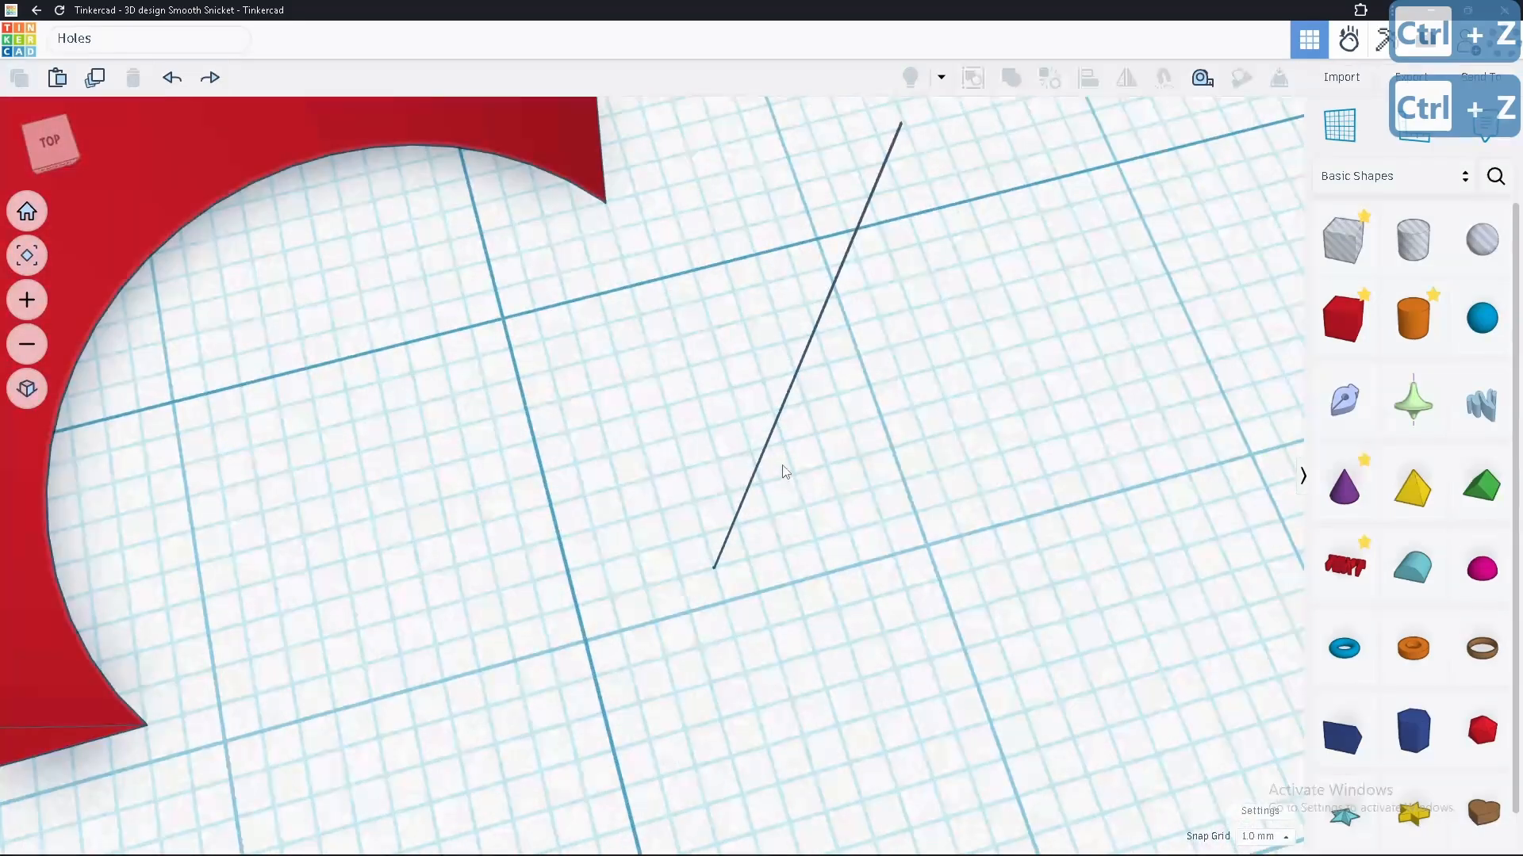
{"action": "scroll", "coordinate": [783, 471], "scroll_direction": "down", "scroll_amount": 2}
{"action": "scroll", "coordinate": [787, 487], "scroll_direction": "down", "scroll_amount": 3}
{"action": "right_click_drag", "start_coordinate": [792, 503], "coordinate": [694, 441]}
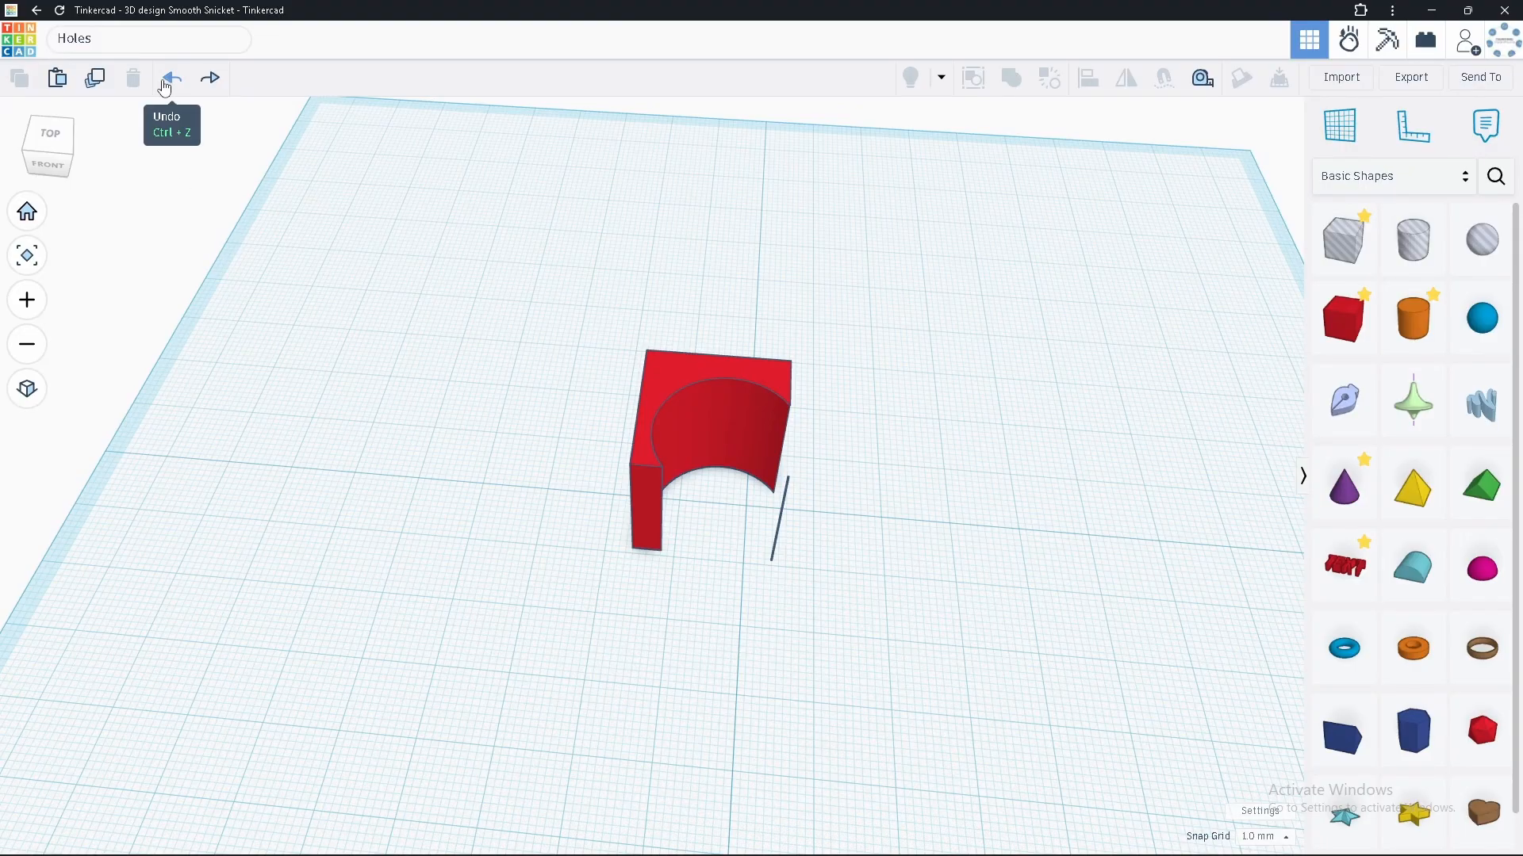
{"action": "key", "text": "ctrl+z"}
{"action": "key", "text": "ctrl+z"}
{"action": "key", "text": "ctrl+z"}
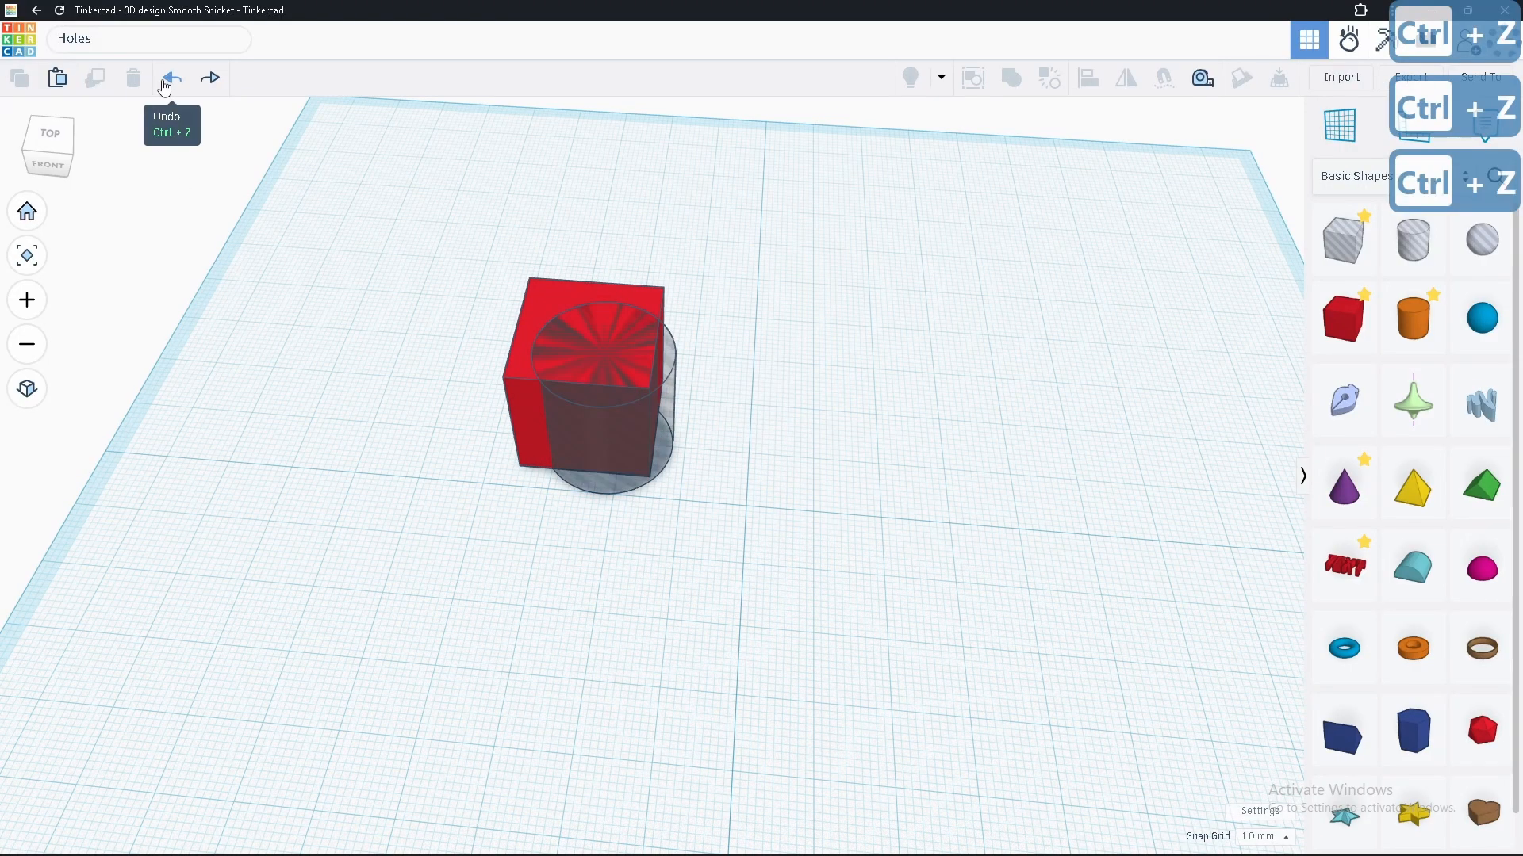
Enlarge the cylinder hole's base to 22 by 22 mm and clear the selection.
{"action": "right_click_drag", "start_coordinate": [465, 534], "coordinate": [639, 451]}
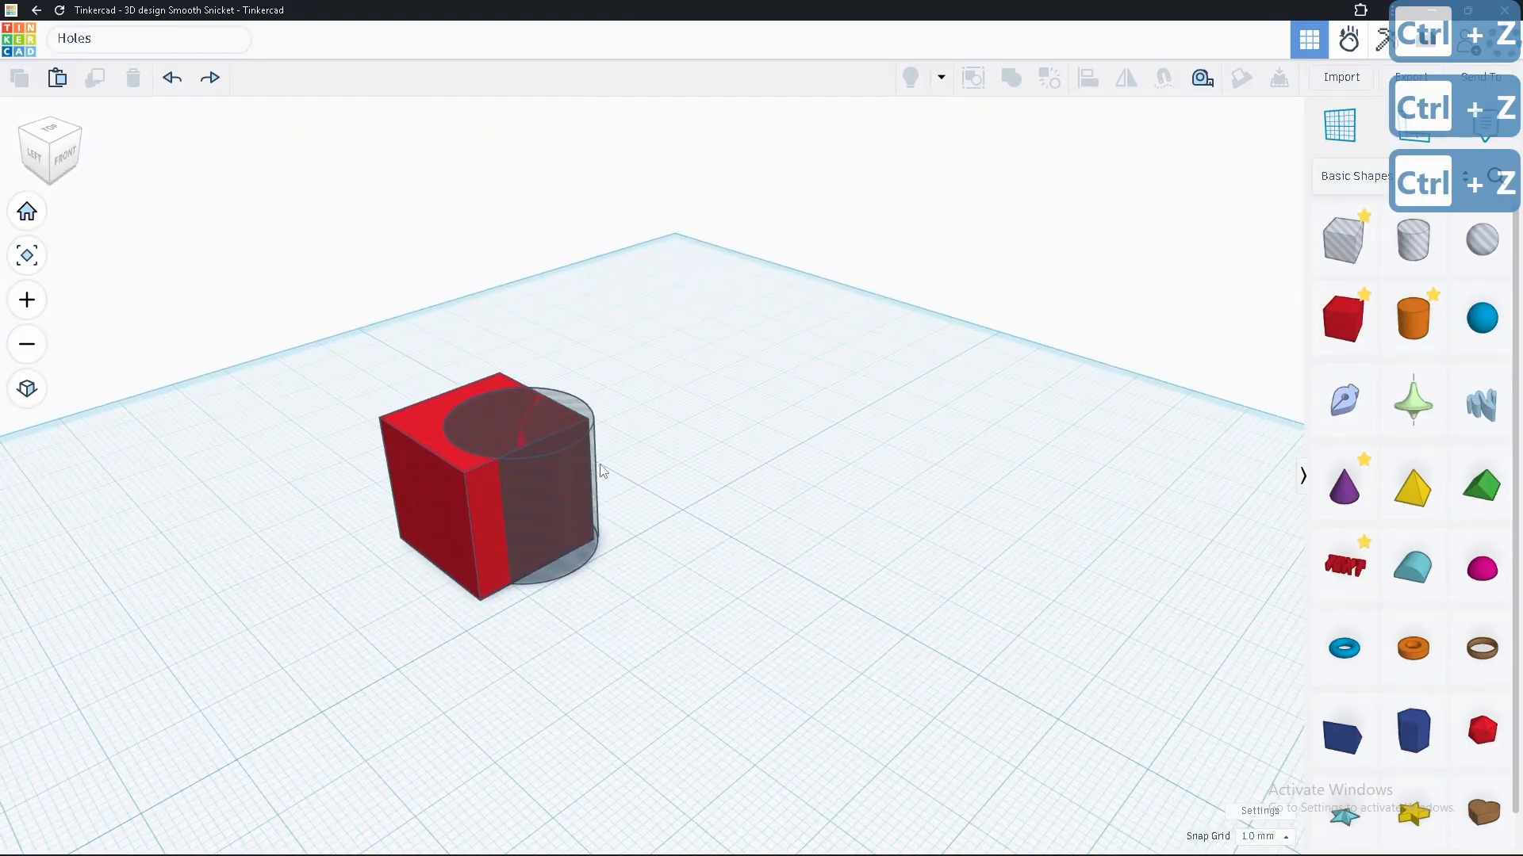
{"action": "left_click", "coordinate": [593, 500]}
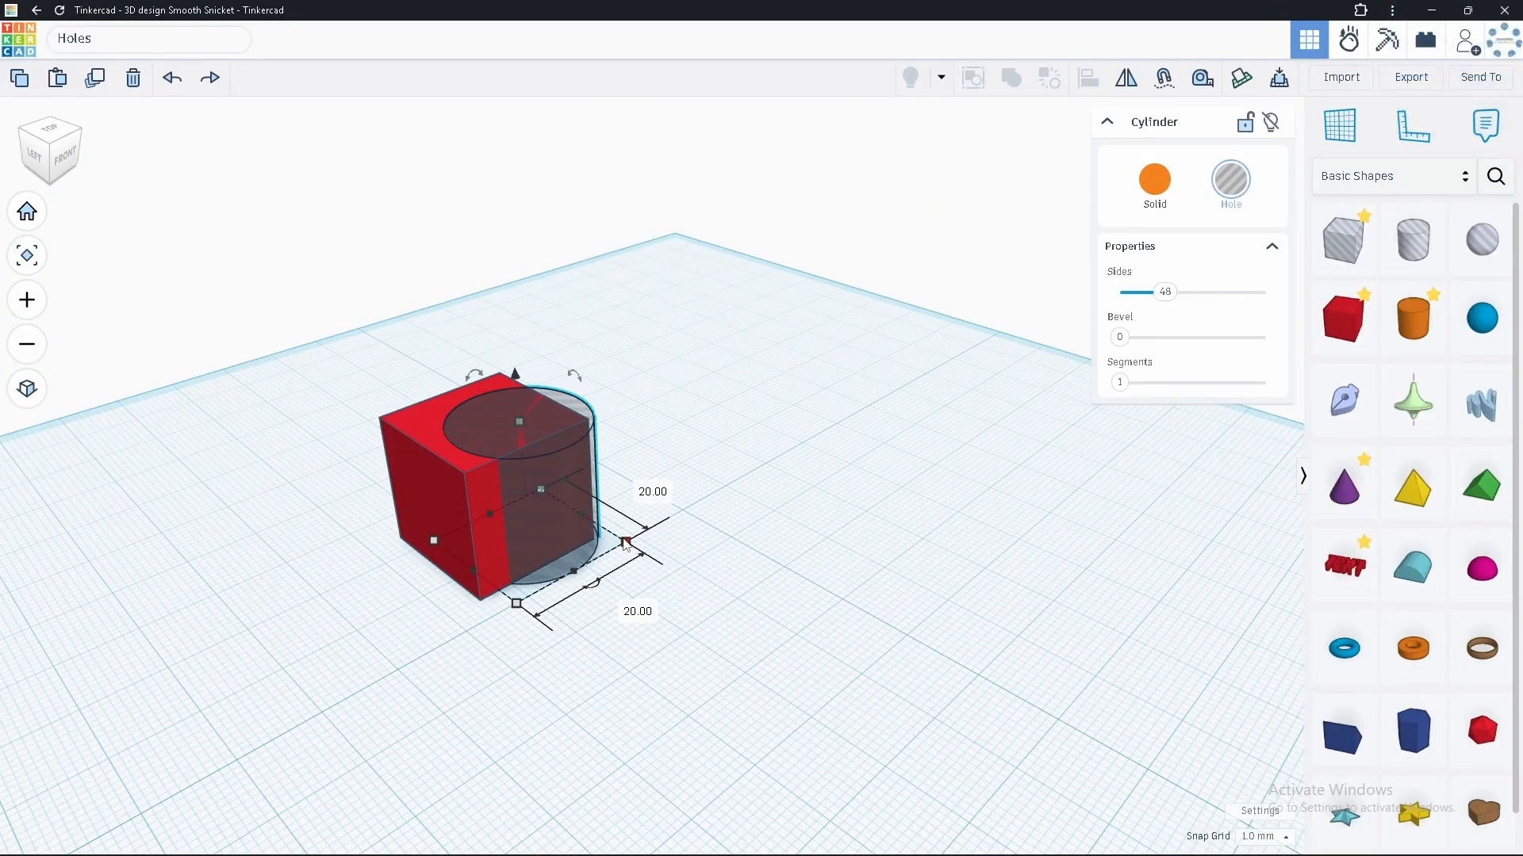
{"action": "left_click_drag", "start_coordinate": [627, 543], "coordinate": [644, 541]}
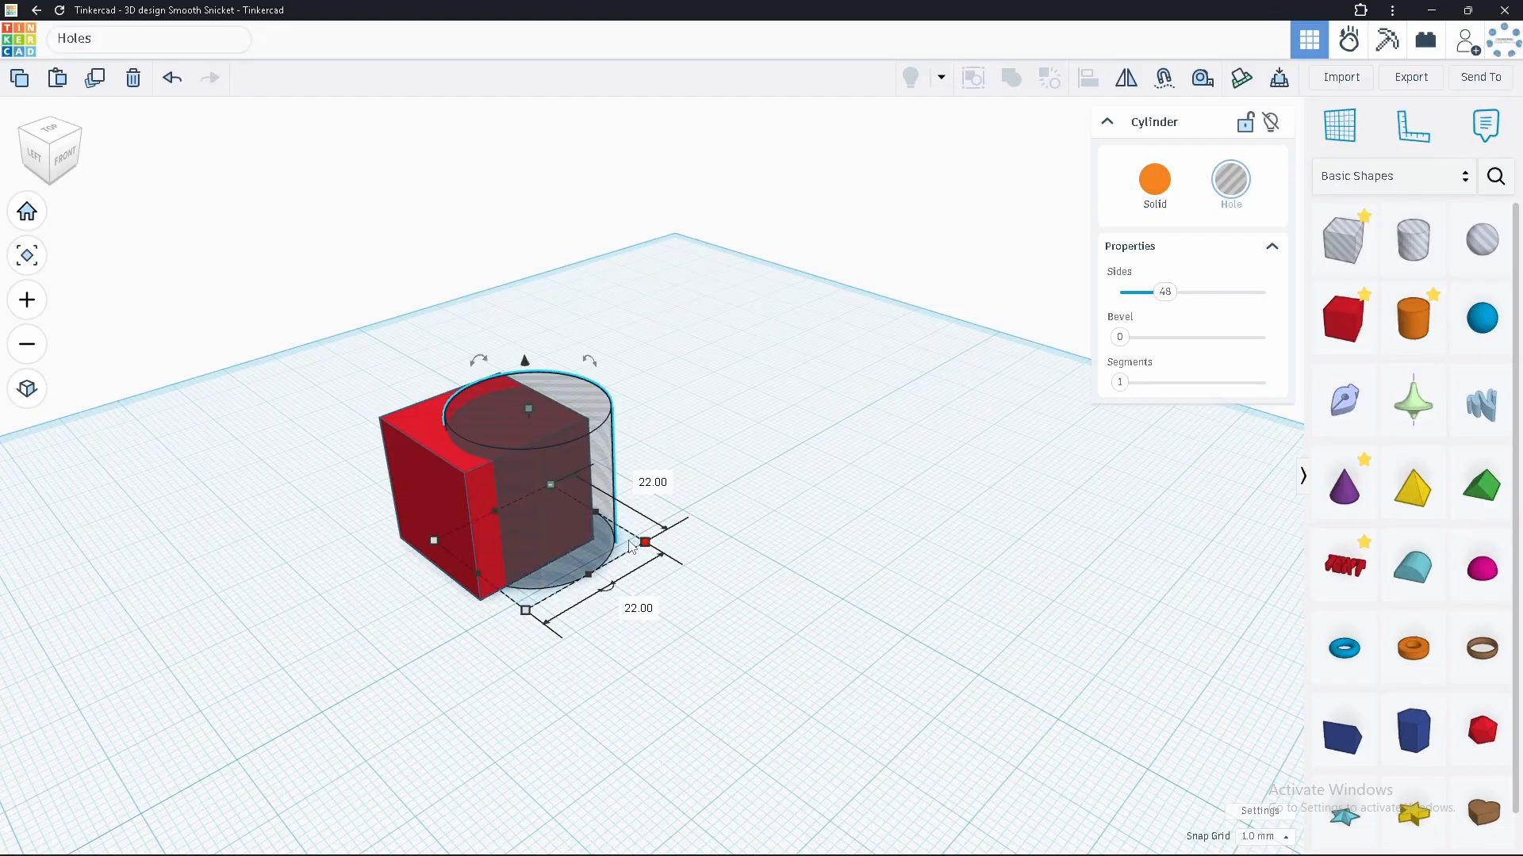
{"action": "left_click", "coordinate": [676, 673]}
Select the box and the enlarged cylinder hole together and combine them with Union Group.
{"action": "right_click_drag", "start_coordinate": [464, 539], "coordinate": [644, 525]}
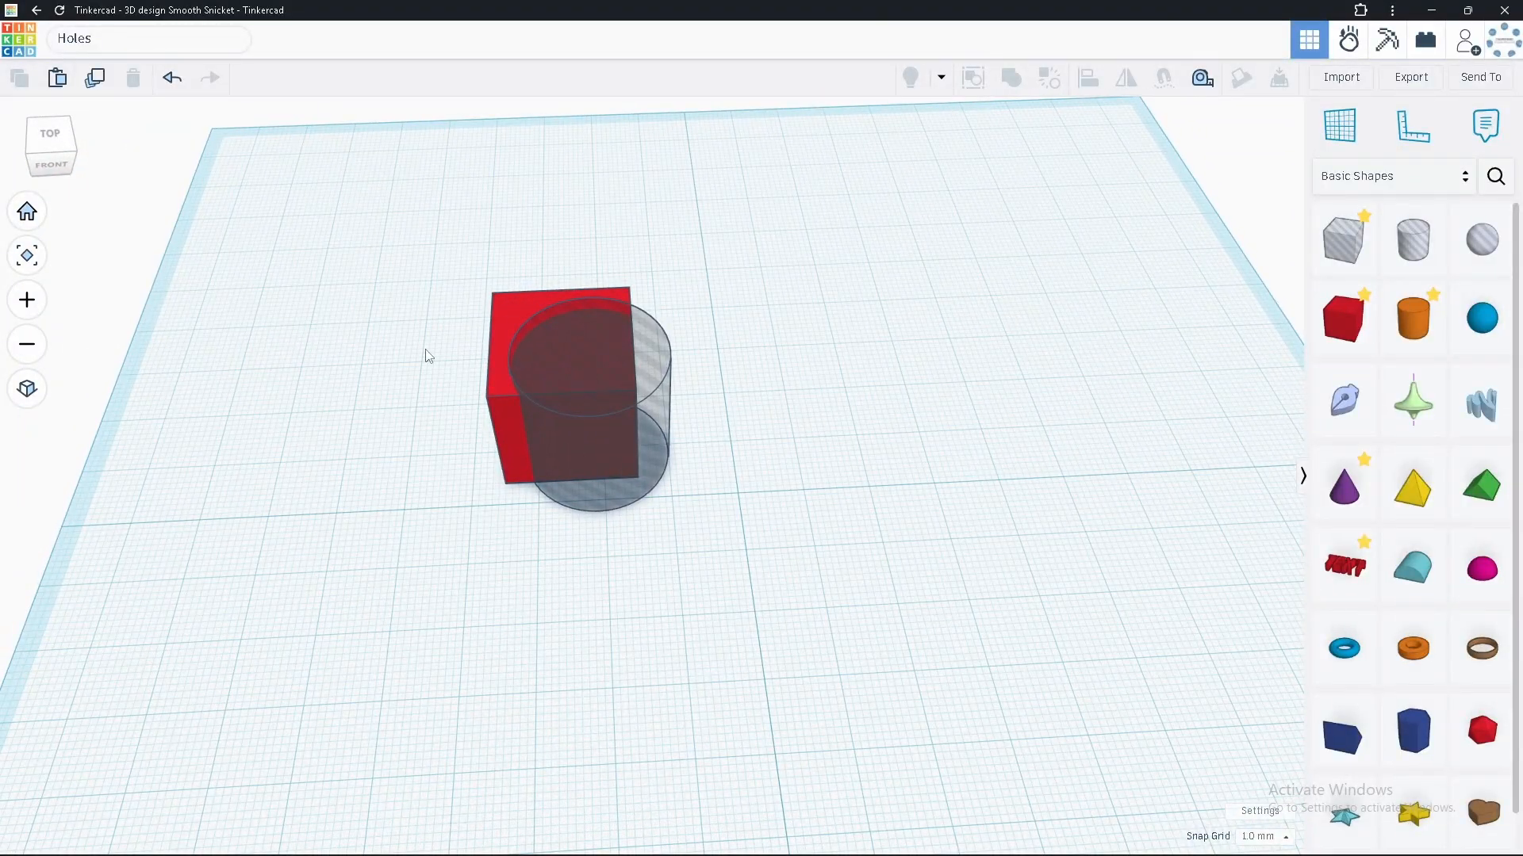
{"action": "left_click_drag", "start_coordinate": [407, 255], "coordinate": [785, 545]}
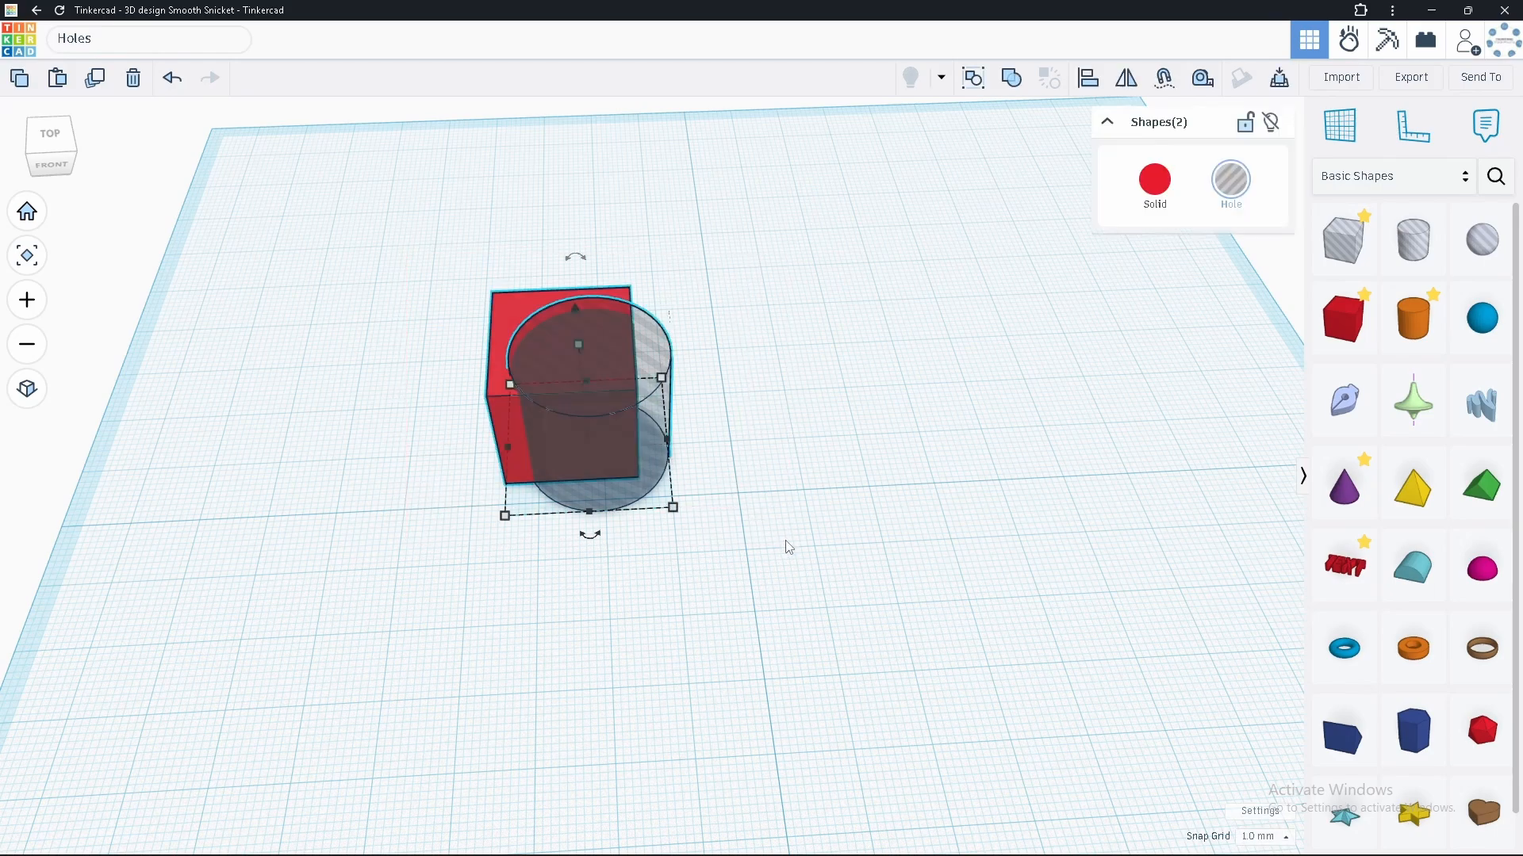
{"action": "left_click", "coordinate": [1012, 79]}
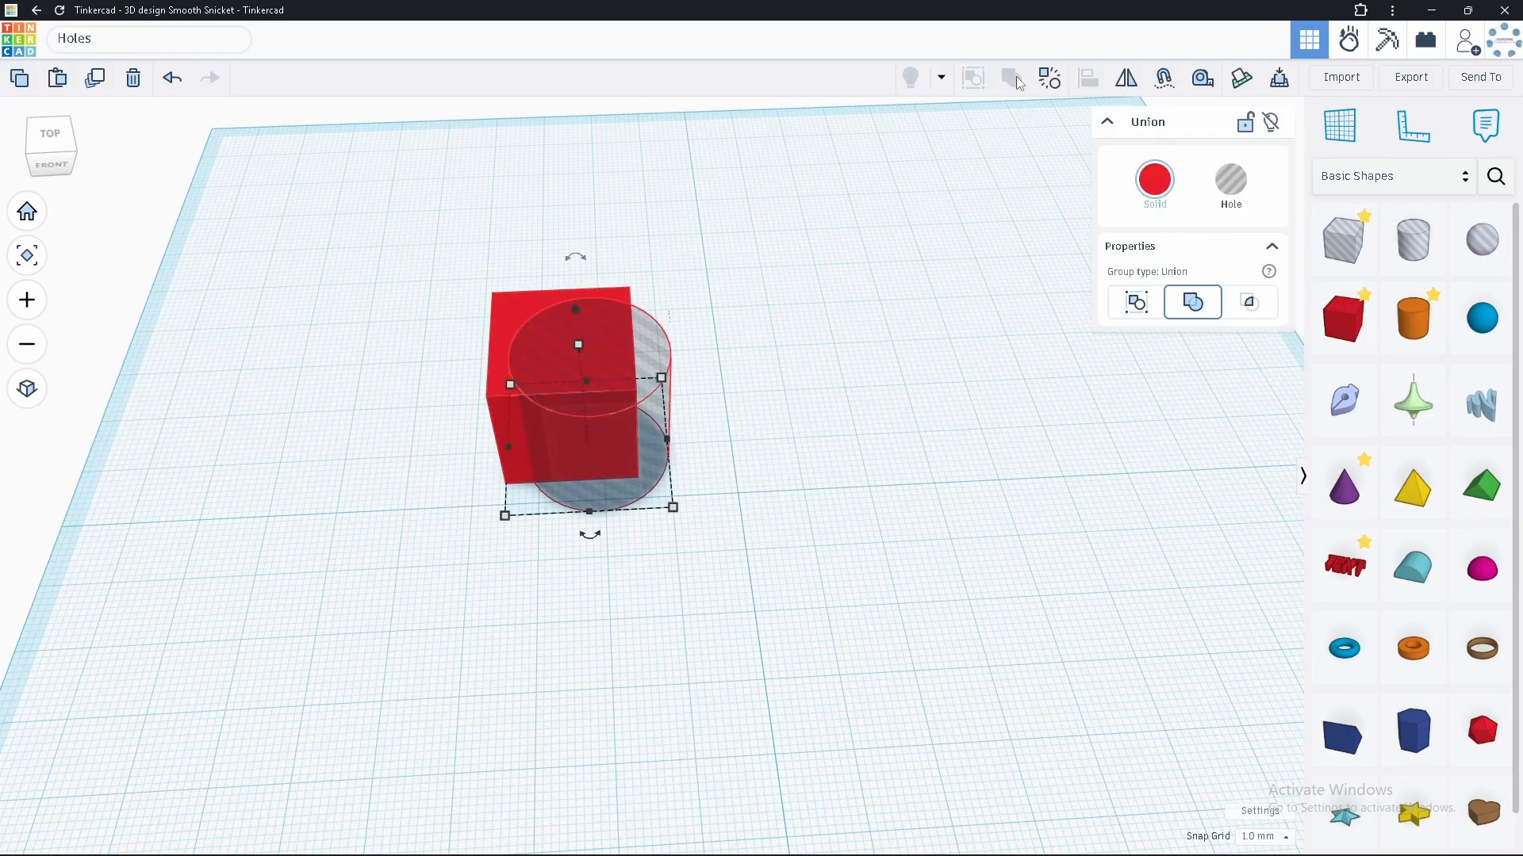
{"action": "left_click", "coordinate": [652, 500]}
{"action": "left_click", "coordinate": [533, 368]}
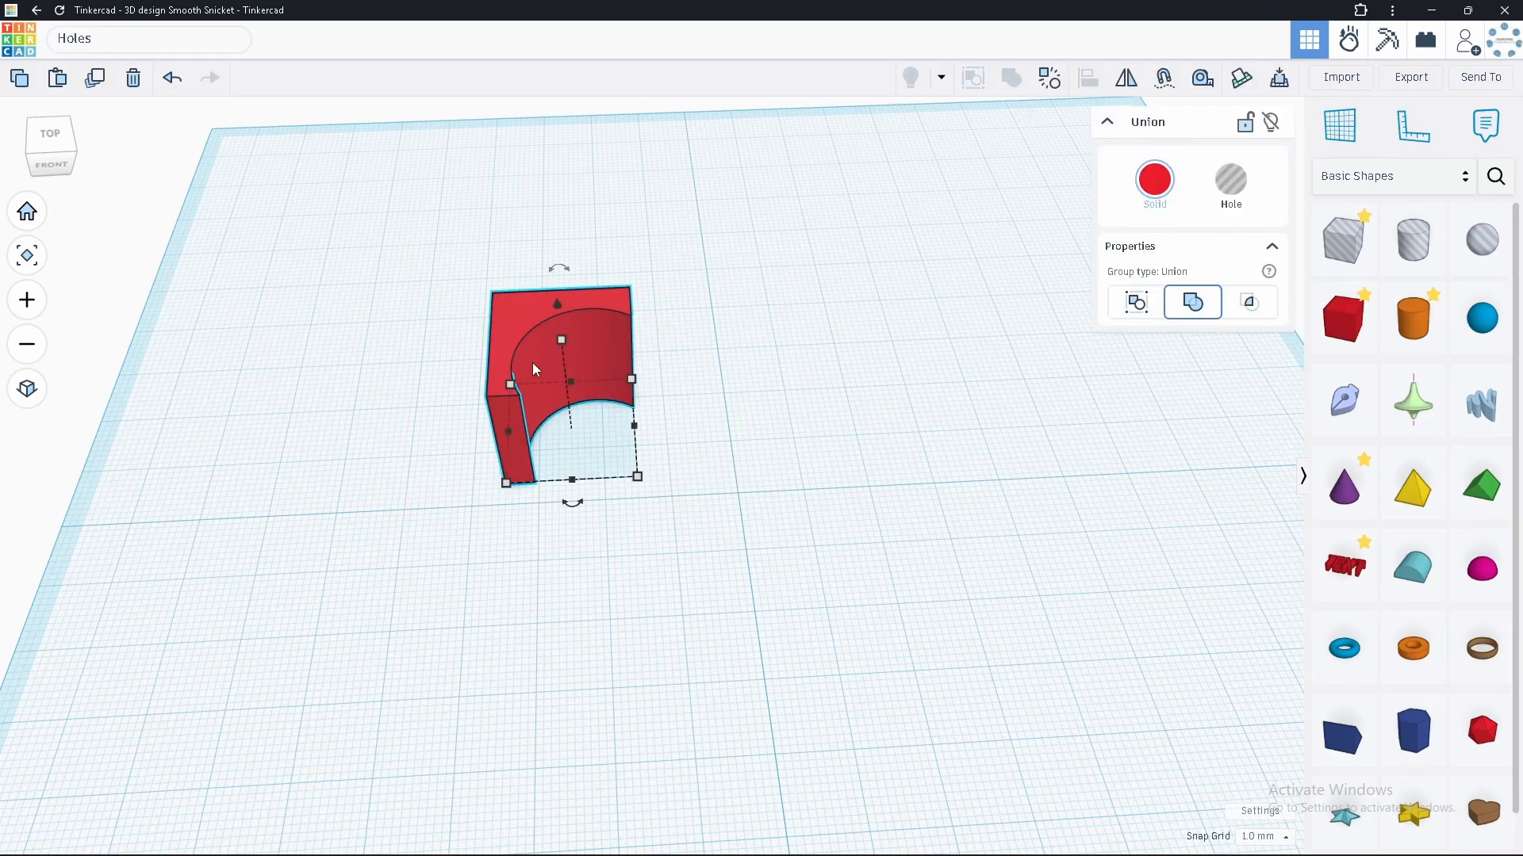
Rotate the cut box, inspect its cutout from several sides and delete it from the workplane.
{"action": "mouse_move", "coordinate": [560, 272]}
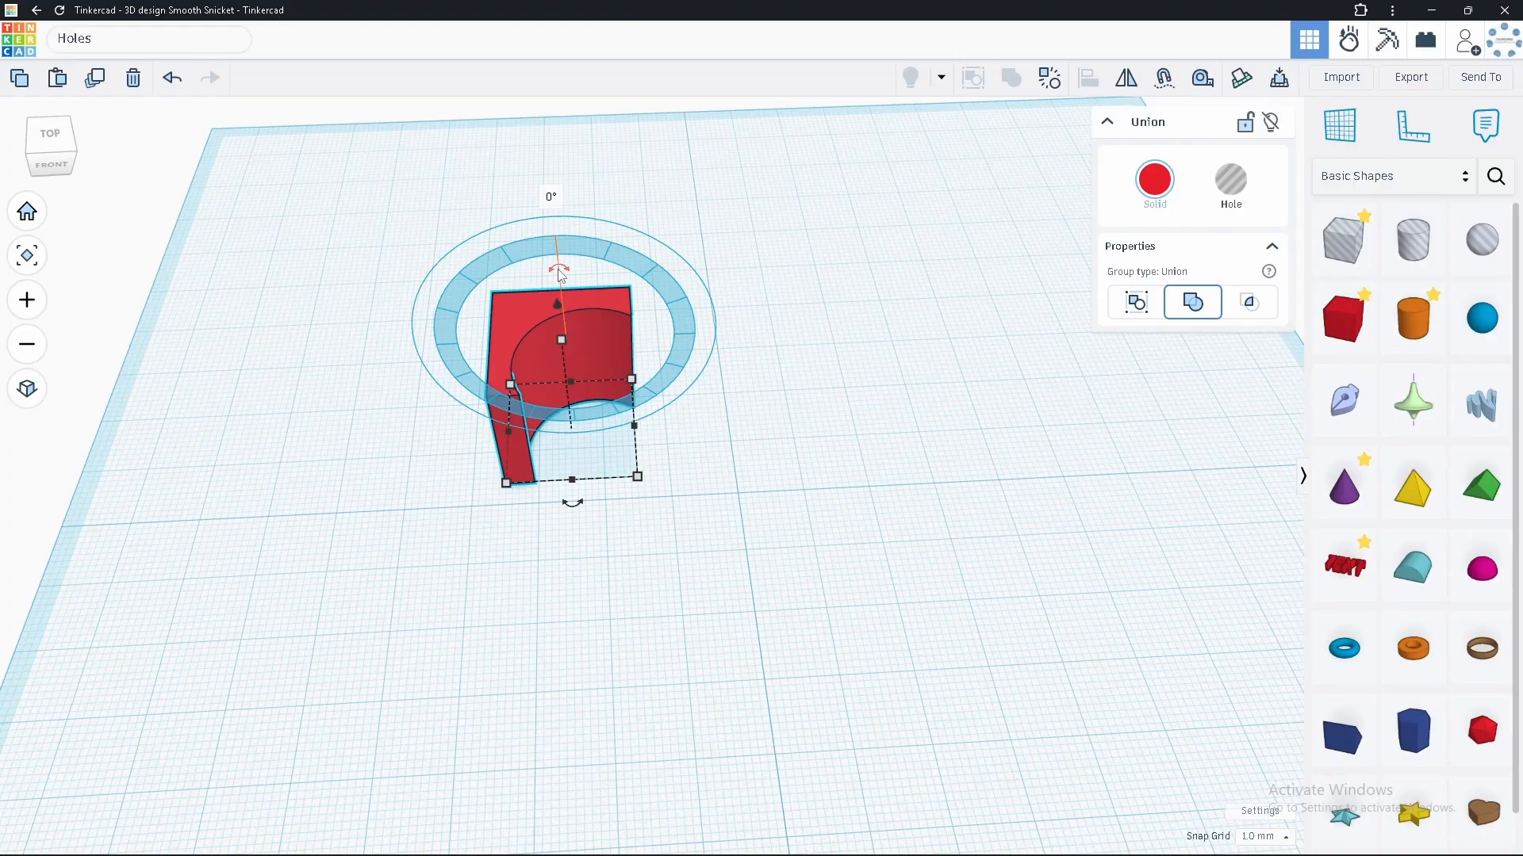
{"action": "left_click_drag", "start_coordinate": [558, 271], "coordinate": [426, 321]}
{"action": "right_click_drag", "start_coordinate": [476, 483], "coordinate": [884, 381]}
{"action": "right_click_drag", "start_coordinate": [480, 620], "coordinate": [146, 639]}
{"action": "key", "text": "Delete"}
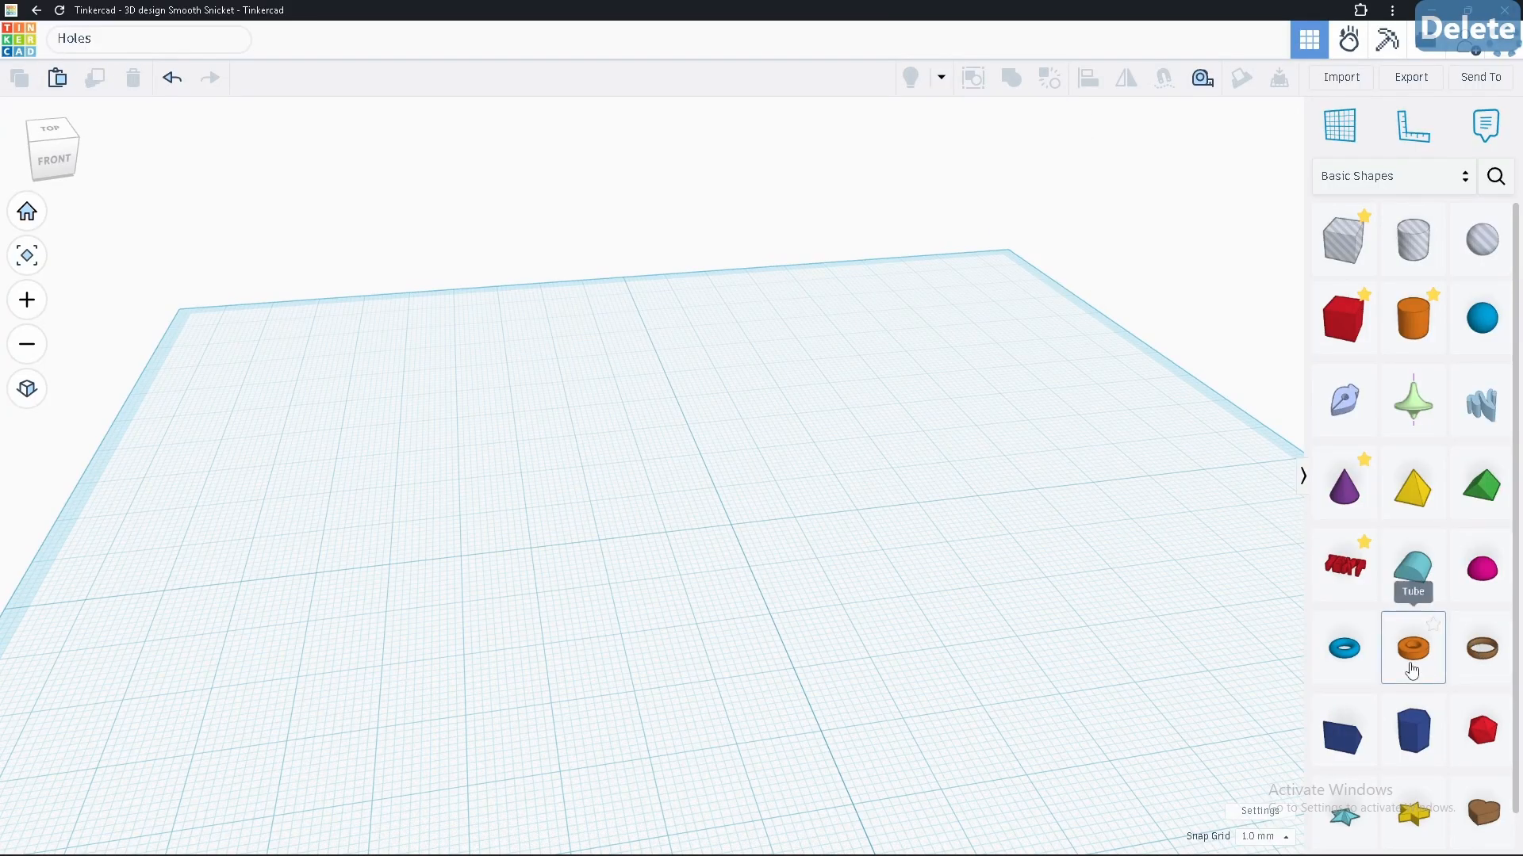
Place a solid cylinder on the workplane, scale it up to about 50 mm wide and reposition it.
{"action": "left_click_drag", "start_coordinate": [1412, 317], "coordinate": [611, 526]}
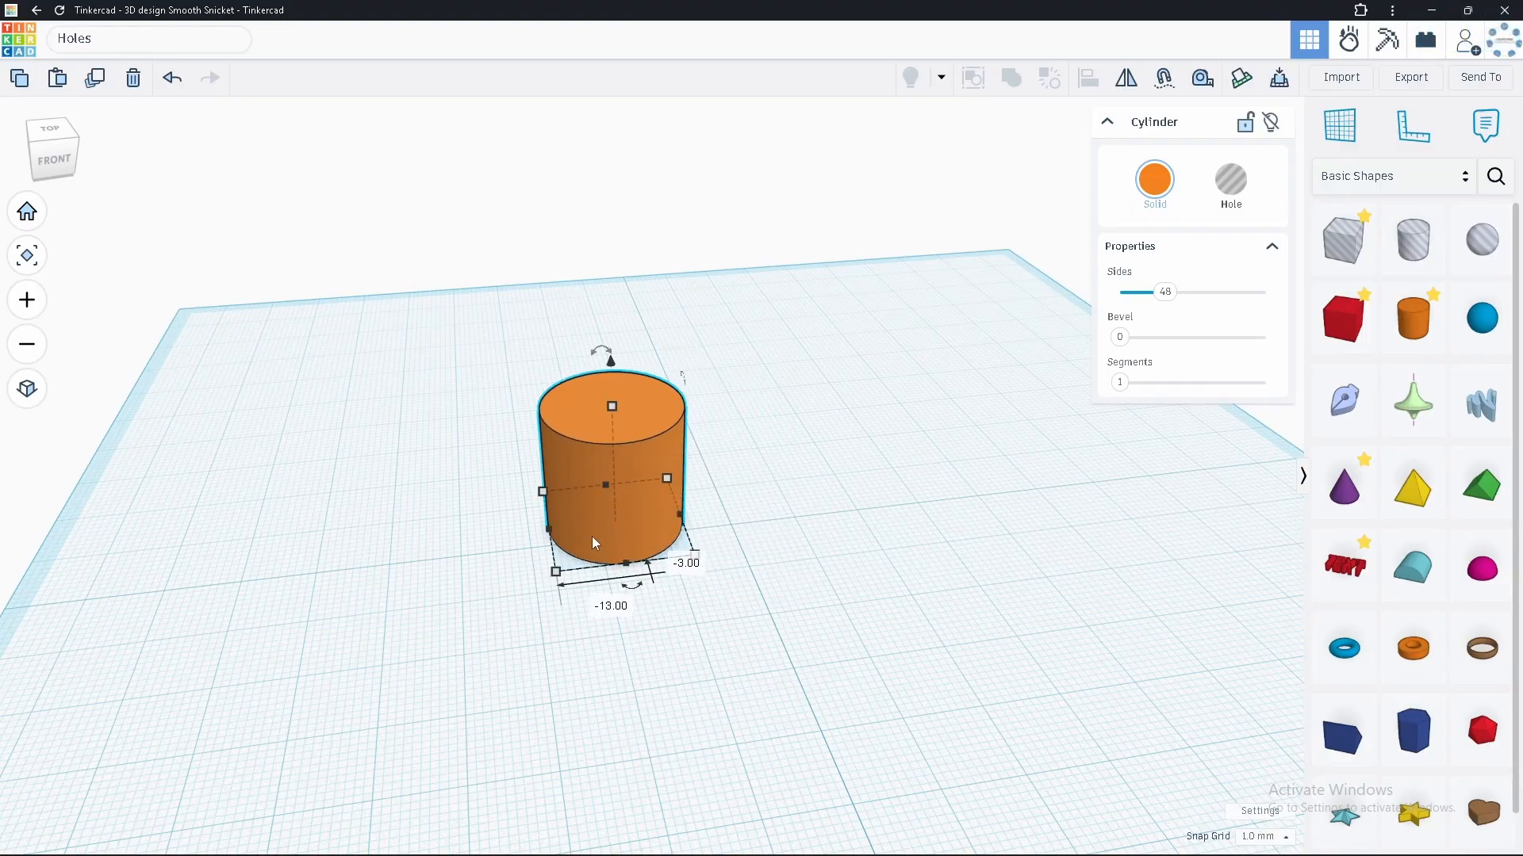
{"action": "left_click", "coordinate": [686, 563]}
{"action": "left_click_drag", "start_coordinate": [555, 572], "coordinate": [409, 776]}
{"action": "left_click_drag", "start_coordinate": [531, 674], "coordinate": [590, 674]}
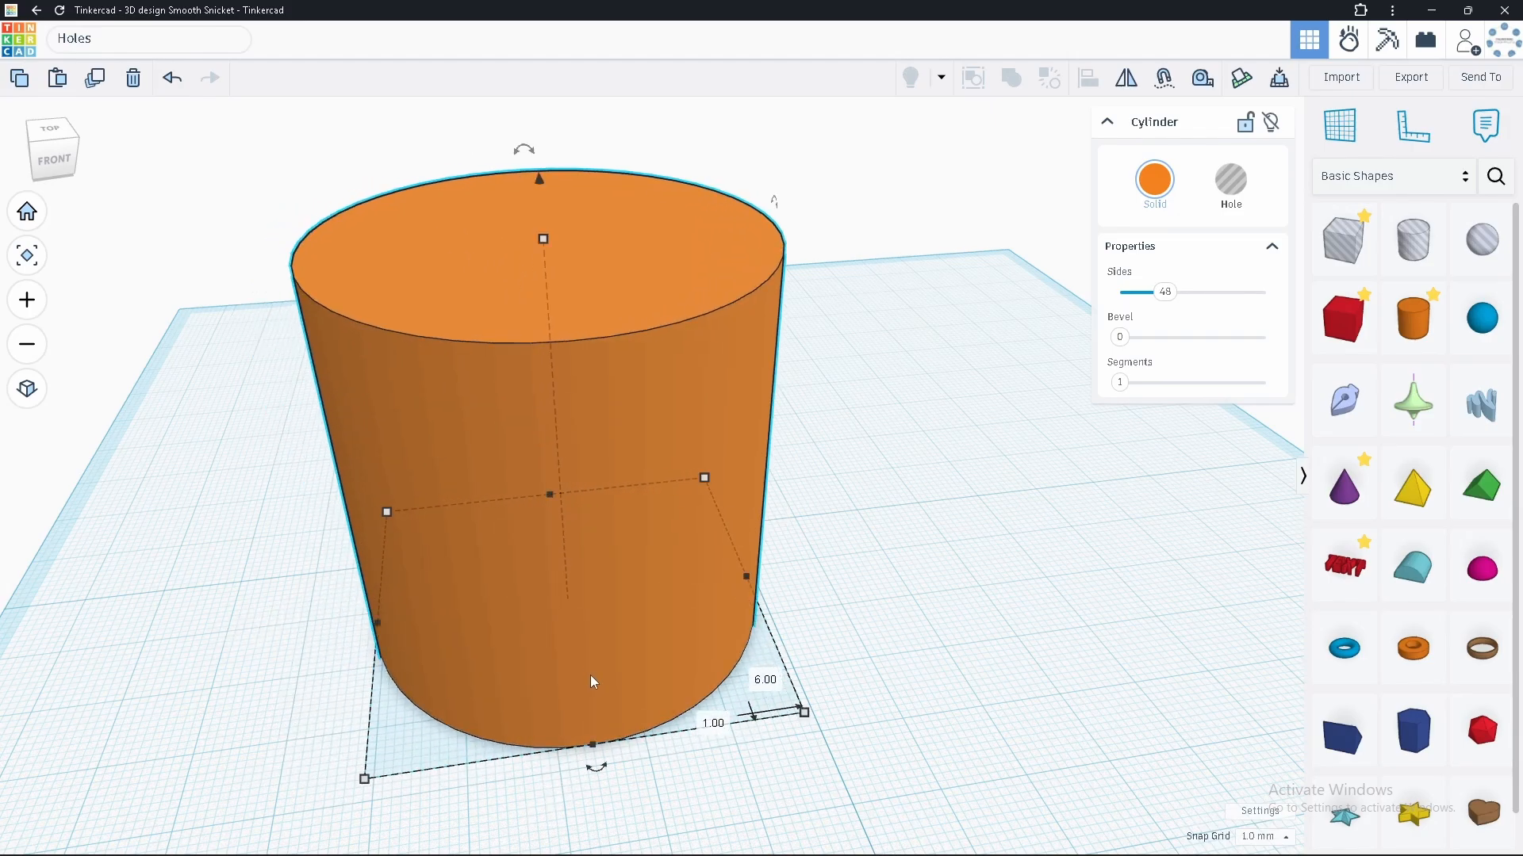
{"action": "scroll", "coordinate": [621, 554], "scroll_direction": "down", "scroll_amount": 2}
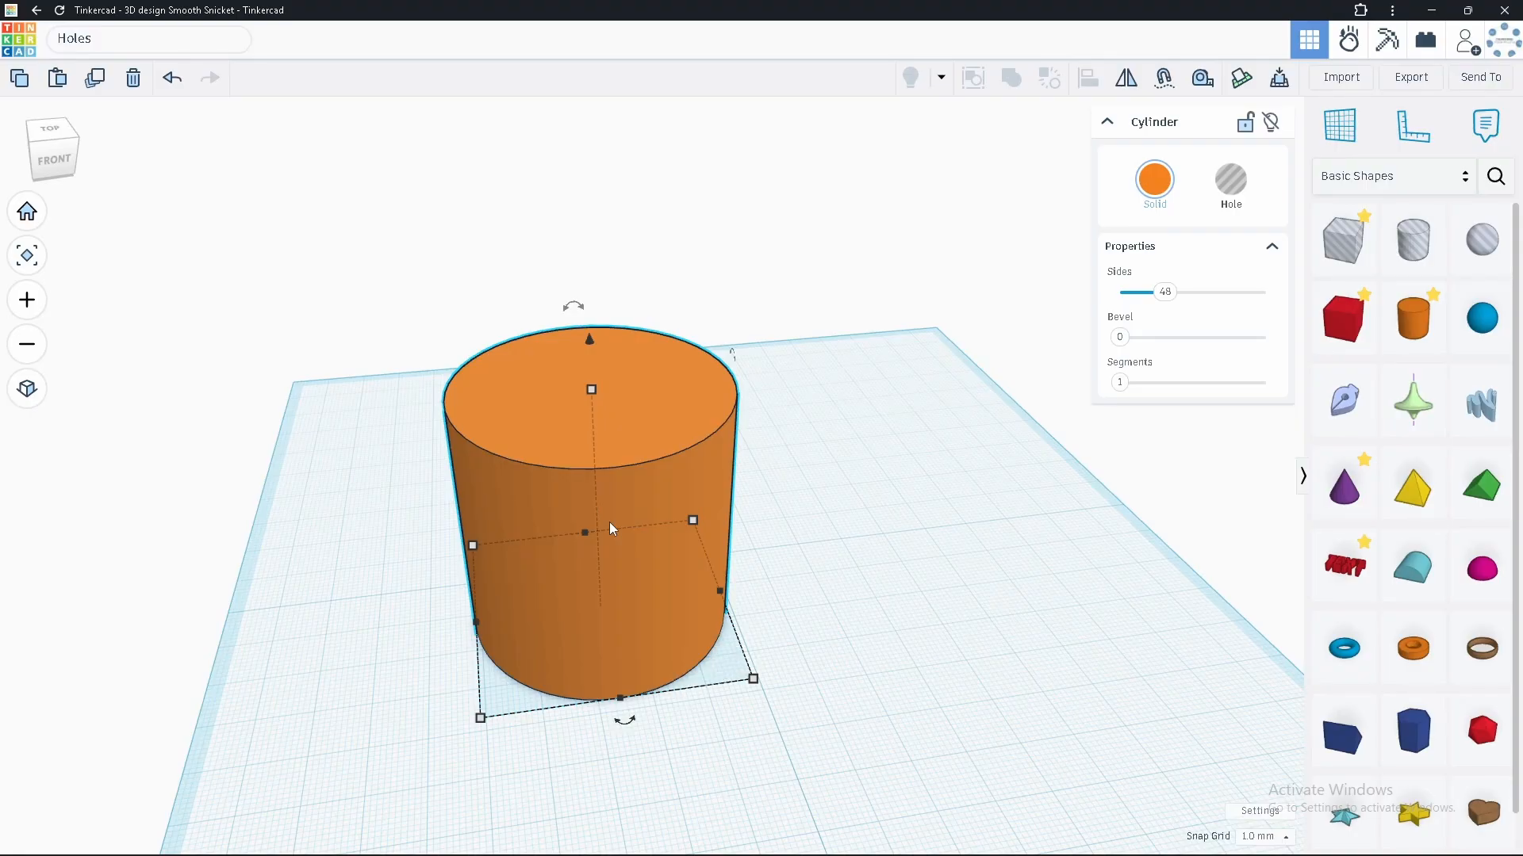
{"action": "left_click_drag", "start_coordinate": [1412, 239], "coordinate": [605, 403]}
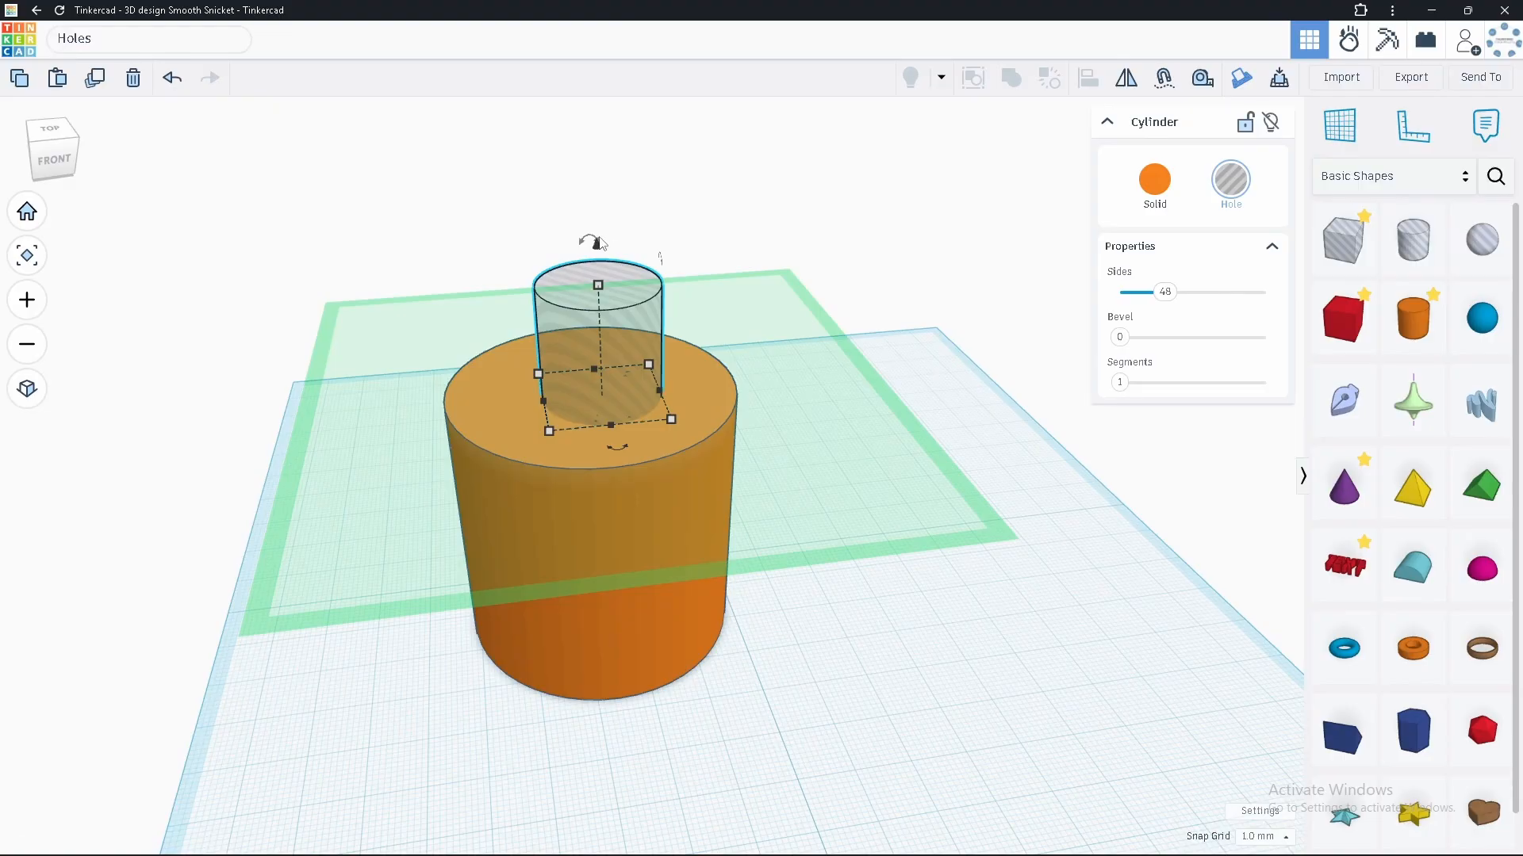
{"action": "left_click_drag", "start_coordinate": [599, 248], "coordinate": [594, 341]}
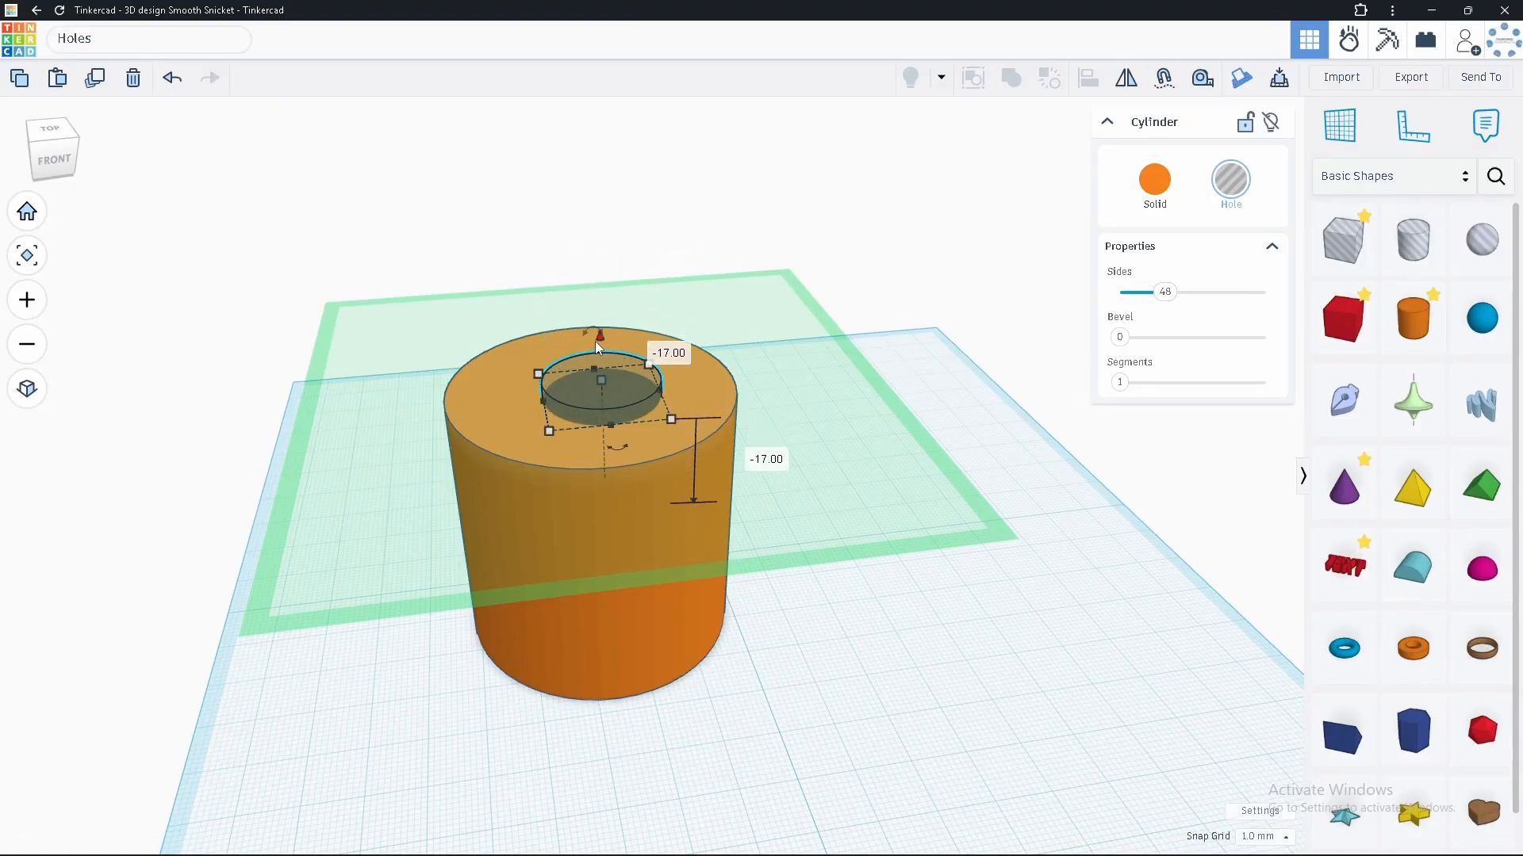
{"action": "left_click_drag", "start_coordinate": [630, 410], "coordinate": [1003, 462]}
{"action": "key", "text": "Delete"}
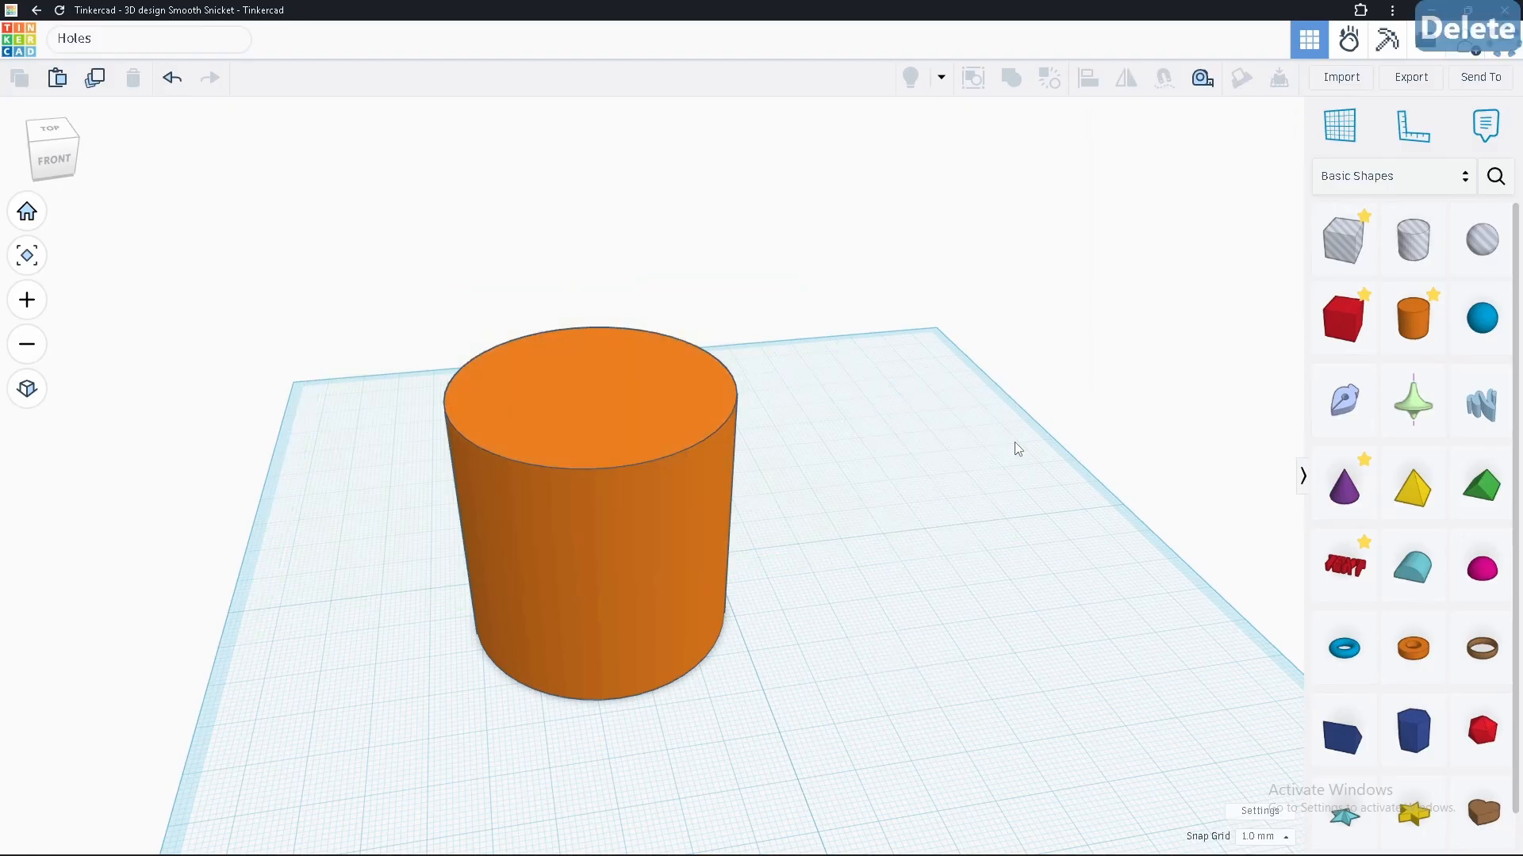
Copy and paste the large solid cylinder and turn the partly overlapping copy into a hole.
{"action": "left_click", "coordinate": [603, 475]}
{"action": "mouse_move", "coordinate": [606, 455]}
{"action": "left_mouse_down"}
{"action": "mouse_move", "coordinate": [607, 498]}
{"action": "mouse_move", "coordinate": [625, 441]}
{"action": "mouse_move", "coordinate": [594, 444]}
{"action": "left_mouse_up"}
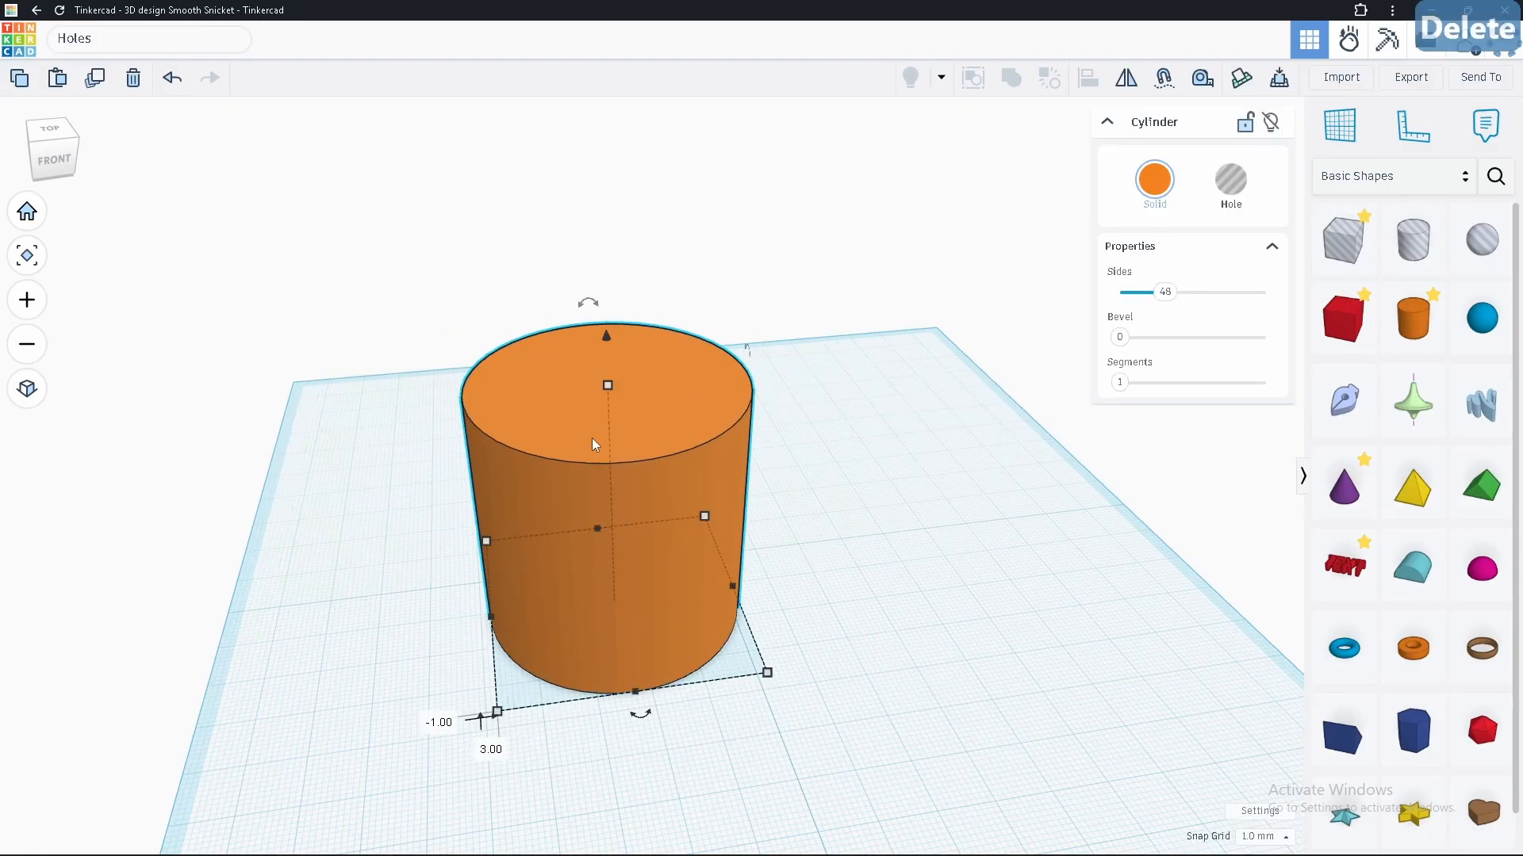
{"action": "key", "text": "ctrl+c"}
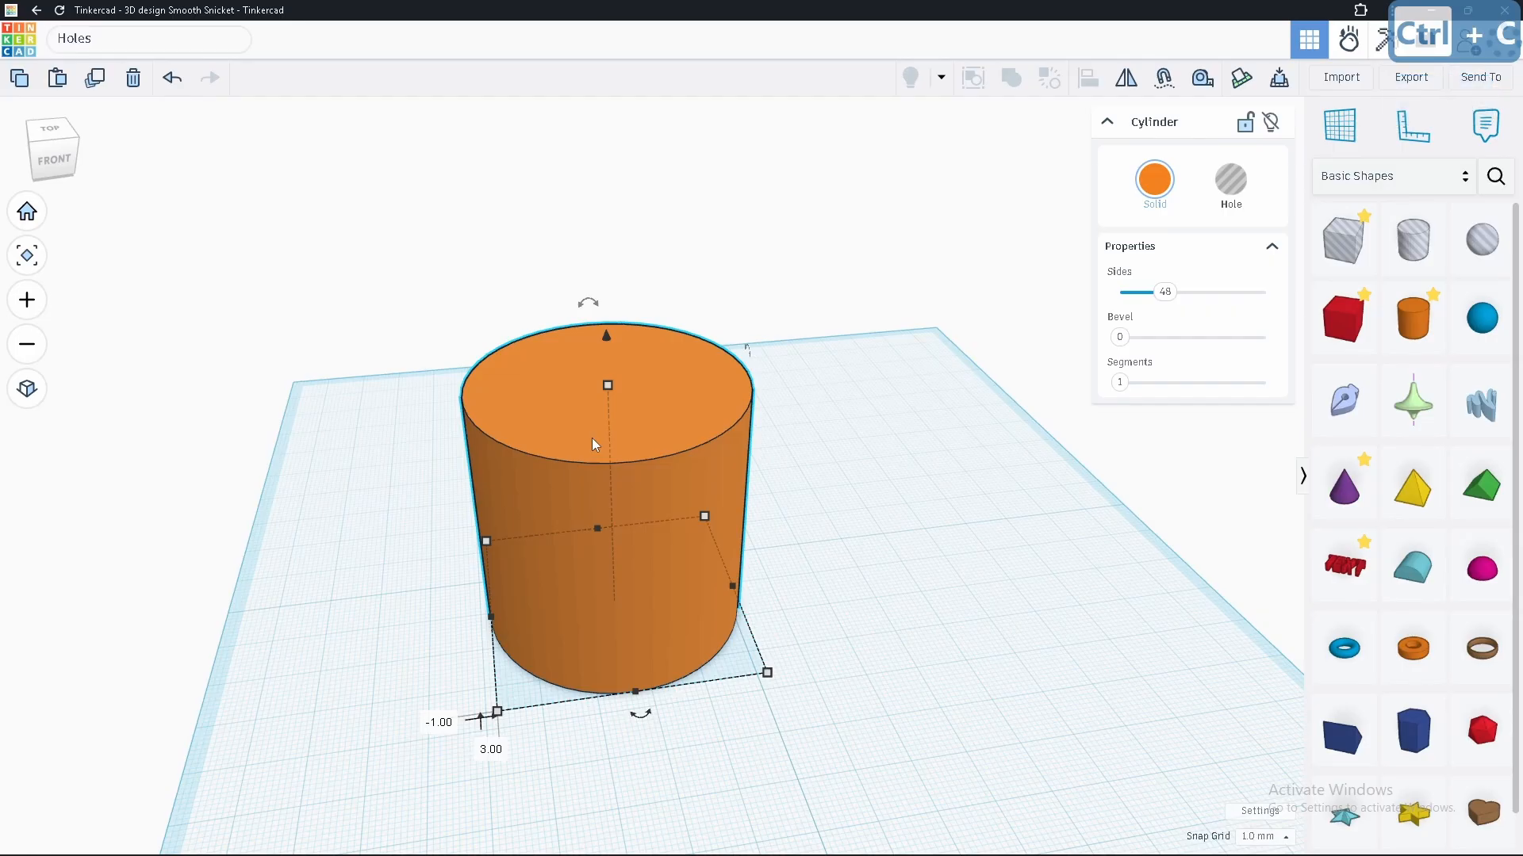
{"action": "key", "text": "ctrl+v"}
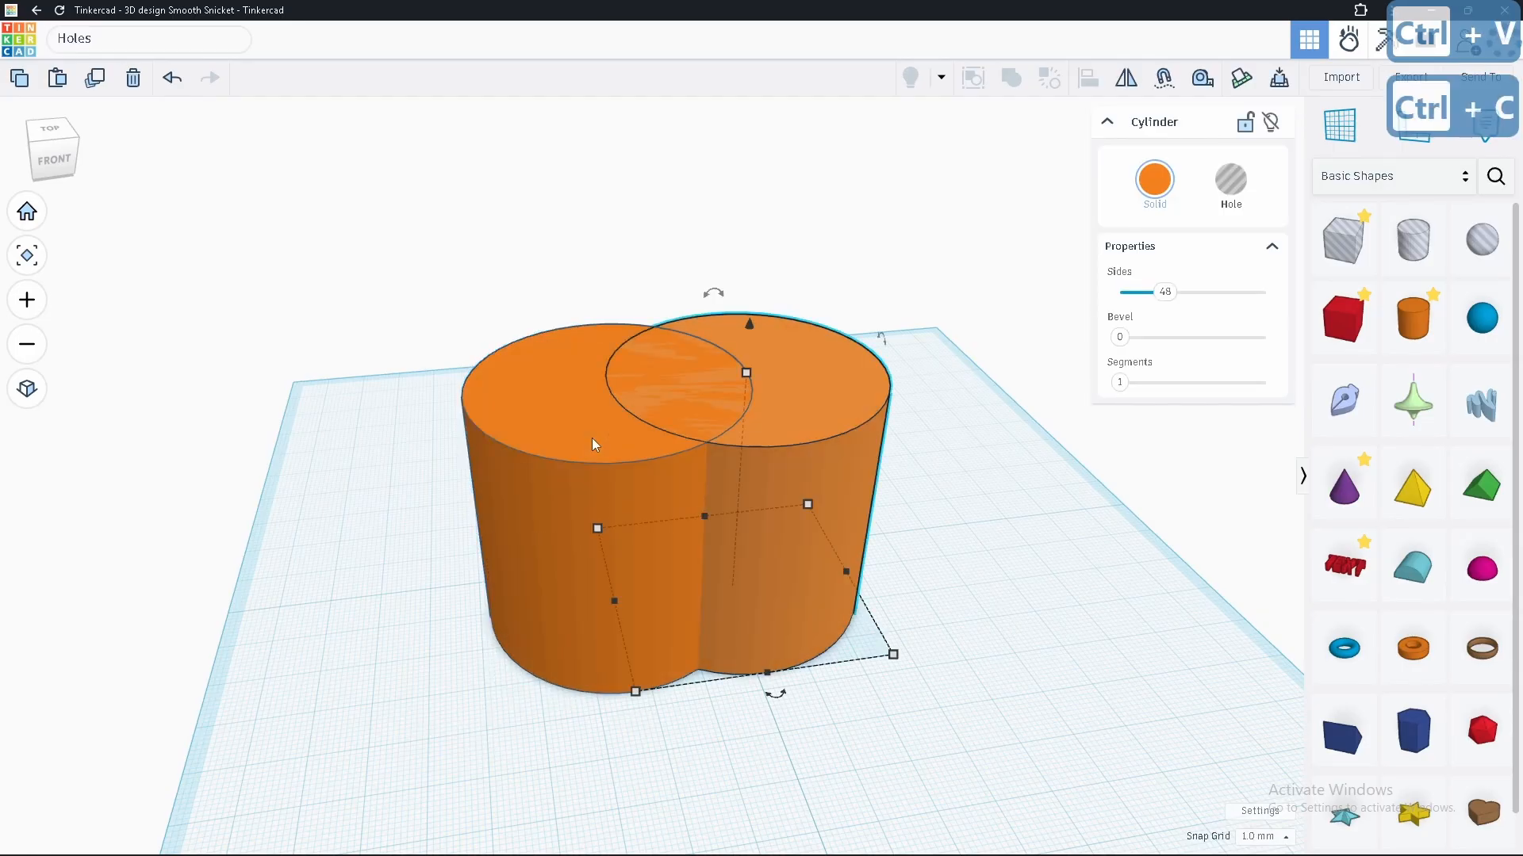
{"action": "left_click_drag", "start_coordinate": [857, 413], "coordinate": [847, 474]}
{"action": "left_click", "coordinate": [1231, 181]}
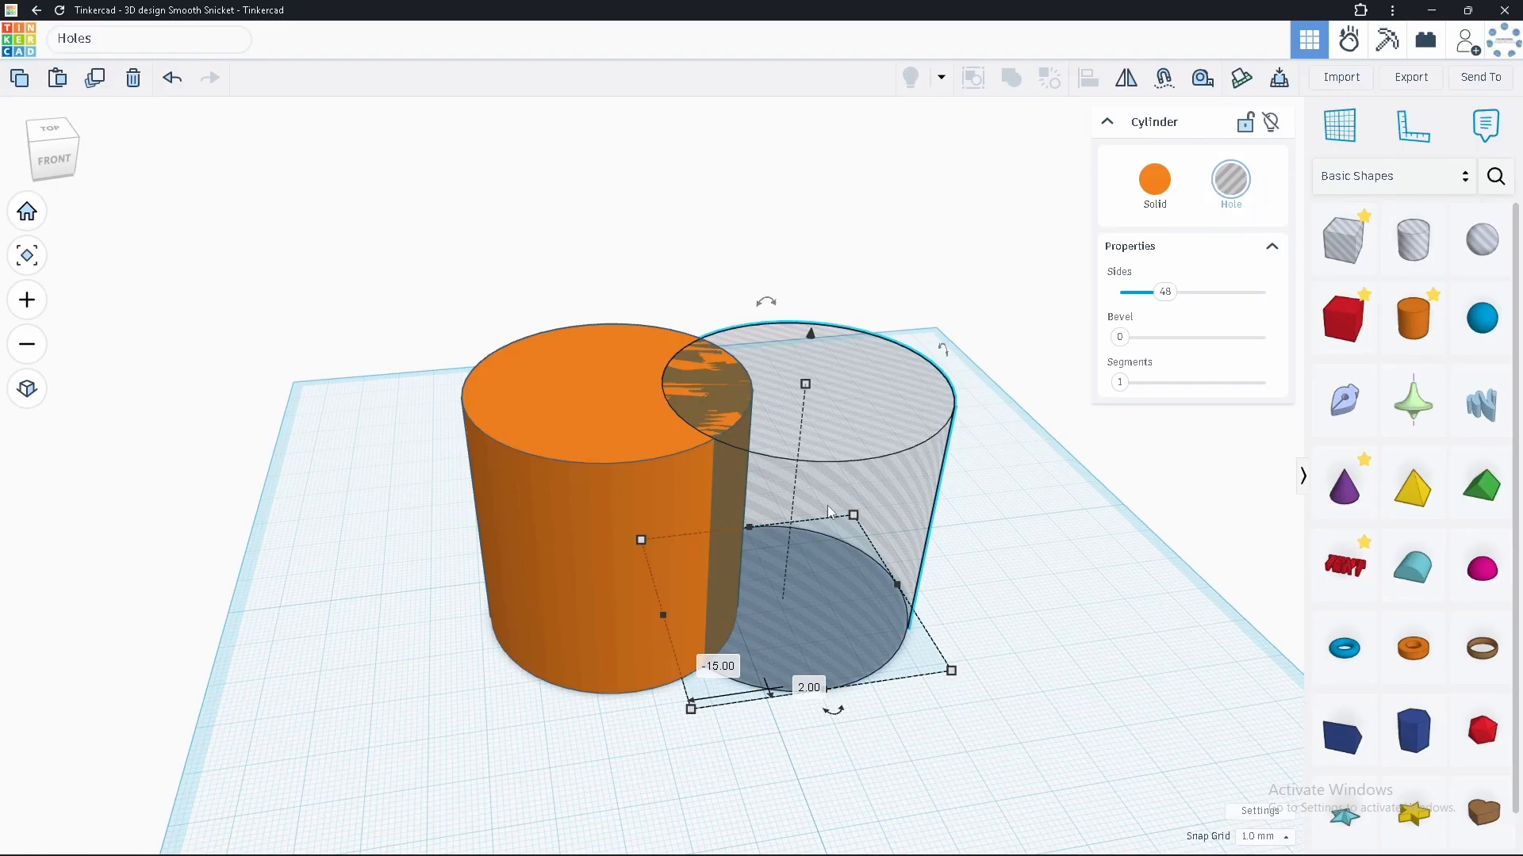
Scale the cylinder hole slightly smaller than the solid cylinder and raise it 3 mm above the workplane.
{"action": "left_click_drag", "start_coordinate": [801, 464], "coordinate": [729, 476]}
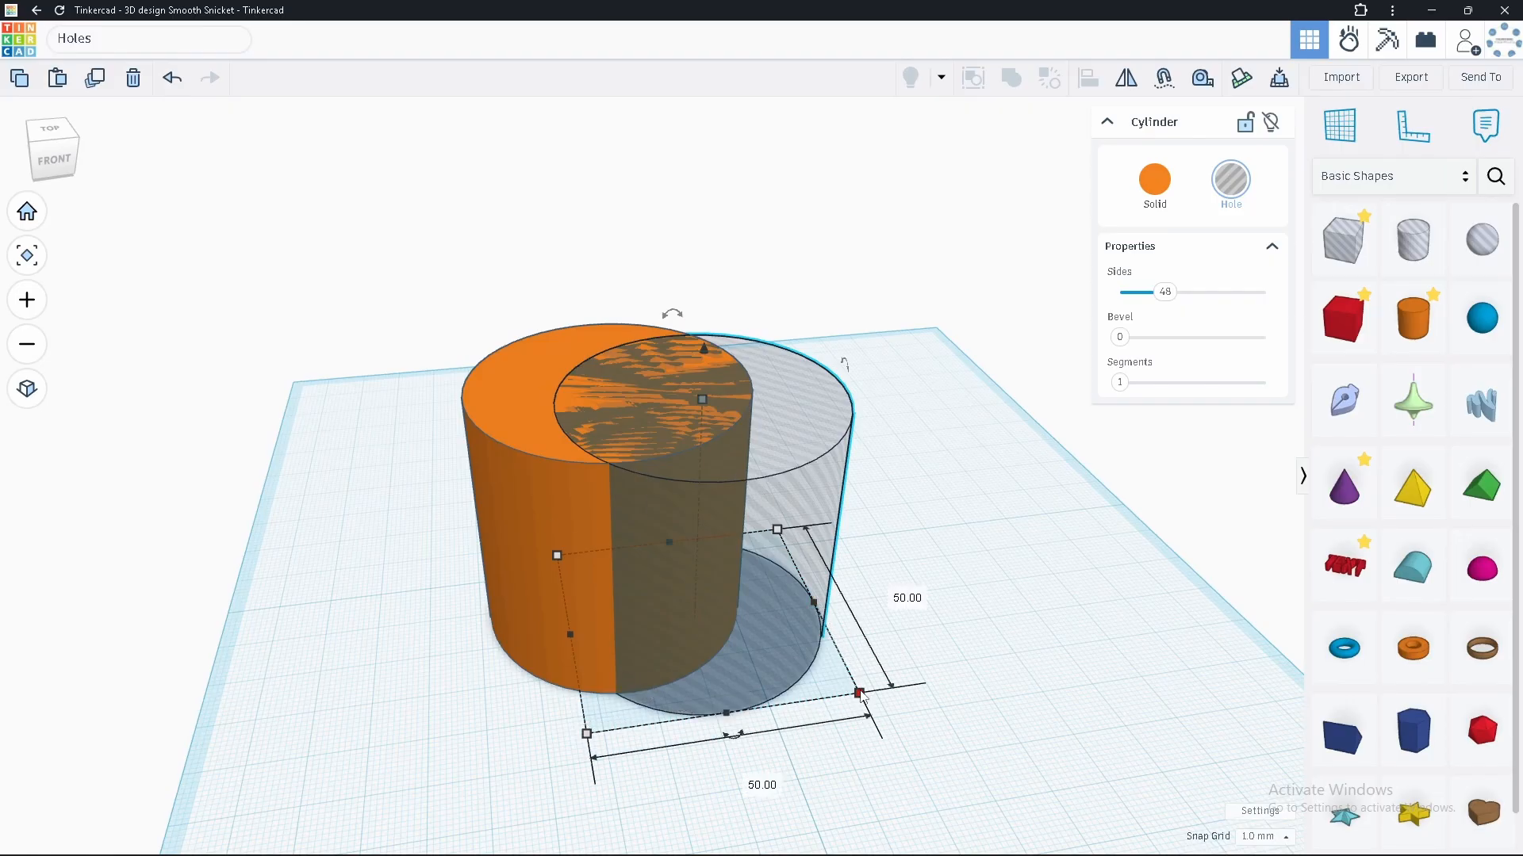
{"action": "left_click_drag", "start_coordinate": [859, 696], "coordinate": [847, 690]}
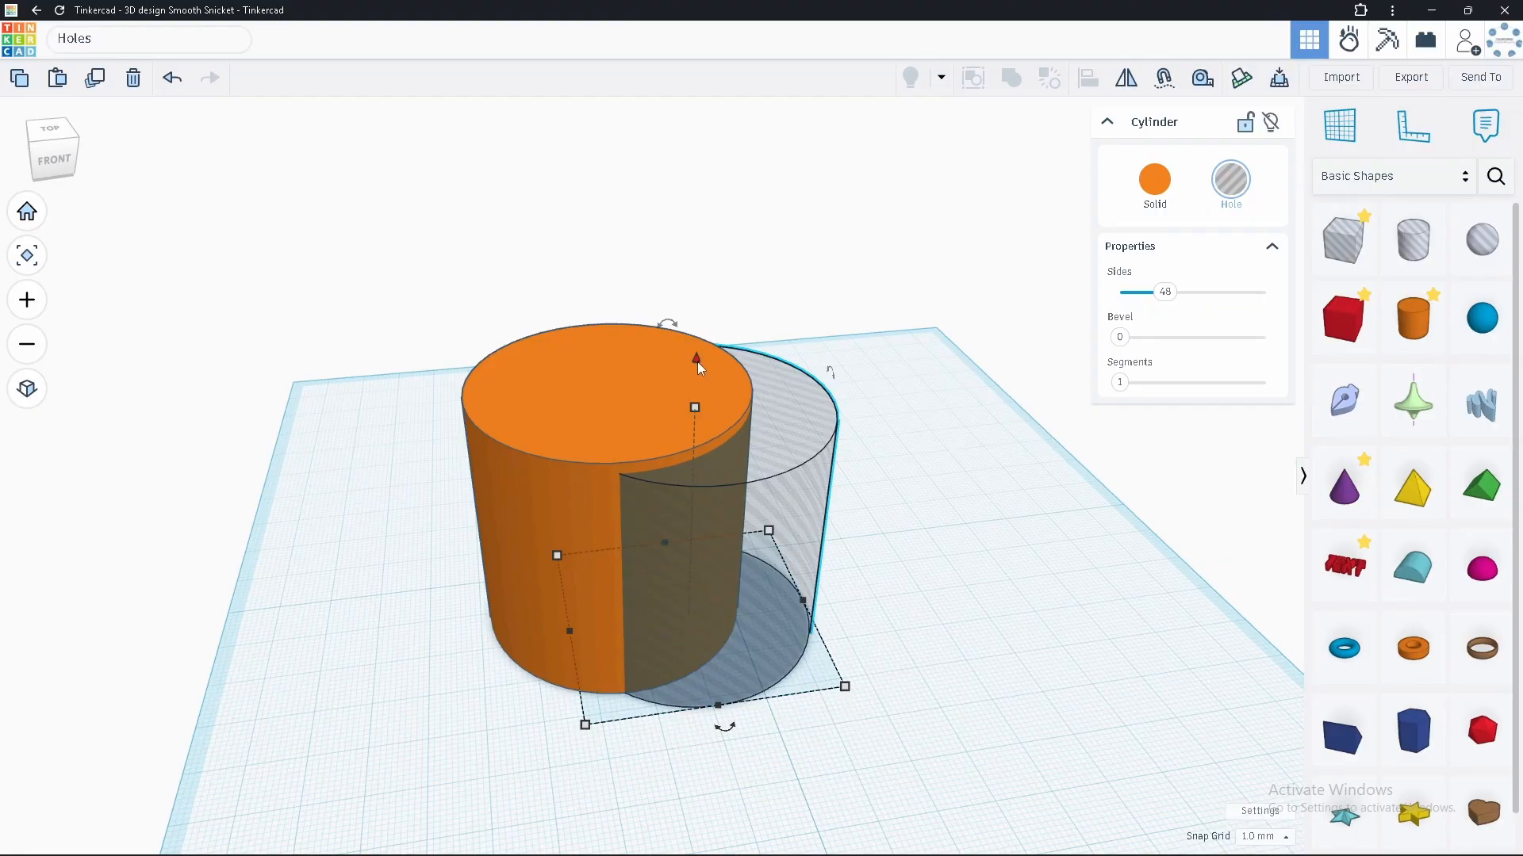
{"action": "left_click_drag", "start_coordinate": [697, 362], "coordinate": [695, 347]}
{"action": "right_click_drag", "start_coordinate": [710, 498], "coordinate": [635, 413]}
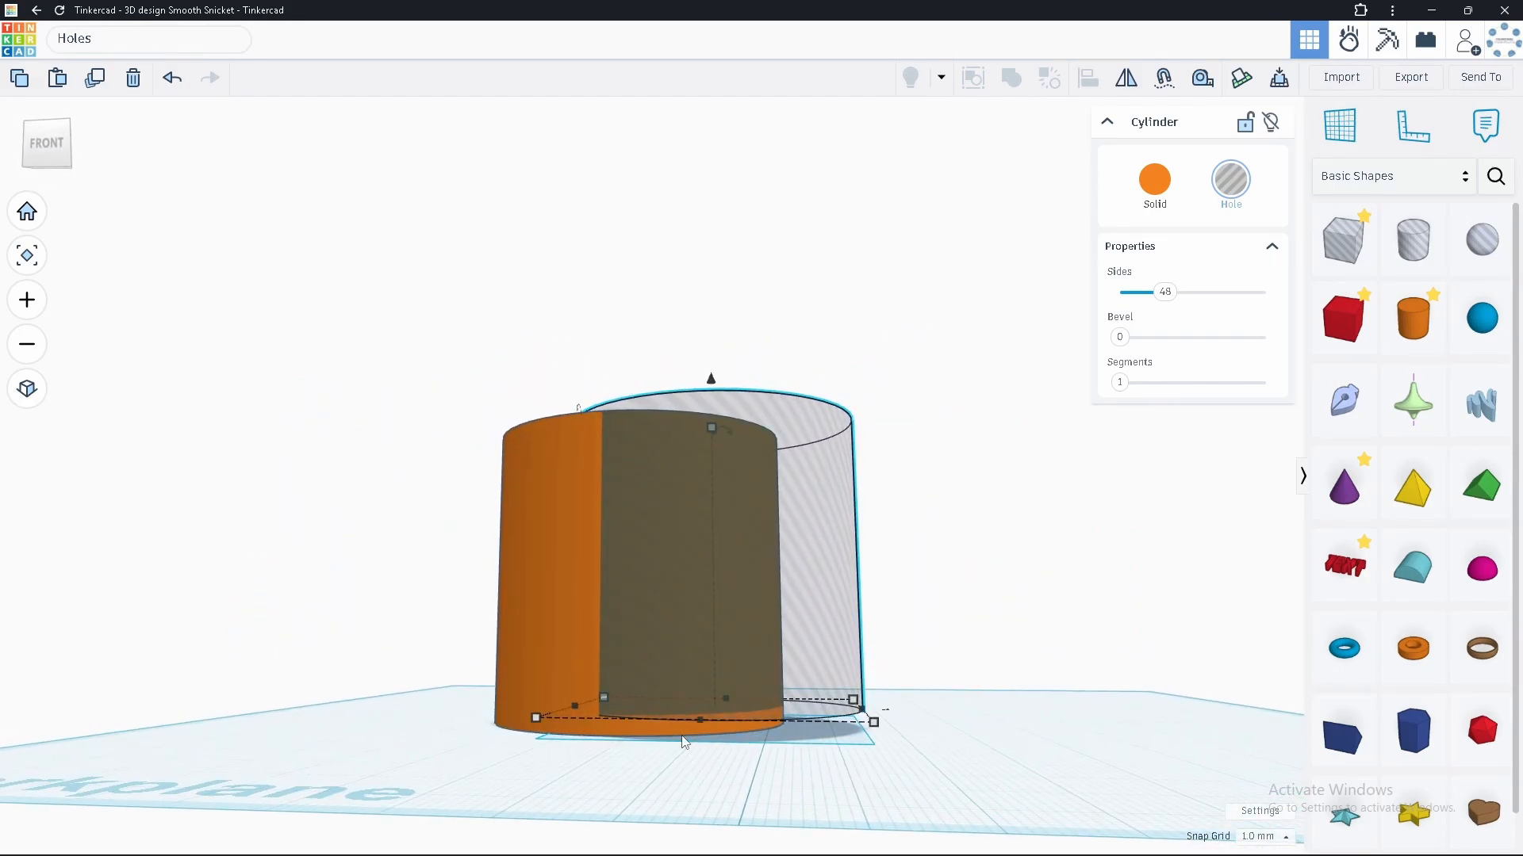
{"action": "left_click_drag", "start_coordinate": [713, 429], "coordinate": [725, 440]}
{"action": "right_click_drag", "start_coordinate": [717, 597], "coordinate": [753, 409]}
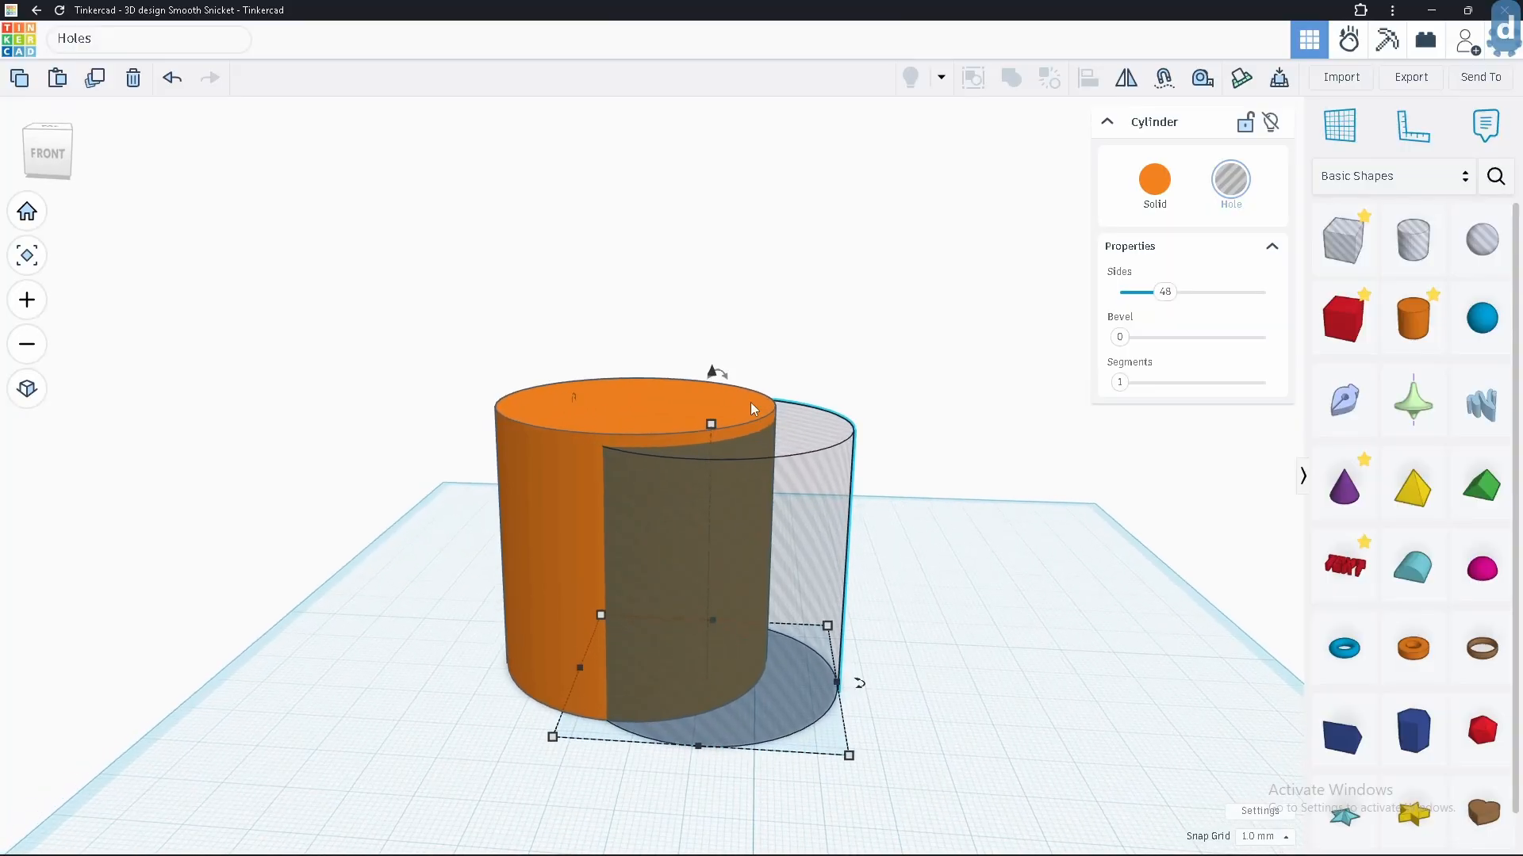
{"action": "mouse_move", "coordinate": [717, 373]}
{"action": "left_mouse_down"}
{"action": "mouse_move", "coordinate": [714, 344]}
{"action": "mouse_move", "coordinate": [716, 358]}
{"action": "left_mouse_up"}
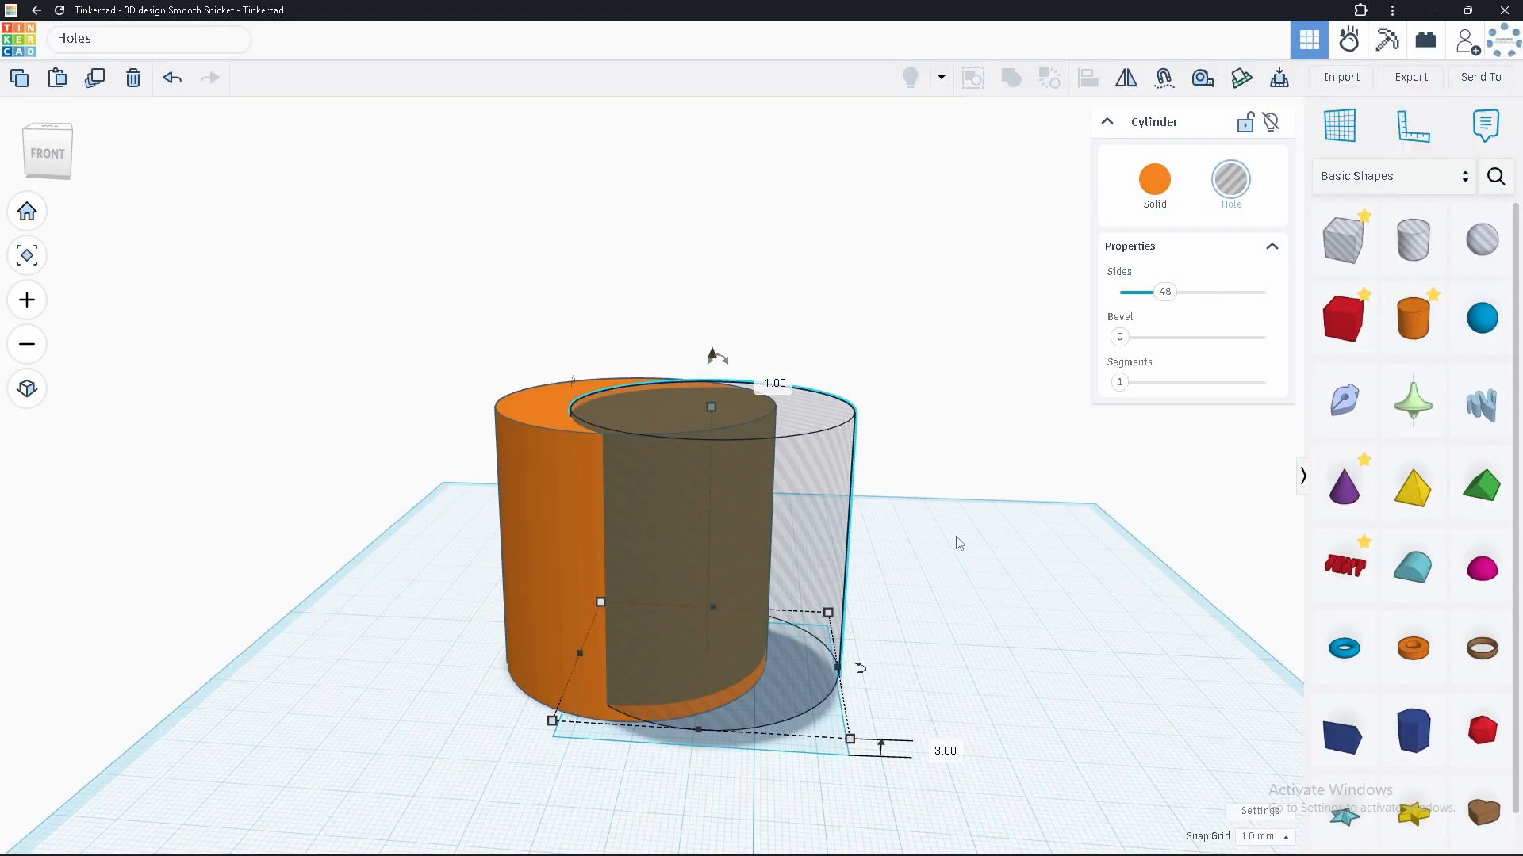
Select the solid cylinder and the cylinder hole together and align their centers horizontally.
{"action": "right_click_drag", "start_coordinate": [958, 543], "coordinate": [744, 564]}
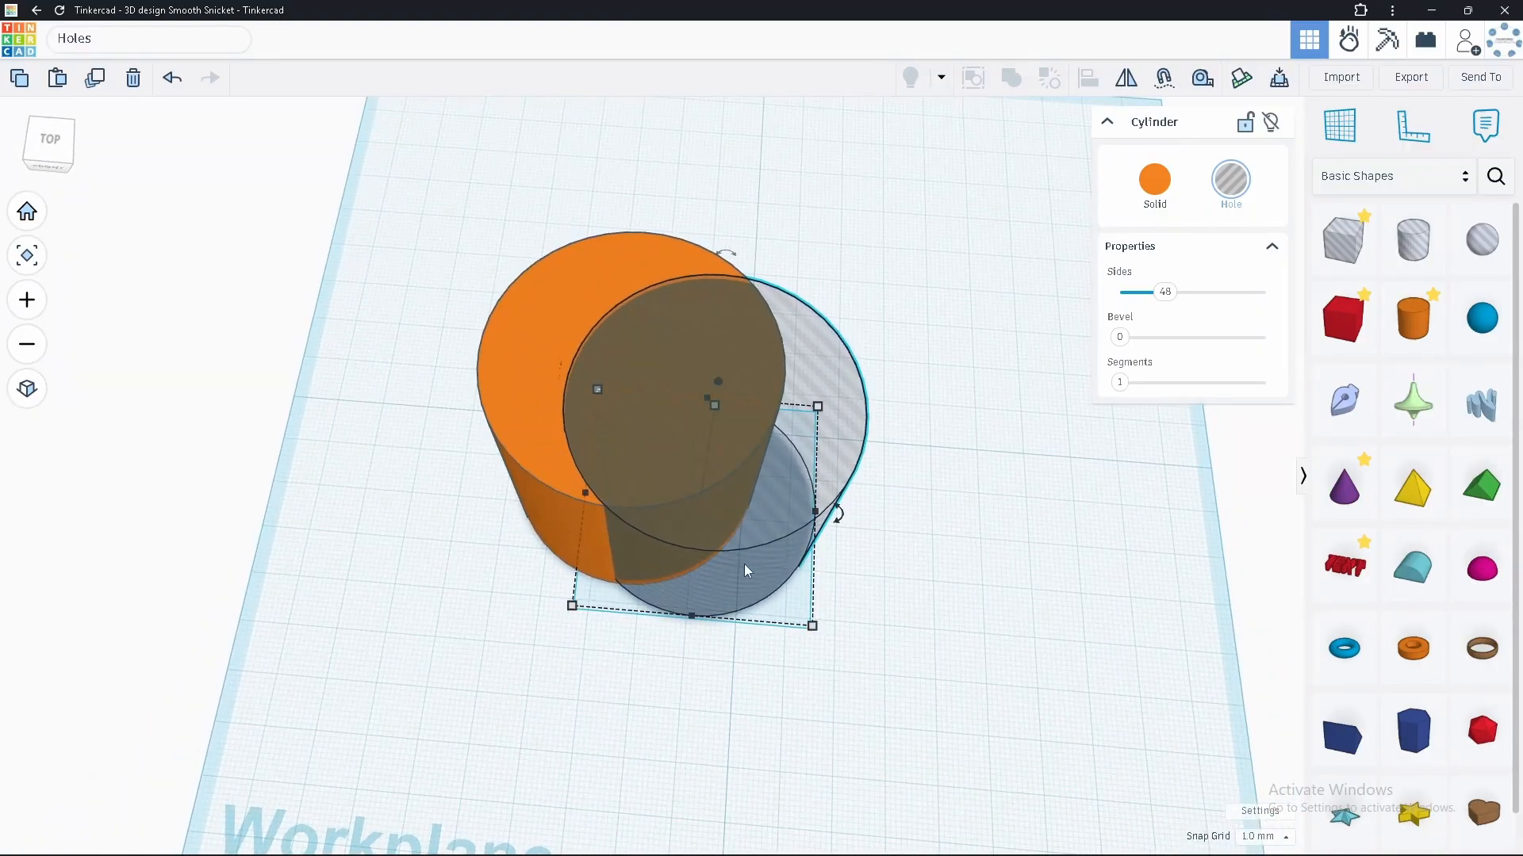
{"action": "left_click_drag", "start_coordinate": [744, 564], "coordinate": [777, 530]}
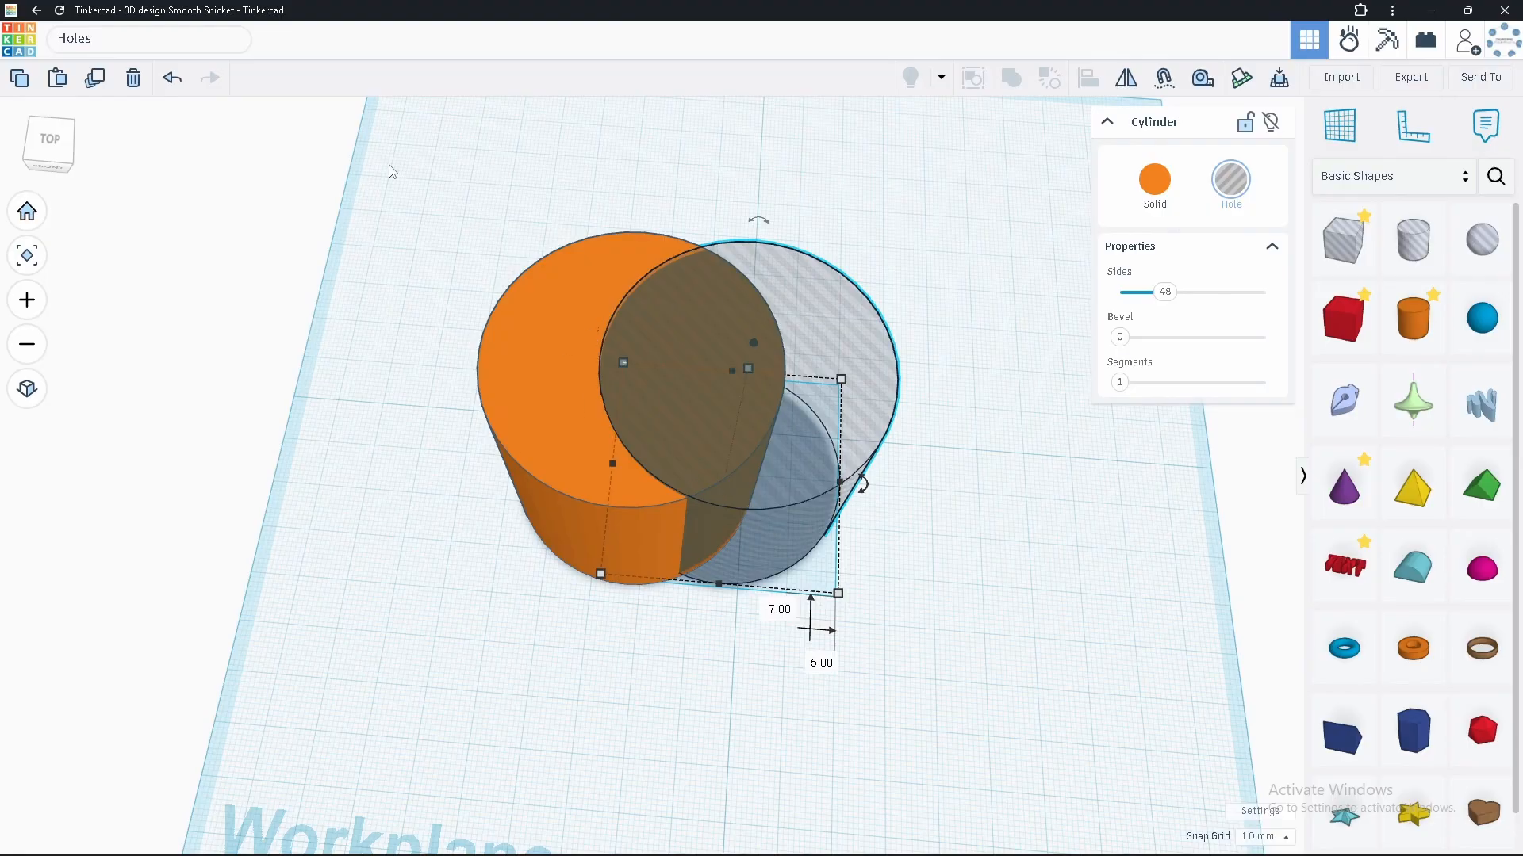
{"action": "left_click_drag", "start_coordinate": [389, 170], "coordinate": [928, 559]}
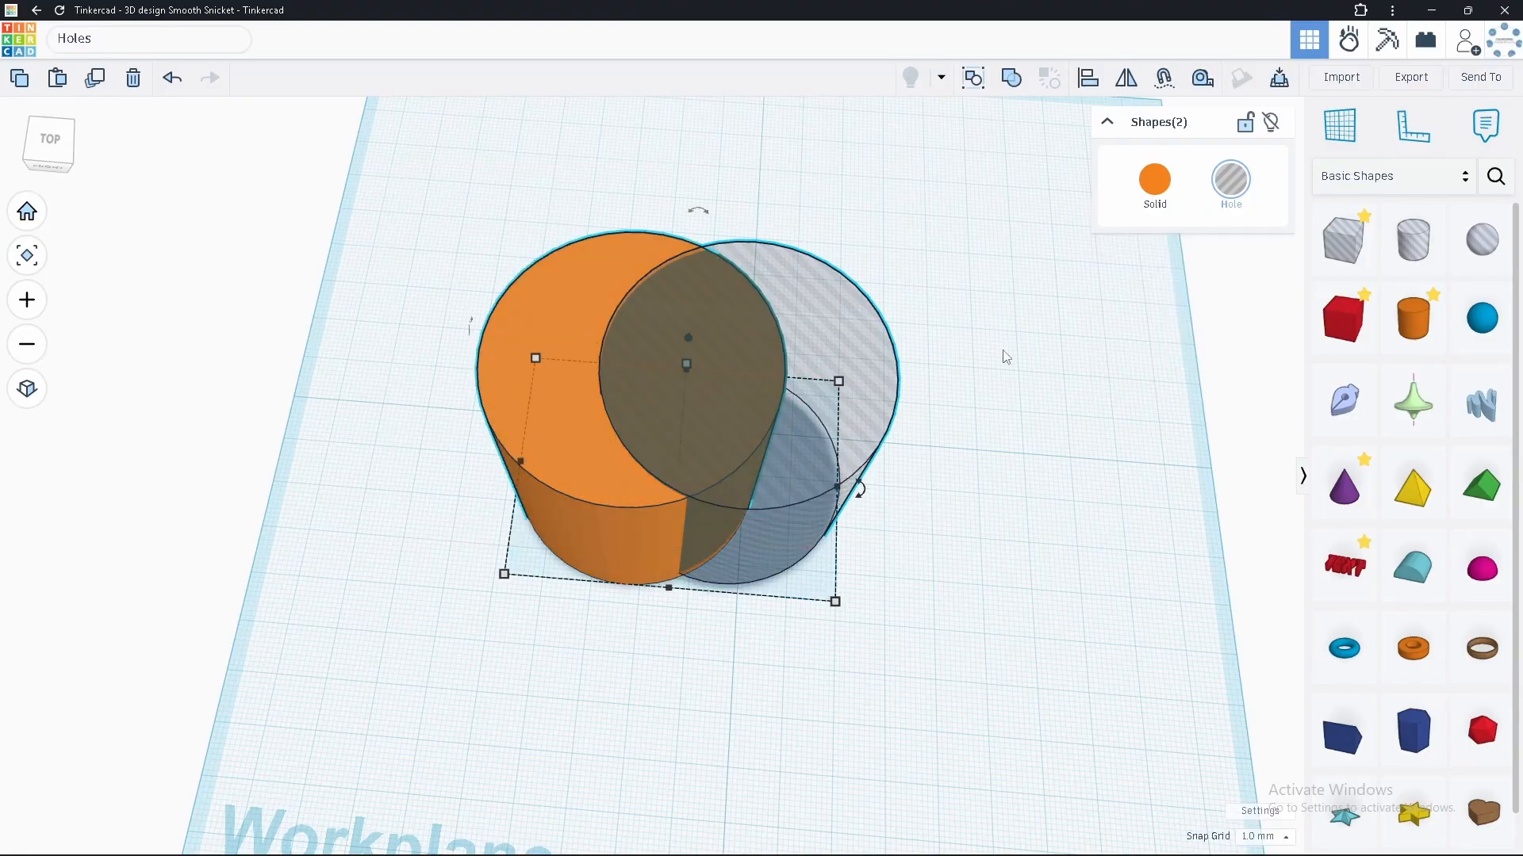
{"action": "left_click", "coordinate": [1087, 78]}
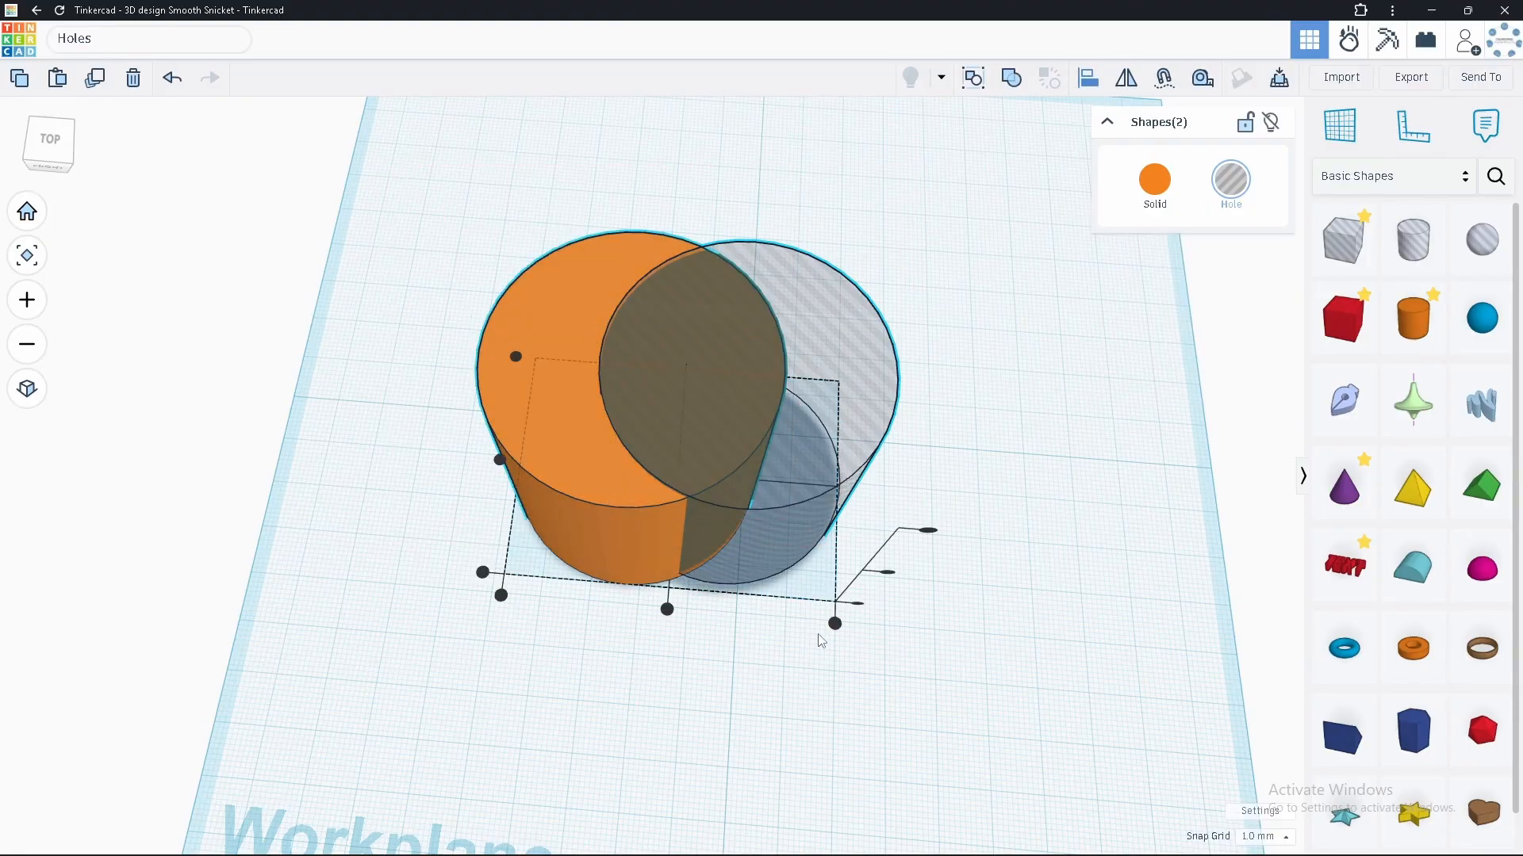
{"action": "left_click", "coordinate": [667, 609]}
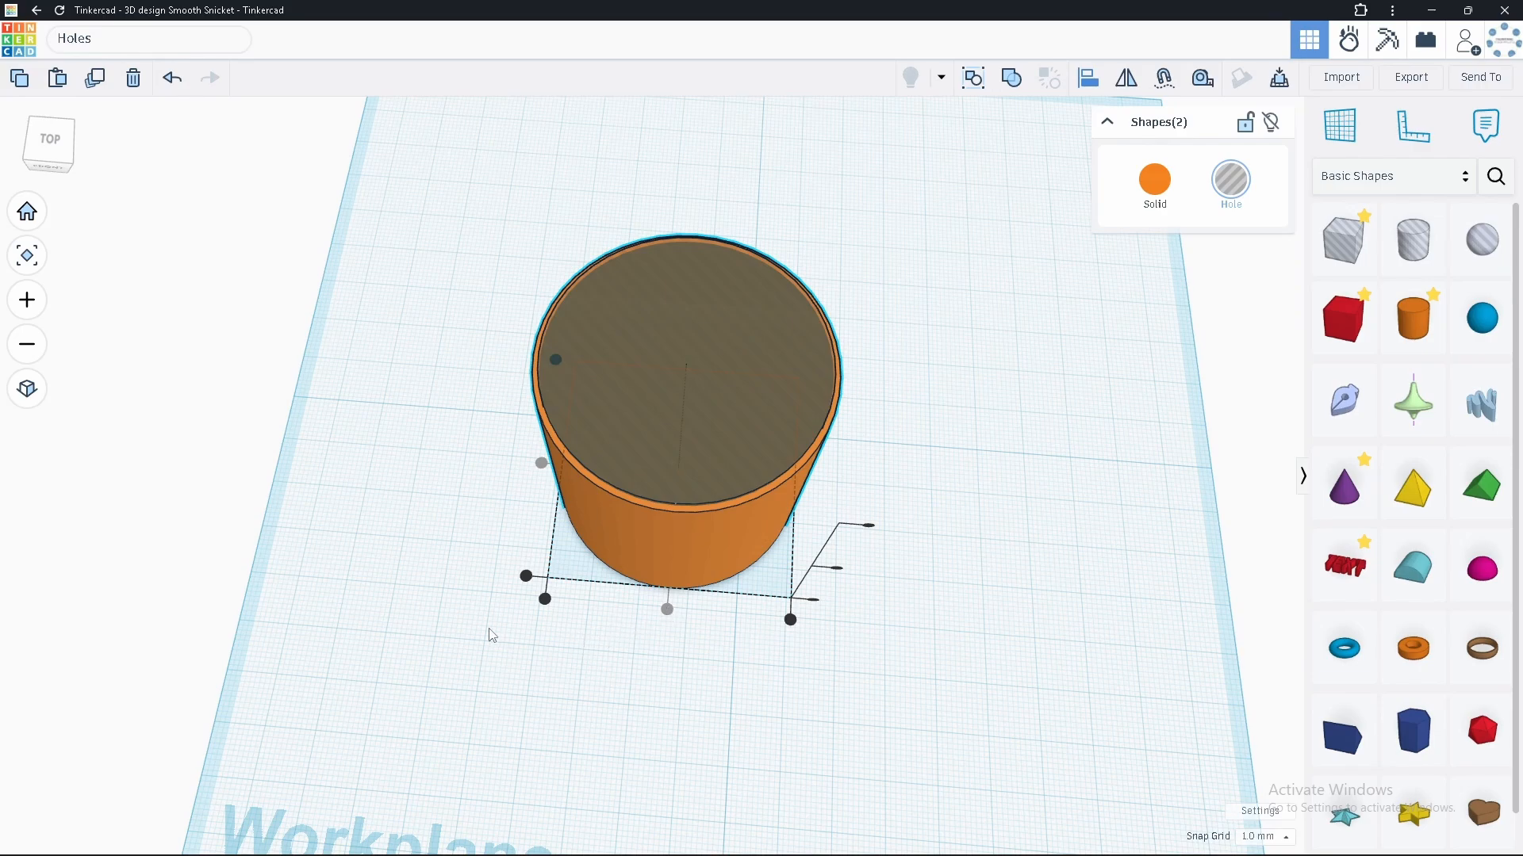
Set the outer solid cylinder's segments to 10 and its sides to 117 for a smoother wall.
{"action": "right_click_drag", "start_coordinate": [492, 635], "coordinate": [521, 499]}
{"action": "right_click_drag", "start_coordinate": [939, 628], "coordinate": [666, 646]}
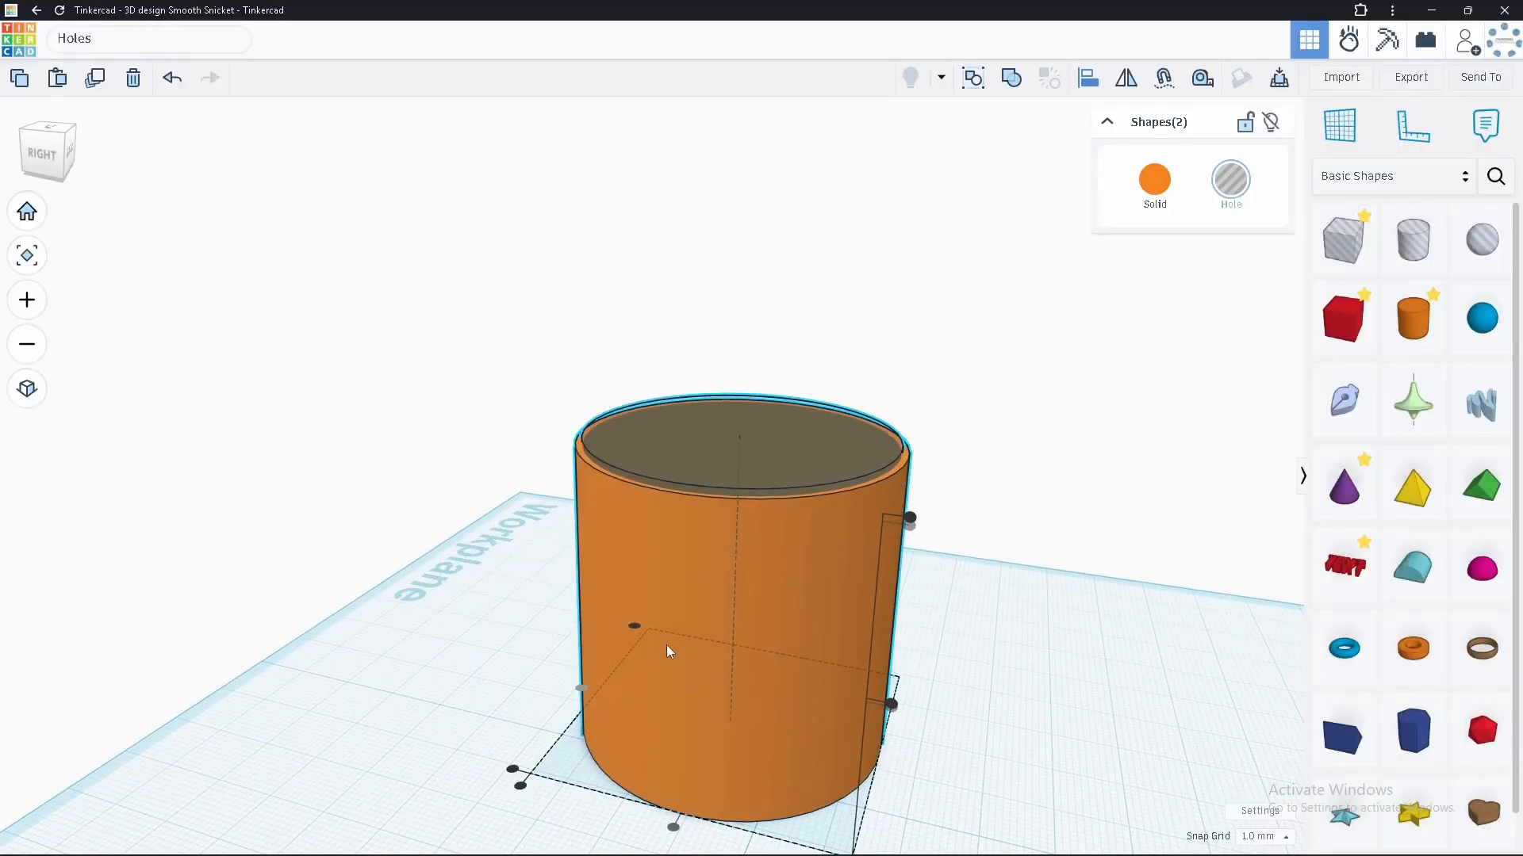
{"action": "left_click", "coordinate": [745, 611]}
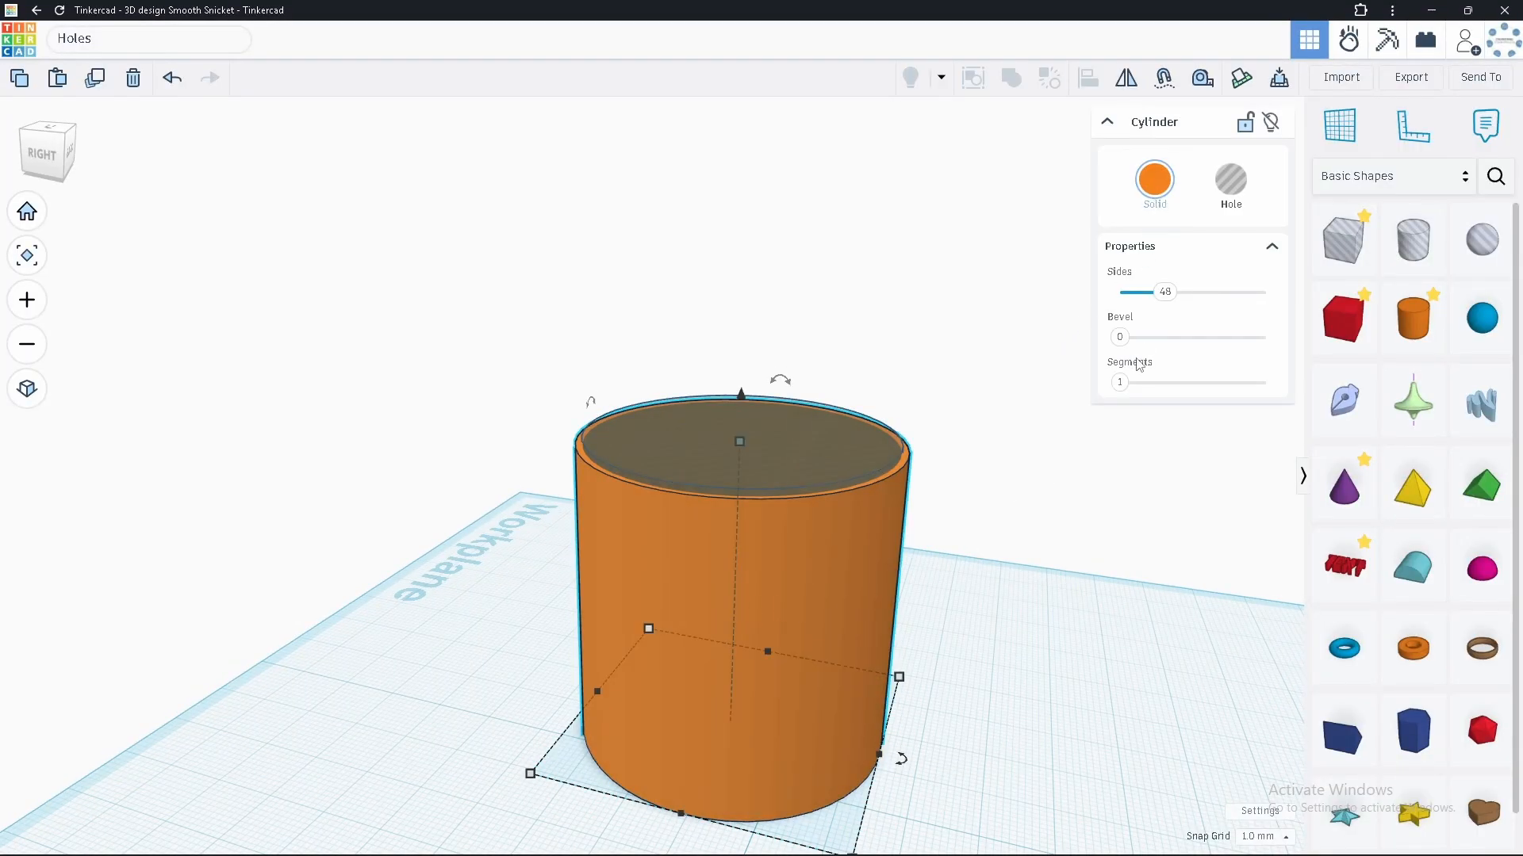
{"action": "left_click_drag", "start_coordinate": [1122, 386], "coordinate": [1266, 383]}
{"action": "right_click_drag", "start_coordinate": [847, 587], "coordinate": [1051, 454]}
{"action": "left_click_drag", "start_coordinate": [1166, 297], "coordinate": [1253, 302]}
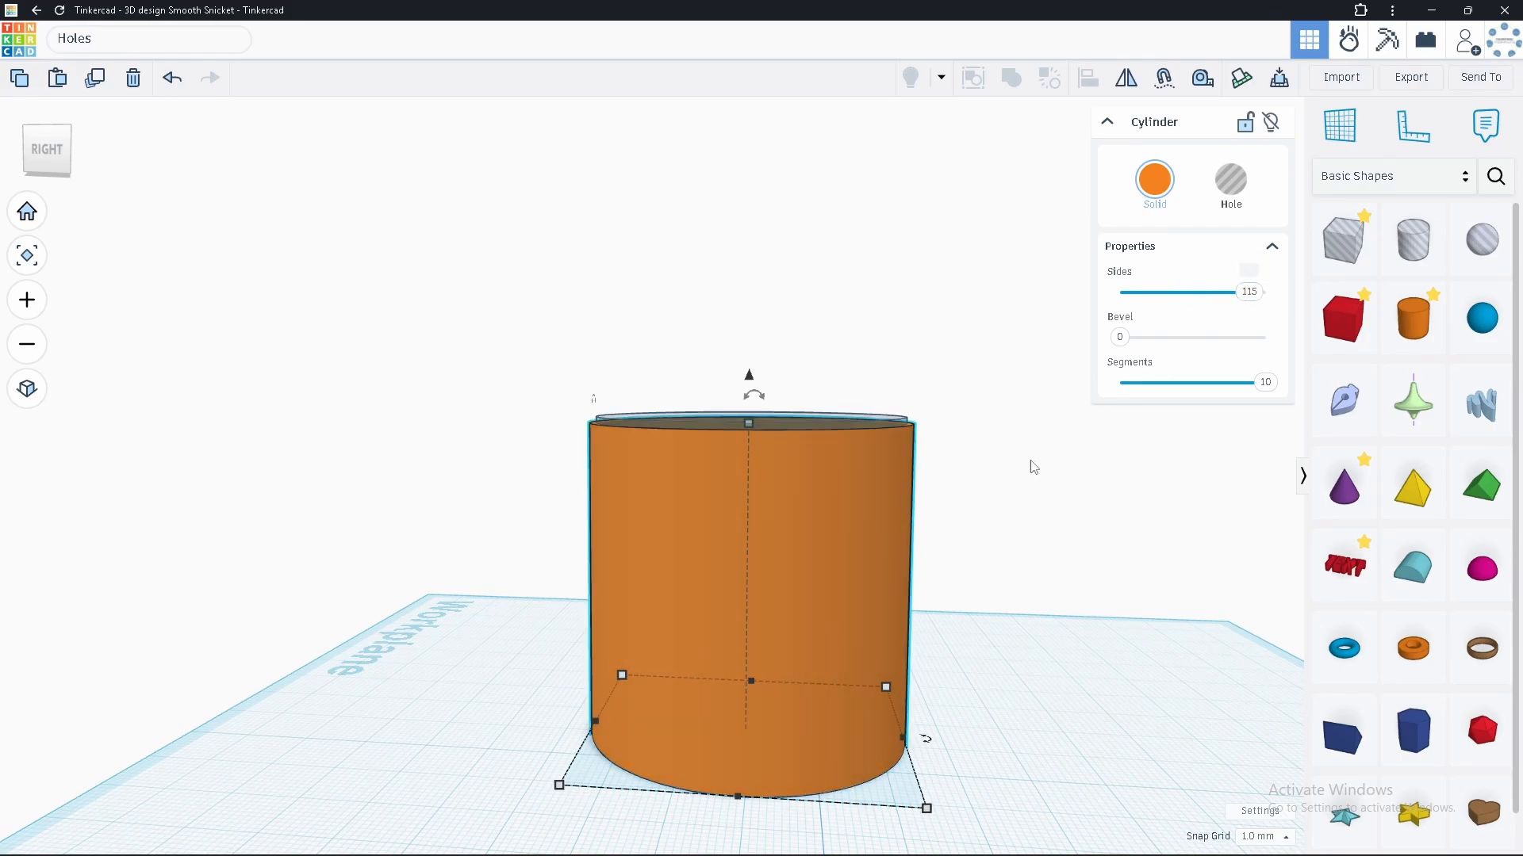
{"action": "right_click_drag", "start_coordinate": [801, 634], "coordinate": [911, 499]}
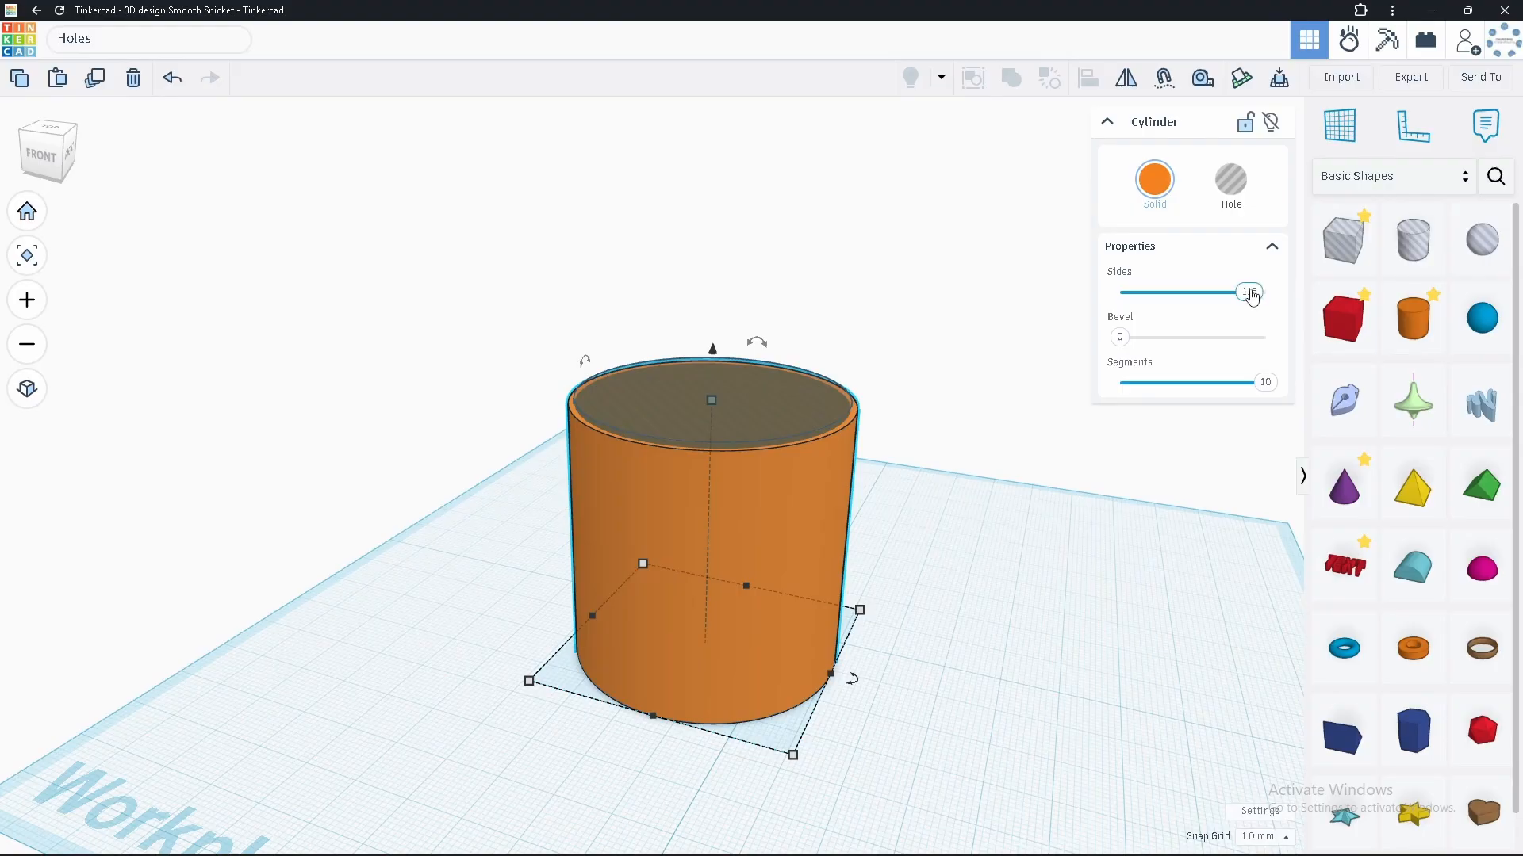
{"action": "left_click_drag", "start_coordinate": [1251, 295], "coordinate": [1252, 292]}
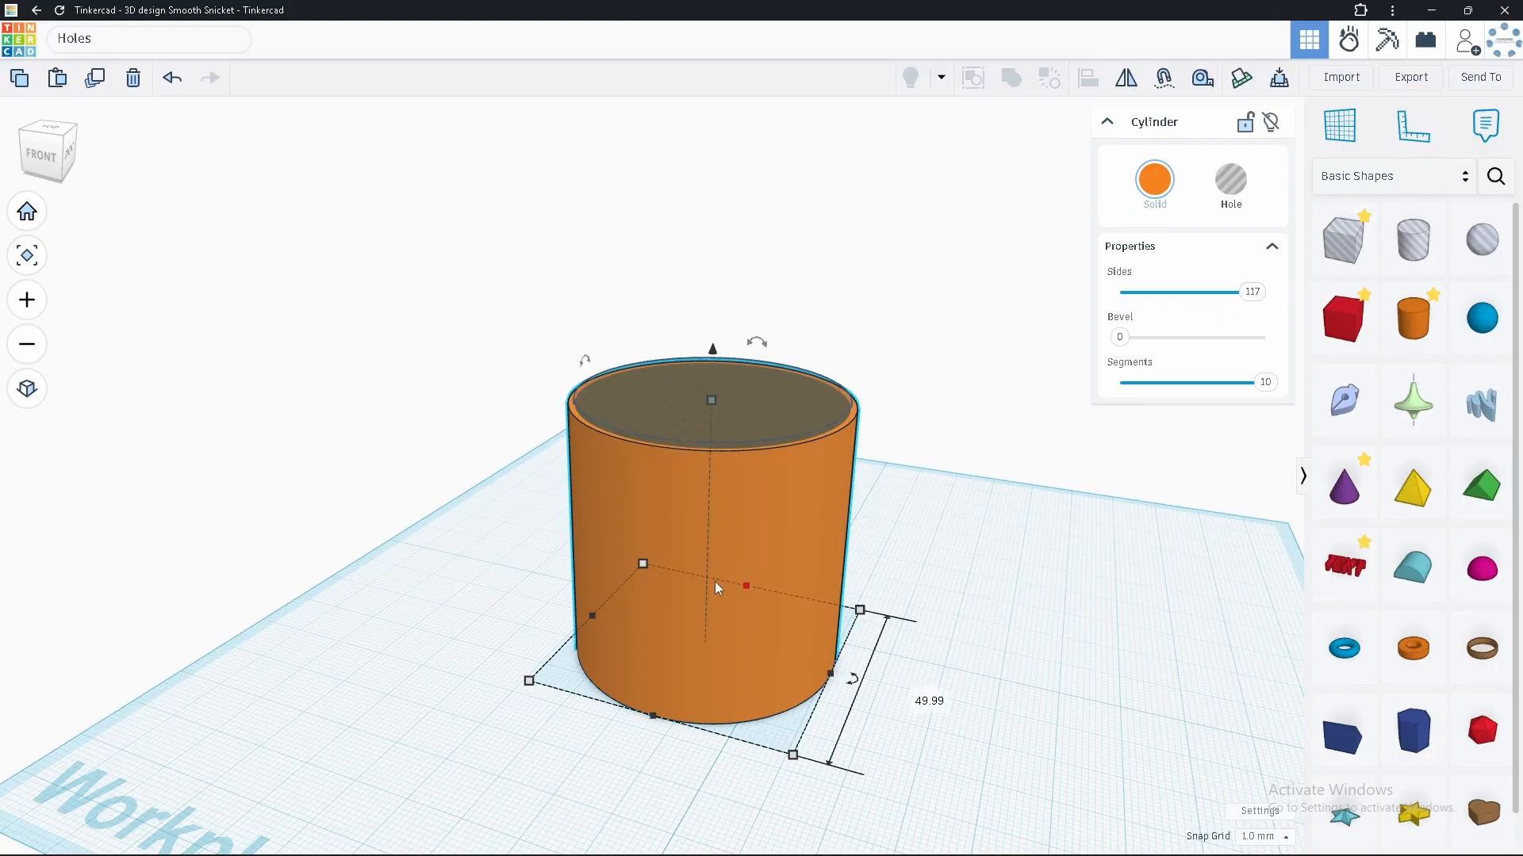
{"action": "right_click_drag", "start_coordinate": [680, 520], "coordinate": [679, 481]}
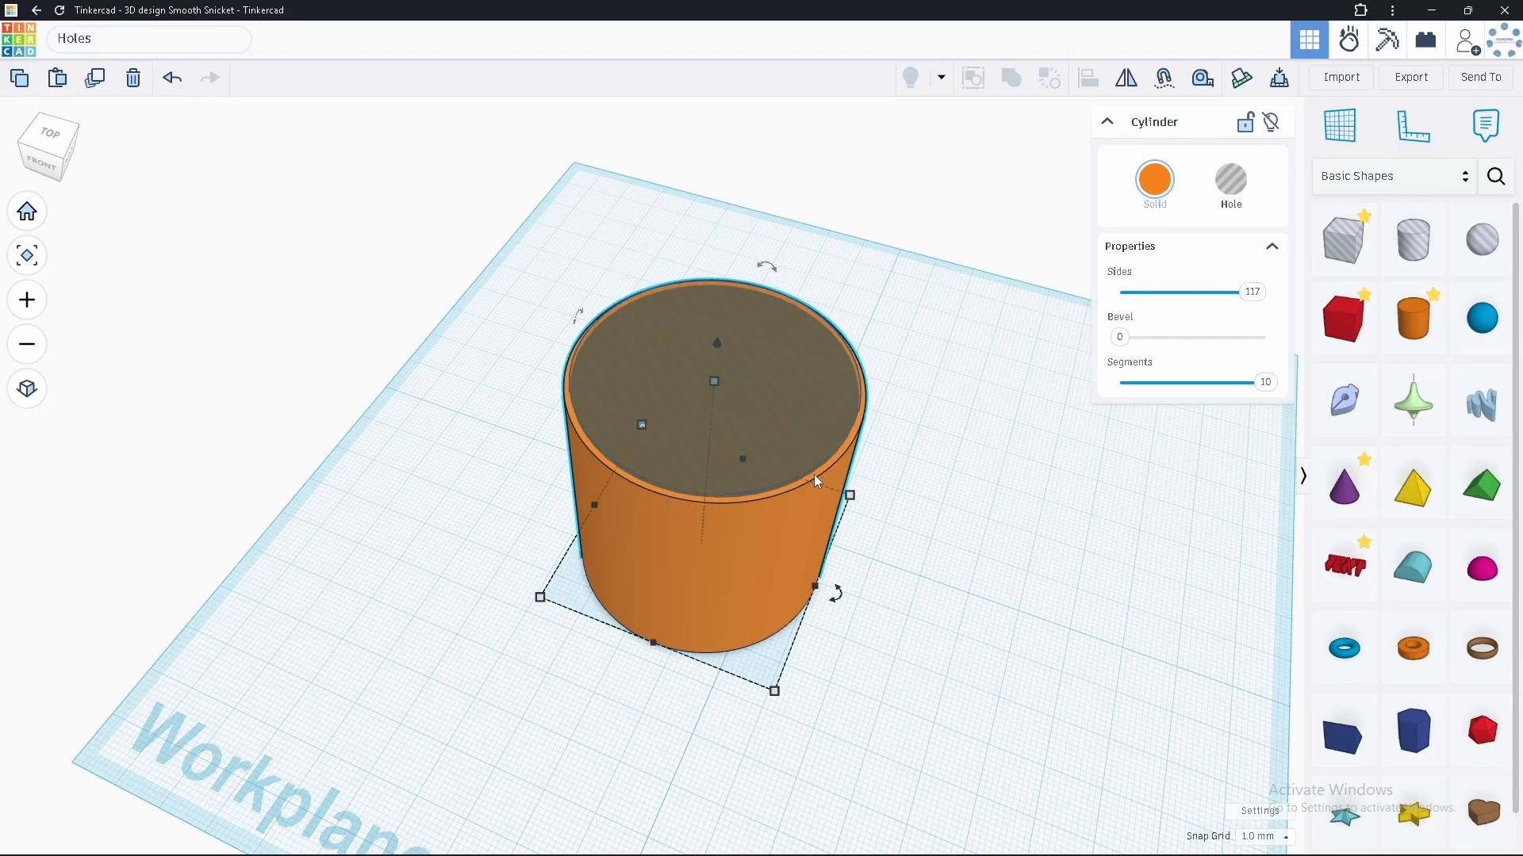
Select the solid cylinder and the inner cylinder hole together and group them as a union to form a hollow cup.
{"action": "right_click_drag", "start_coordinate": [847, 635], "coordinate": [907, 554]}
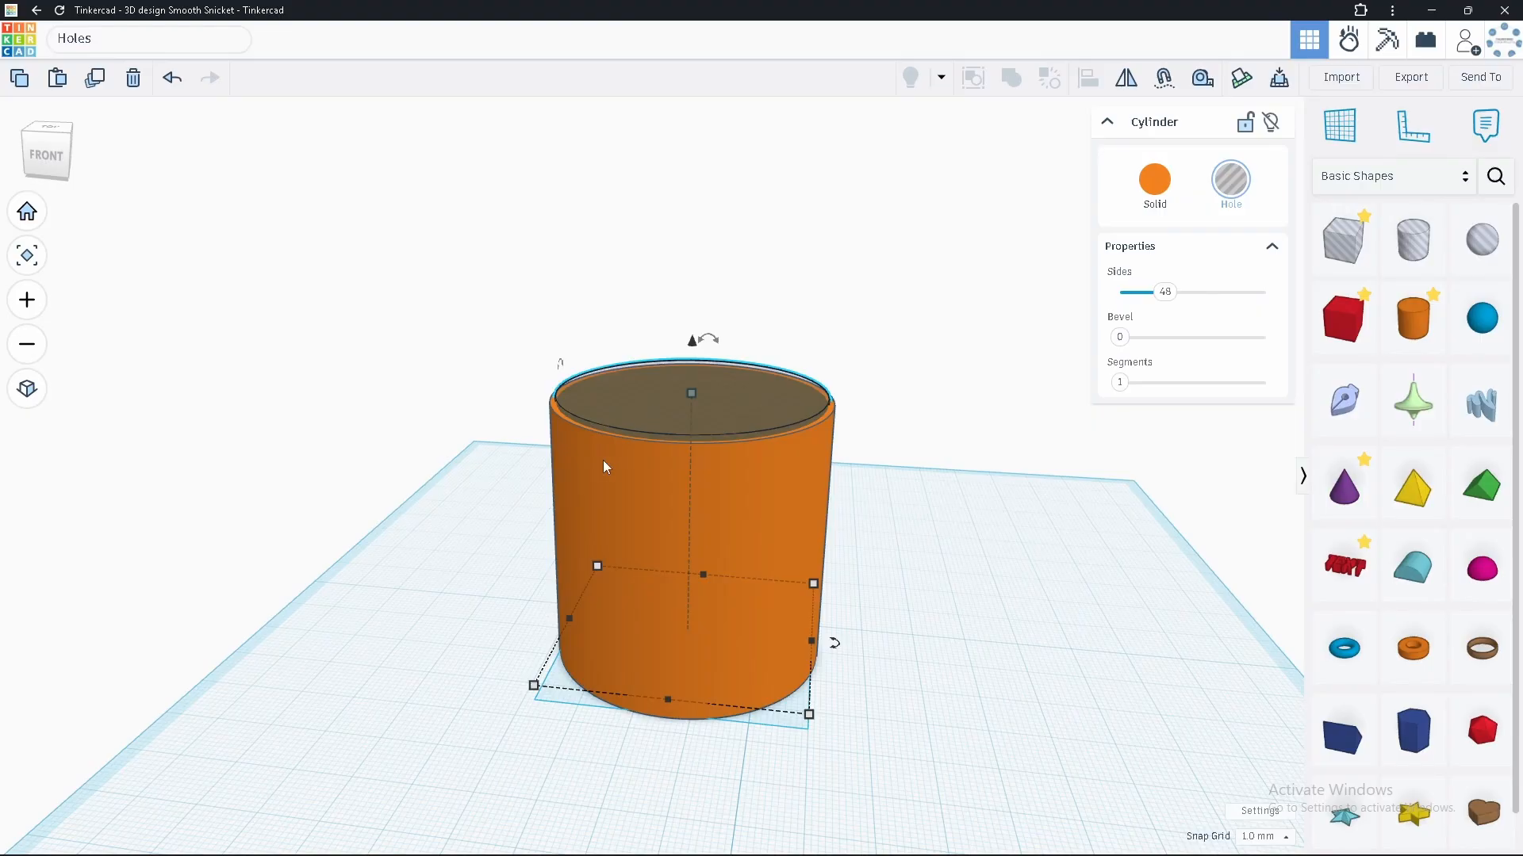
{"action": "left_click", "coordinate": [602, 494]}
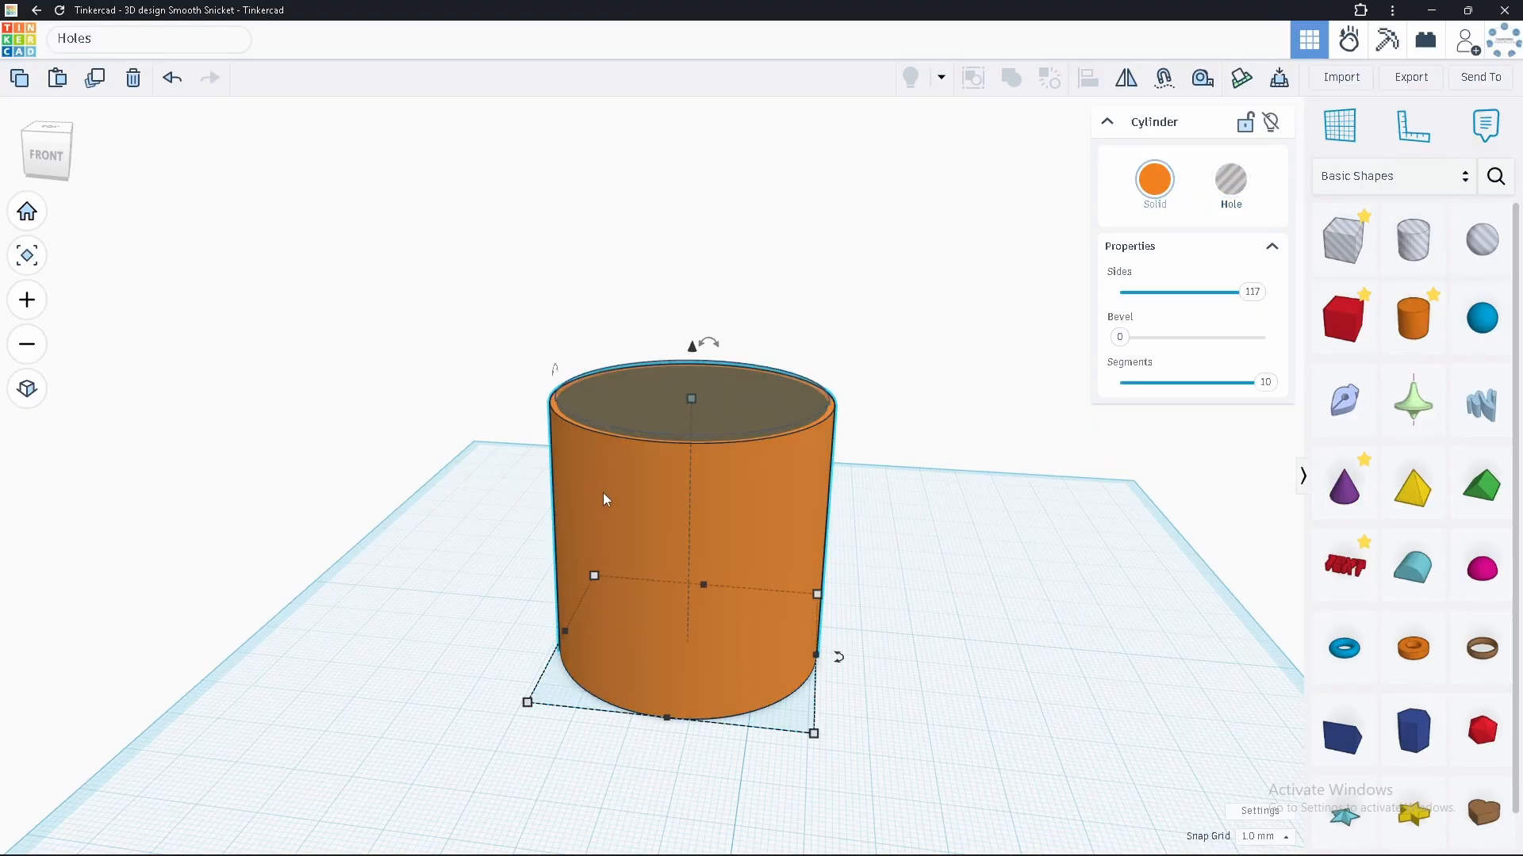
{"action": "left_click", "coordinate": [501, 418]}
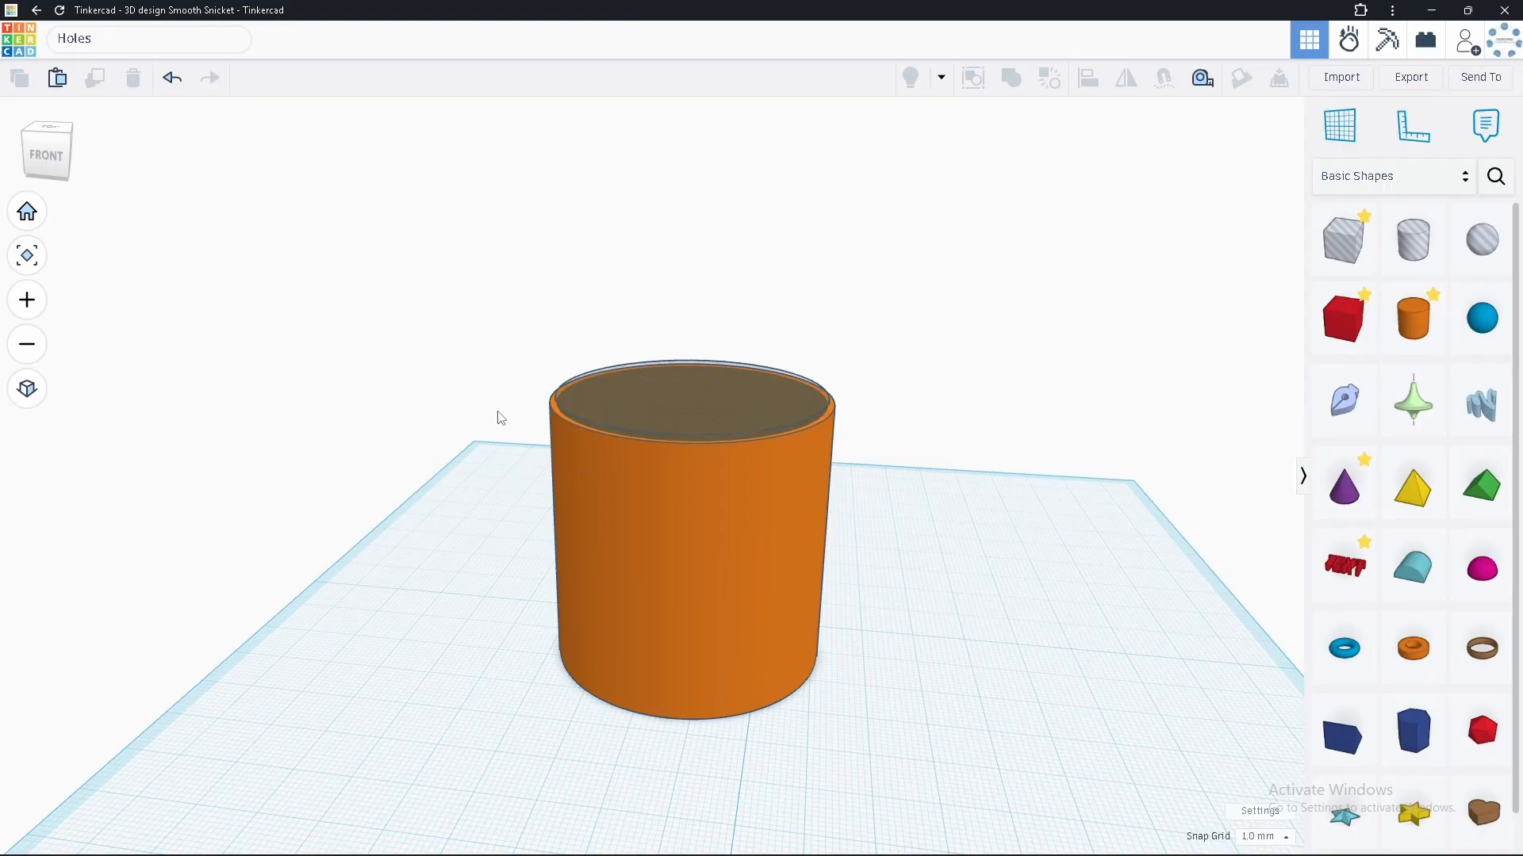
{"action": "left_click_drag", "start_coordinate": [485, 337], "coordinate": [918, 736]}
{"action": "left_click_drag", "start_coordinate": [920, 740], "coordinate": [920, 737]}
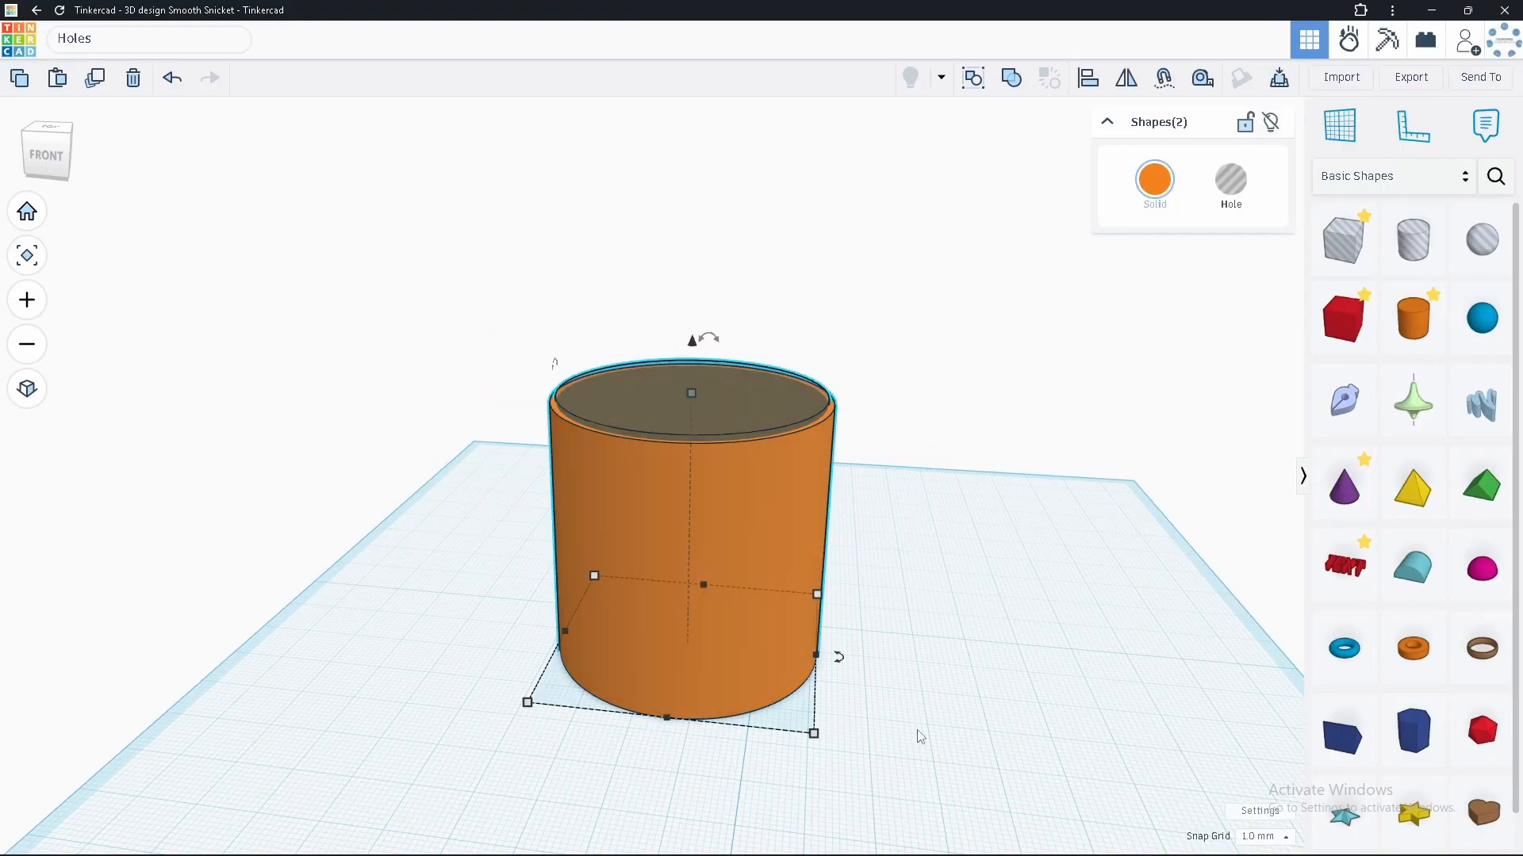
{"action": "left_click", "coordinate": [1013, 79]}
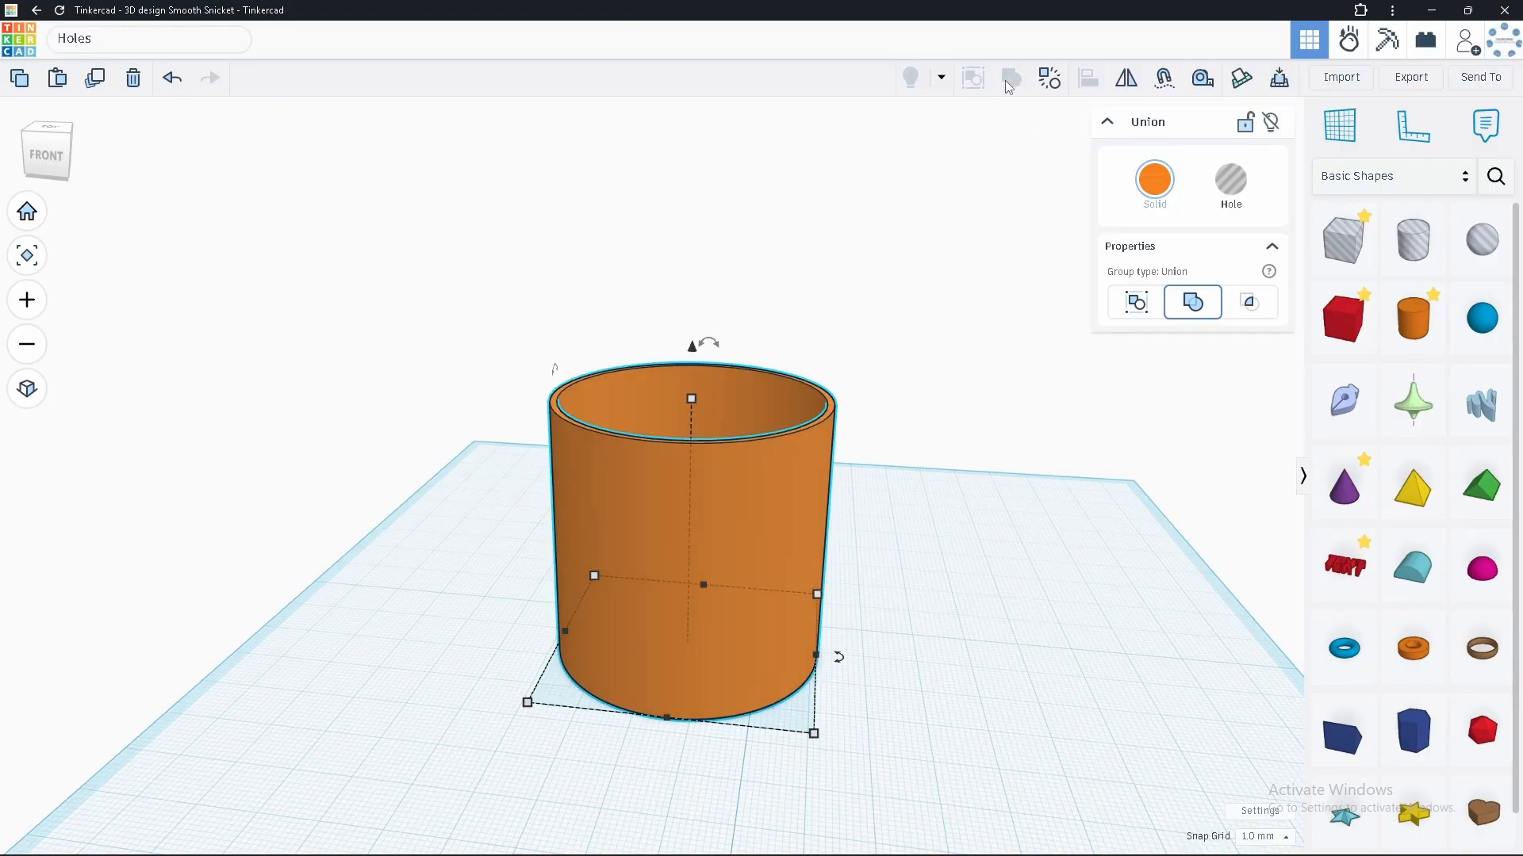
{"action": "right_click_drag", "start_coordinate": [933, 458], "coordinate": [686, 561]}
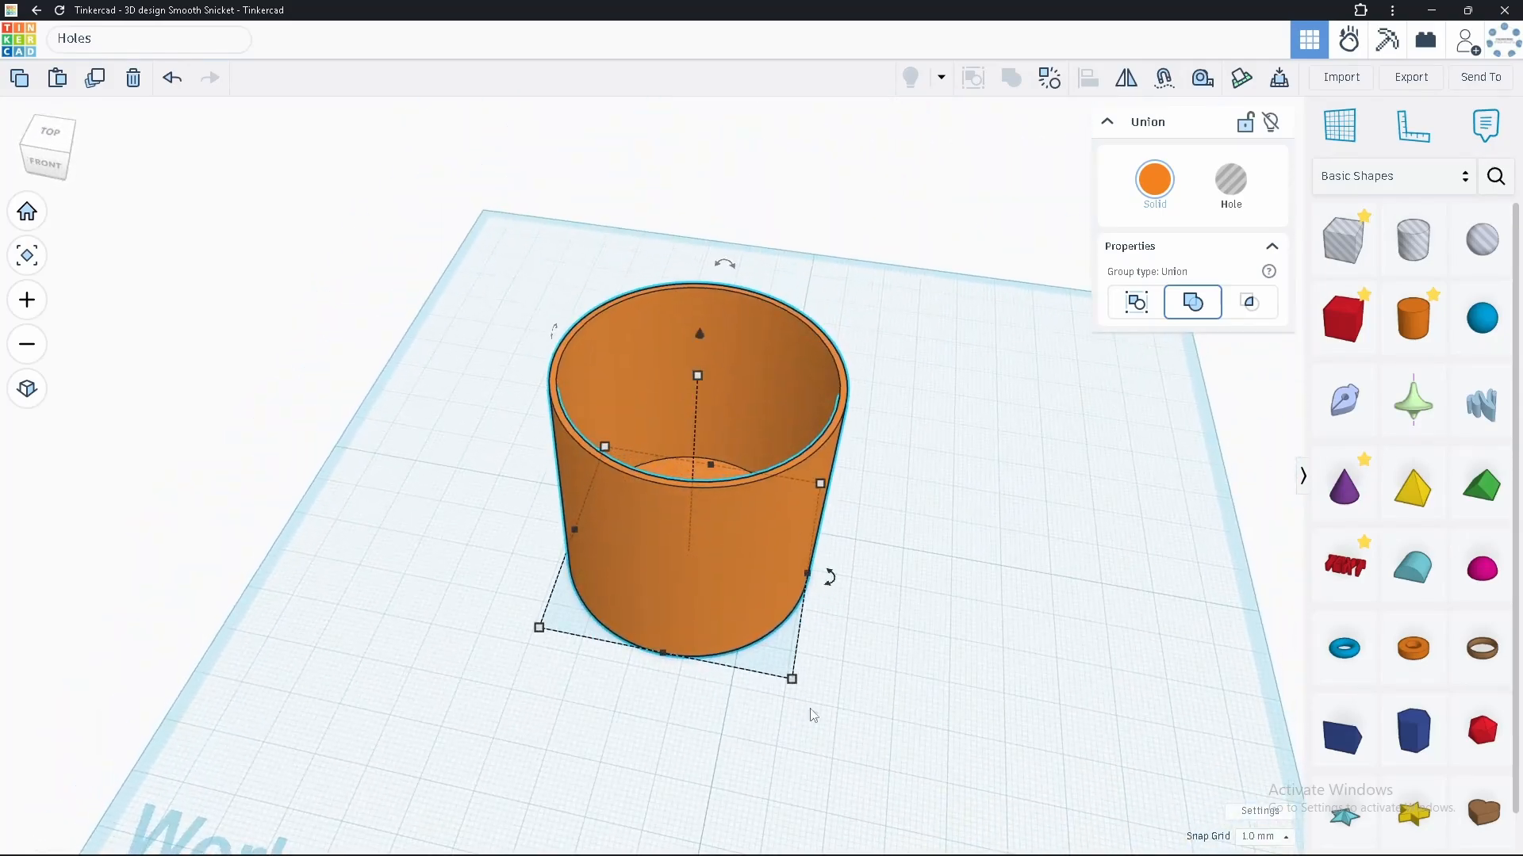
Try resizing the cup: shrink its footprint proportionally, stretch its height to 67 mm, and reduce it to 16 mm tall.
{"action": "left_click_drag", "start_coordinate": [794, 684], "coordinate": [724, 557], "text": "shift"}
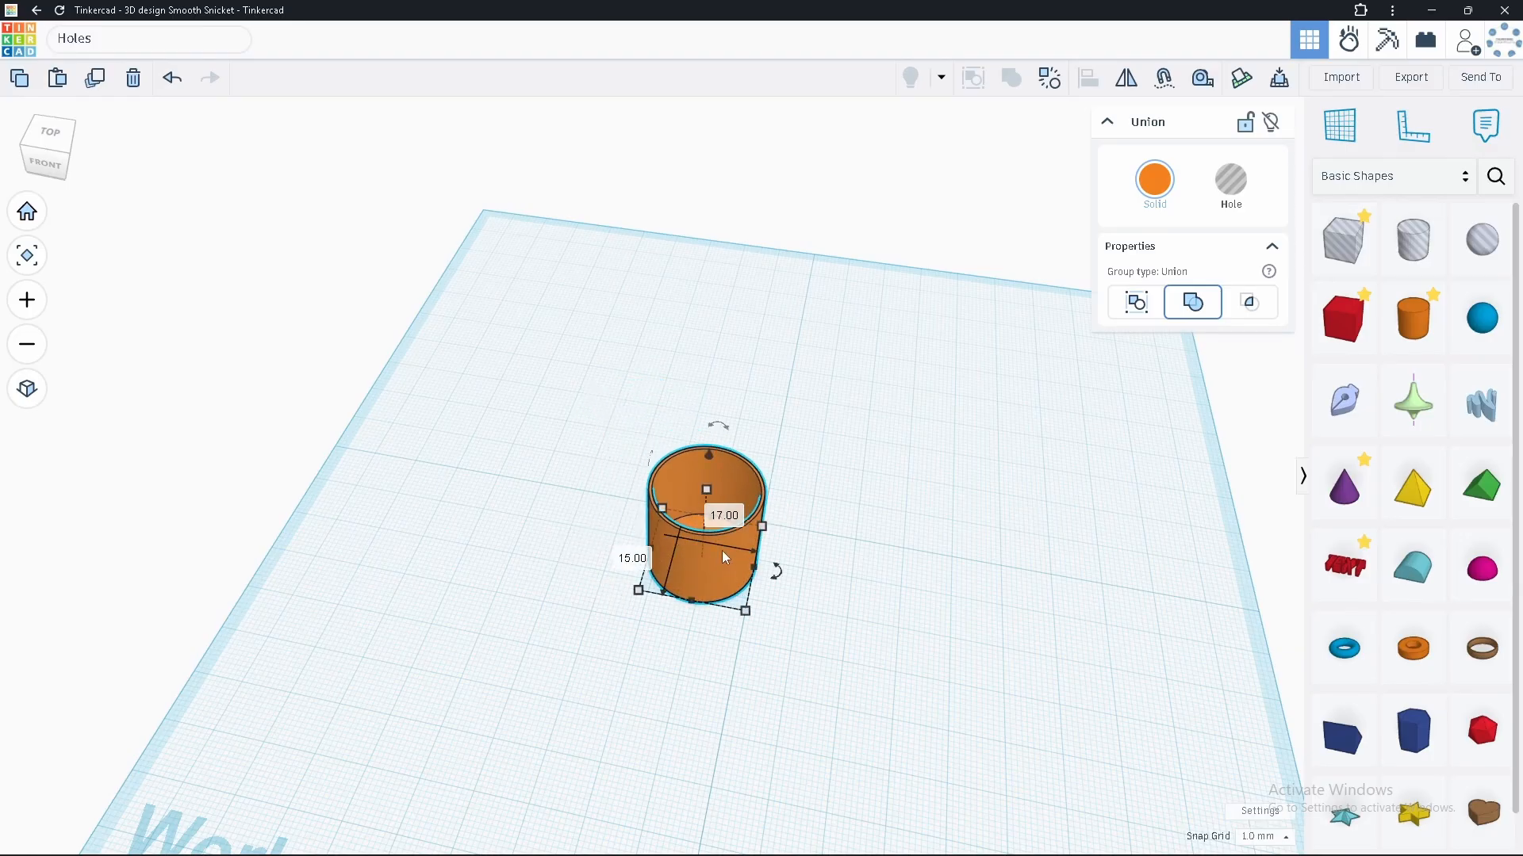
{"action": "left_click_drag", "start_coordinate": [704, 493], "coordinate": [697, 305]}
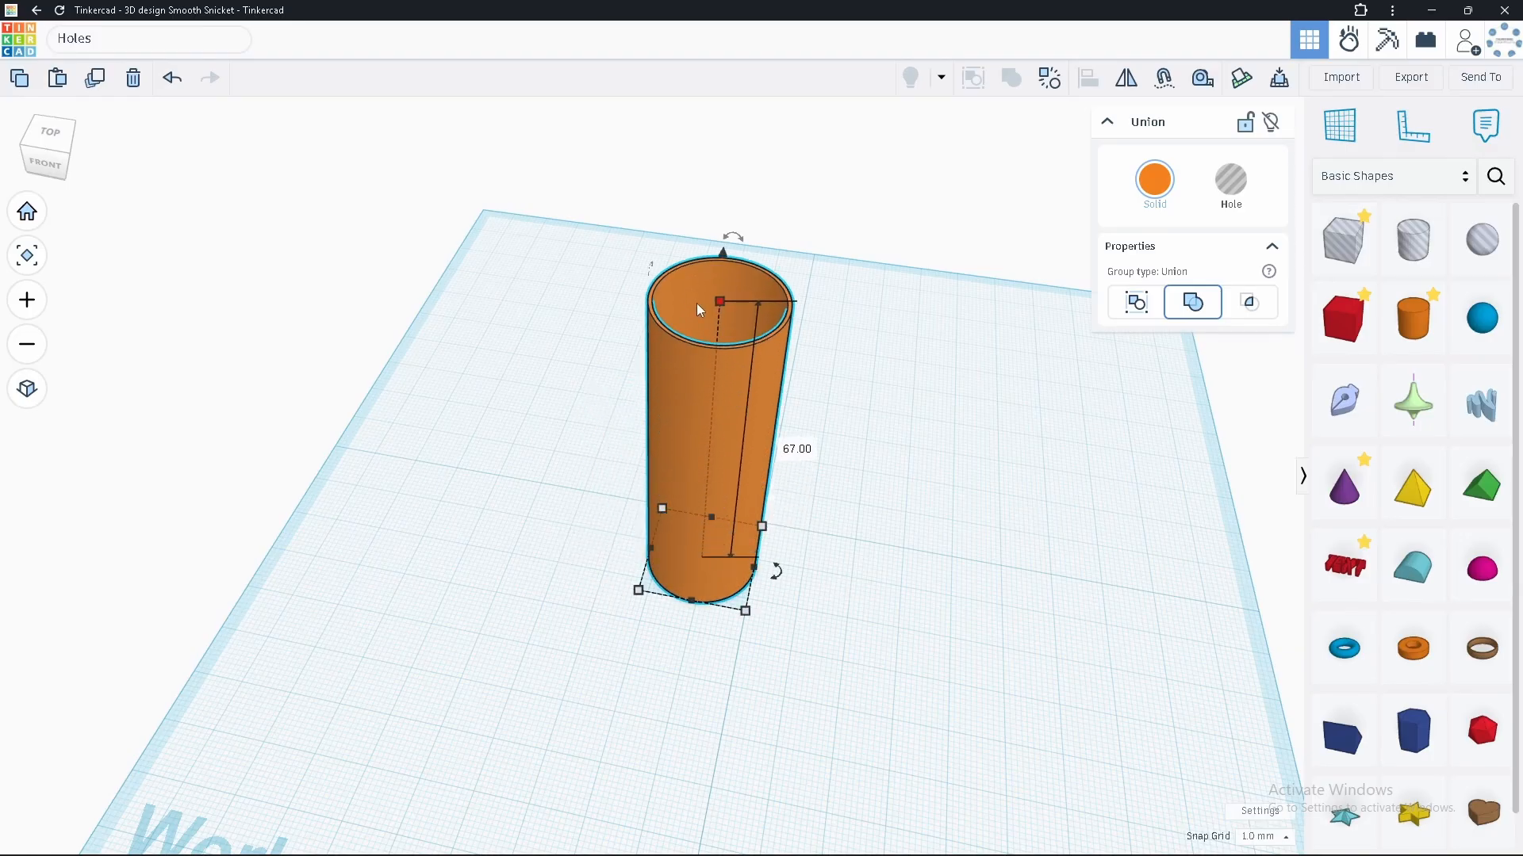
{"action": "right_click_drag", "start_coordinate": [643, 477], "coordinate": [751, 433]}
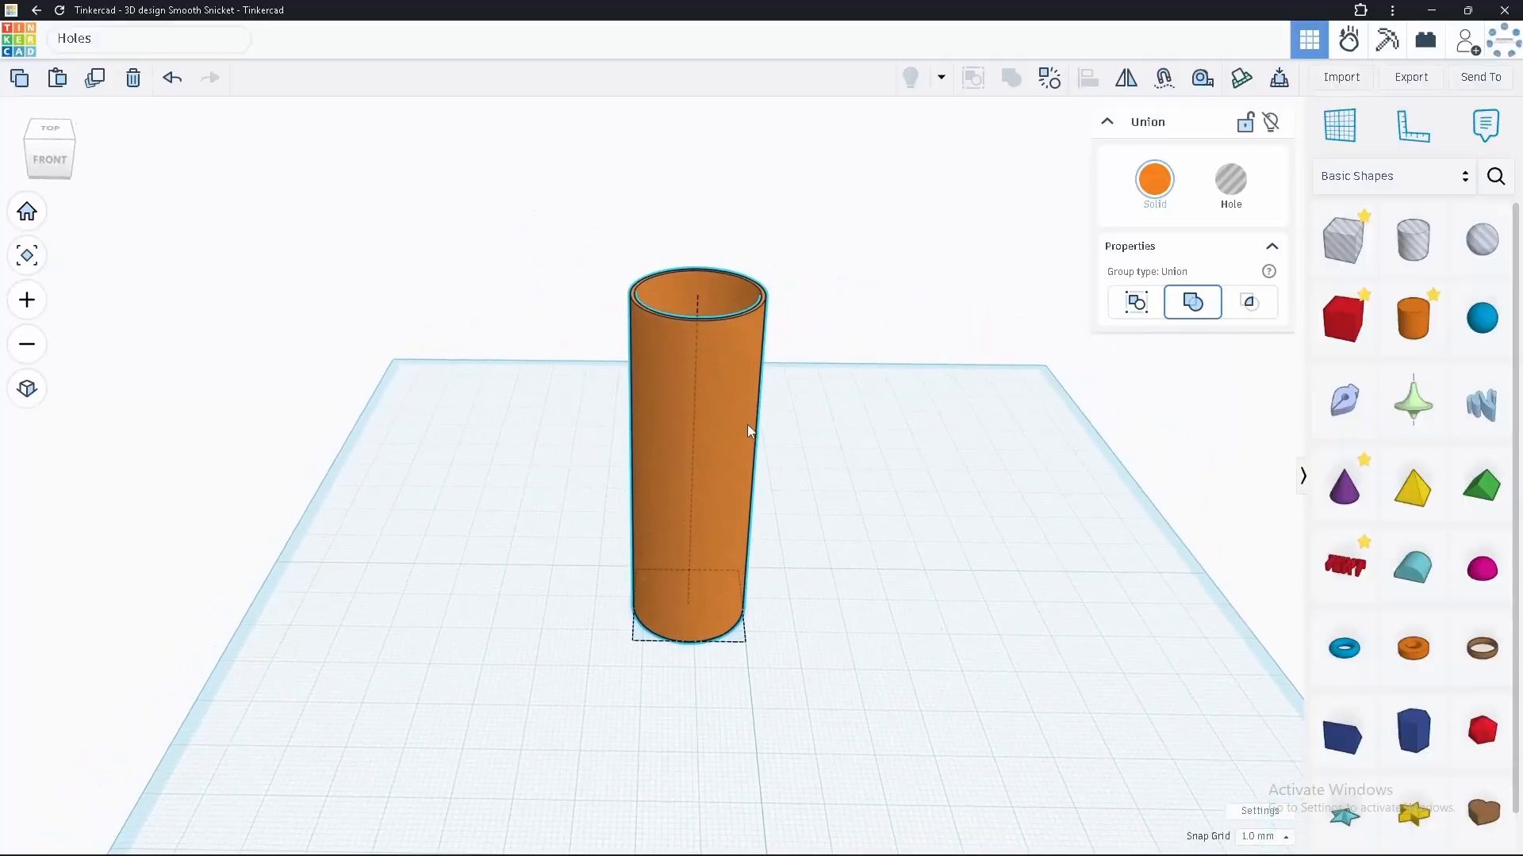
{"action": "left_click_drag", "start_coordinate": [699, 299], "coordinate": [664, 542]}
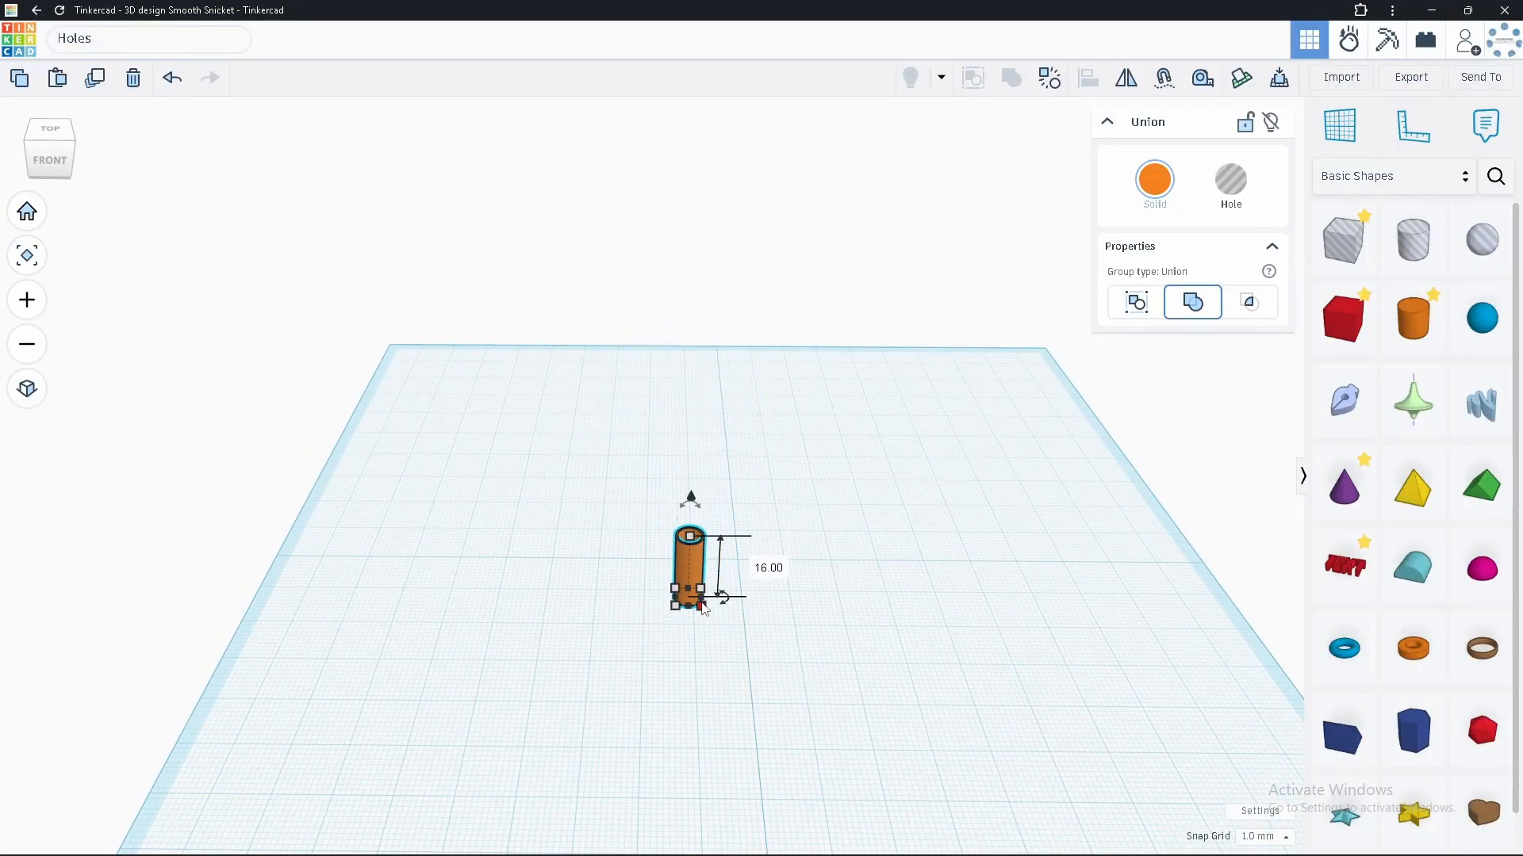
Enlarge the cup proportionally, adjust its height to 33 mm overall, and move it toward the middle of the workplane.
{"action": "left_click_drag", "start_coordinate": [701, 607], "coordinate": [769, 686], "text": "shift"}
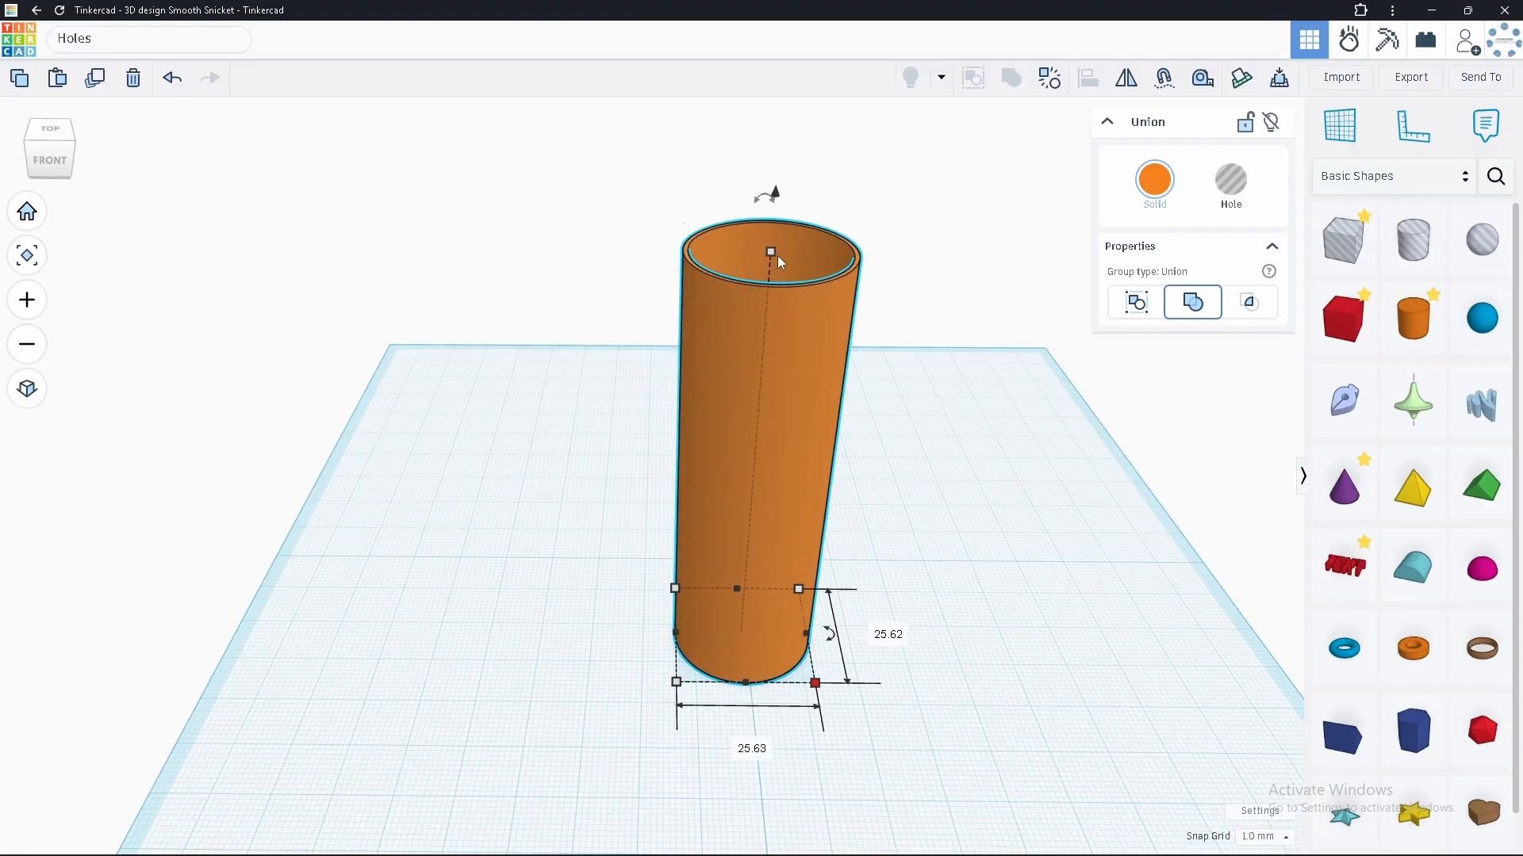
{"action": "left_click_drag", "start_coordinate": [778, 255], "coordinate": [731, 507]}
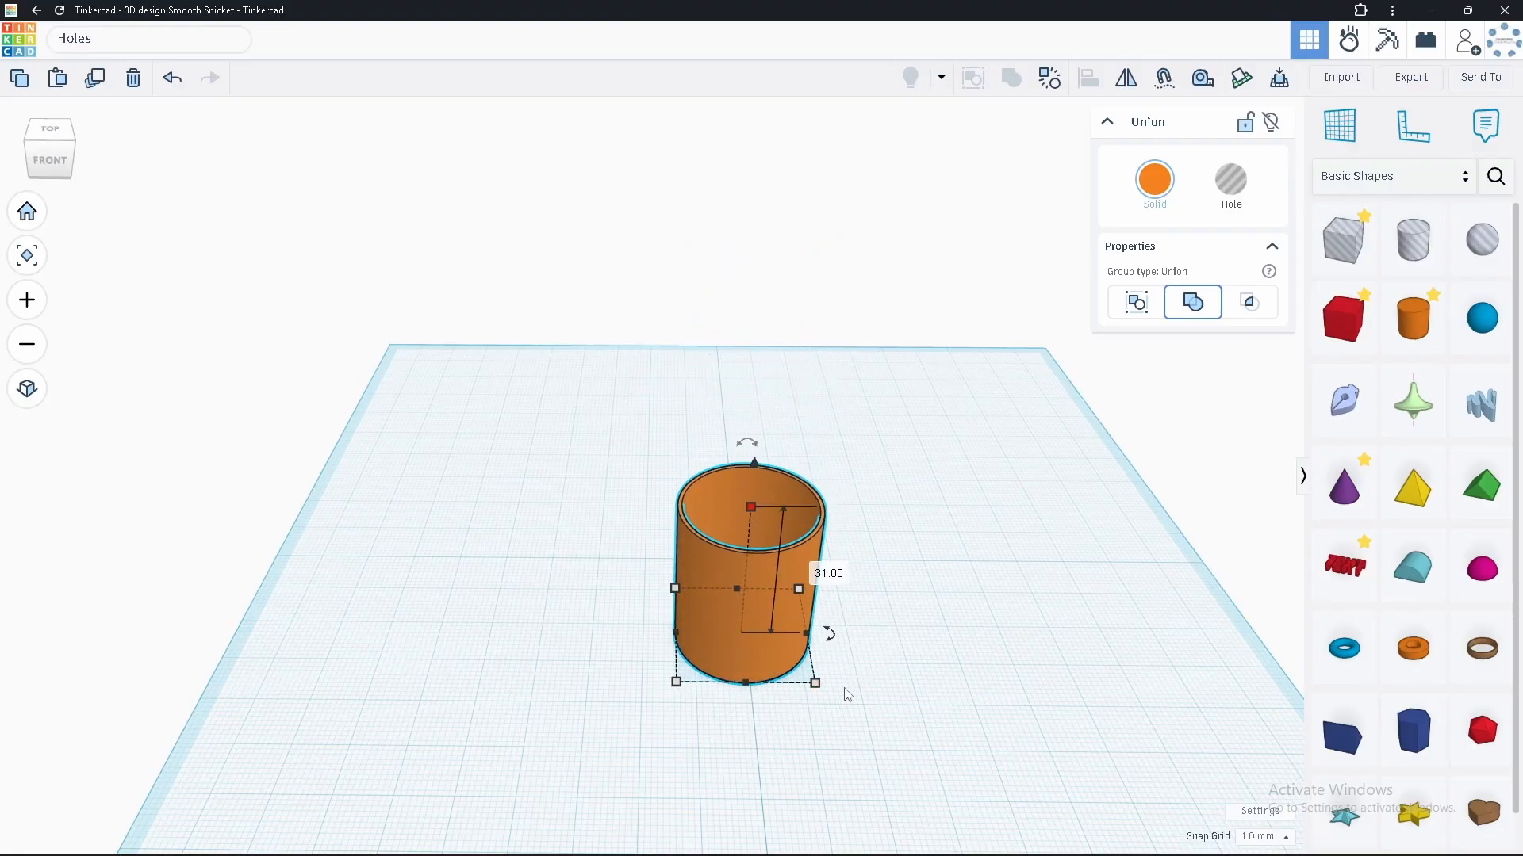
{"action": "left_click_drag", "start_coordinate": [815, 682], "coordinate": [840, 700], "text": "shift"}
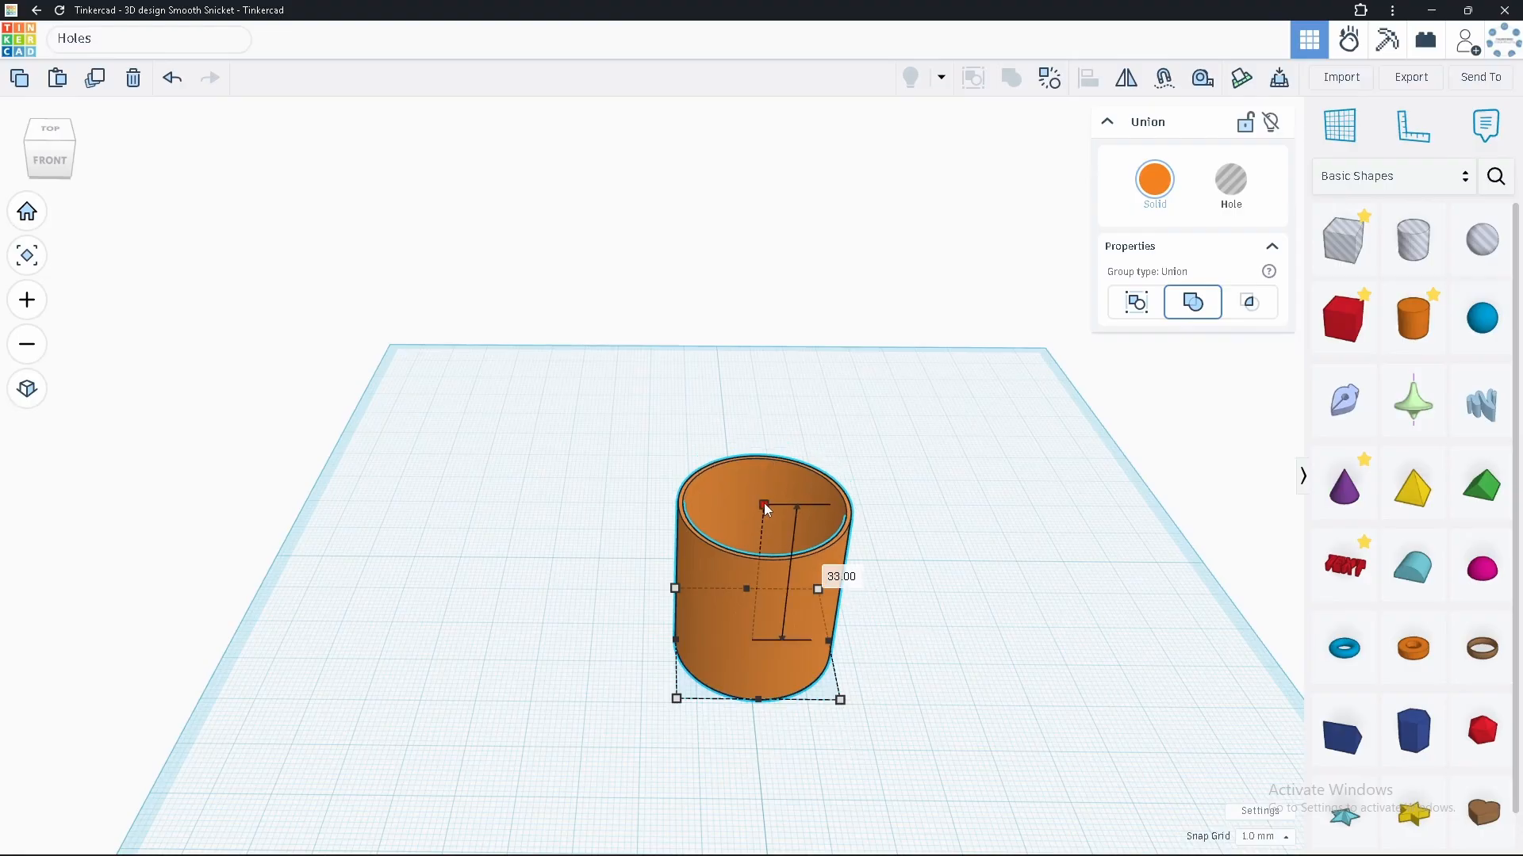
{"action": "left_click_drag", "start_coordinate": [774, 570], "coordinate": [658, 531]}
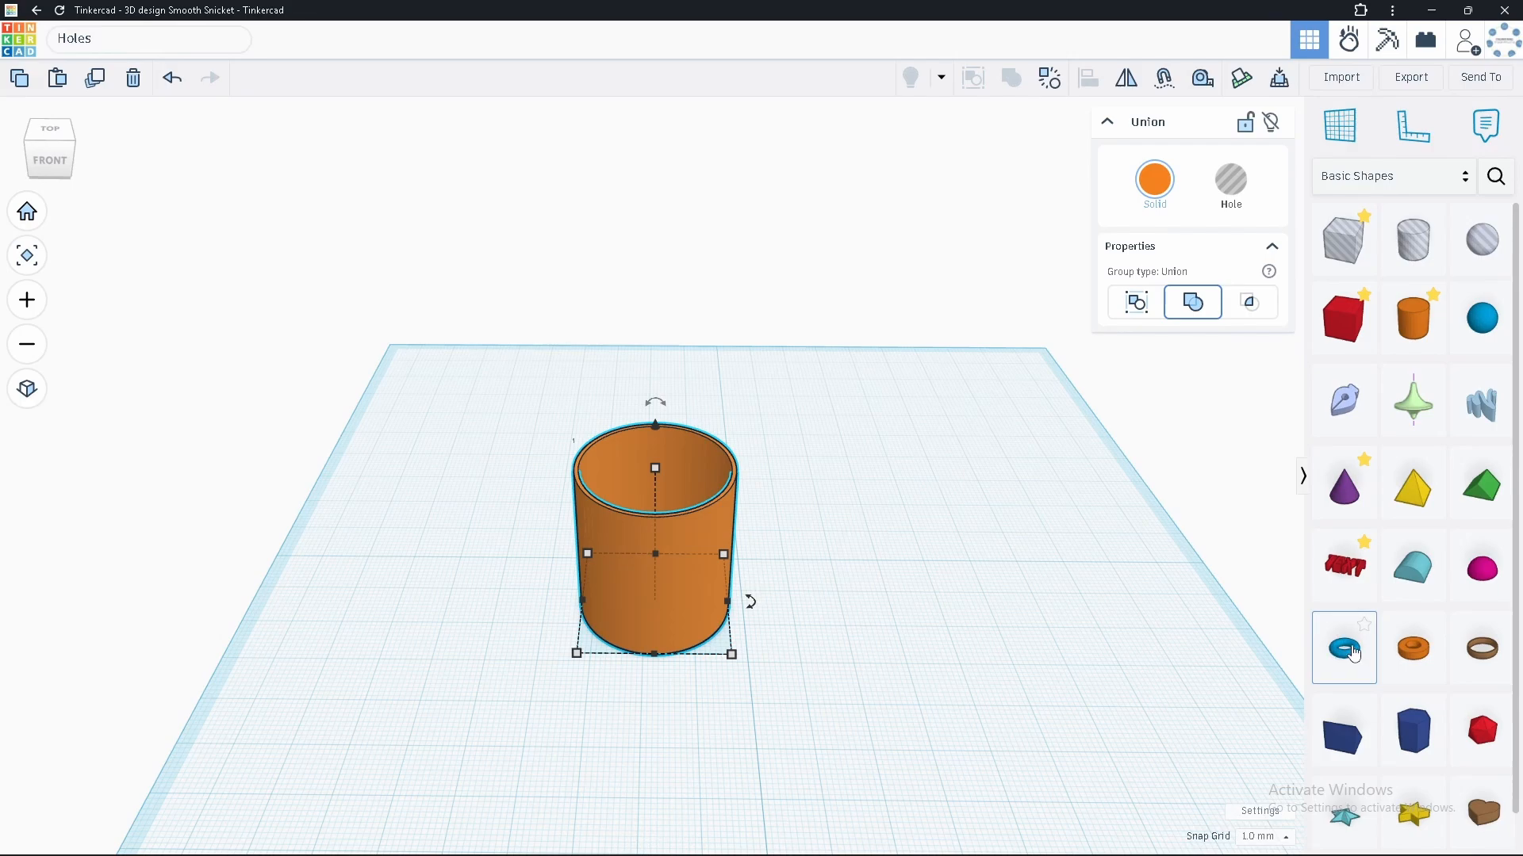
Add a torus, rotate it upright, and position it partly inside the cup's side wall, 7 mm above the workplane.
{"action": "left_click_drag", "start_coordinate": [1353, 653], "coordinate": [798, 615]}
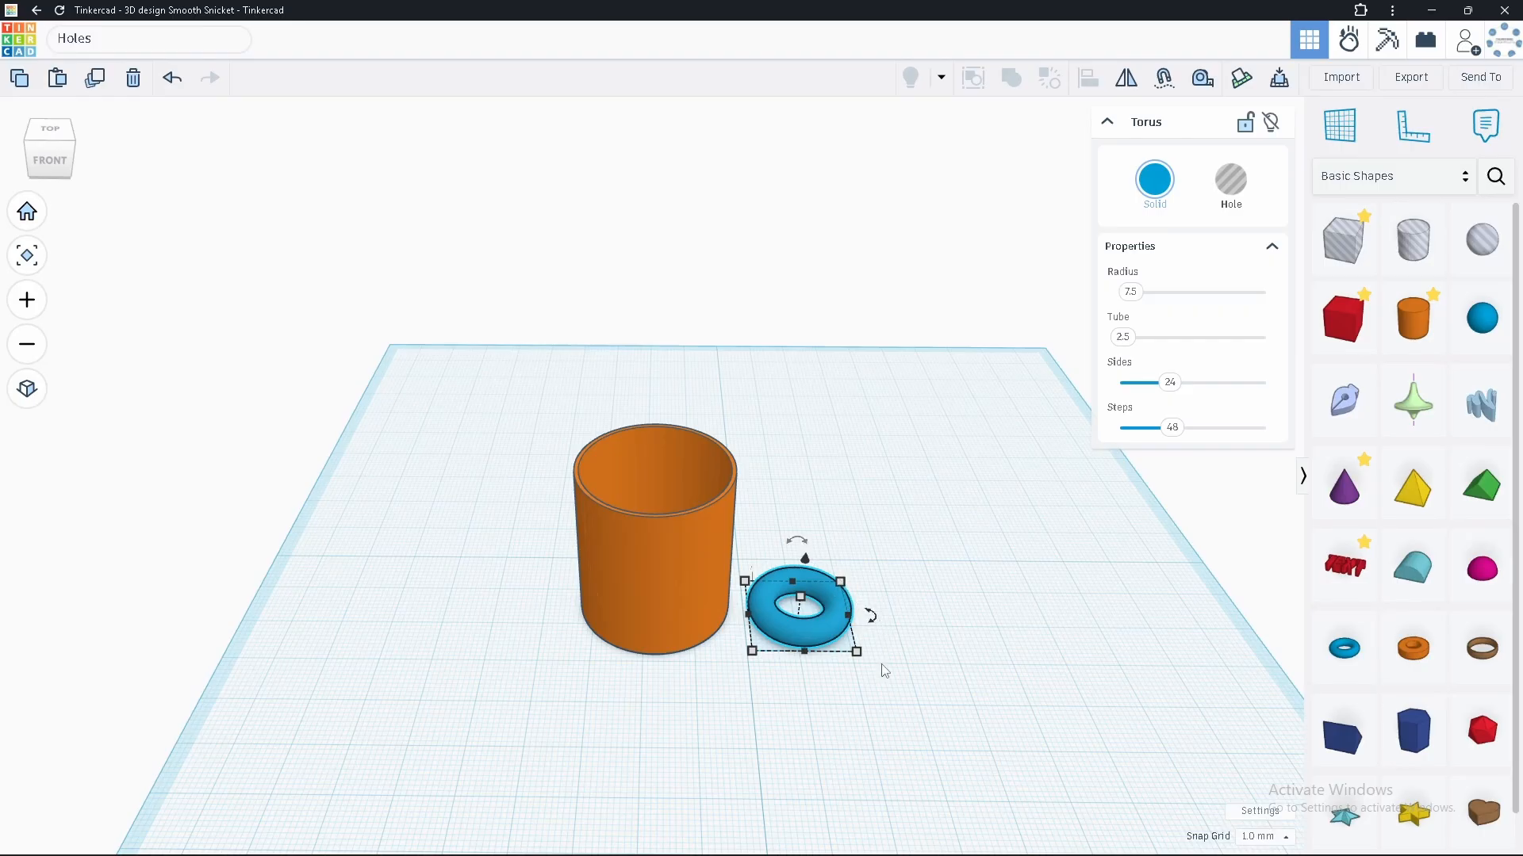
{"action": "right_click_drag", "start_coordinate": [875, 618], "coordinate": [498, 644]}
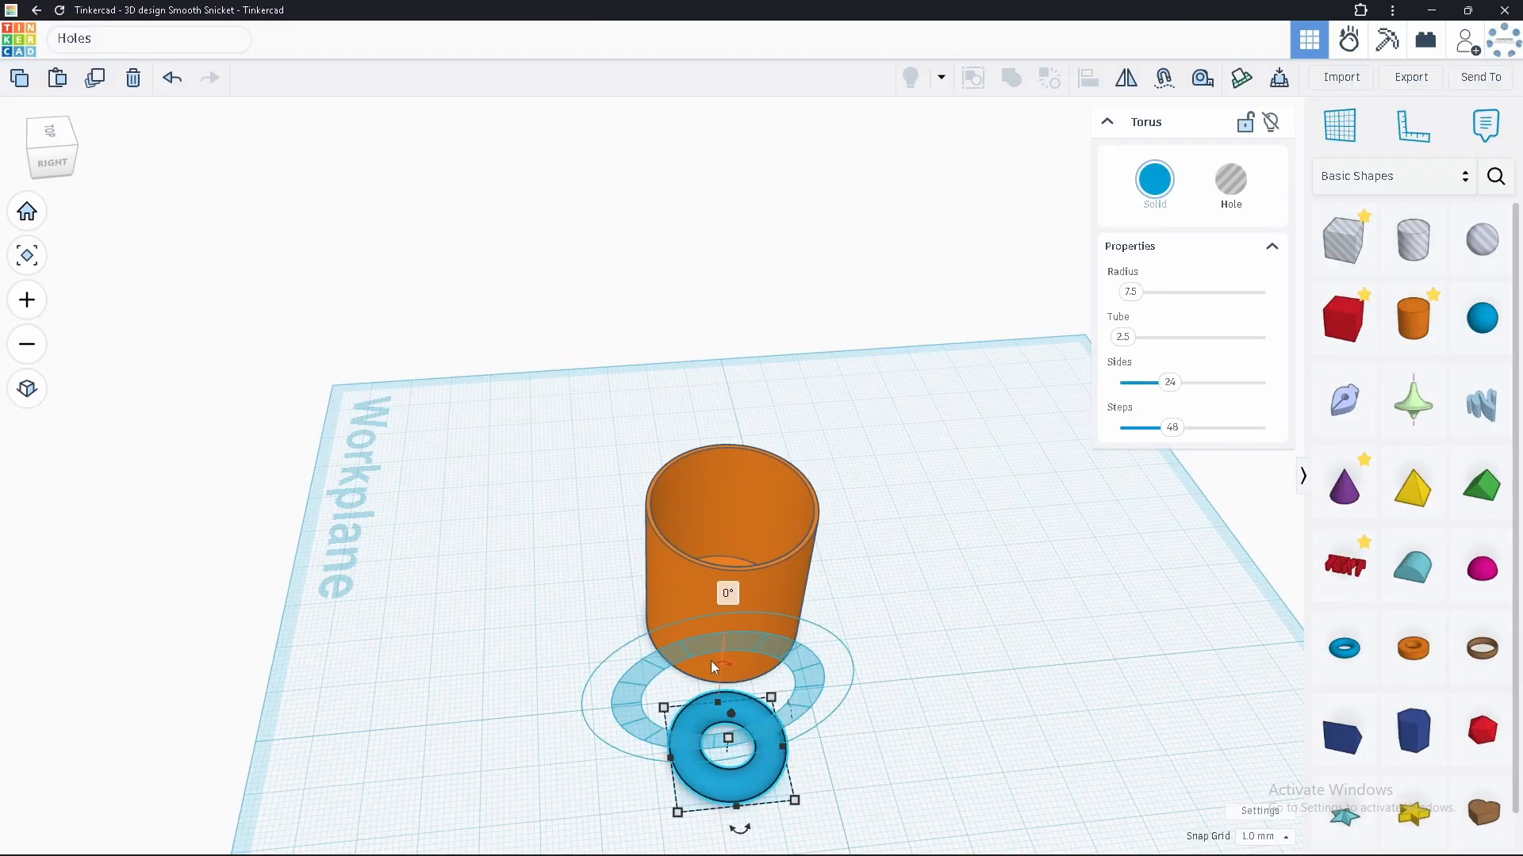
{"action": "left_click_drag", "start_coordinate": [722, 666], "coordinate": [577, 693]}
{"action": "right_click_drag", "start_coordinate": [711, 776], "coordinate": [874, 701]}
{"action": "left_click_drag", "start_coordinate": [874, 701], "coordinate": [793, 679]}
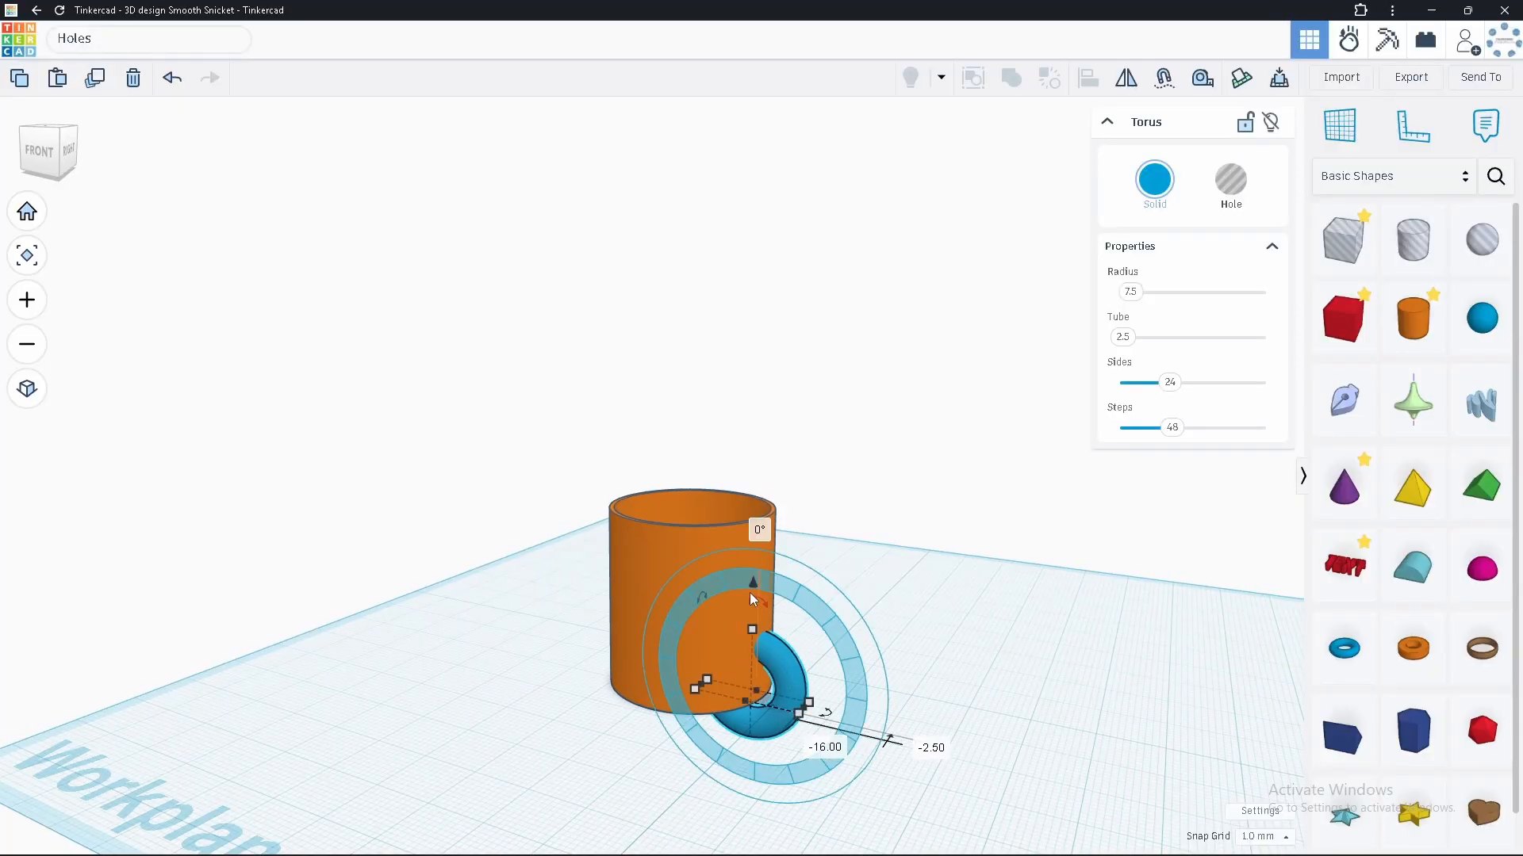
{"action": "left_click_drag", "start_coordinate": [750, 587], "coordinate": [744, 505]}
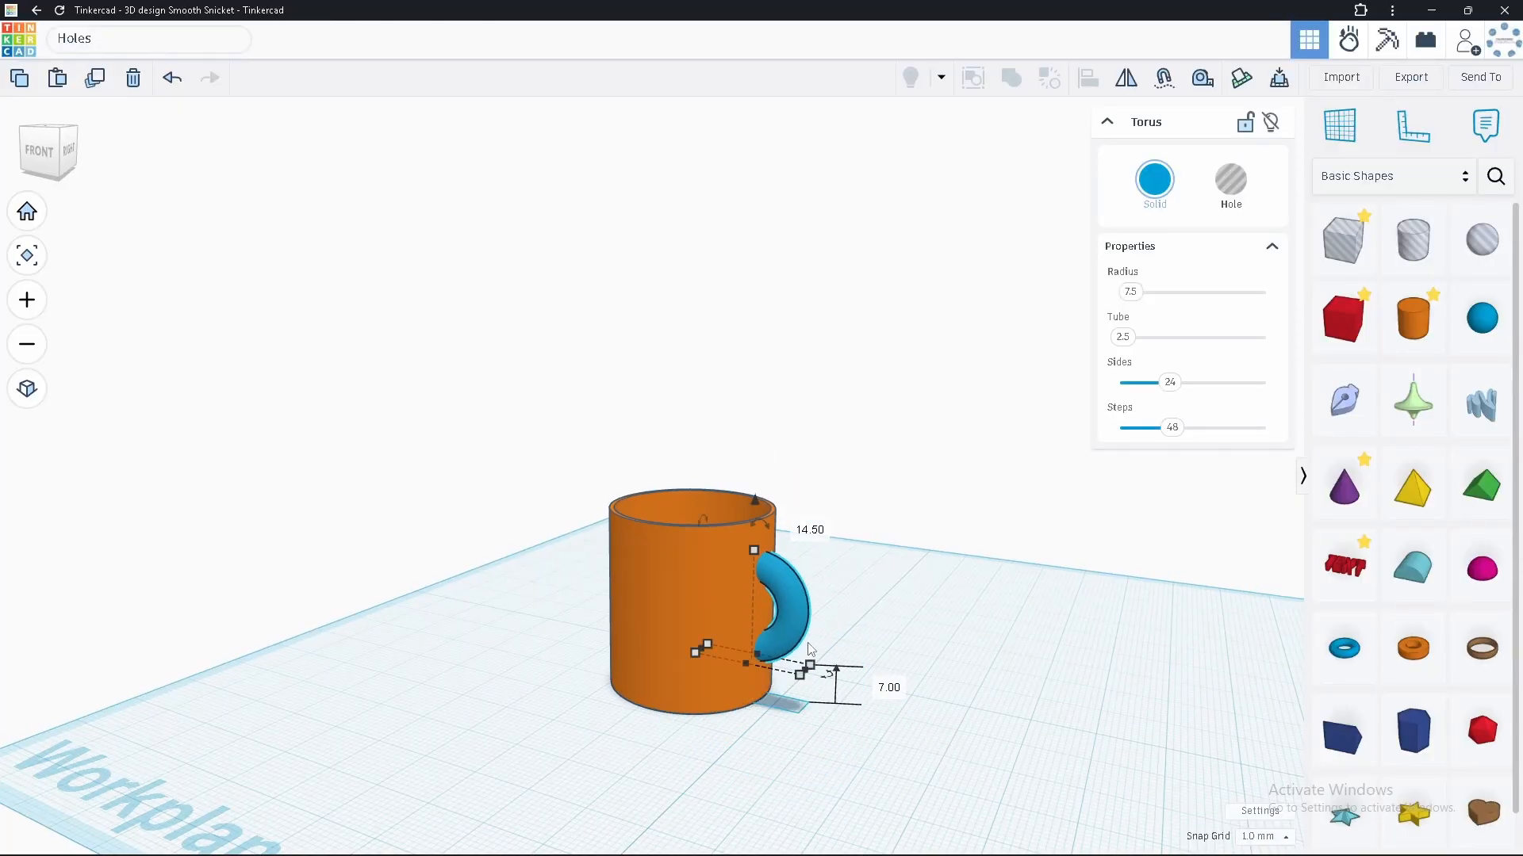
Stretch the torus to 23 mm tall and shift it along the cup's side as a handle.
{"action": "right_click_drag", "start_coordinate": [802, 632], "coordinate": [850, 632]}
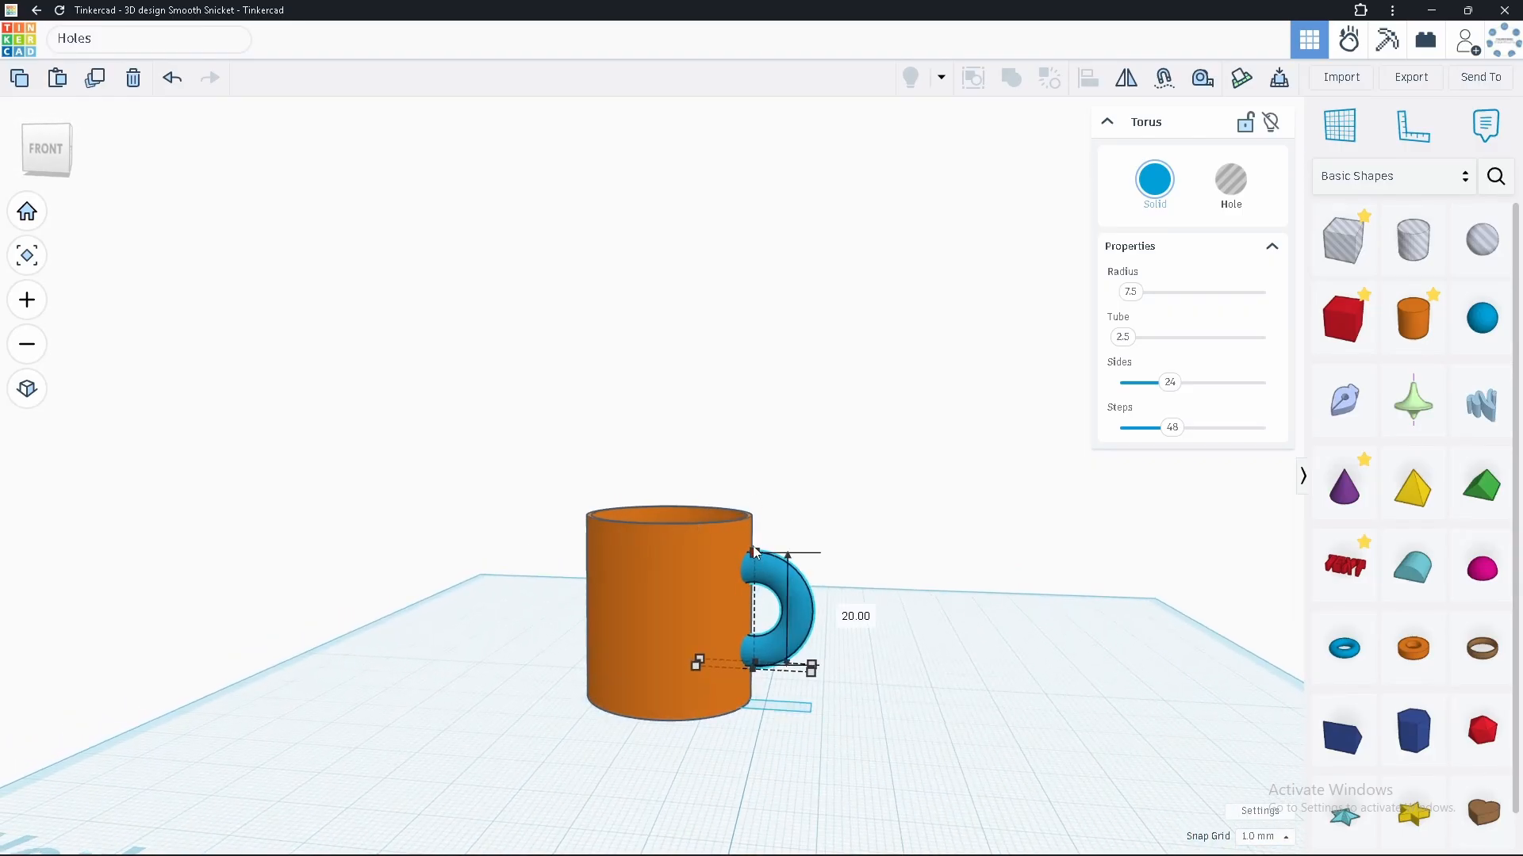
{"action": "left_click_drag", "start_coordinate": [754, 553], "coordinate": [755, 536]}
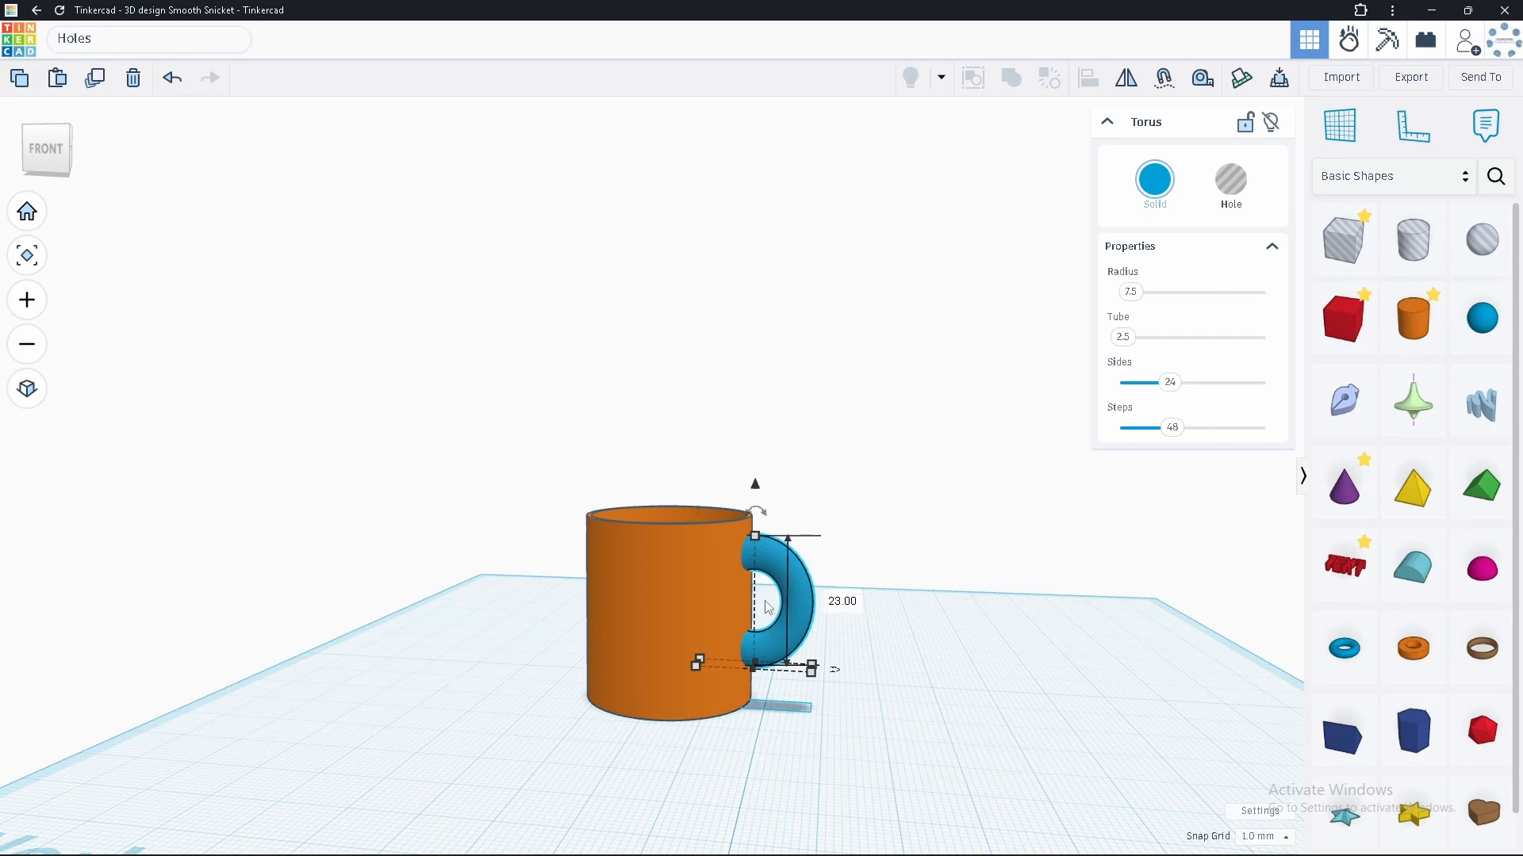
{"action": "scroll", "coordinate": [756, 609], "scroll_direction": "up", "scroll_amount": 5}
{"action": "right_click_drag", "start_coordinate": [791, 613], "coordinate": [473, 666]}
{"action": "left_click_drag", "start_coordinate": [593, 678], "coordinate": [640, 676]}
{"action": "right_click_drag", "start_coordinate": [662, 758], "coordinate": [355, 813]}
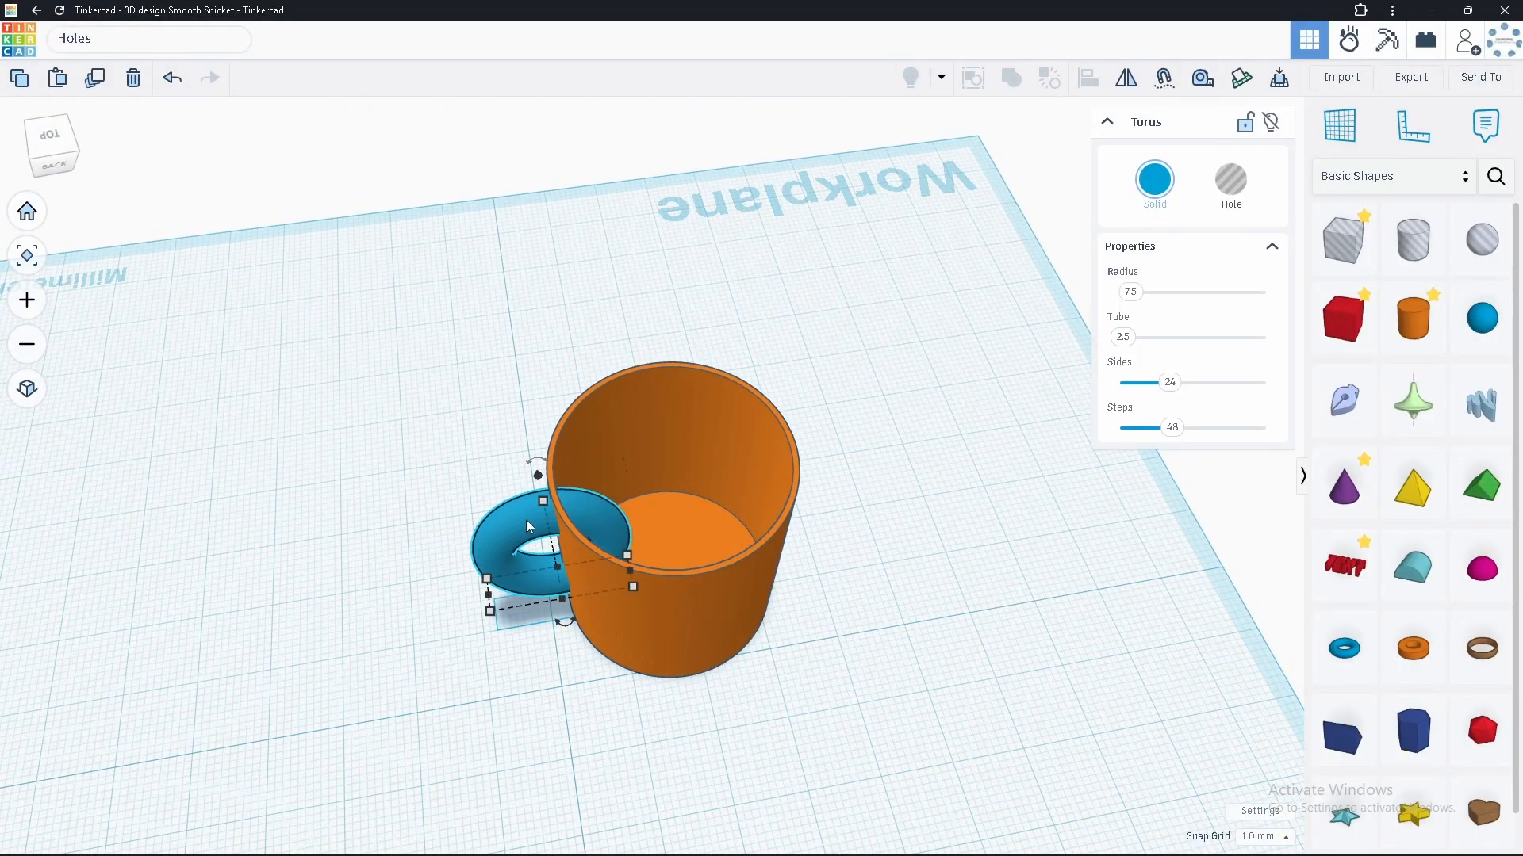
Move the torus clear of the cup and place a 20 mm box hole so it overlaps the torus's cup-facing half.
{"action": "left_click_drag", "start_coordinate": [526, 521], "coordinate": [352, 566]}
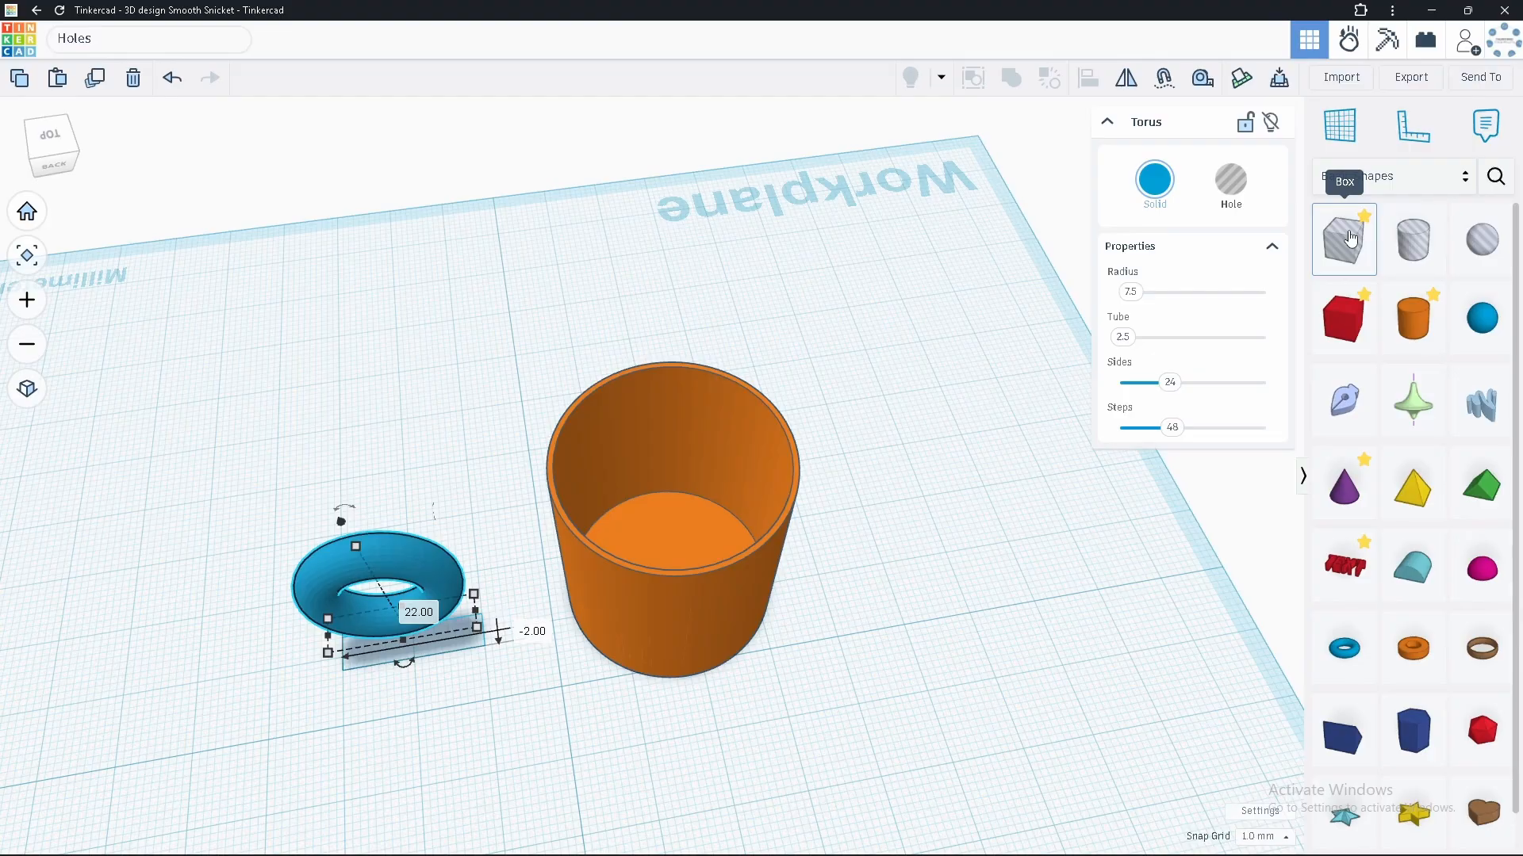
{"action": "left_click_drag", "start_coordinate": [1349, 238], "coordinate": [433, 673]}
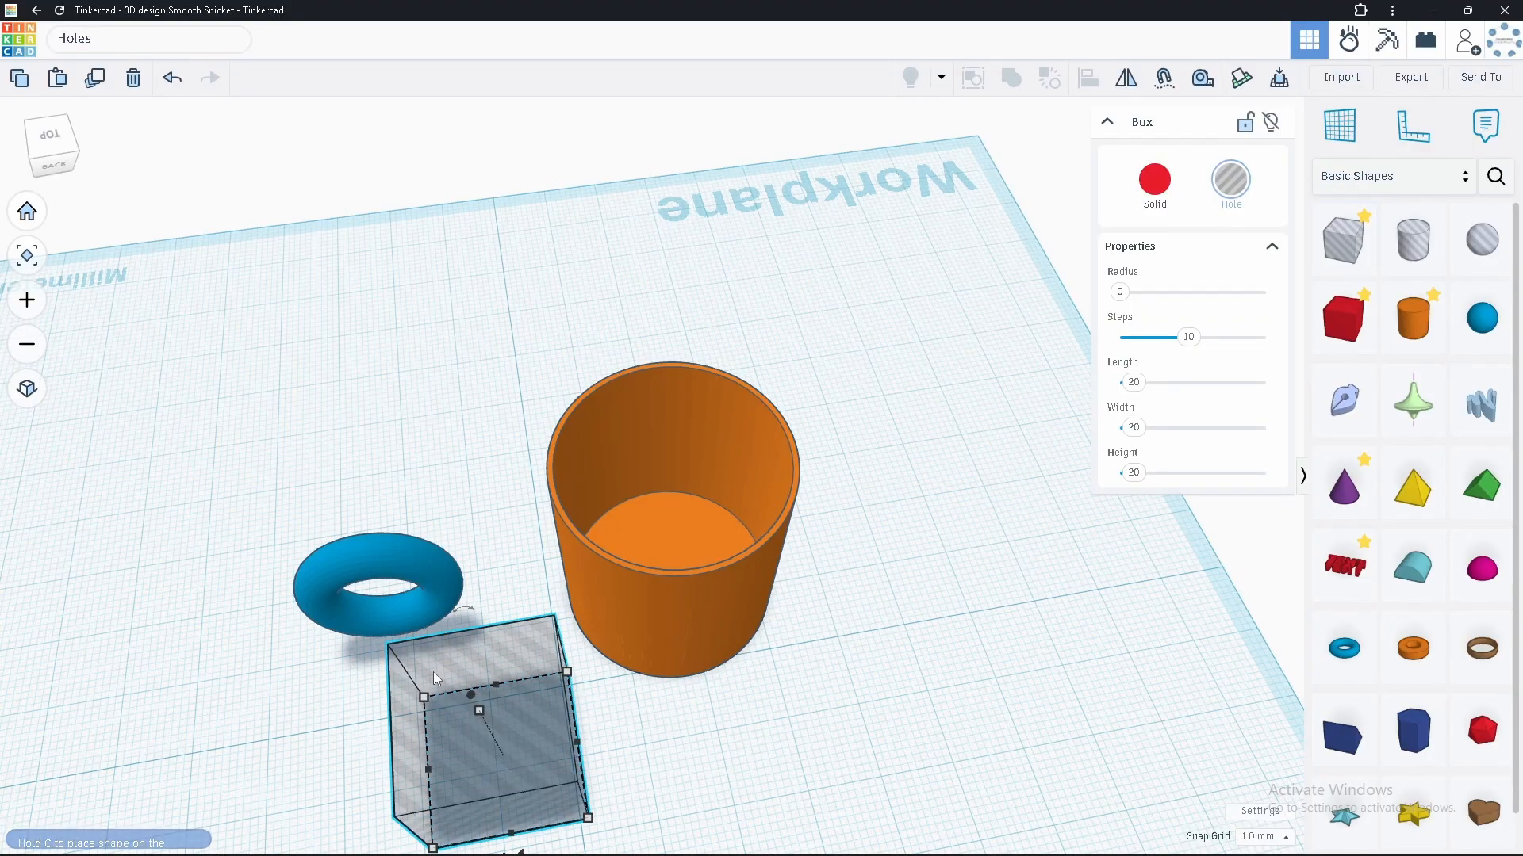
{"action": "left_click_drag", "start_coordinate": [359, 547], "coordinate": [389, 720]}
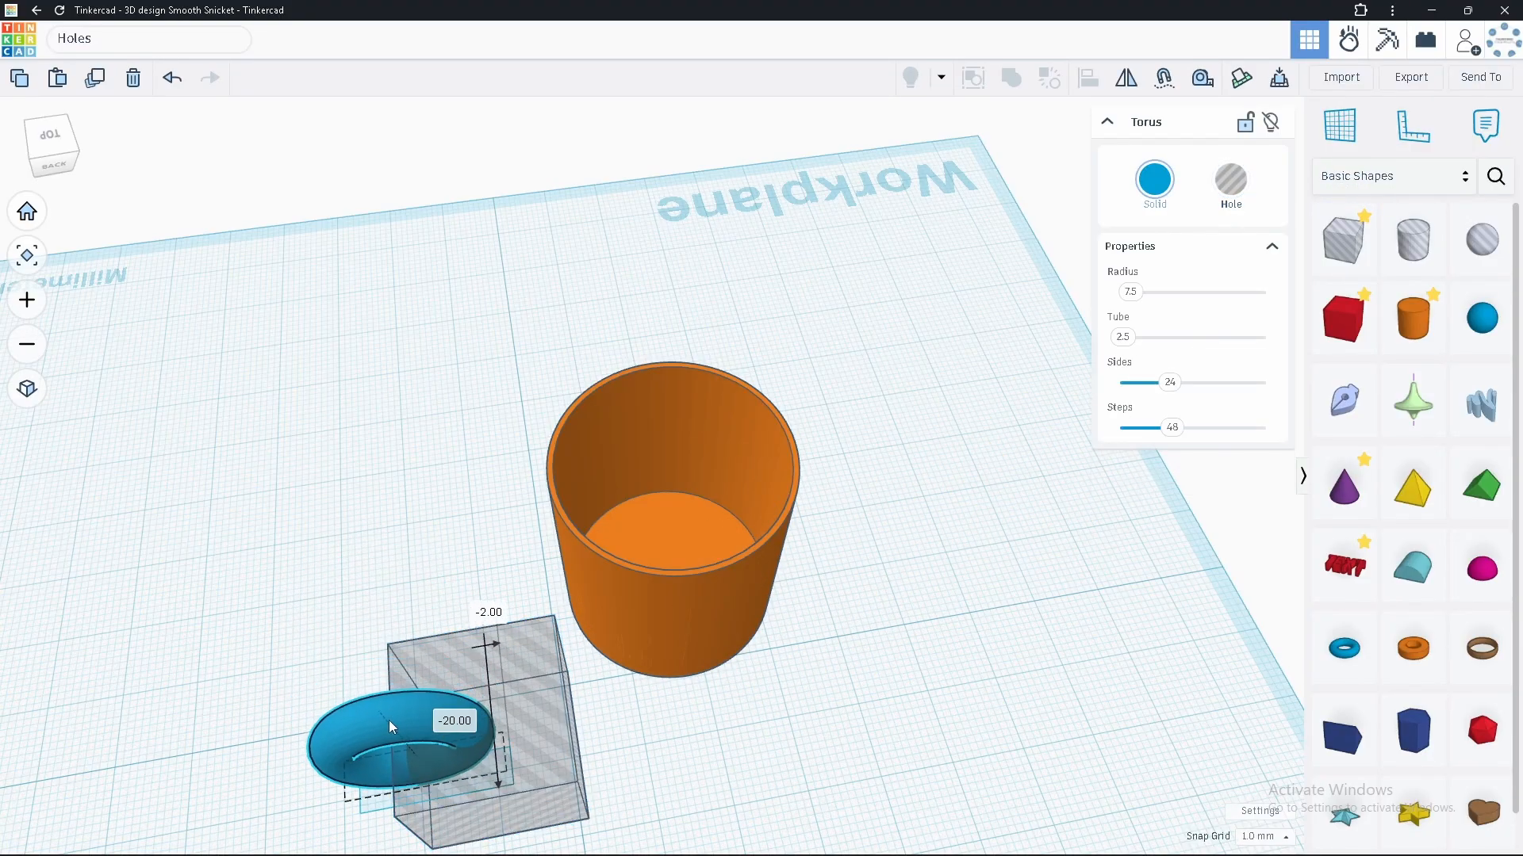
{"action": "right_click_drag", "start_coordinate": [389, 720], "coordinate": [421, 646]}
{"action": "middle_click_drag", "start_coordinate": [459, 786], "coordinate": [475, 674]}
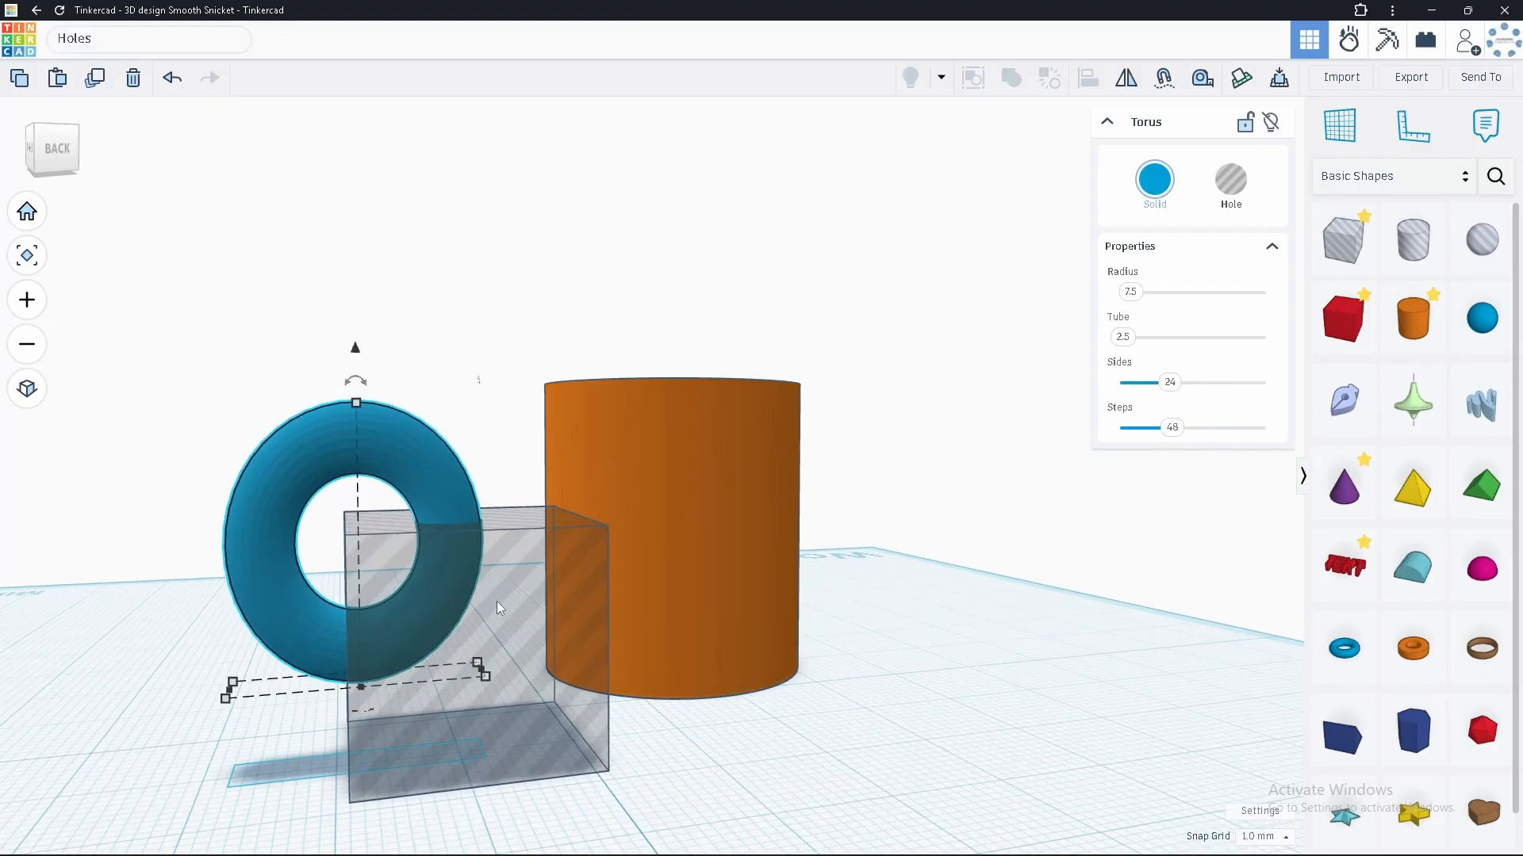
Stretch the box hole taller than the torus and nudge the torus 1 mm so half of it lies inside.
{"action": "left_click", "coordinate": [499, 595]}
{"action": "mouse_move", "coordinate": [469, 520]}
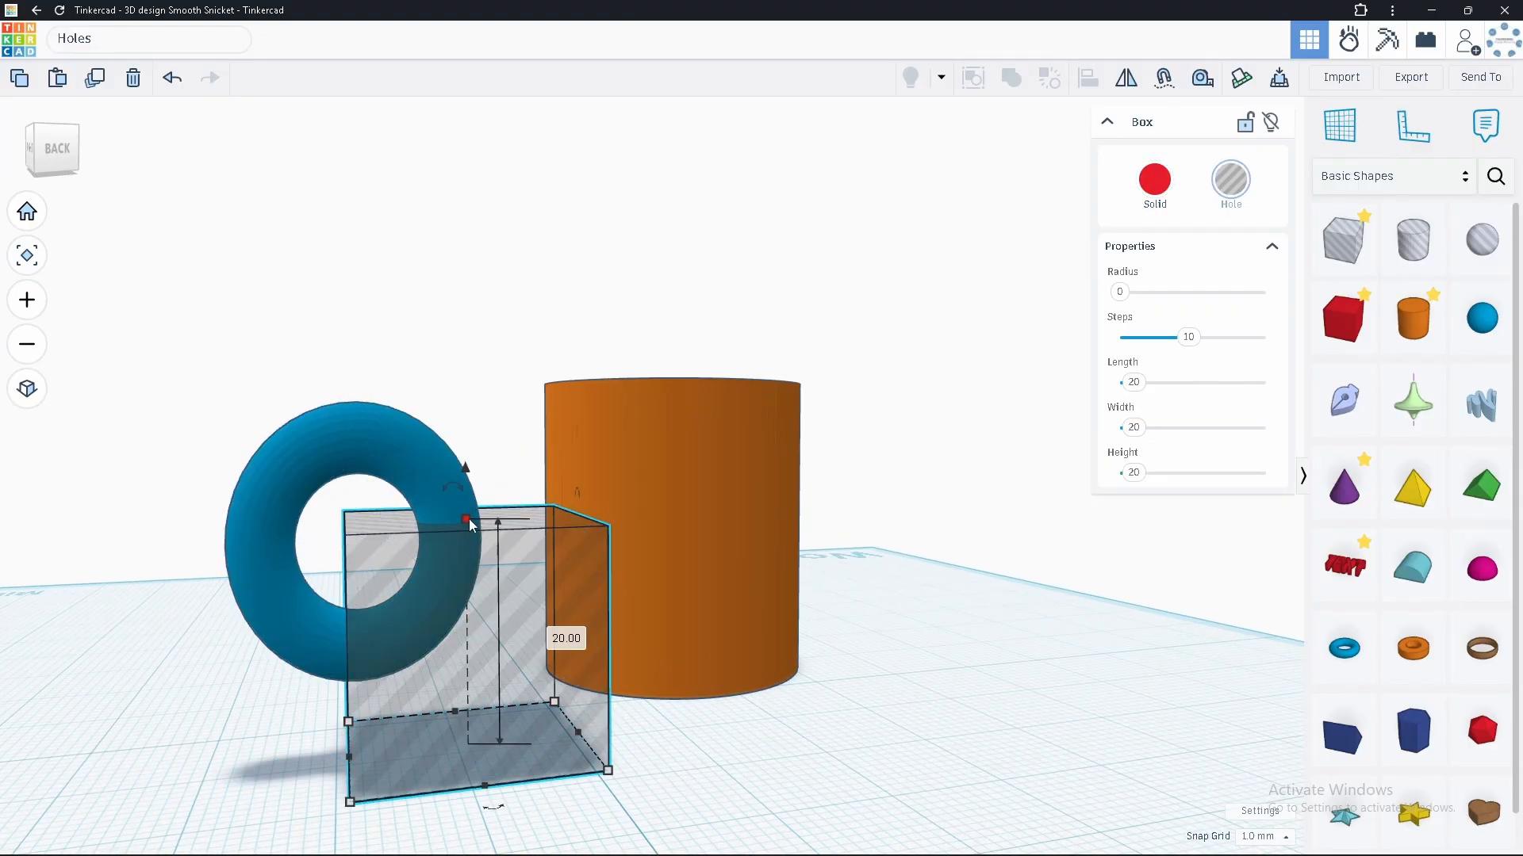
{"action": "left_click_drag", "start_coordinate": [465, 521], "coordinate": [457, 354]}
{"action": "left_click", "coordinate": [268, 594]}
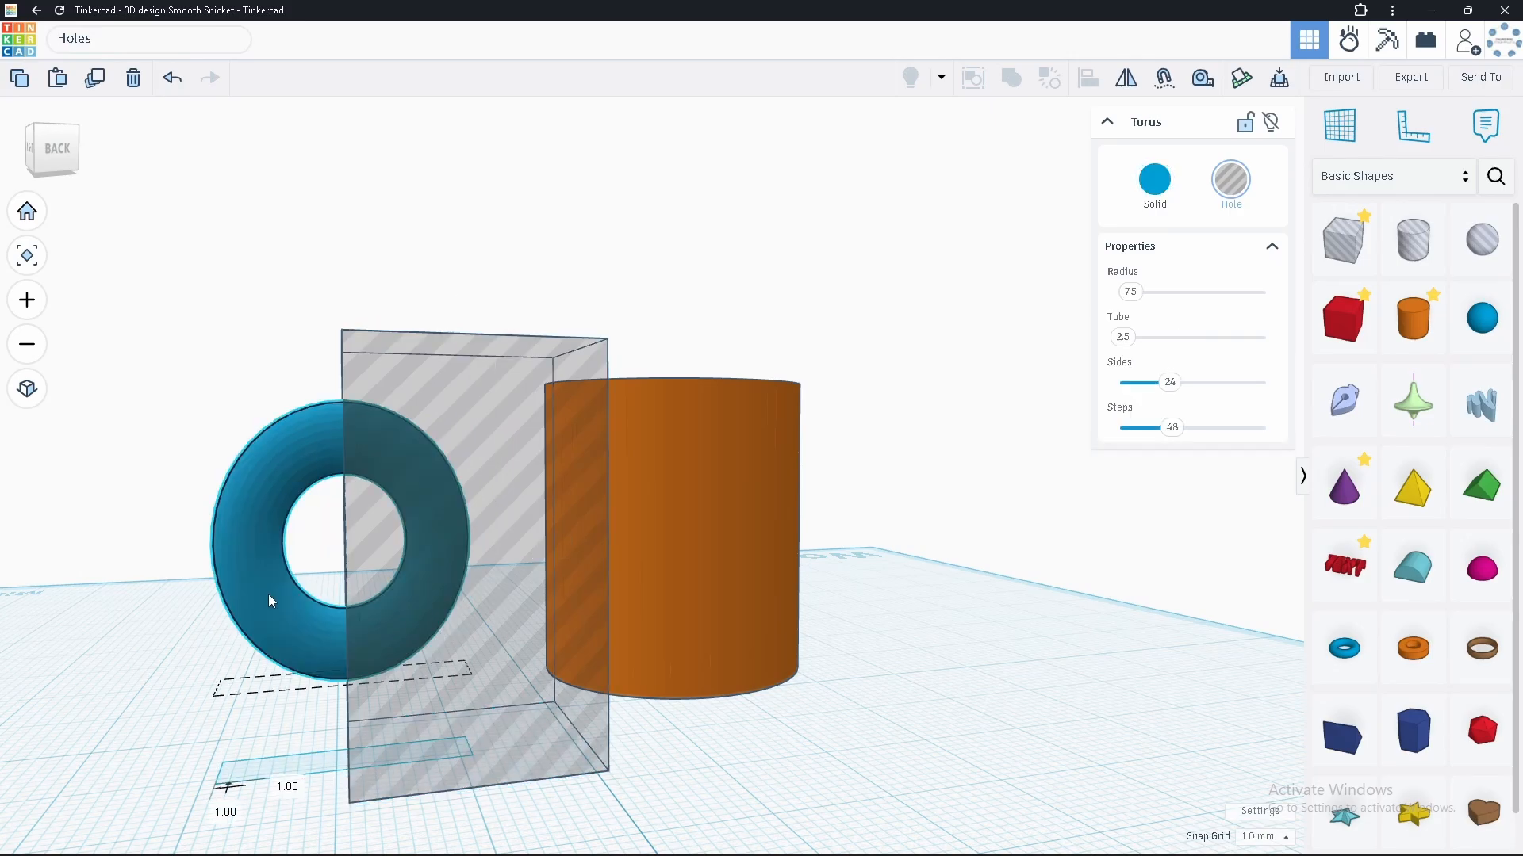
{"action": "right_click_drag", "start_coordinate": [282, 590], "coordinate": [825, 664]}
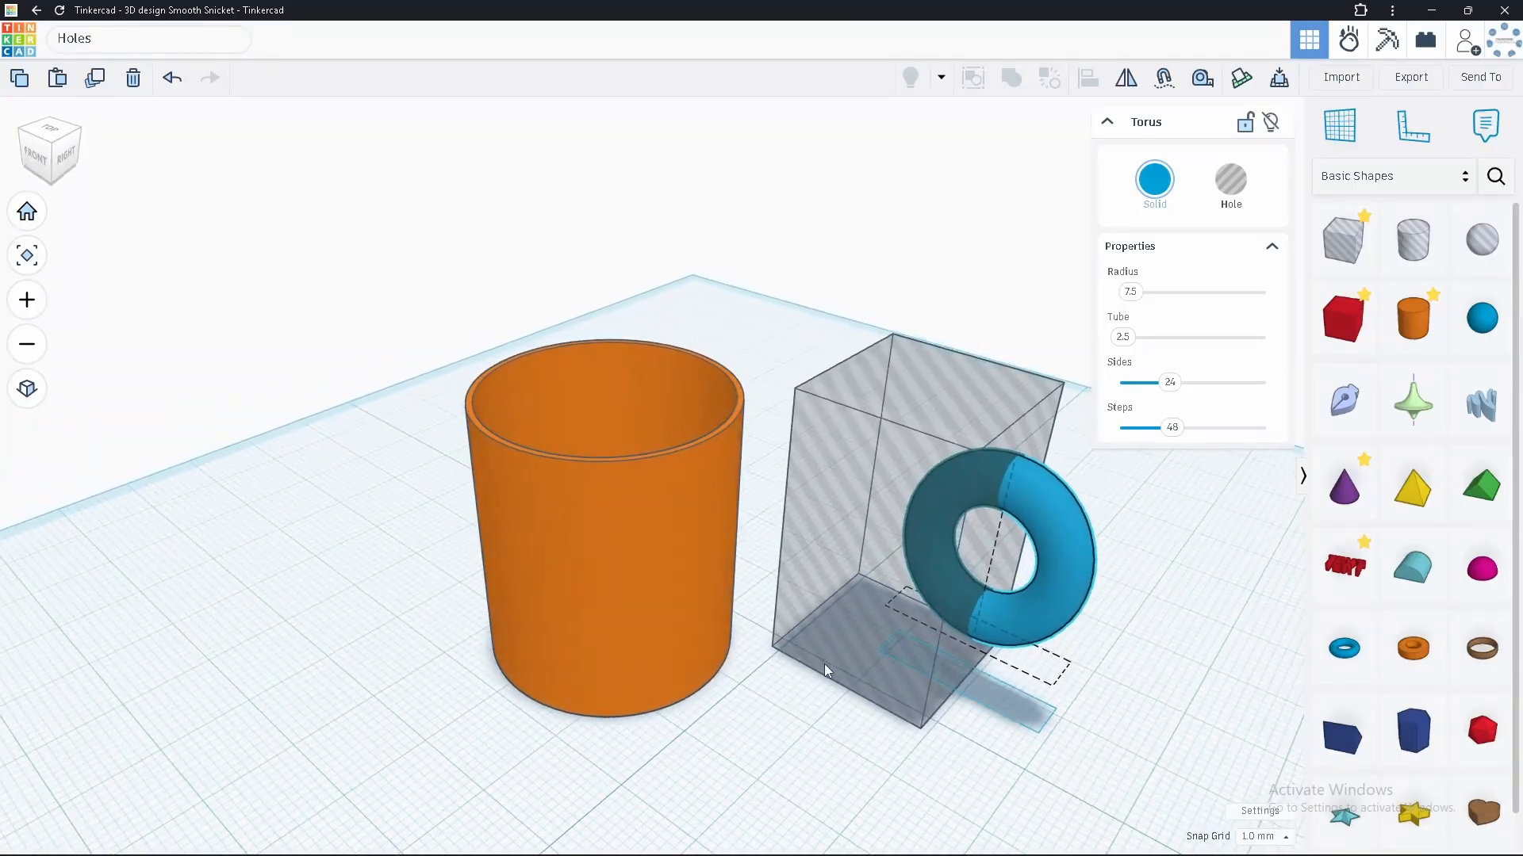
{"action": "middle_click_drag", "start_coordinate": [861, 665], "coordinate": [767, 650]}
{"action": "right_click_drag", "start_coordinate": [768, 651], "coordinate": [809, 714]}
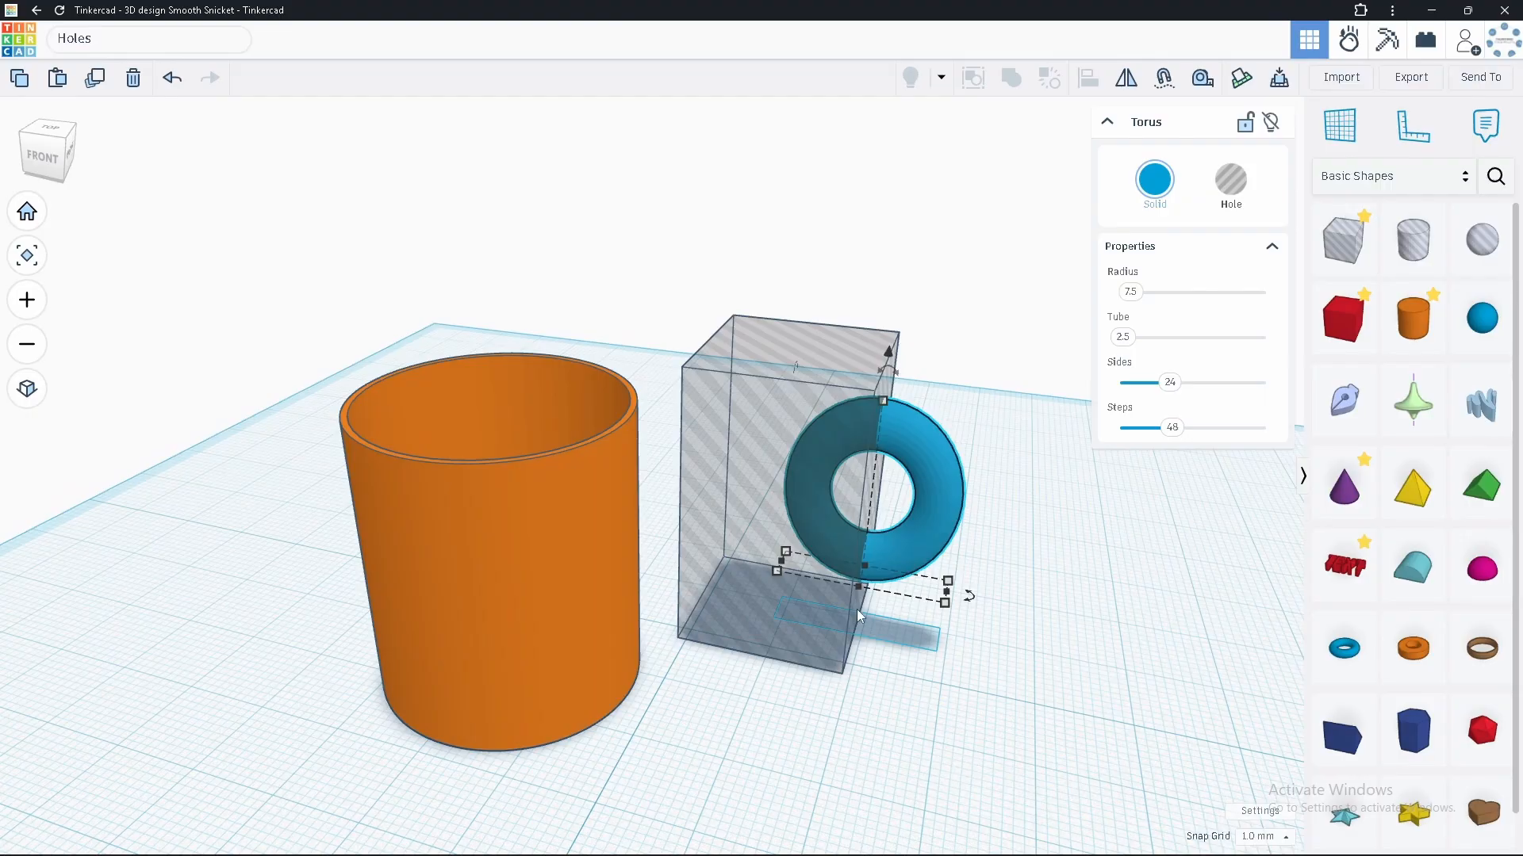
Select the torus and the box hole together and group them as a union to cut the torus in half.
{"action": "left_click", "coordinate": [729, 372]}
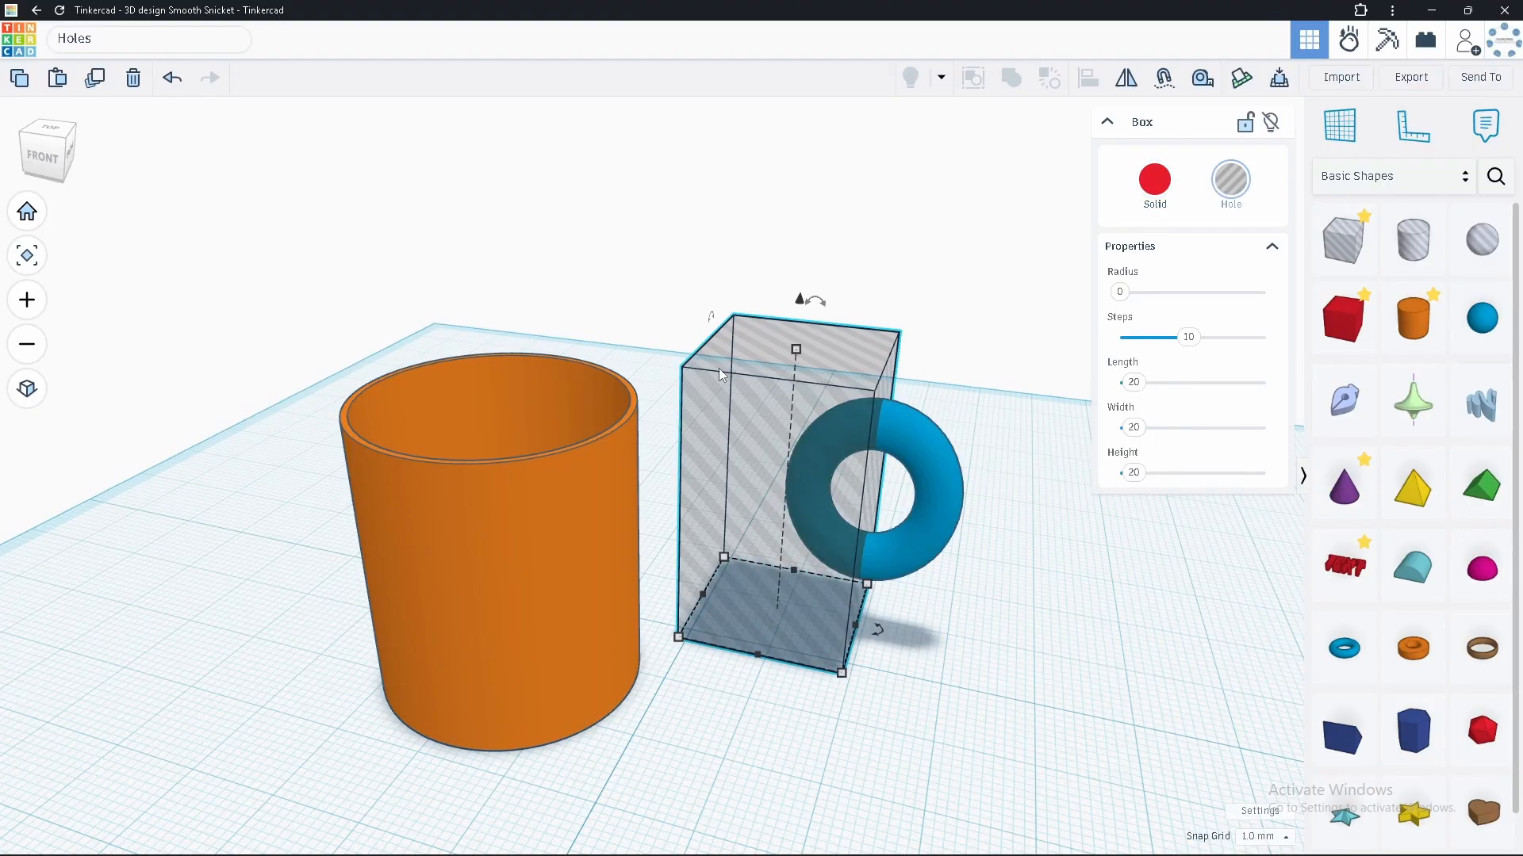
{"action": "left_click", "coordinate": [948, 464]}
{"action": "left_click", "coordinate": [1012, 512]}
{"action": "mouse_move", "coordinate": [959, 456]}
{"action": "right_mouse_down"}
{"action": "mouse_move", "coordinate": [687, 521]}
{"action": "mouse_move", "coordinate": [730, 579]}
{"action": "mouse_move", "coordinate": [936, 465]}
{"action": "right_mouse_up"}
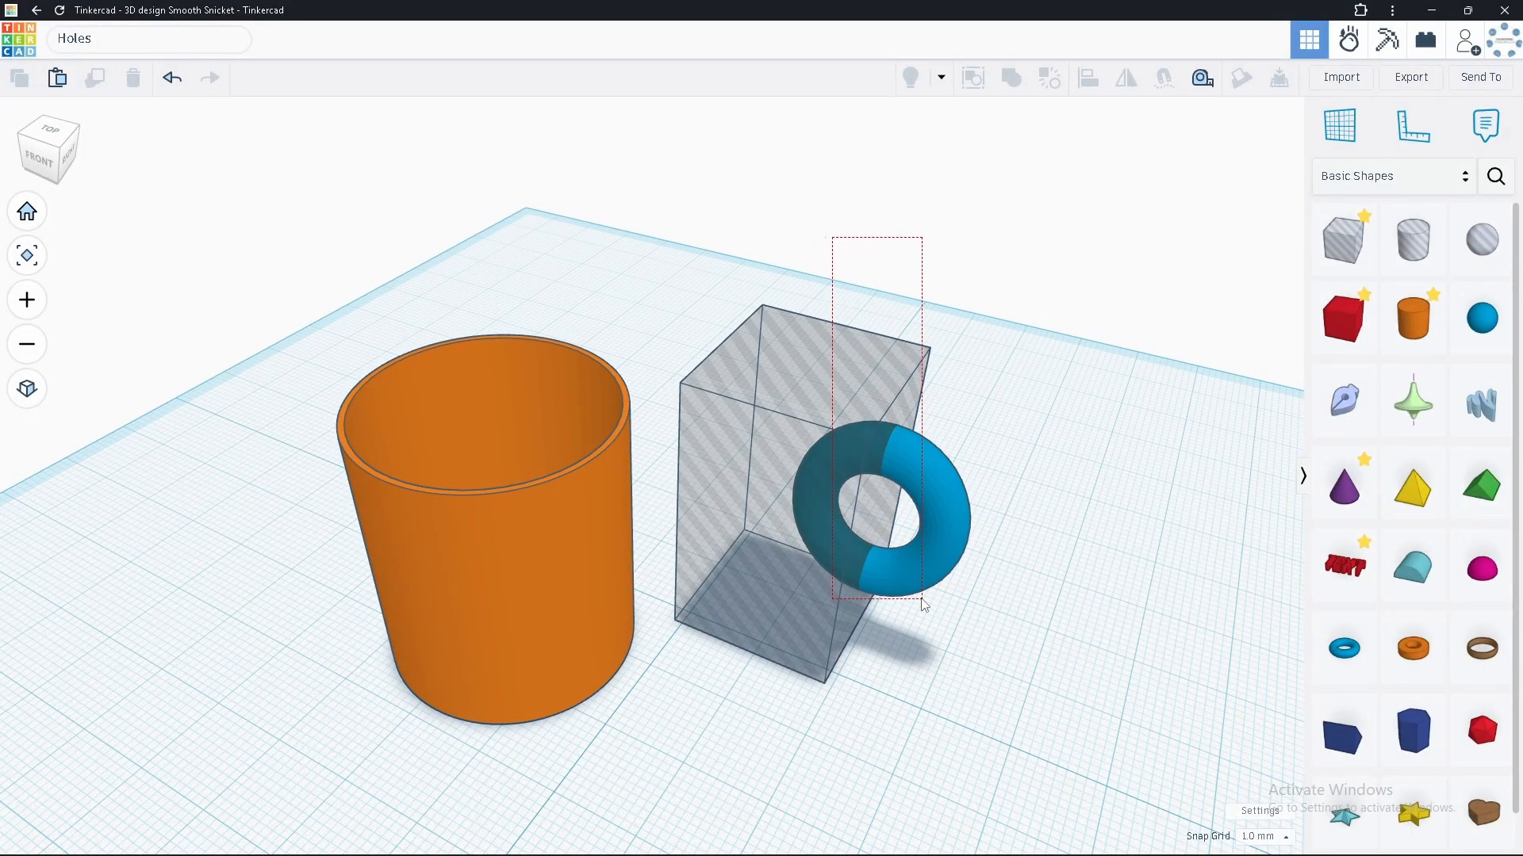
{"action": "left_click_drag", "start_coordinate": [922, 605], "coordinate": [923, 605]}
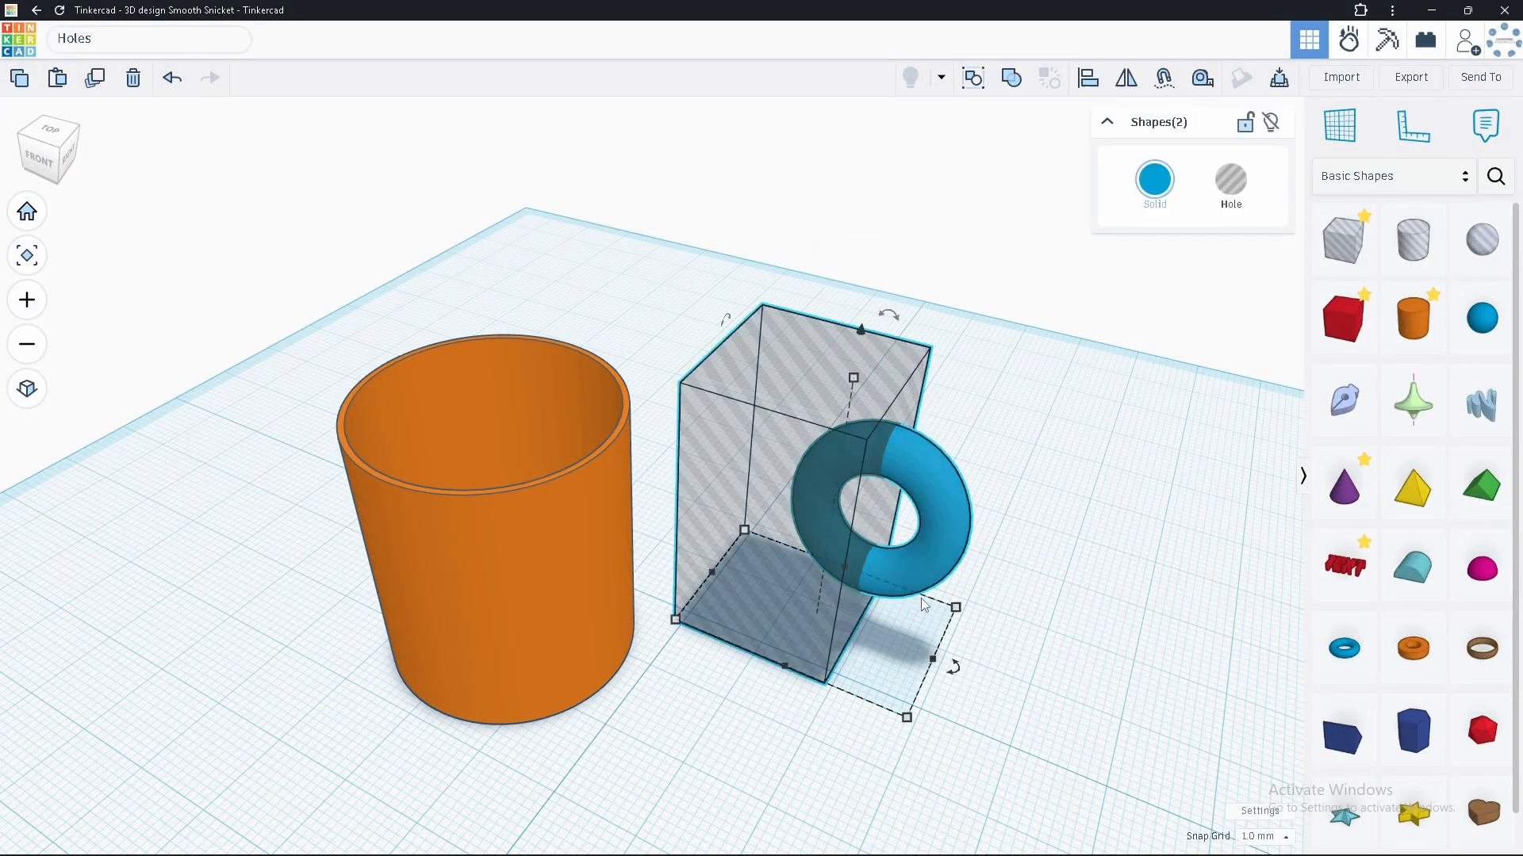
{"action": "left_click", "coordinate": [1011, 80]}
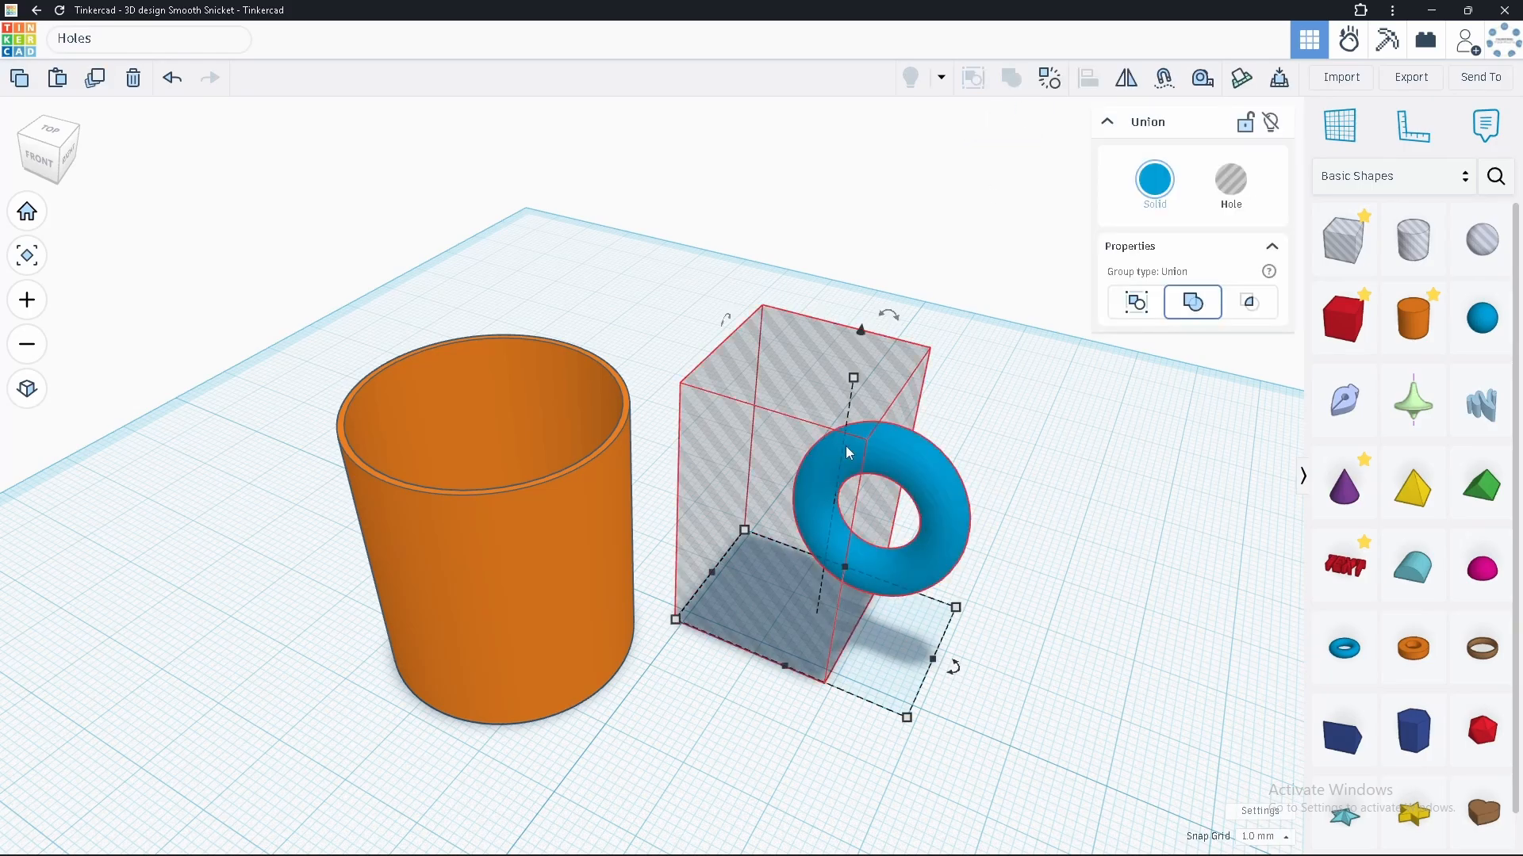
{"action": "right_click_drag", "start_coordinate": [1000, 519], "coordinate": [379, 455]}
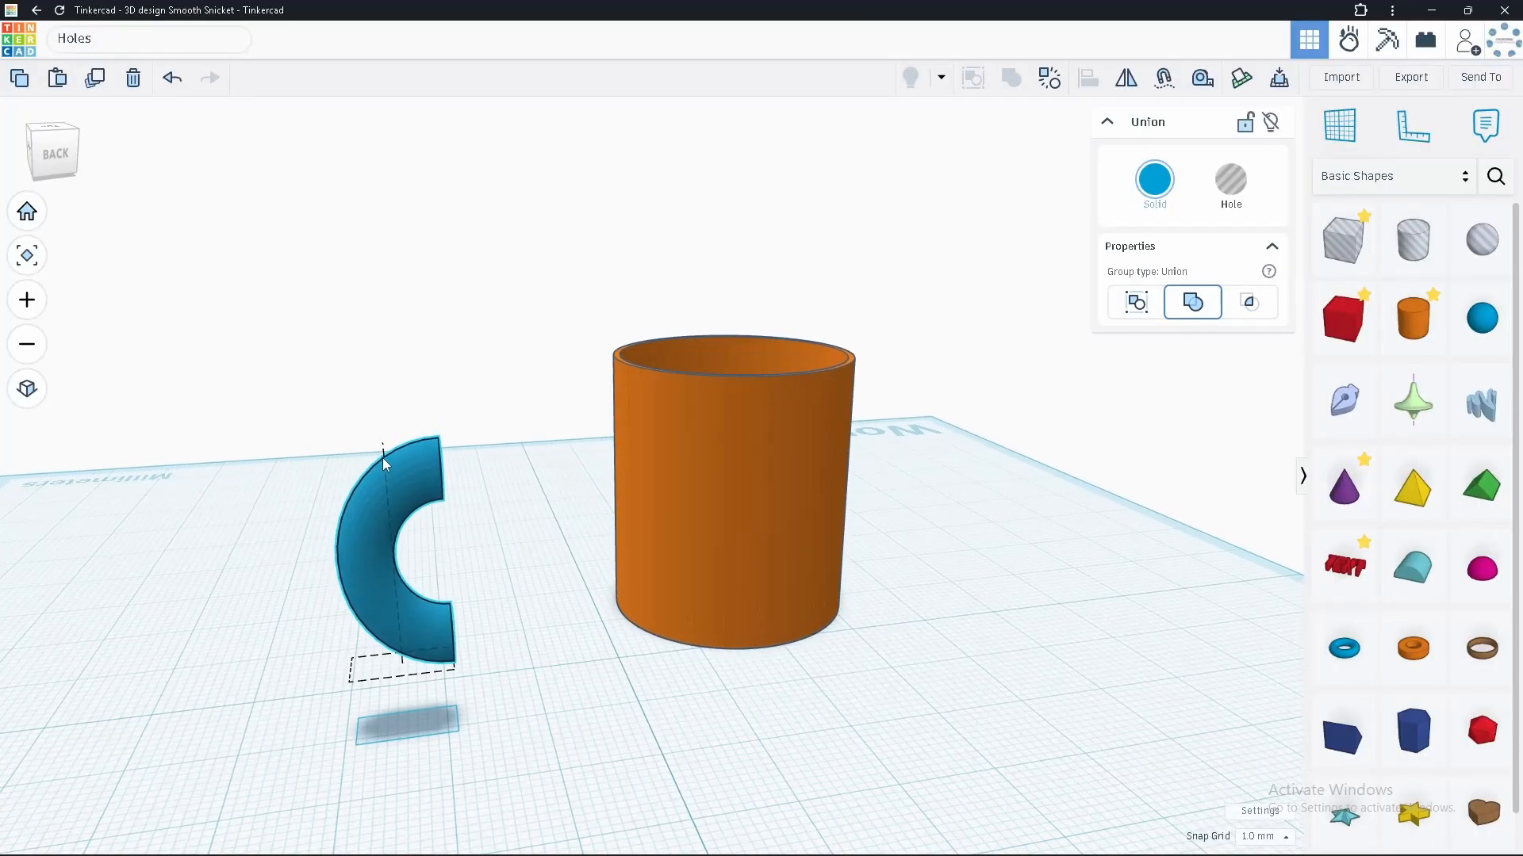
Move the half-torus handle against the cup so its ends sit in the outer wall without reaching the inside.
{"action": "left_click", "coordinate": [381, 459]}
{"action": "left_click_drag", "start_coordinate": [367, 563], "coordinate": [564, 486]}
{"action": "right_click_drag", "start_coordinate": [548, 493], "coordinate": [690, 639]}
{"action": "scroll", "coordinate": [551, 347], "scroll_direction": "up", "scroll_amount": 3}
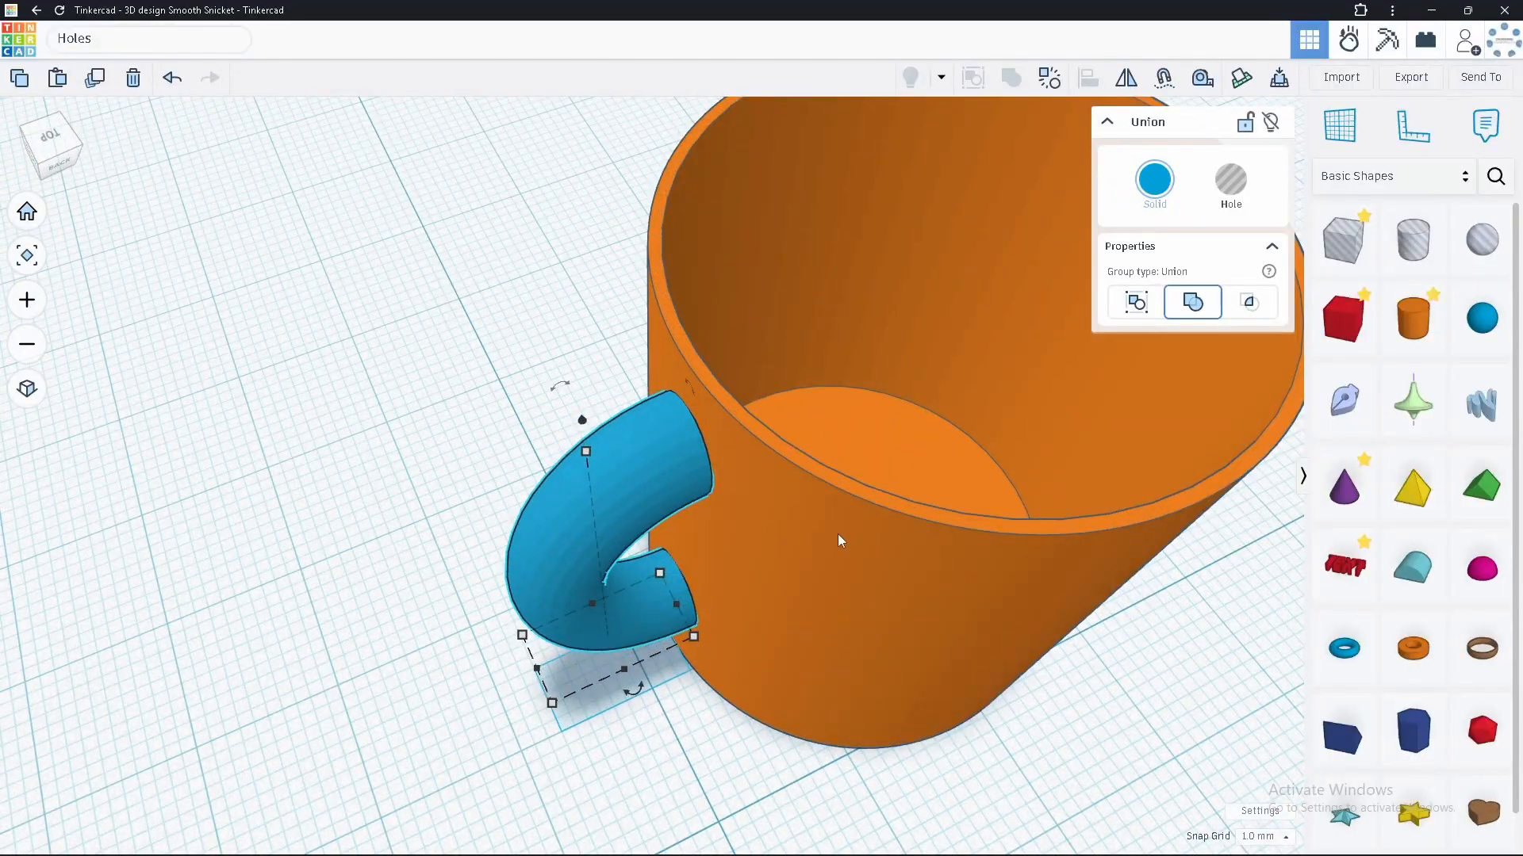
Try pushing the handle deeper through the cup wall and check its ends from inside the cup.
{"action": "right_click_drag", "start_coordinate": [838, 535], "coordinate": [563, 258]}
{"action": "scroll", "coordinate": [525, 288], "scroll_direction": "up", "scroll_amount": 5}
{"action": "left_click", "coordinate": [488, 312]}
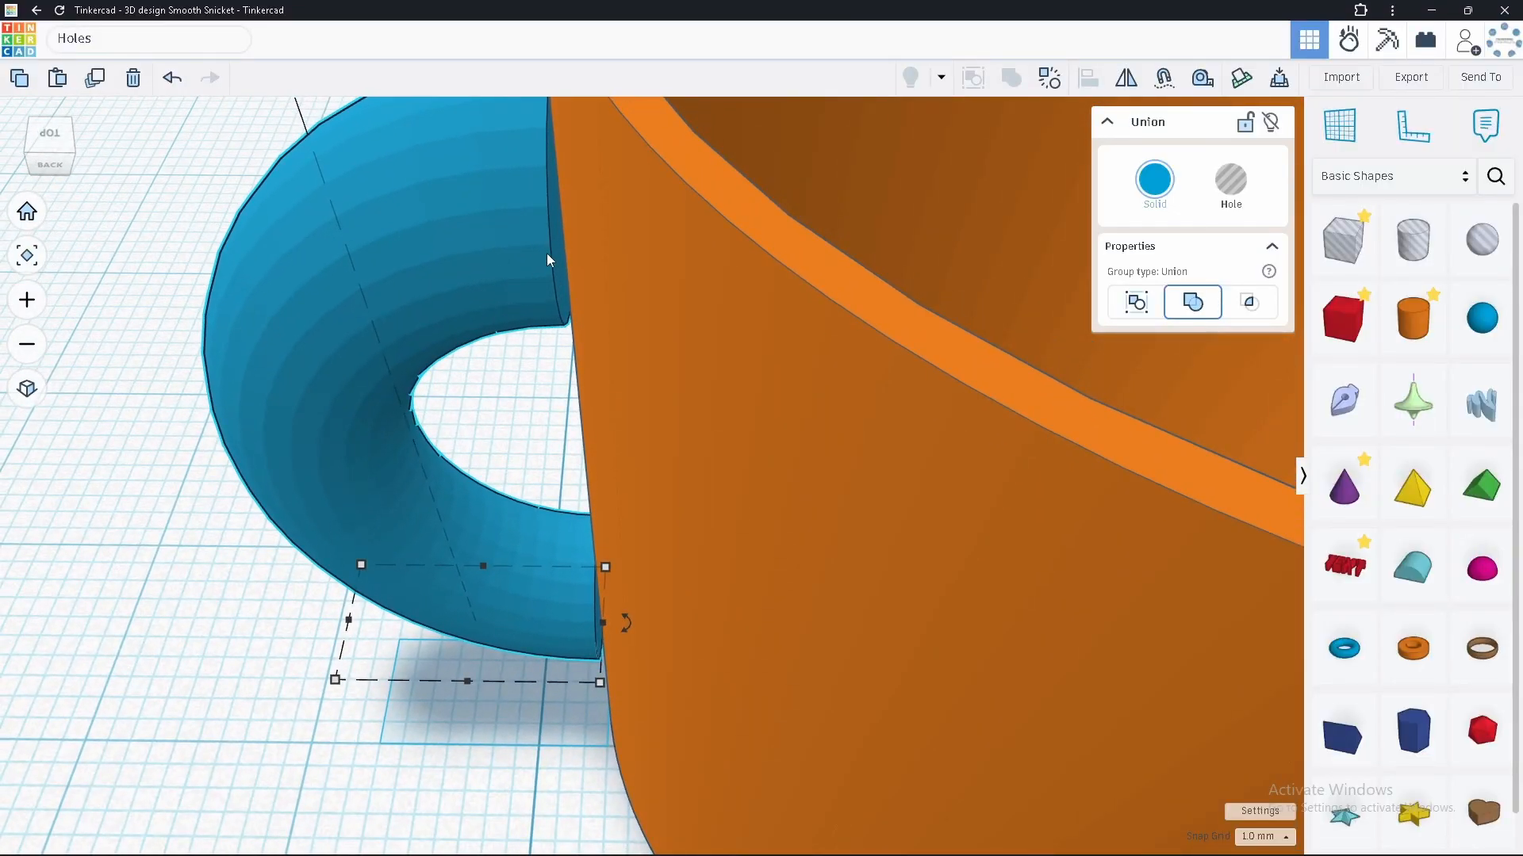
{"action": "scroll", "coordinate": [550, 260], "scroll_direction": "down", "scroll_amount": 4}
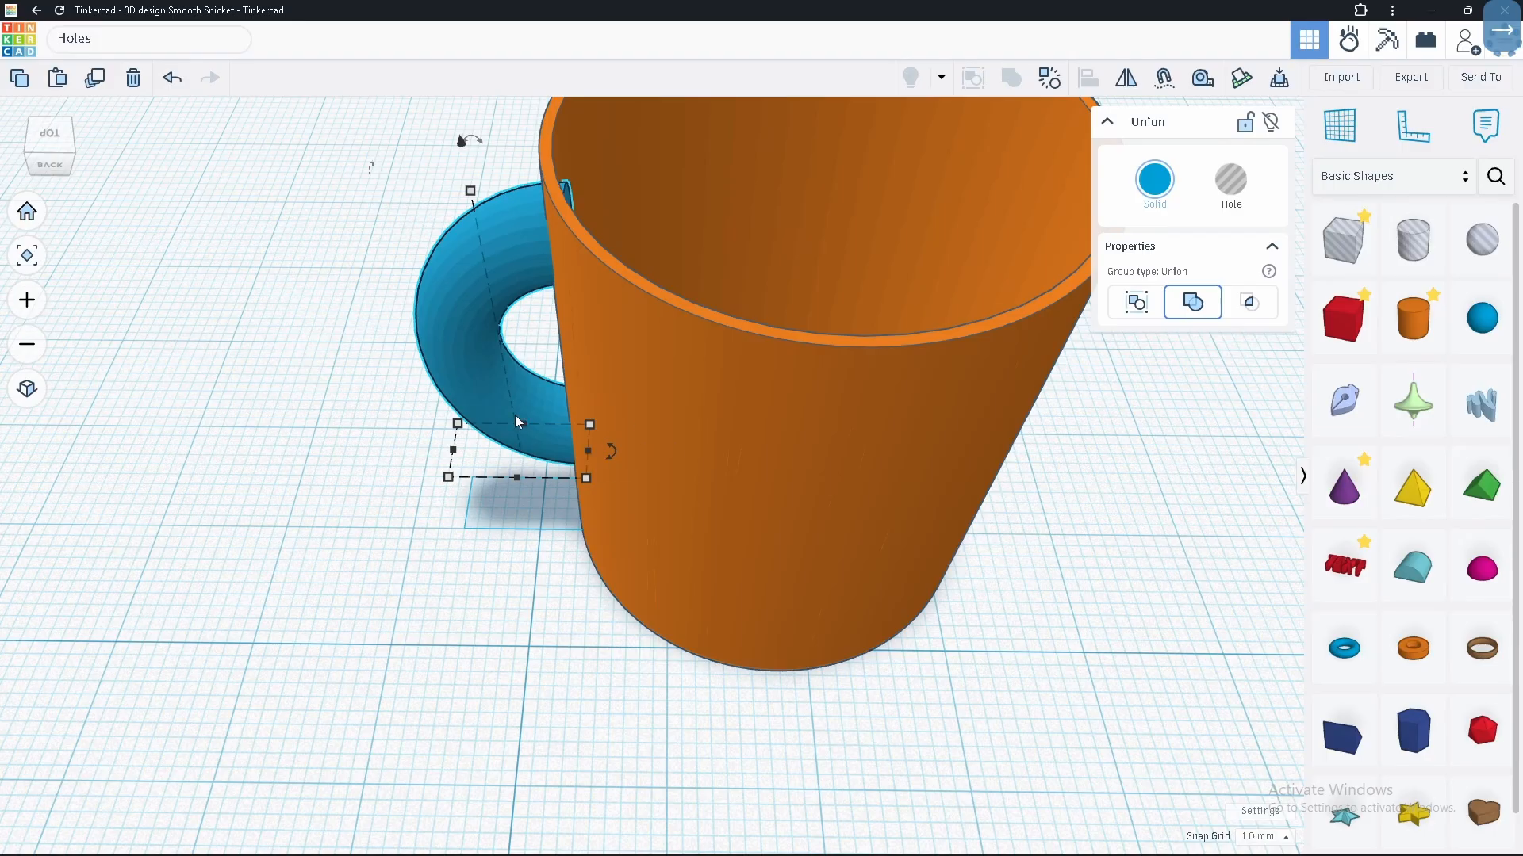
{"action": "right_click_drag", "start_coordinate": [516, 416], "coordinate": [282, 452]}
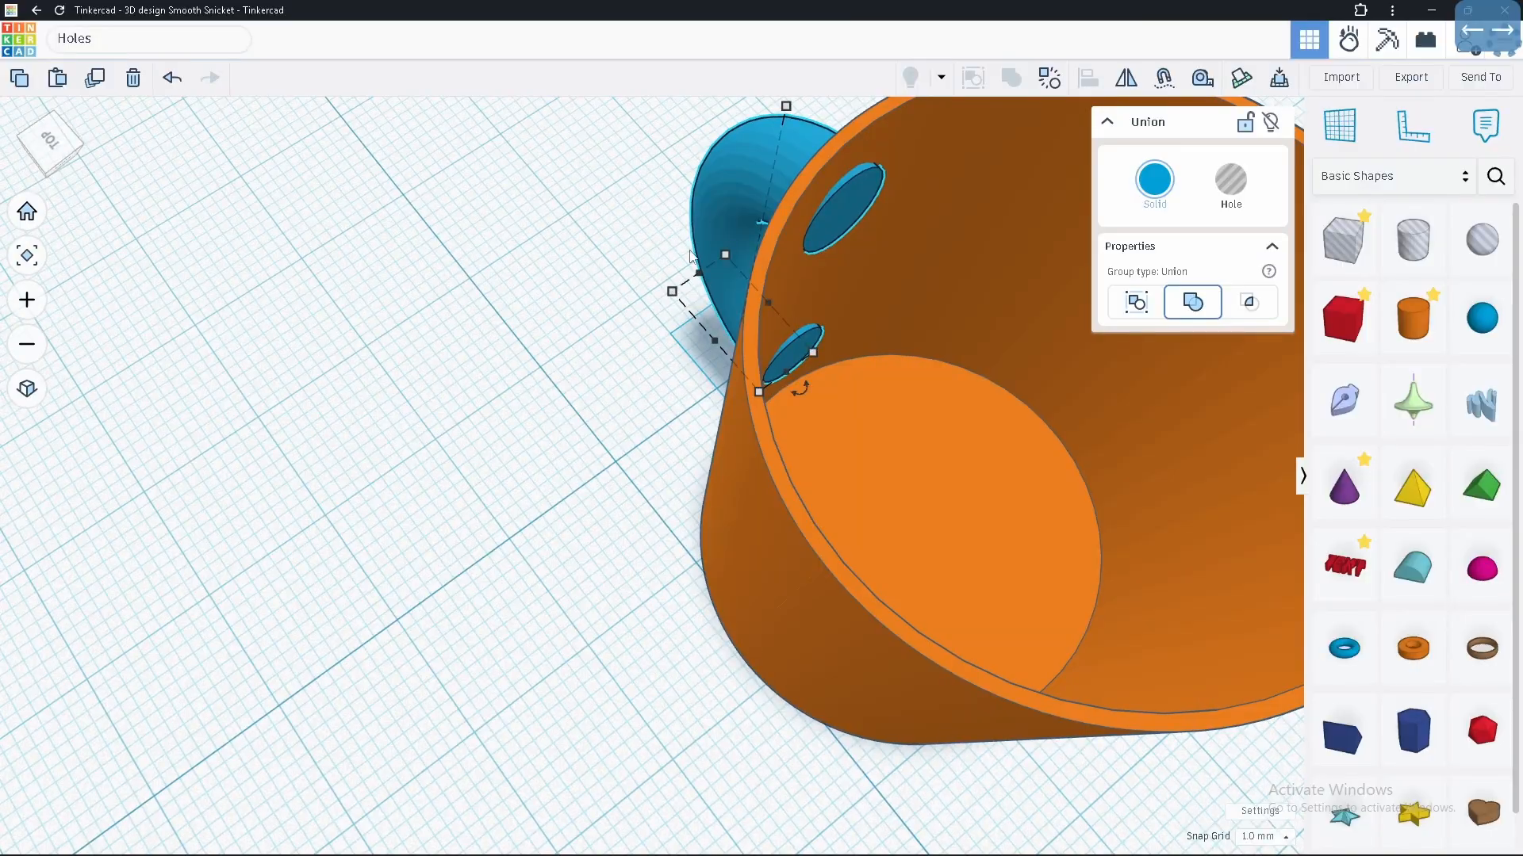
{"action": "right_click_drag", "start_coordinate": [854, 201], "coordinate": [1031, 187]}
{"action": "right_click_drag", "start_coordinate": [712, 250], "coordinate": [791, 219]}
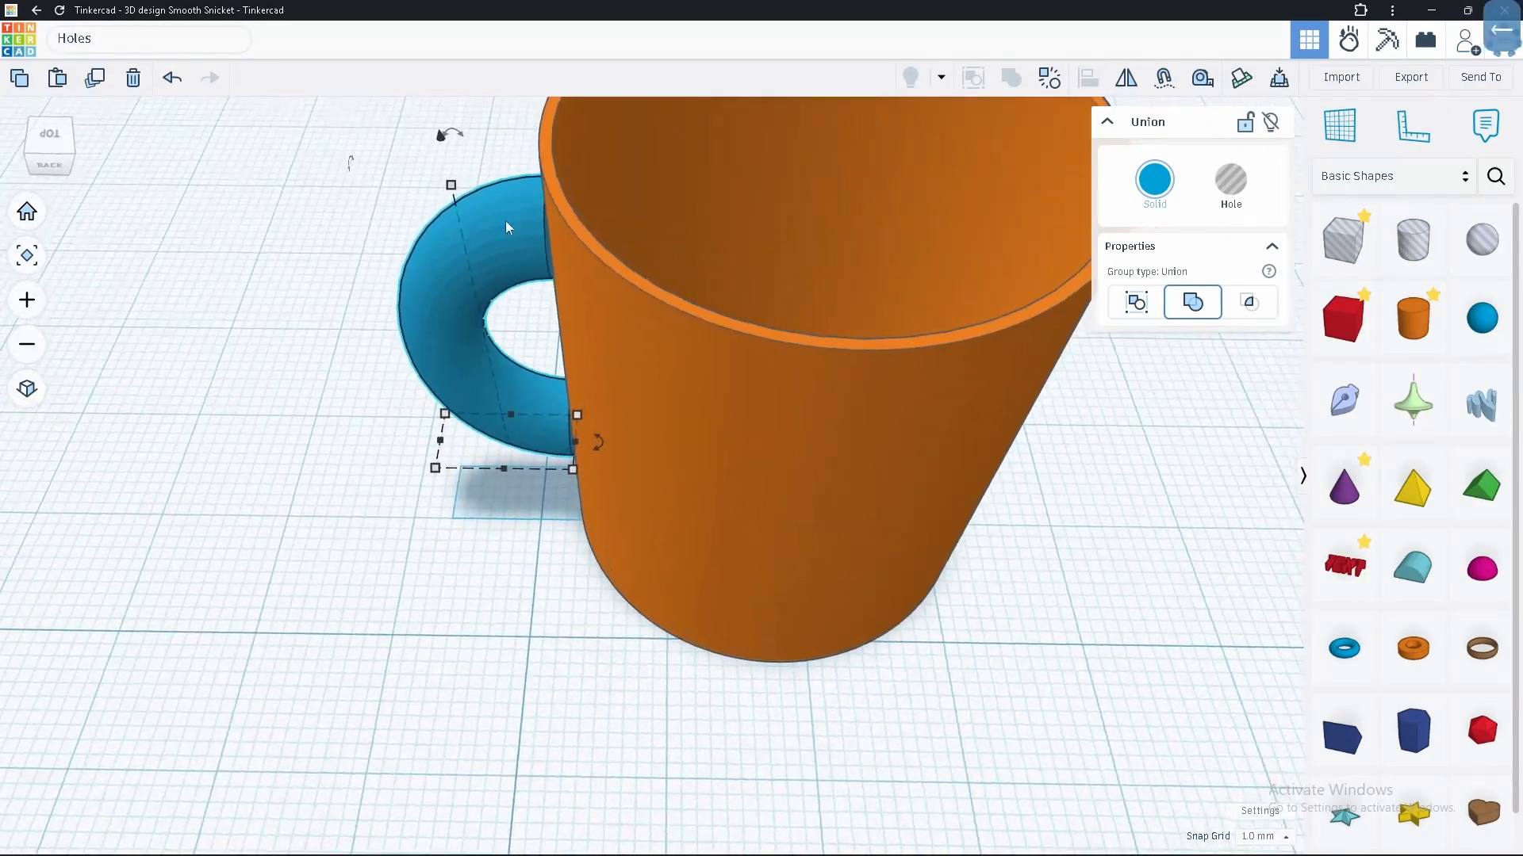
Pull the handle out of the cup wall and move it 22 mm clear of the cup.
{"action": "scroll", "coordinate": [519, 233], "scroll_direction": "up", "scroll_amount": 4}
{"action": "right_click_drag", "start_coordinate": [634, 280], "coordinate": [653, 279]}
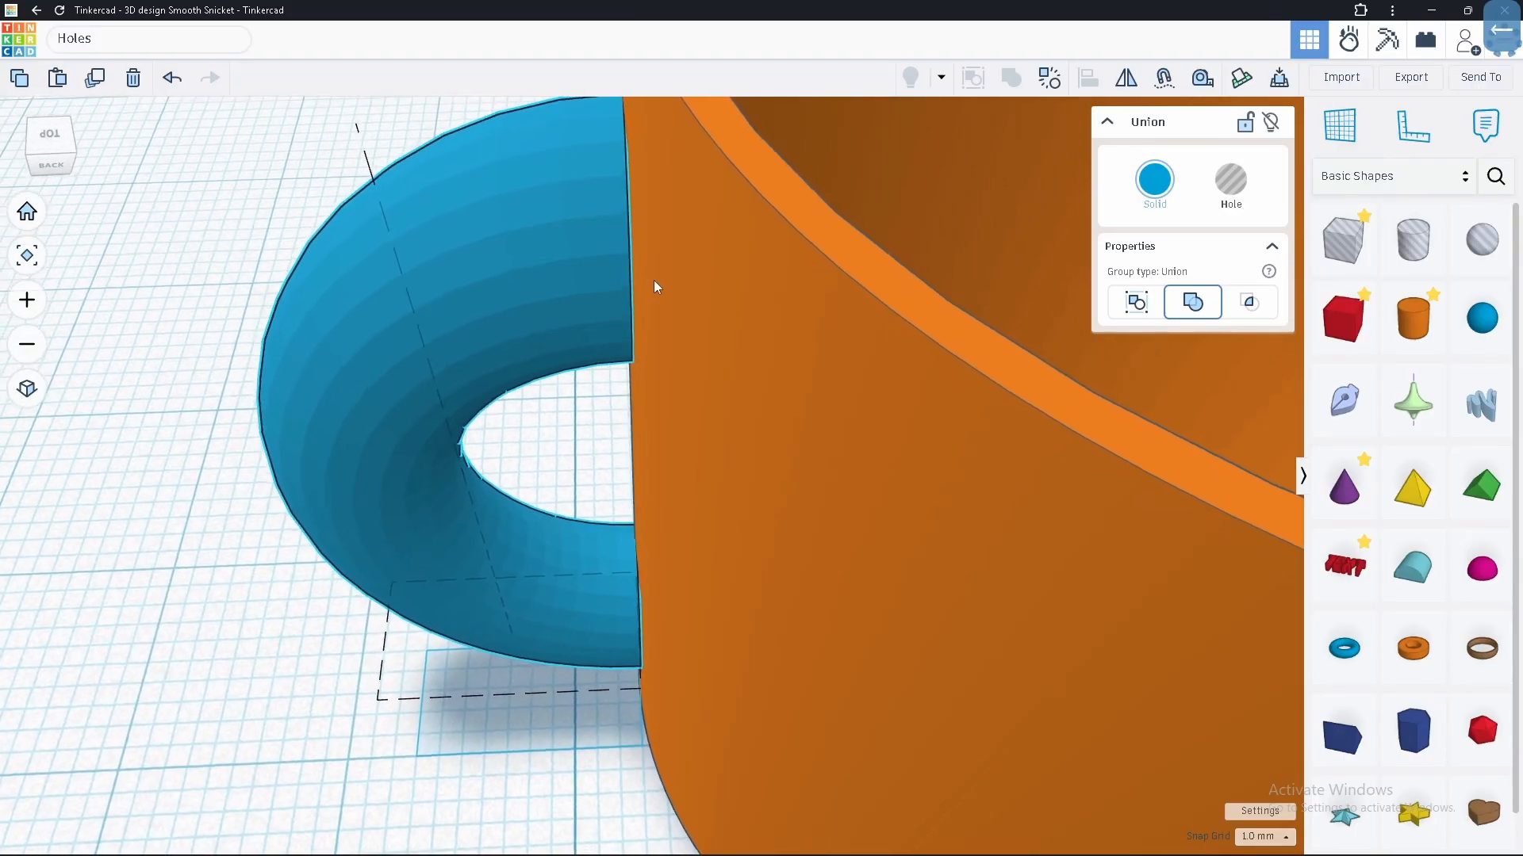
{"action": "scroll", "coordinate": [636, 278], "scroll_direction": "down", "scroll_amount": 5}
{"action": "left_click_drag", "start_coordinate": [602, 297], "coordinate": [591, 298]}
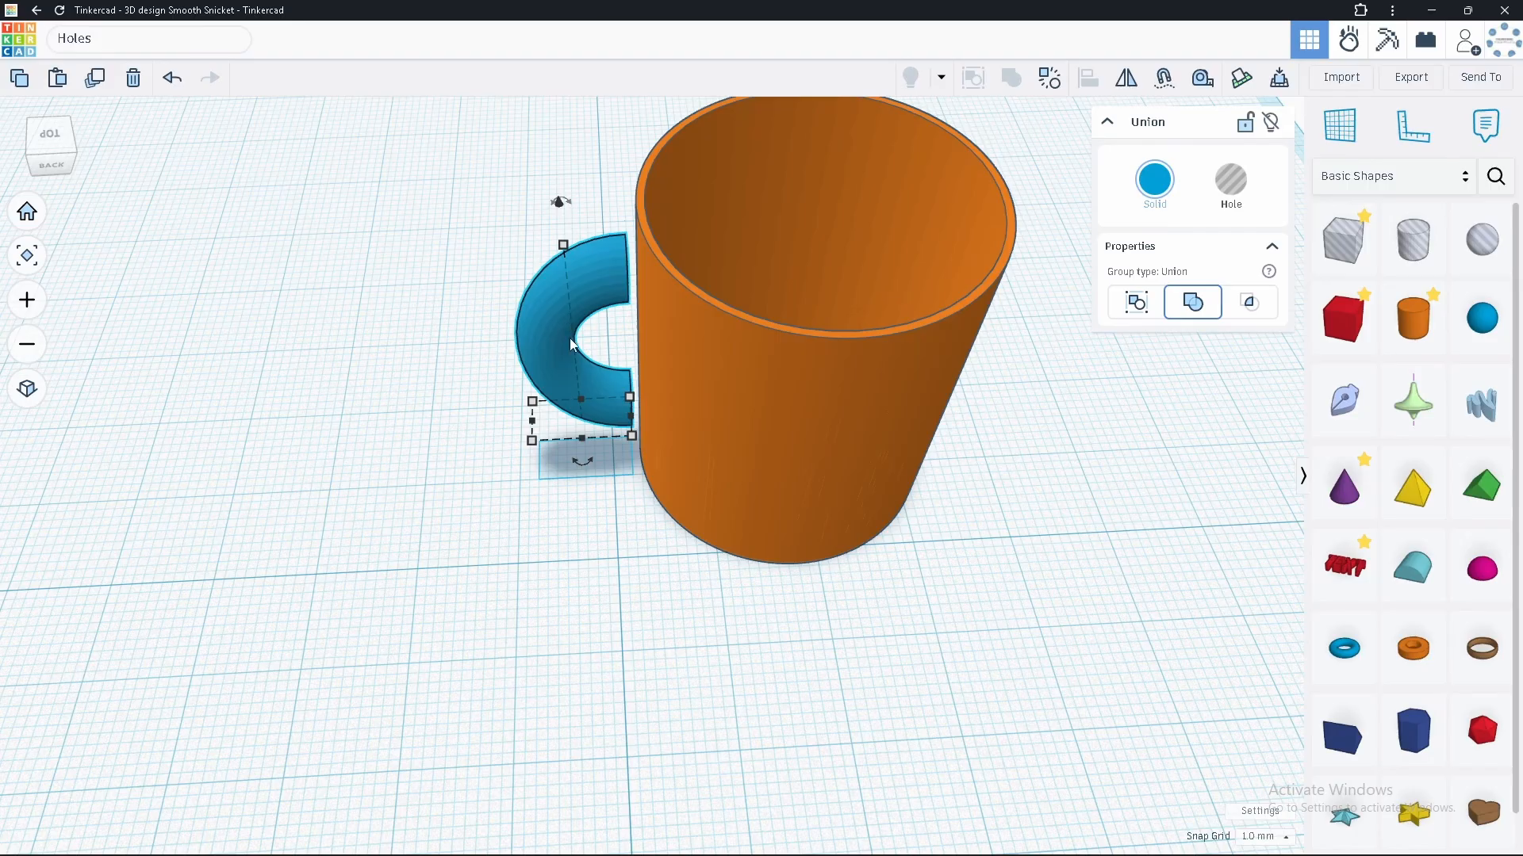
{"action": "left_click_drag", "start_coordinate": [555, 365], "coordinate": [305, 354]}
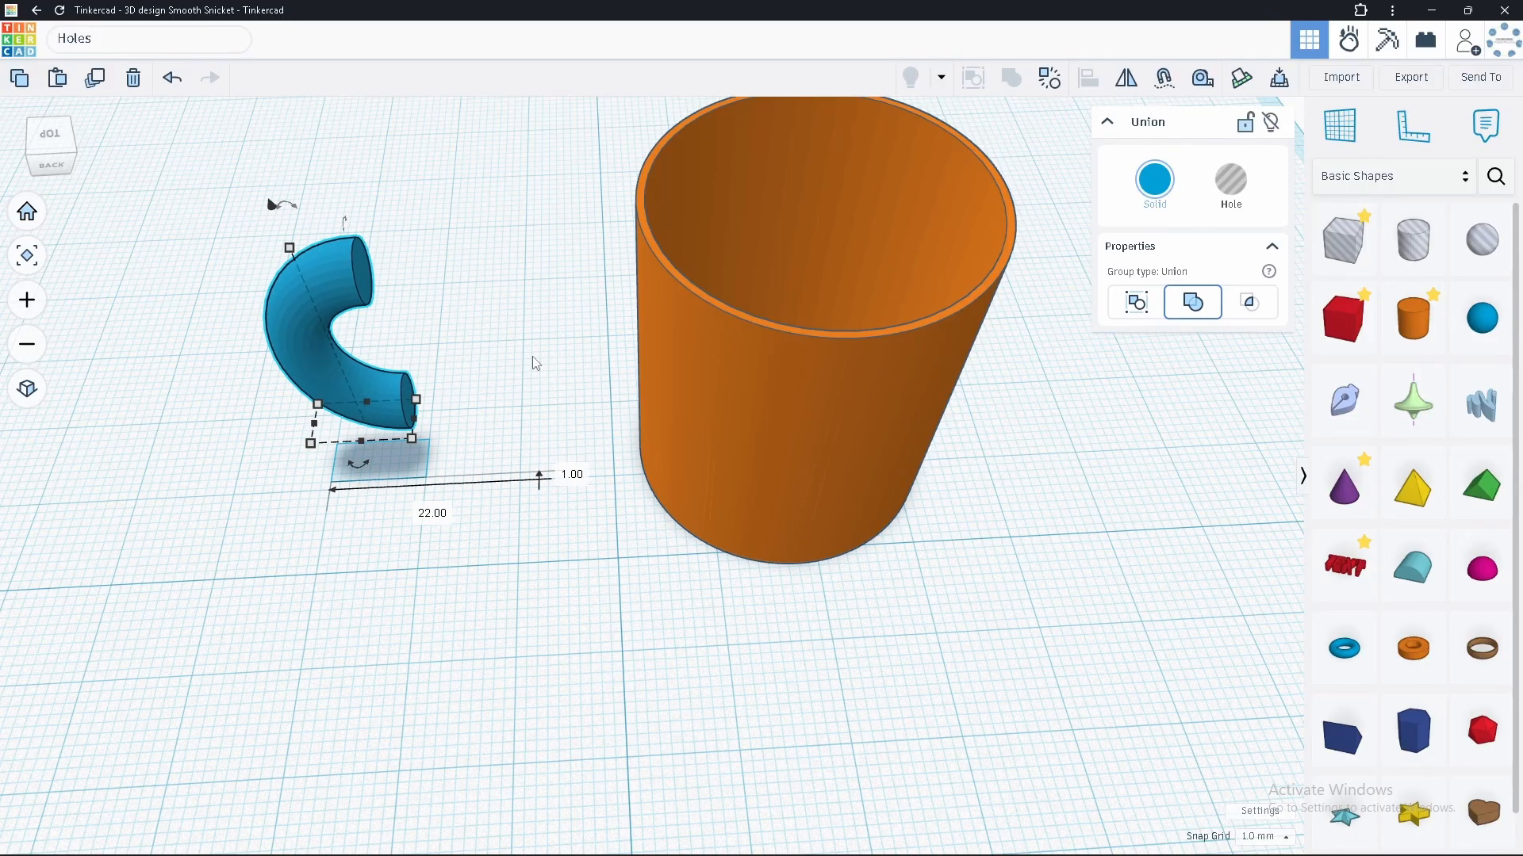
Ungroup the cup into its solid and hole cylinders, and move the handle 24 mm back into the cup wall.
{"action": "left_click", "coordinate": [748, 351]}
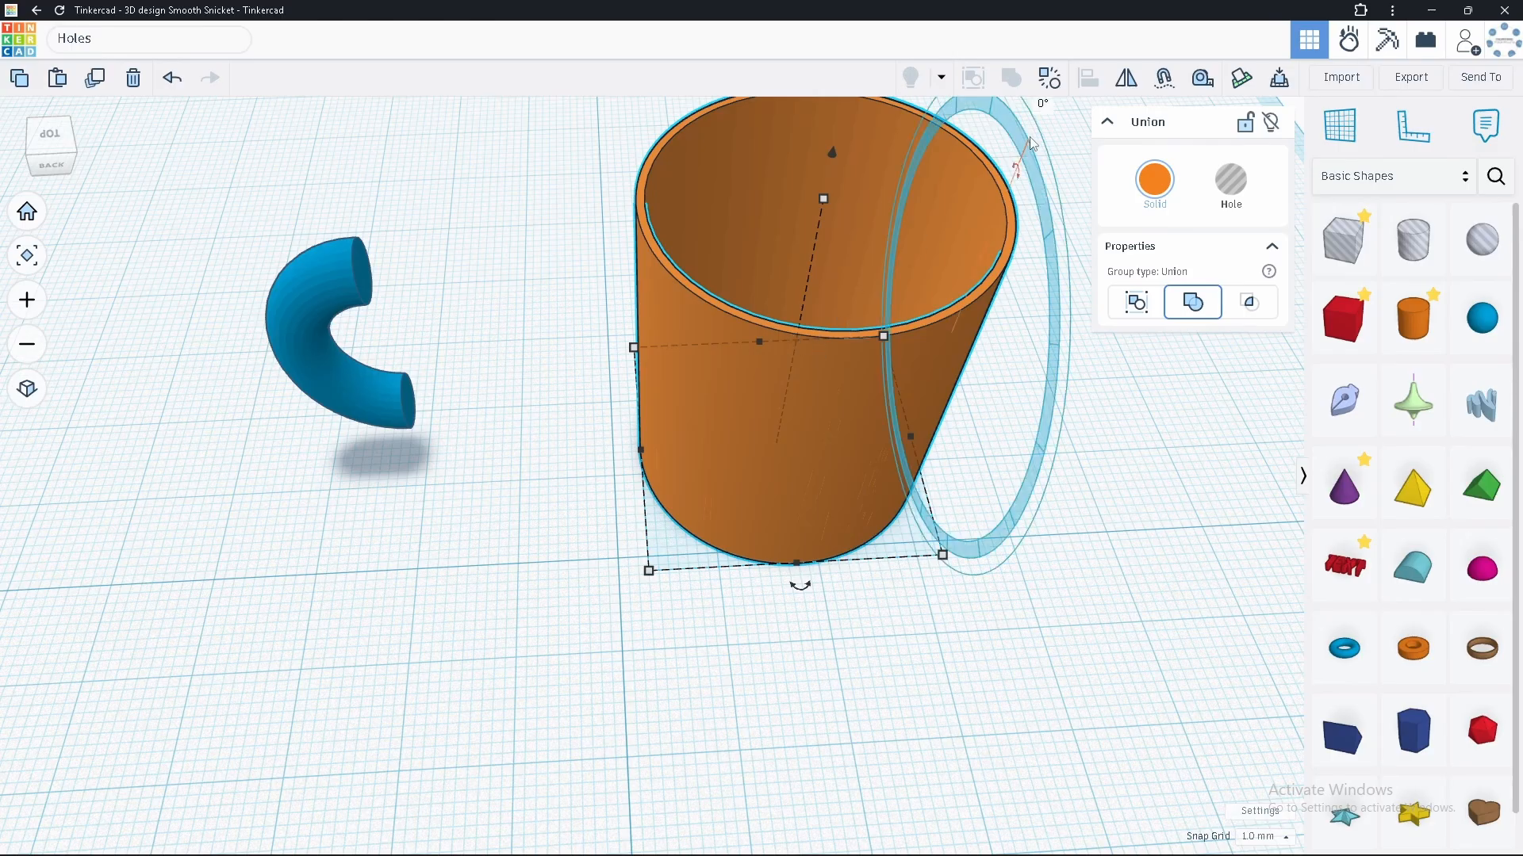
{"action": "left_click", "coordinate": [1050, 78]}
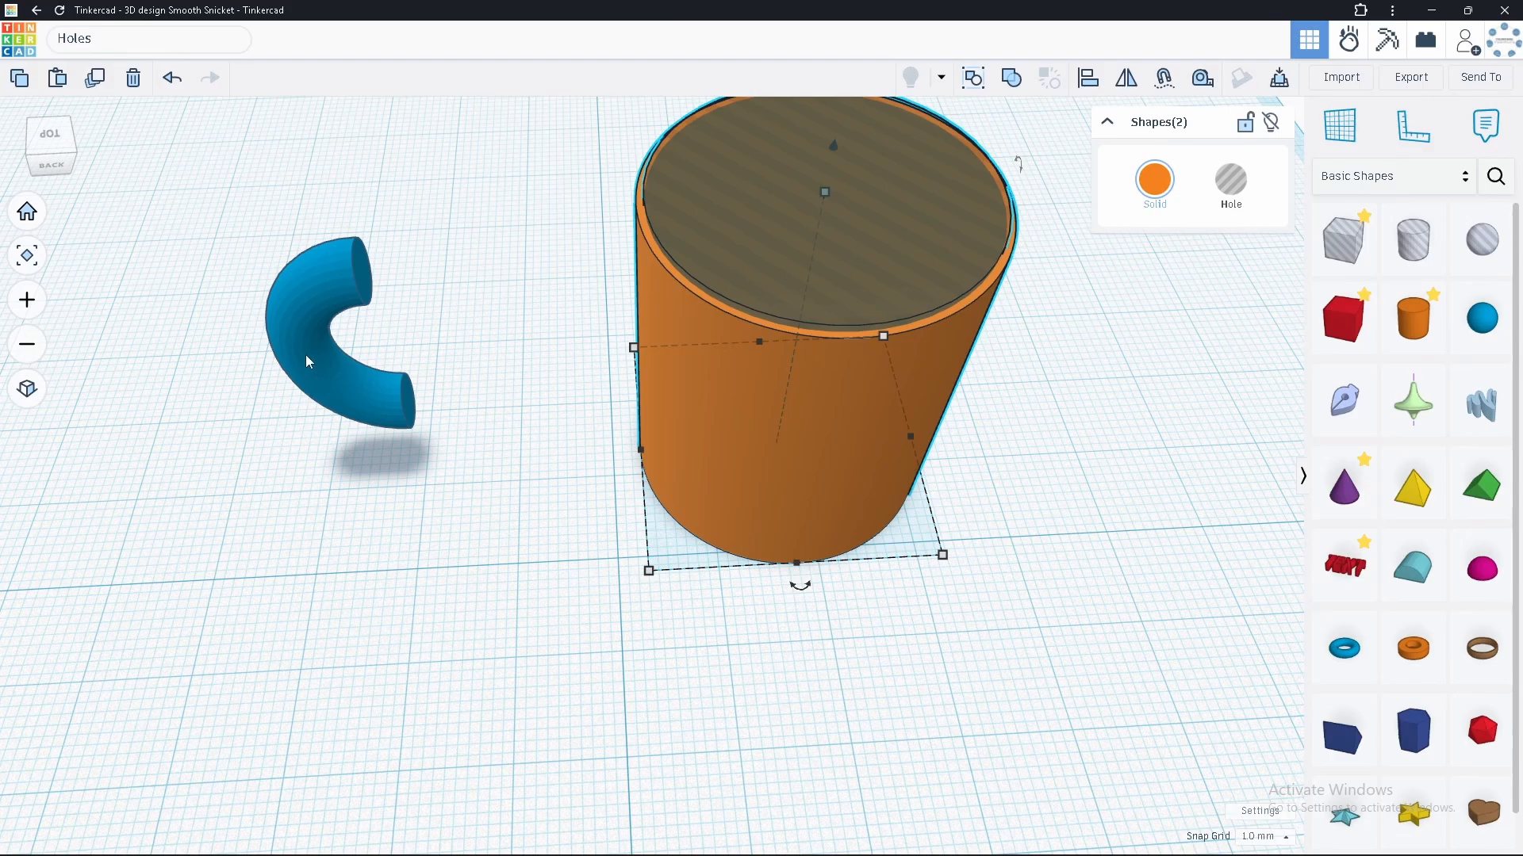
{"action": "left_click_drag", "start_coordinate": [306, 354], "coordinate": [574, 361]}
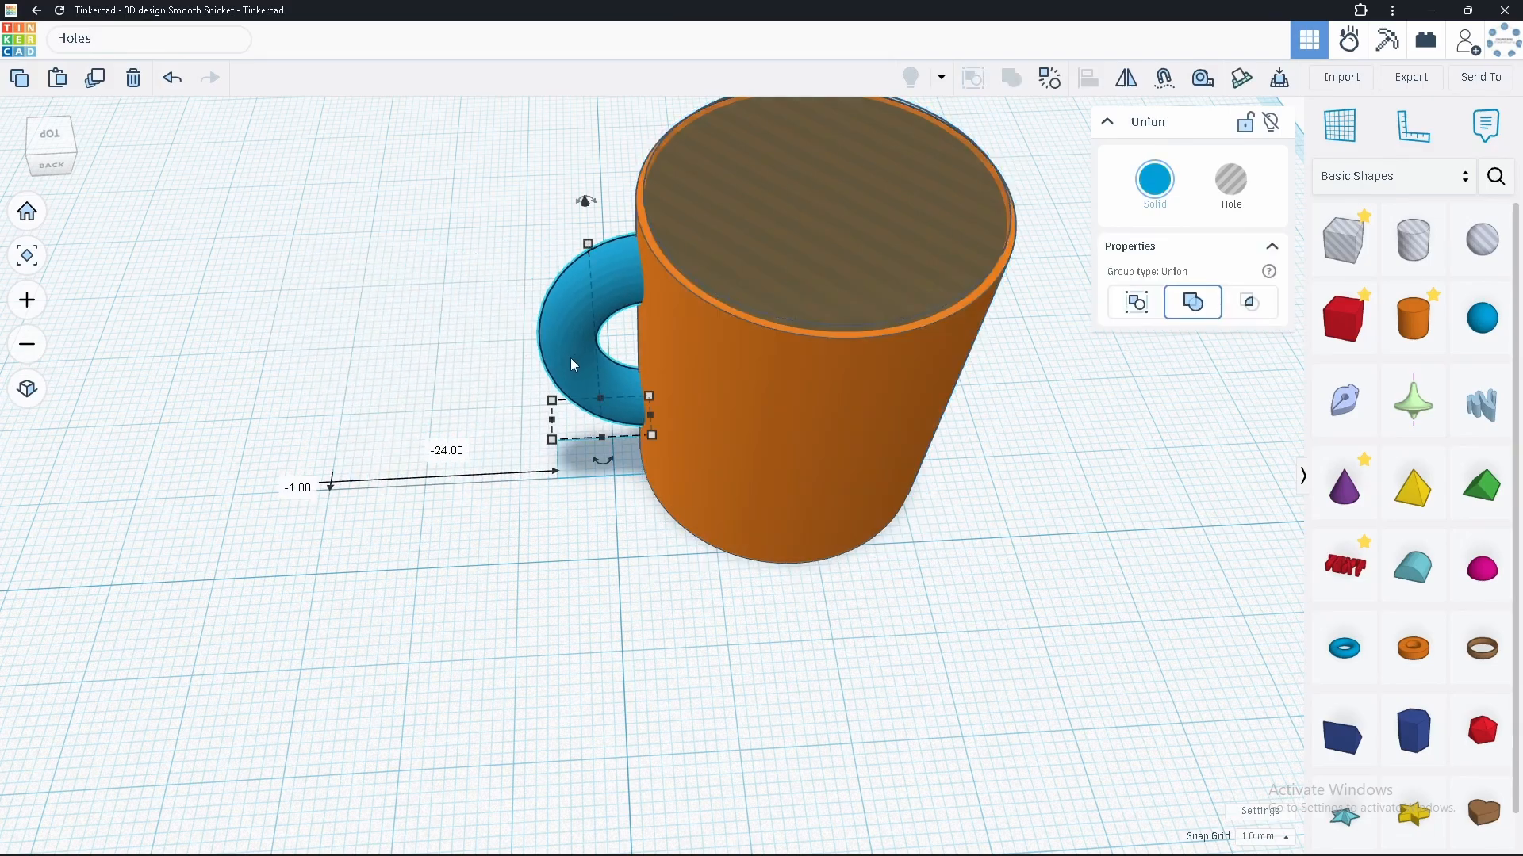
{"action": "right_click_drag", "start_coordinate": [570, 359], "coordinate": [20, 724]}
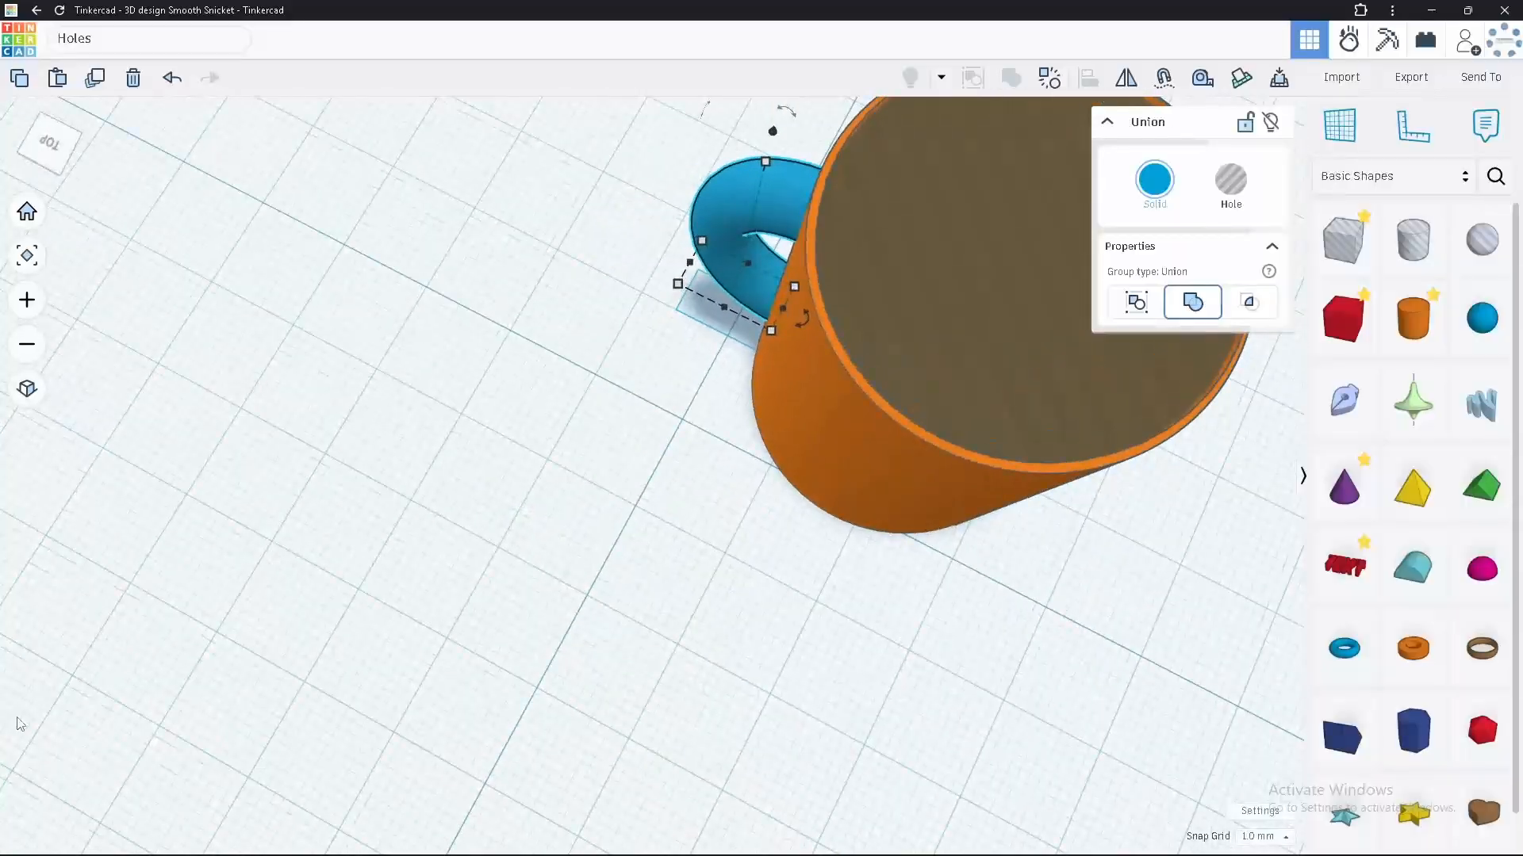
{"action": "right_click_drag", "start_coordinate": [441, 589], "coordinate": [541, 661]}
{"action": "right_click_drag", "start_coordinate": [383, 478], "coordinate": [402, 505]}
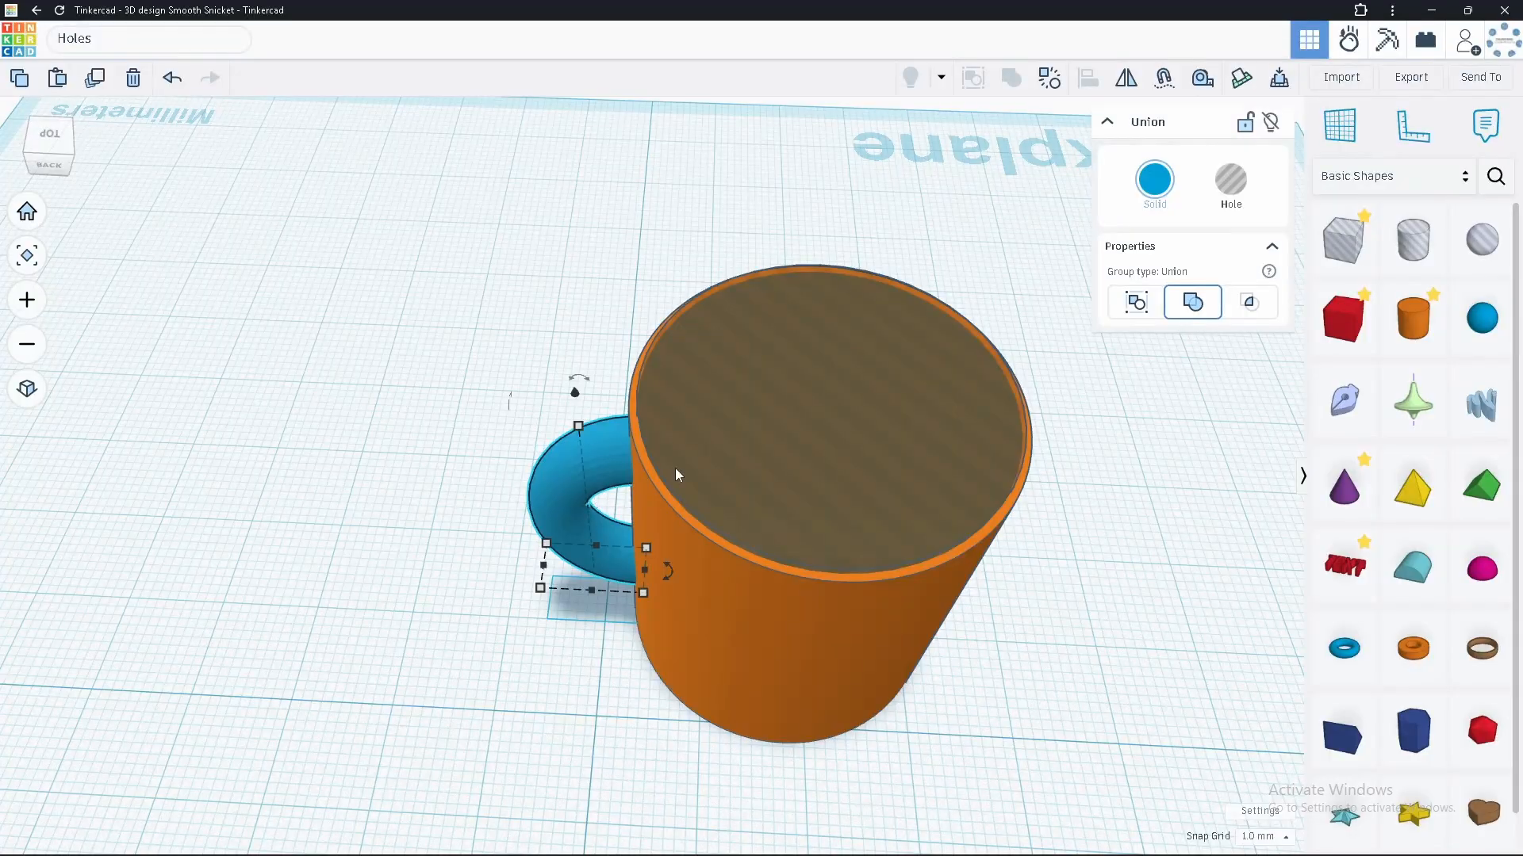
{"action": "scroll", "coordinate": [676, 474], "scroll_direction": "up", "scroll_amount": 2}
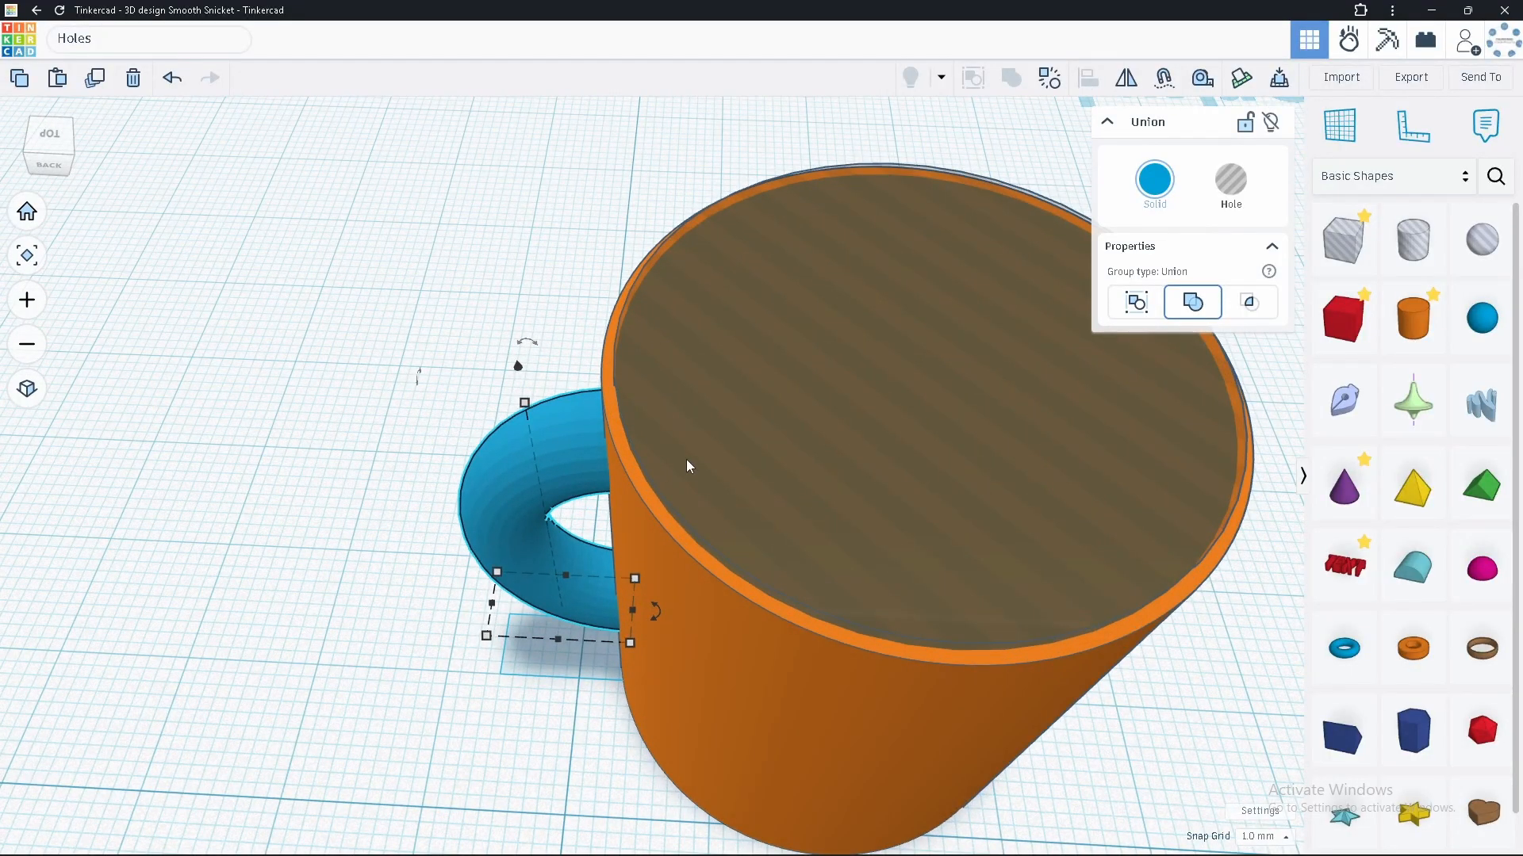
{"action": "mouse_move", "coordinate": [686, 459]}
{"action": "right_mouse_down"}
{"action": "mouse_move", "coordinate": [592, 497]}
{"action": "mouse_move", "coordinate": [645, 504]}
{"action": "mouse_move", "coordinate": [680, 476]}
{"action": "right_mouse_up"}
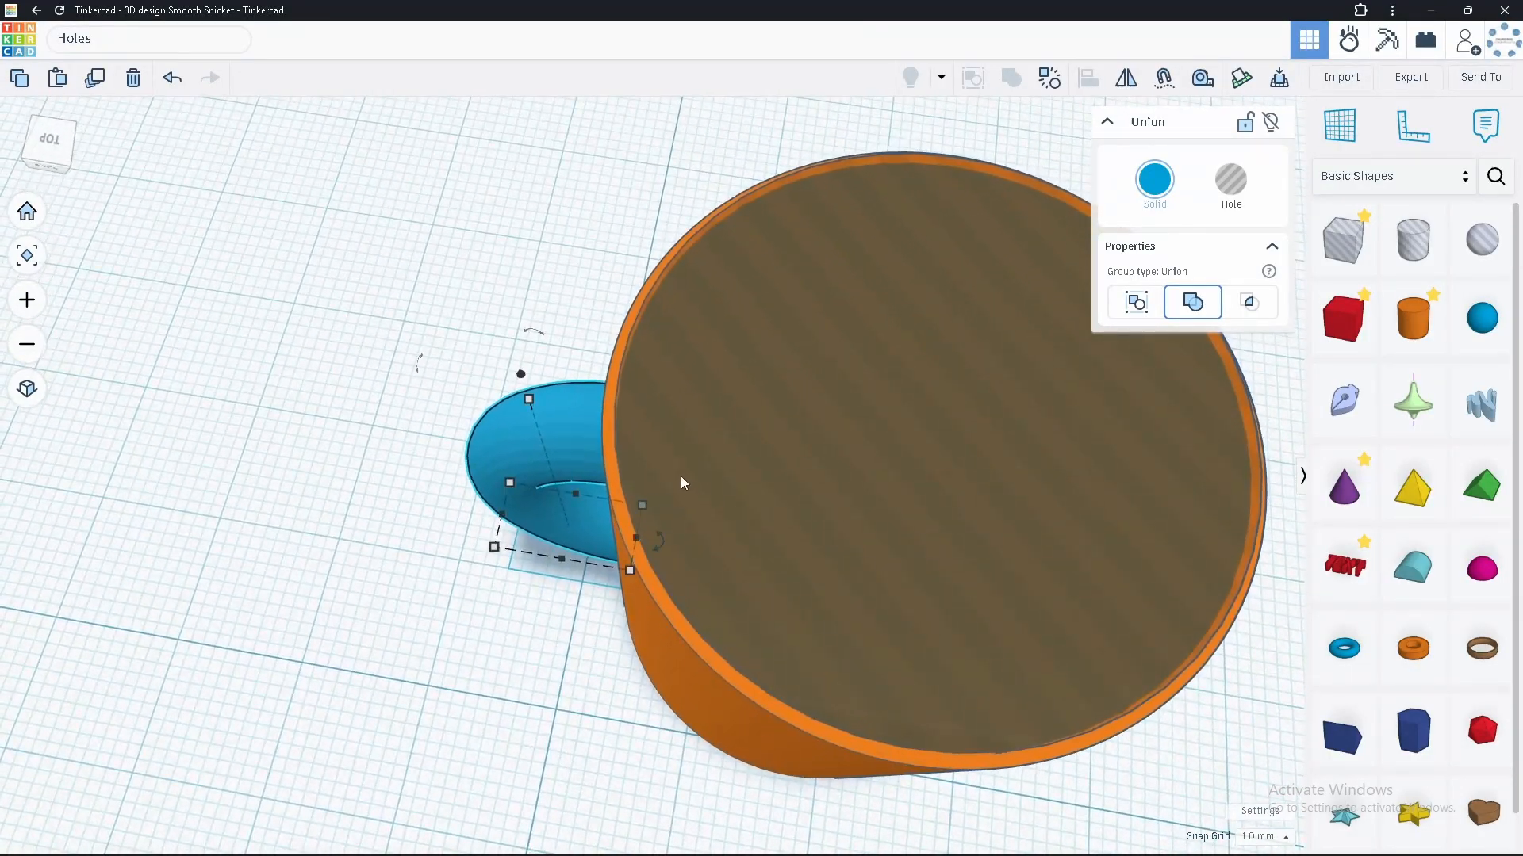
{"action": "left_click", "coordinate": [668, 434]}
{"action": "mouse_move", "coordinate": [666, 446]}
{"action": "left_mouse_down"}
{"action": "mouse_move", "coordinate": [797, 453]}
{"action": "mouse_move", "coordinate": [673, 455]}
{"action": "left_mouse_up"}
{"action": "key", "text": "ctrl+z"}
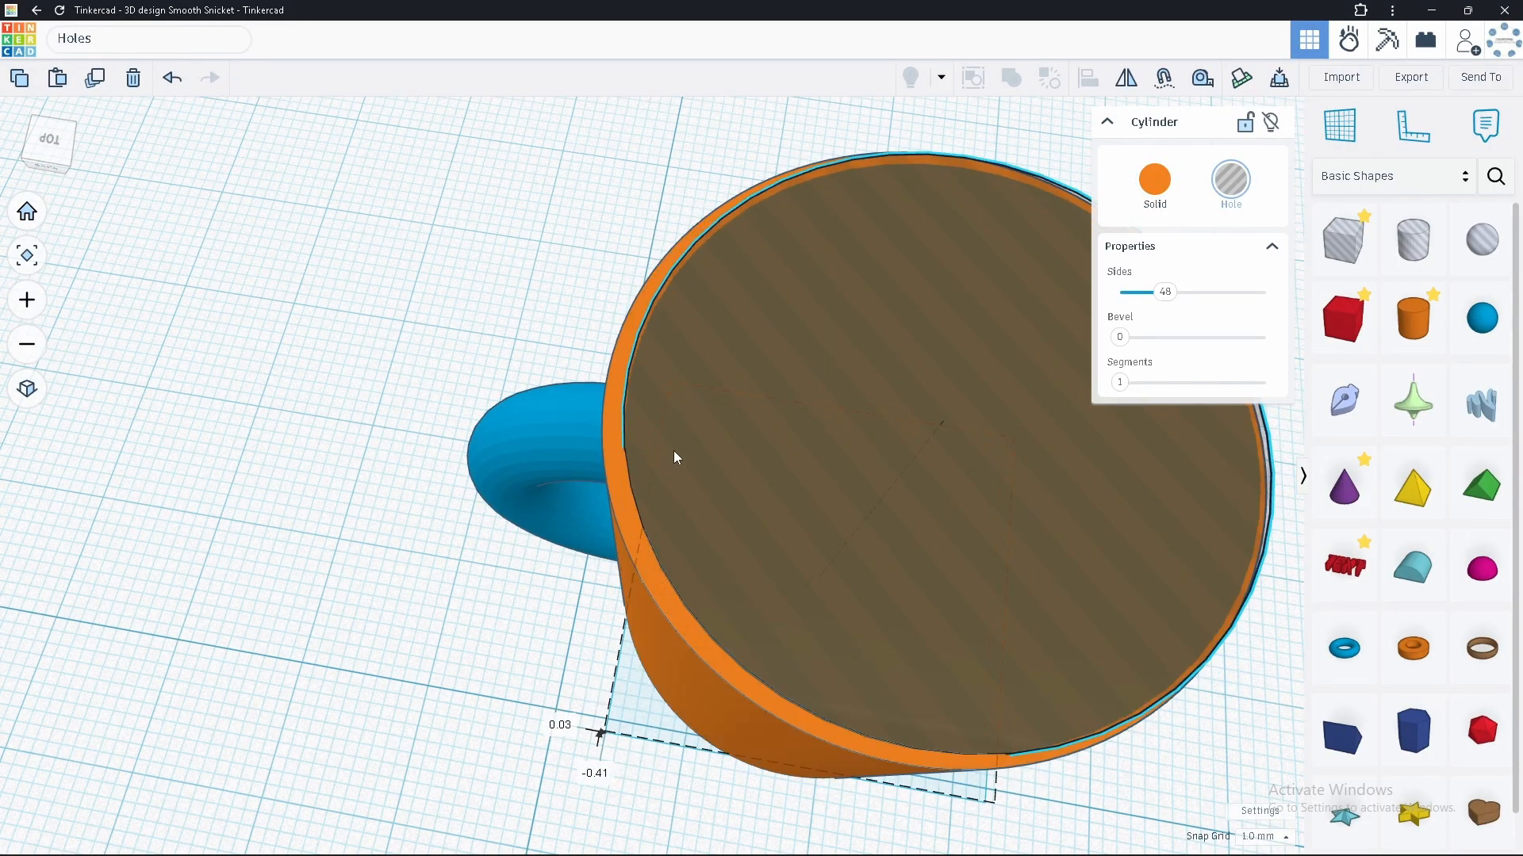
Make the outer cup cylinder transparent and inspect how far the handle ends reach through the wall.
{"action": "right_click_drag", "start_coordinate": [669, 481], "coordinate": [714, 450]}
{"action": "left_click", "coordinate": [714, 450]}
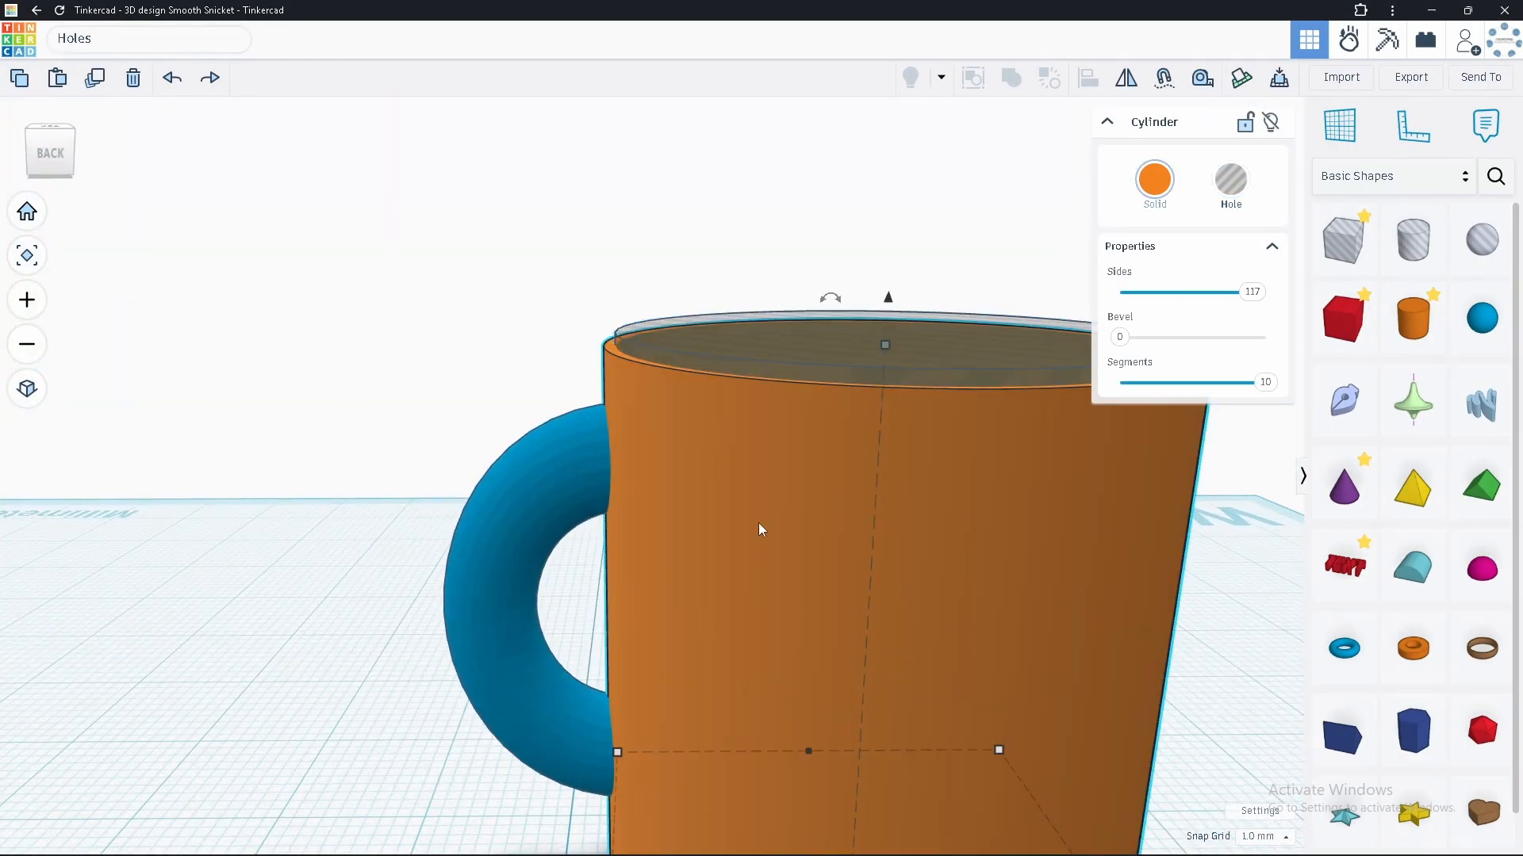
{"action": "left_click", "coordinate": [1142, 188]}
{"action": "left_click", "coordinate": [1324, 433]}
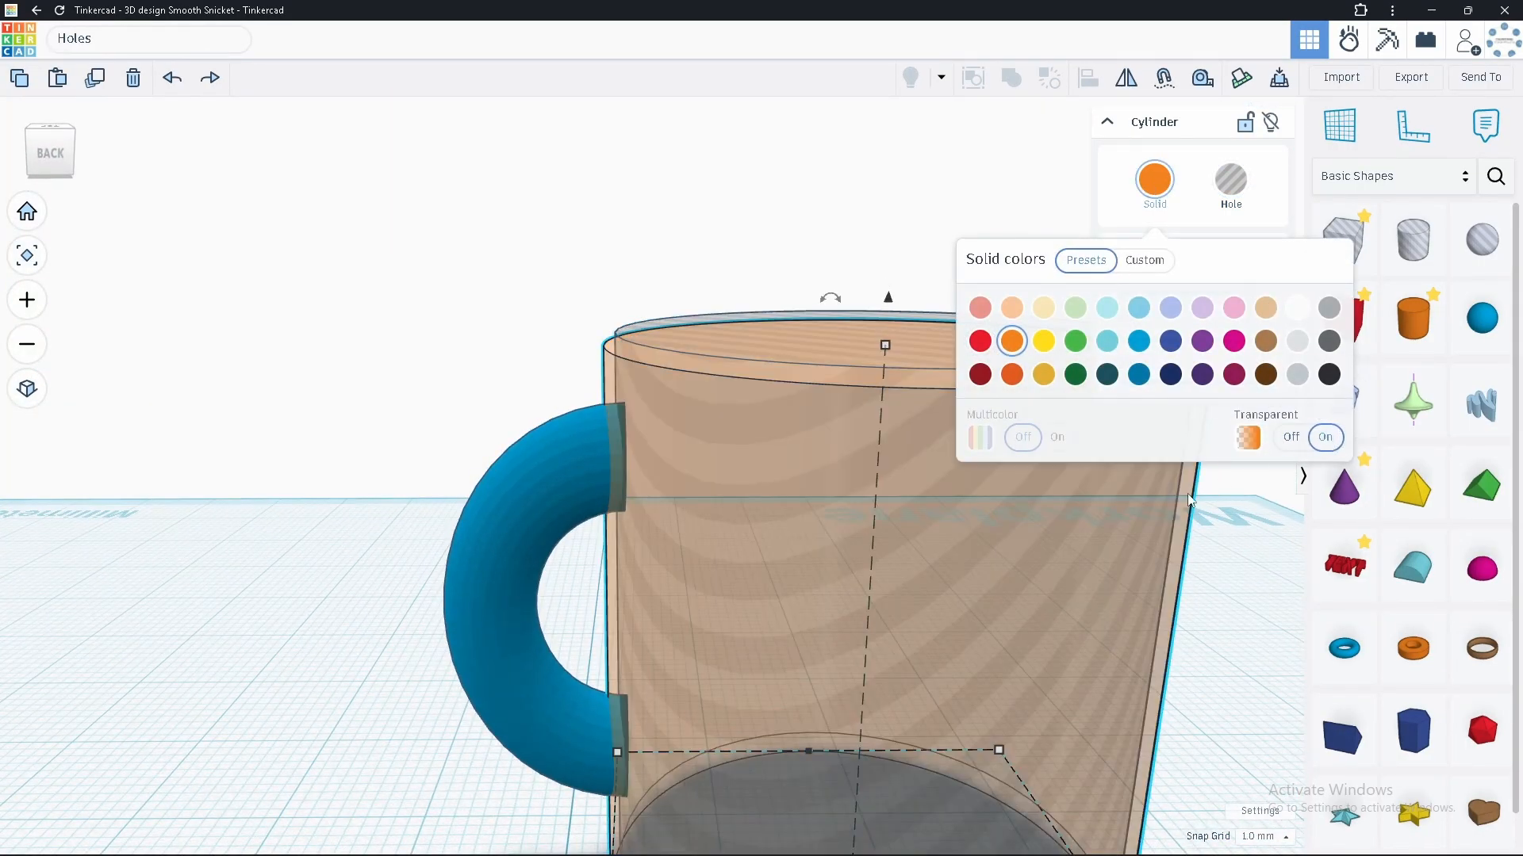
{"action": "right_click_drag", "start_coordinate": [653, 603], "coordinate": [629, 564]}
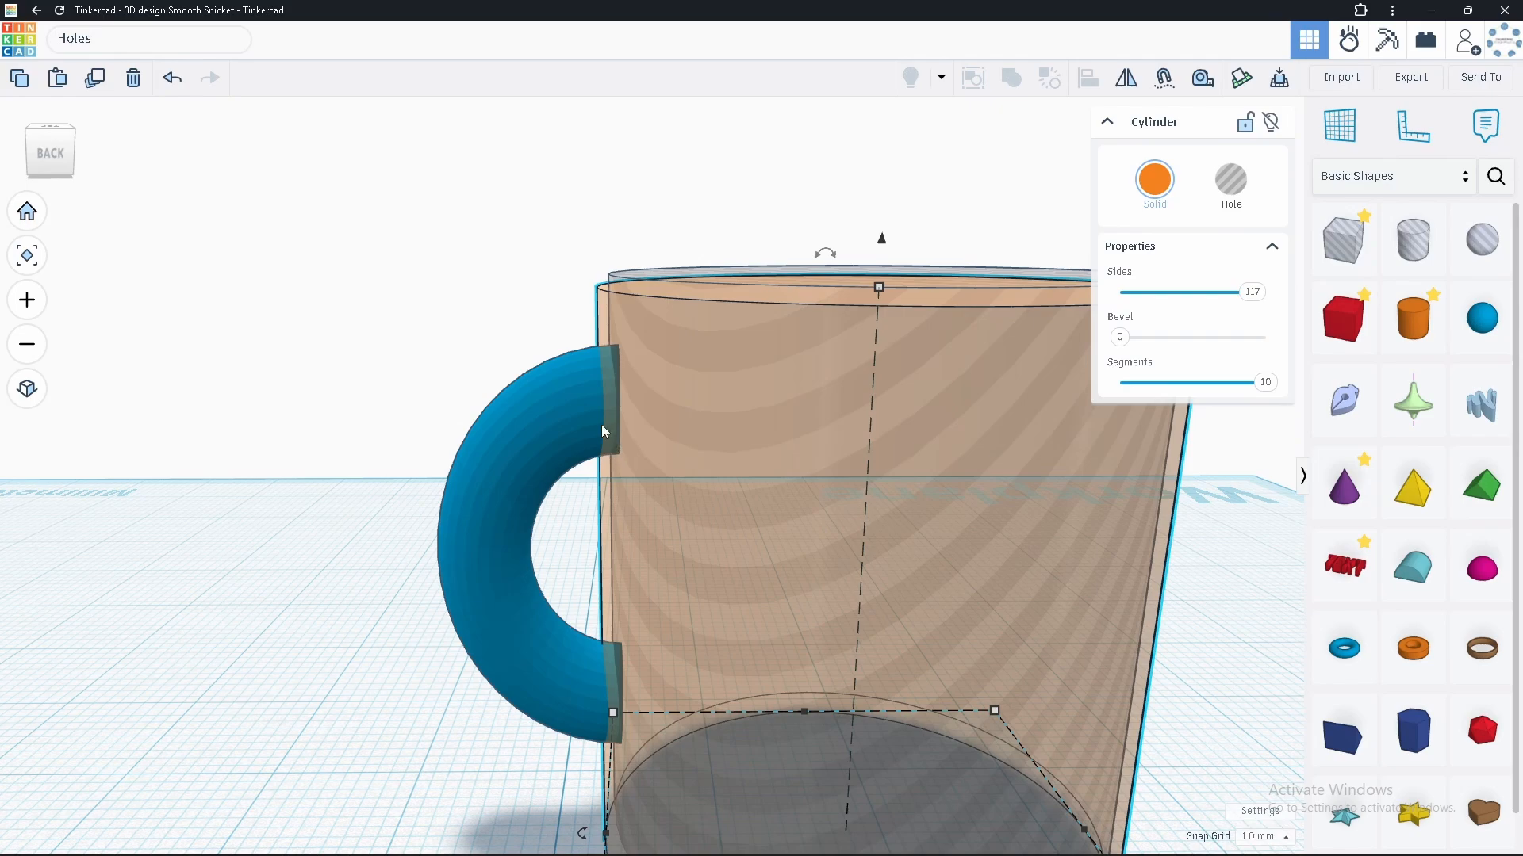
{"action": "scroll", "coordinate": [602, 431], "scroll_direction": "up", "scroll_amount": 3}
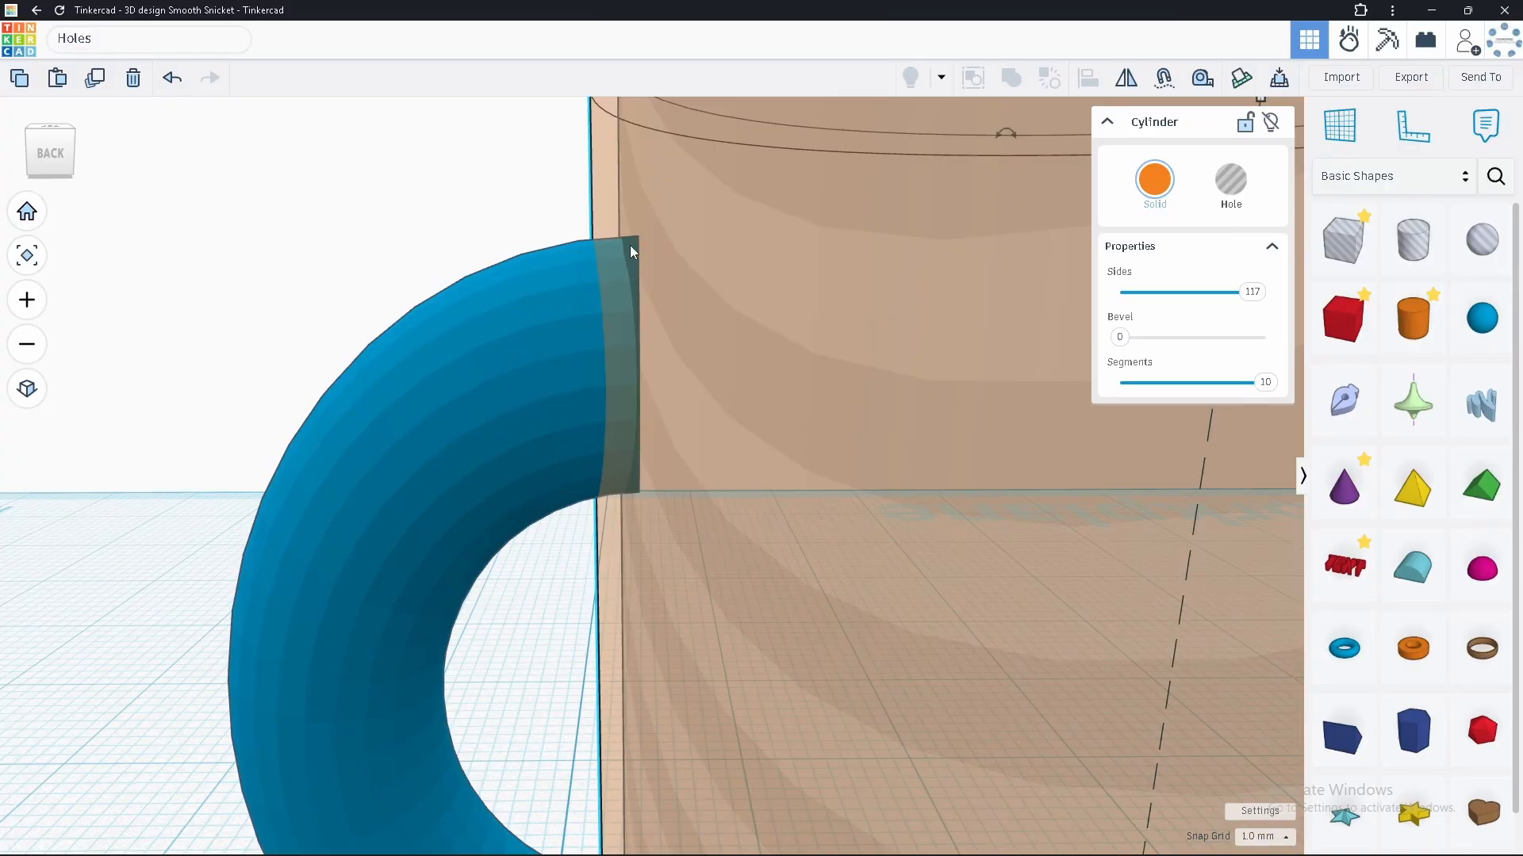
{"action": "scroll", "coordinate": [644, 312], "scroll_direction": "down", "scroll_amount": 5}
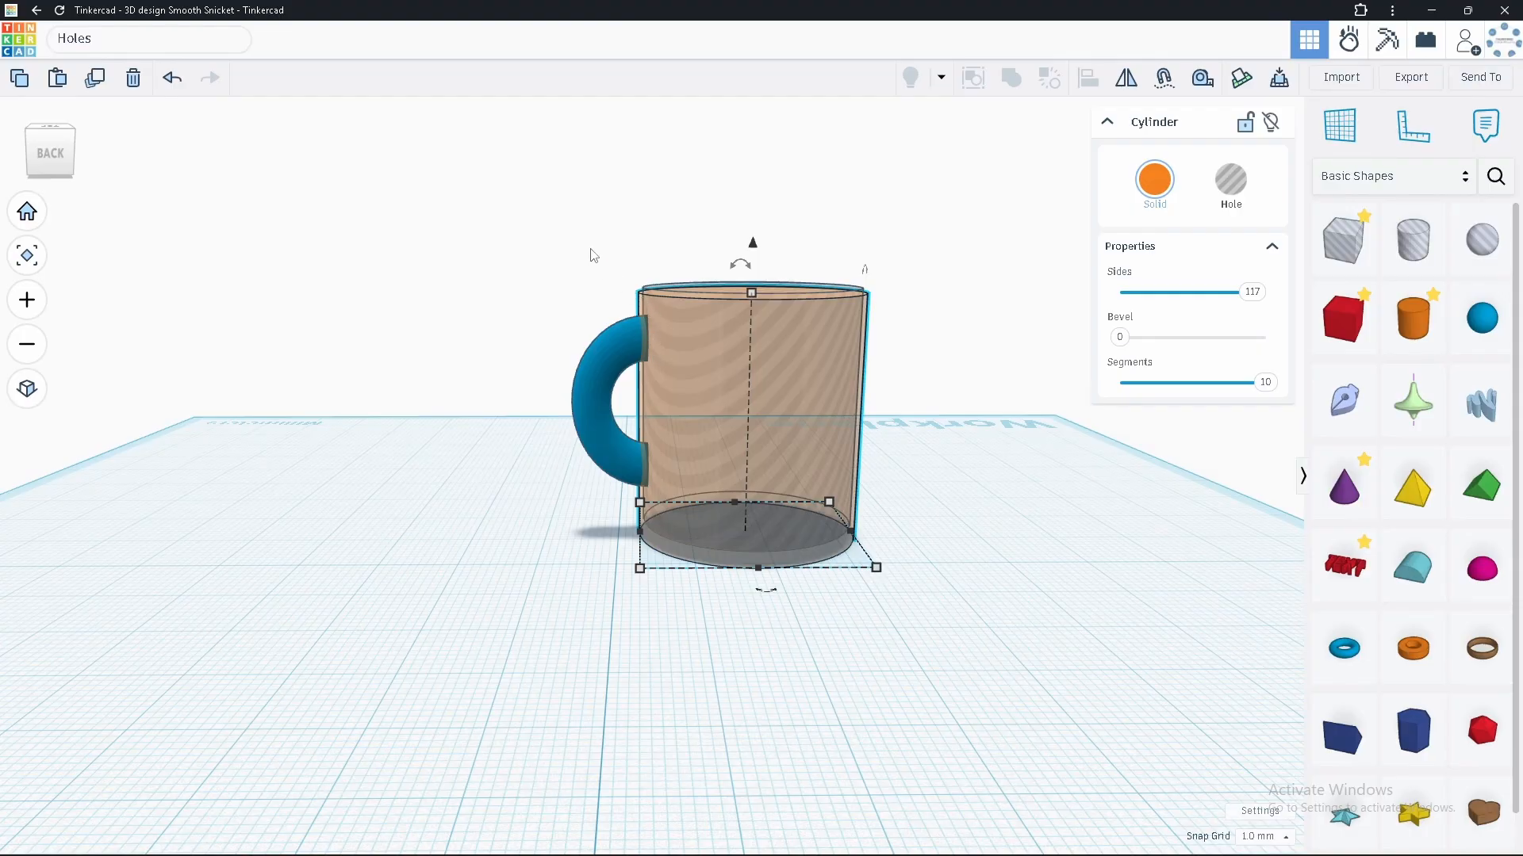
Group the handle and both cup cylinders as a union and turn on multicolor for the group.
{"action": "left_click", "coordinate": [591, 255]}
{"action": "right_click_drag", "start_coordinate": [587, 248], "coordinate": [573, 202]}
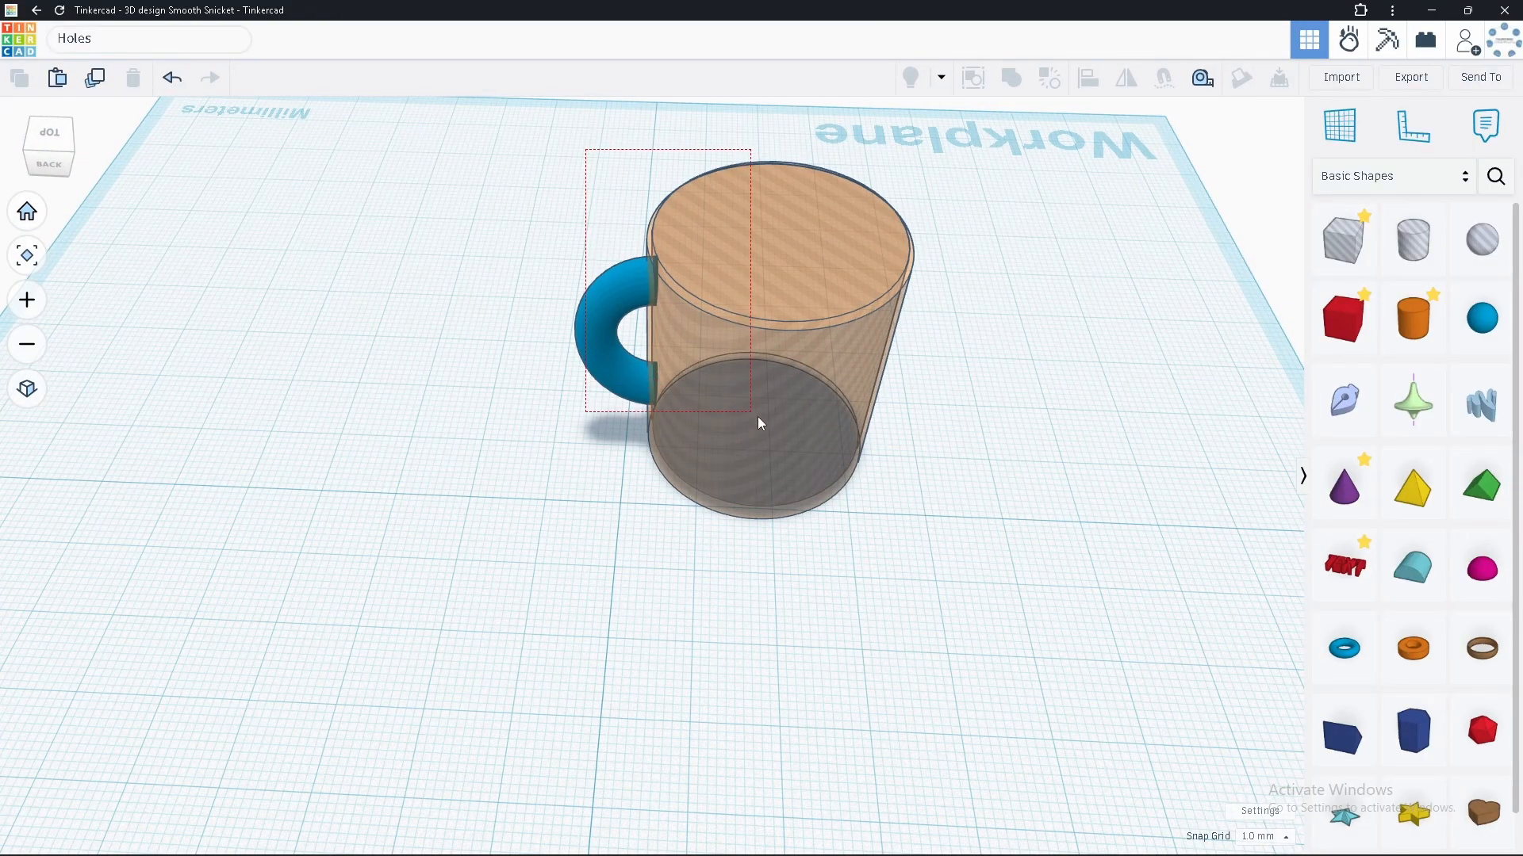
{"action": "left_click_drag", "start_coordinate": [759, 420], "coordinate": [778, 420]}
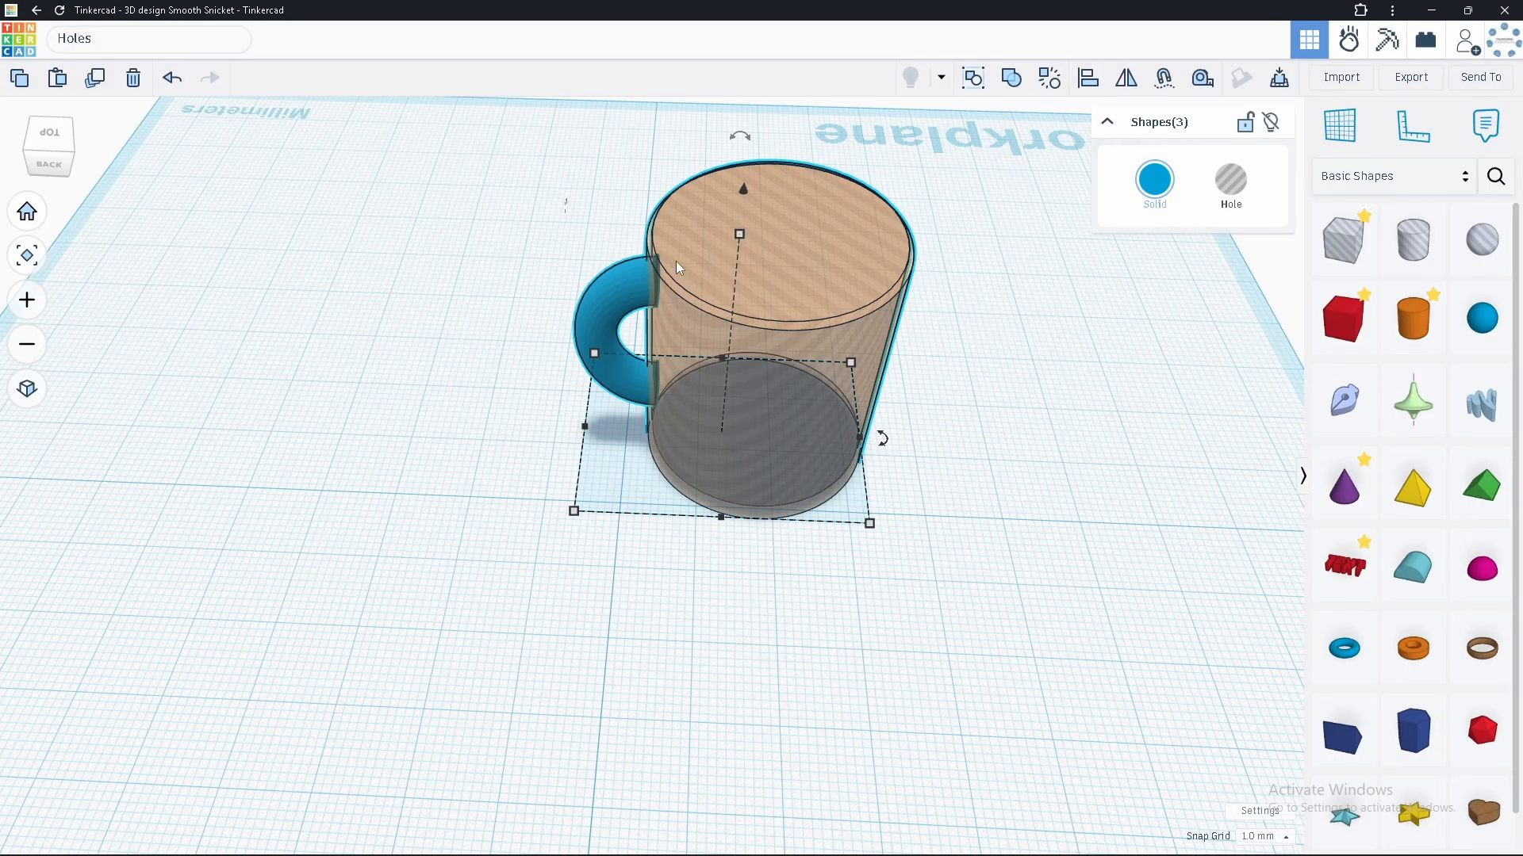
{"action": "left_click", "coordinate": [1013, 82]}
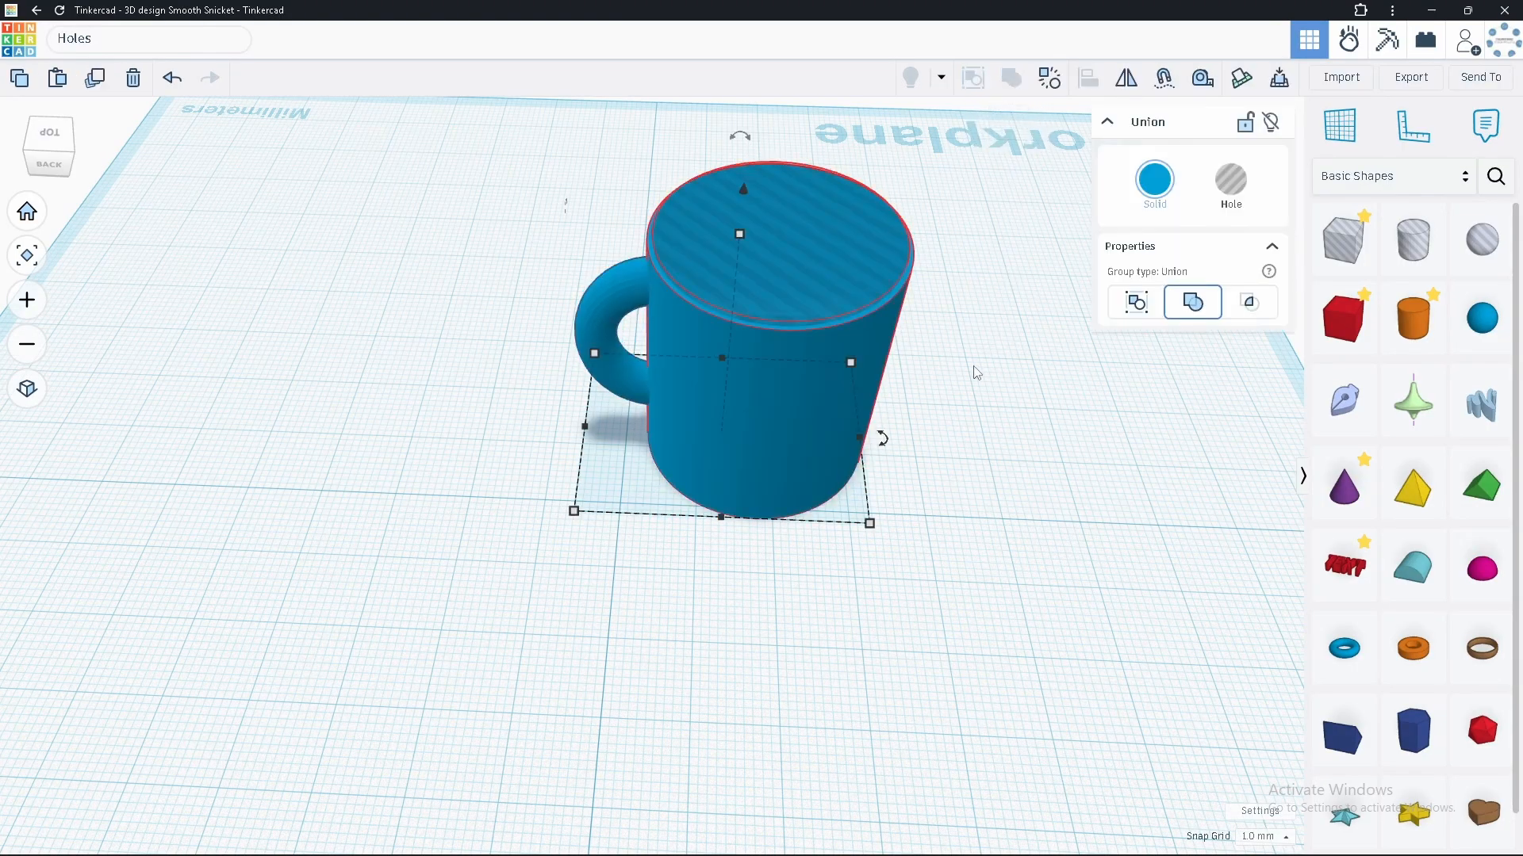
{"action": "left_click", "coordinate": [1154, 186]}
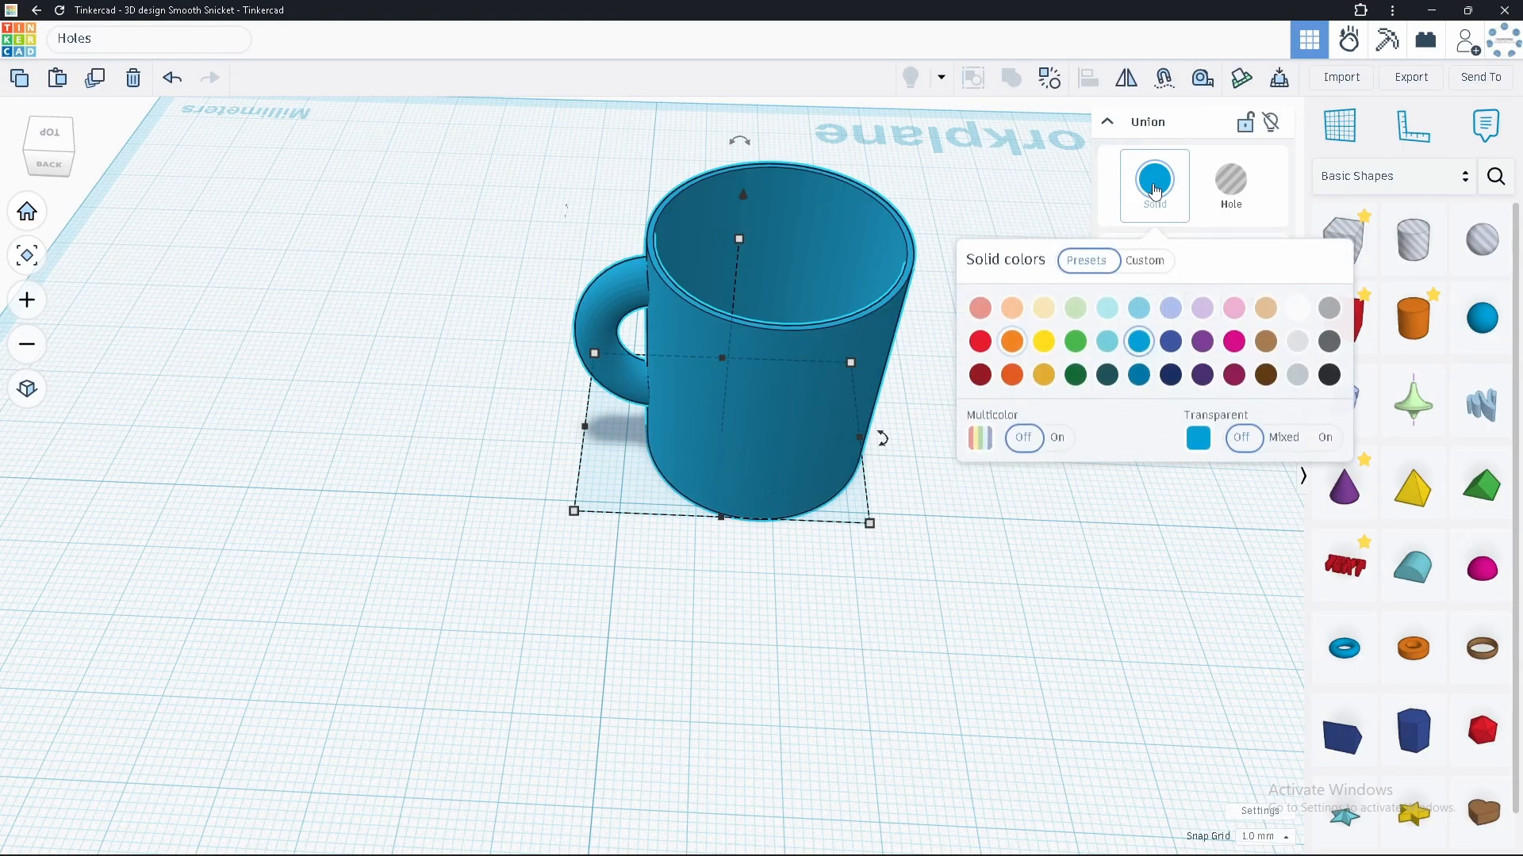
{"action": "left_click", "coordinate": [1057, 438]}
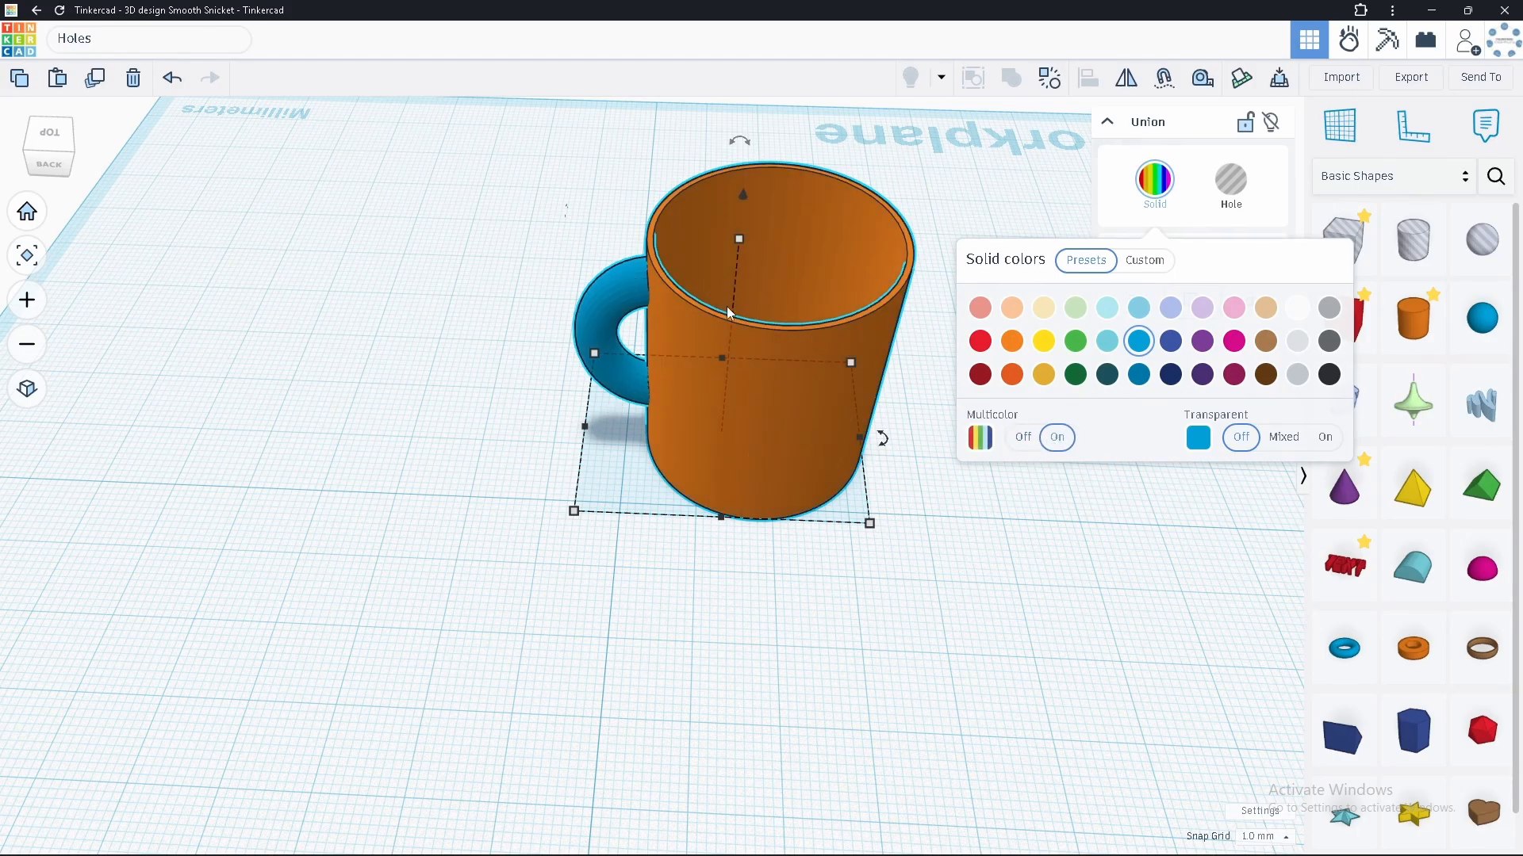
Examine the grouped mug from inside and outside, checking where the handle meets the cup wall.
{"action": "right_click_drag", "start_coordinate": [646, 279], "coordinate": [787, 554]}
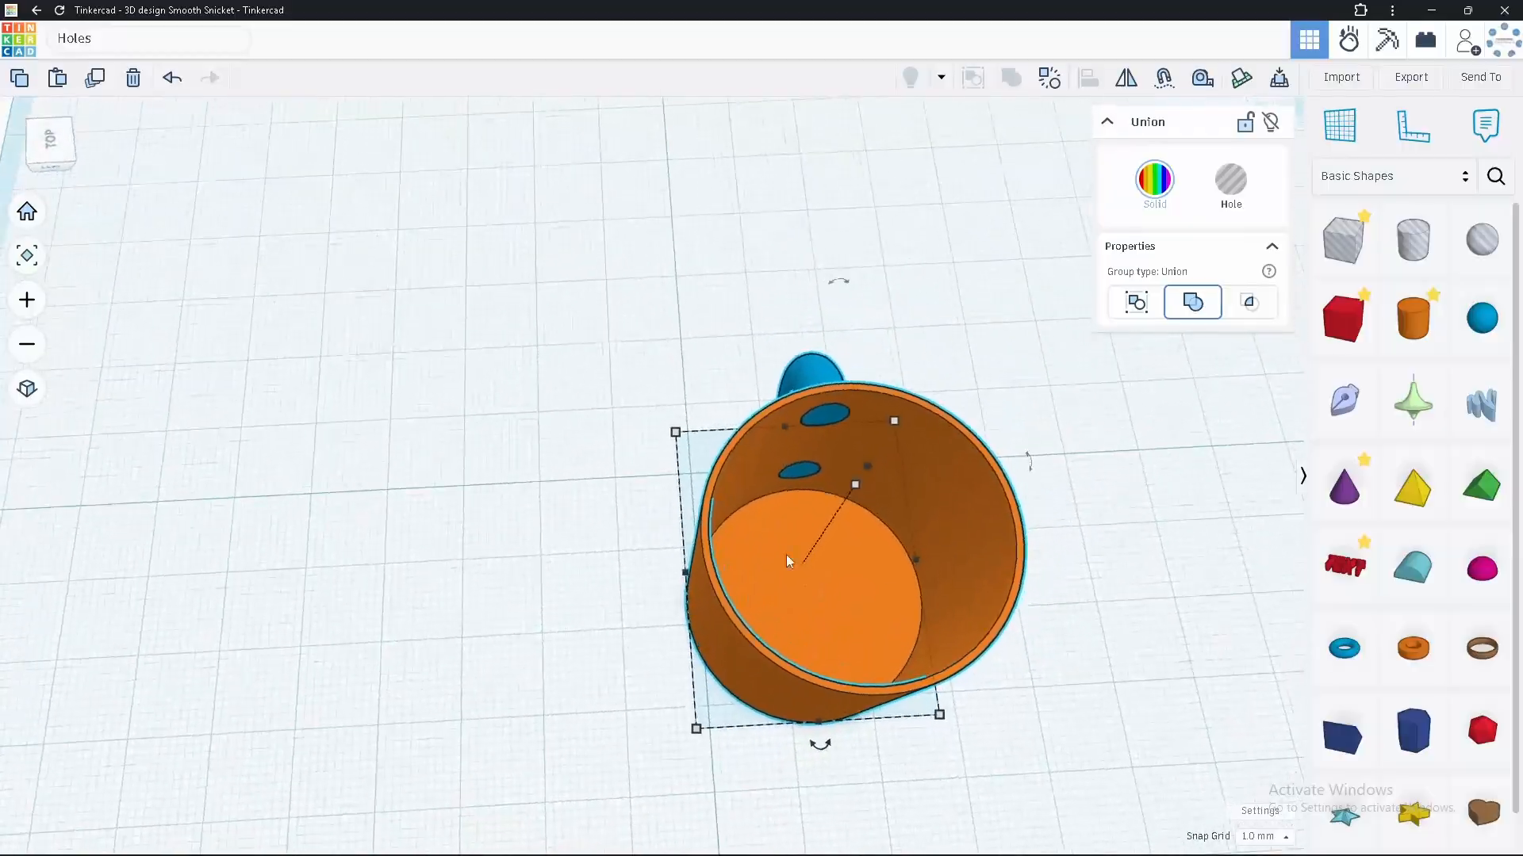
{"action": "scroll", "coordinate": [847, 435], "scroll_direction": "up", "scroll_amount": 10}
{"action": "right_click_drag", "start_coordinate": [791, 403], "coordinate": [801, 294]}
{"action": "scroll", "coordinate": [771, 369], "scroll_direction": "down", "scroll_amount": 5}
{"action": "right_click_drag", "start_coordinate": [771, 370], "coordinate": [707, 682]}
{"action": "middle_click_drag", "start_coordinate": [872, 219], "coordinate": [770, 440]}
{"action": "right_click_drag", "start_coordinate": [769, 440], "coordinate": [1234, 370]}
{"action": "scroll", "coordinate": [692, 526], "scroll_direction": "down", "scroll_amount": 3}
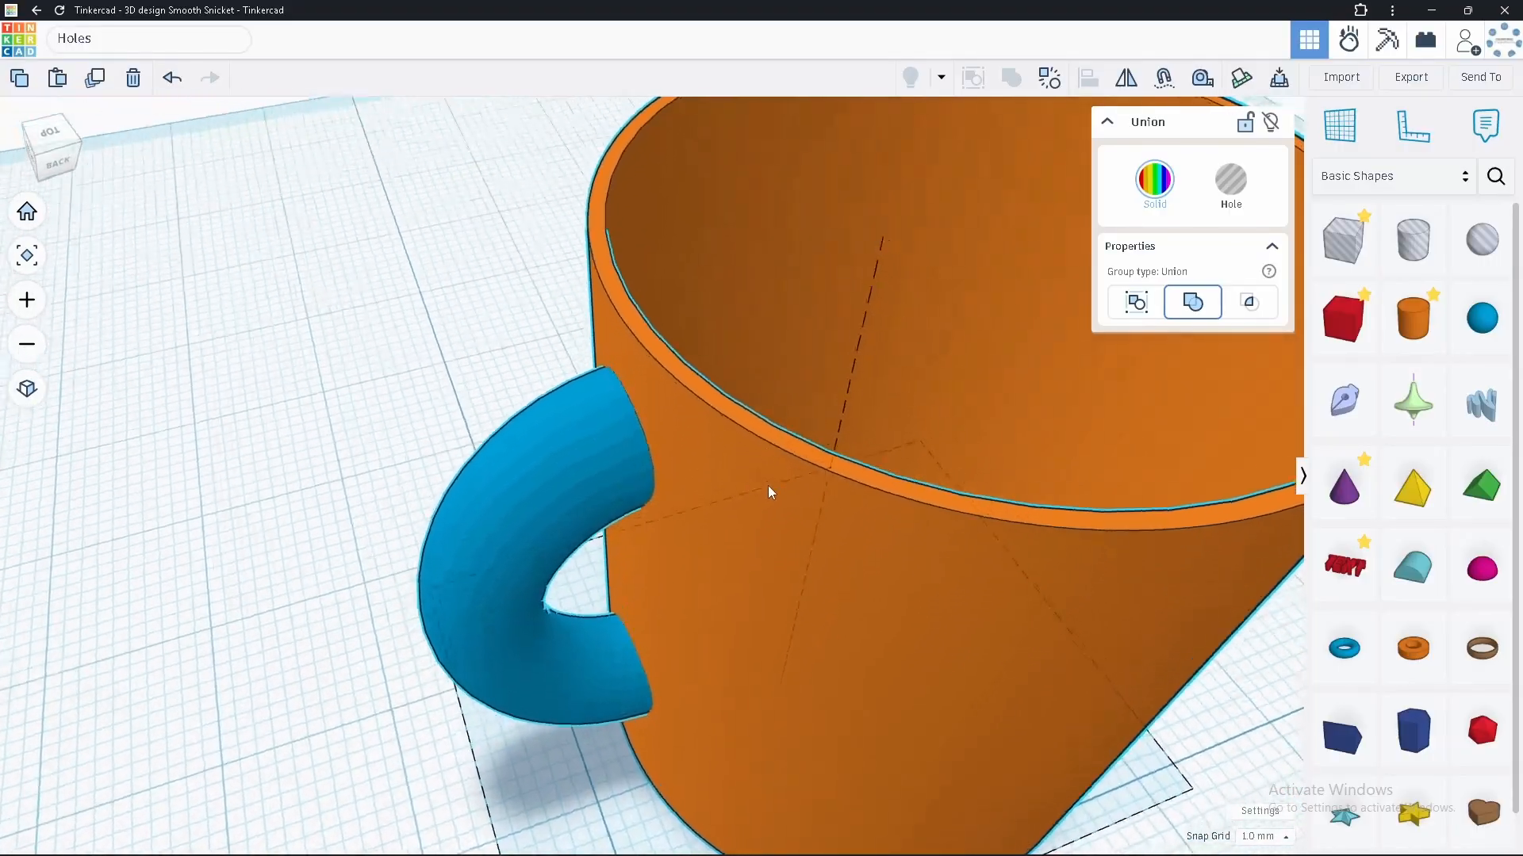
{"action": "scroll", "coordinate": [768, 485], "scroll_direction": "up", "scroll_amount": 6}
{"action": "right_click_drag", "start_coordinate": [540, 493], "coordinate": [633, 442]}
{"action": "scroll", "coordinate": [485, 525], "scroll_direction": "down", "scroll_amount": 8}
{"action": "right_click_drag", "start_coordinate": [429, 599], "coordinate": [787, 537]}
{"action": "scroll", "coordinate": [708, 530], "scroll_direction": "down", "scroll_amount": 5}
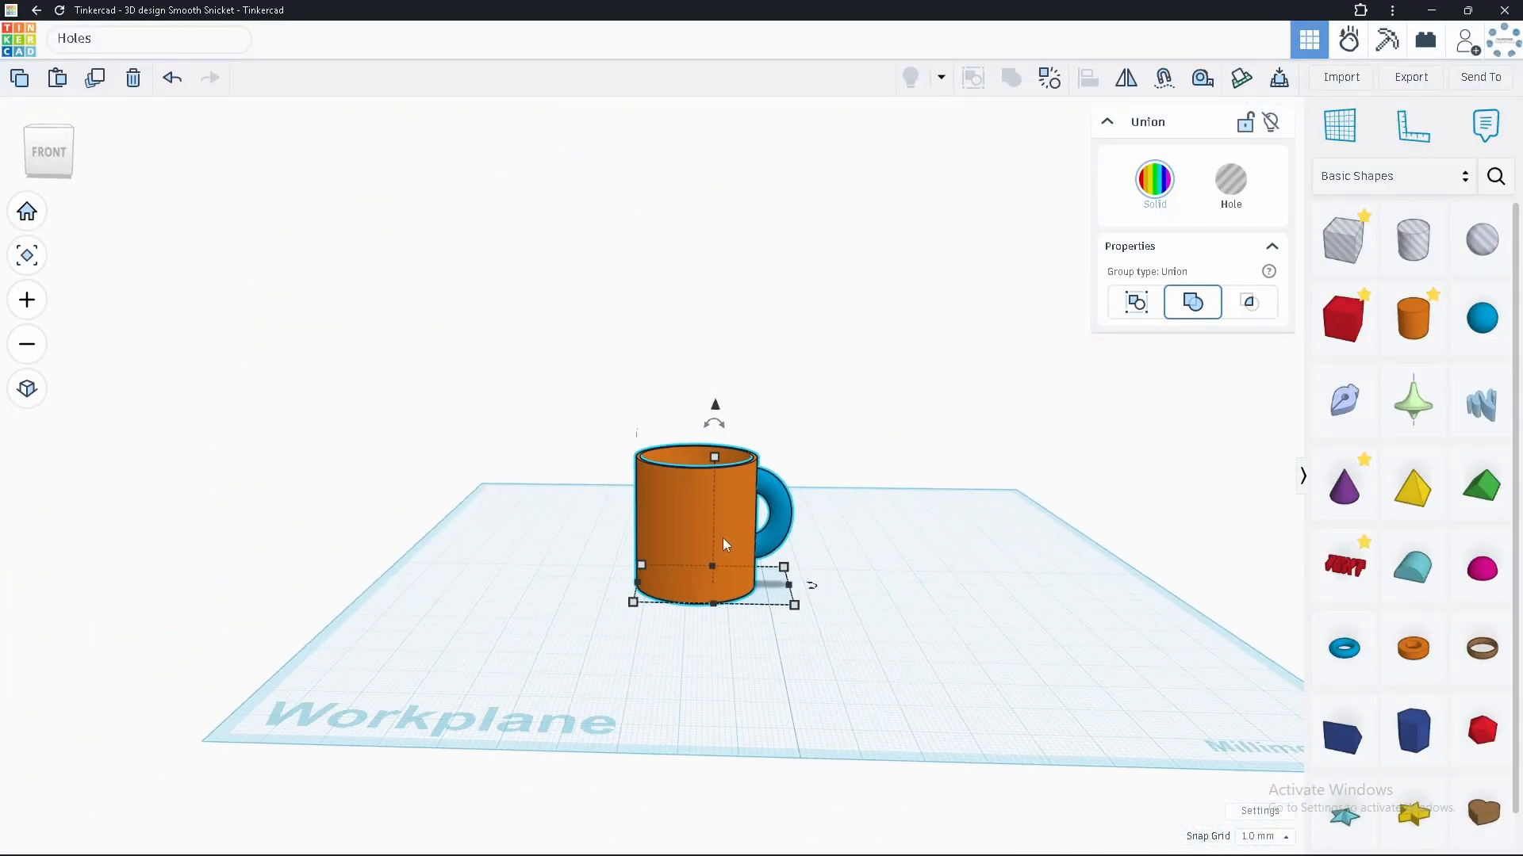
Move the mug off the side of the workplane and place a Block head from Creatures & Characters near the workplane's middle.
{"action": "left_click_drag", "start_coordinate": [721, 537], "coordinate": [96, 507]}
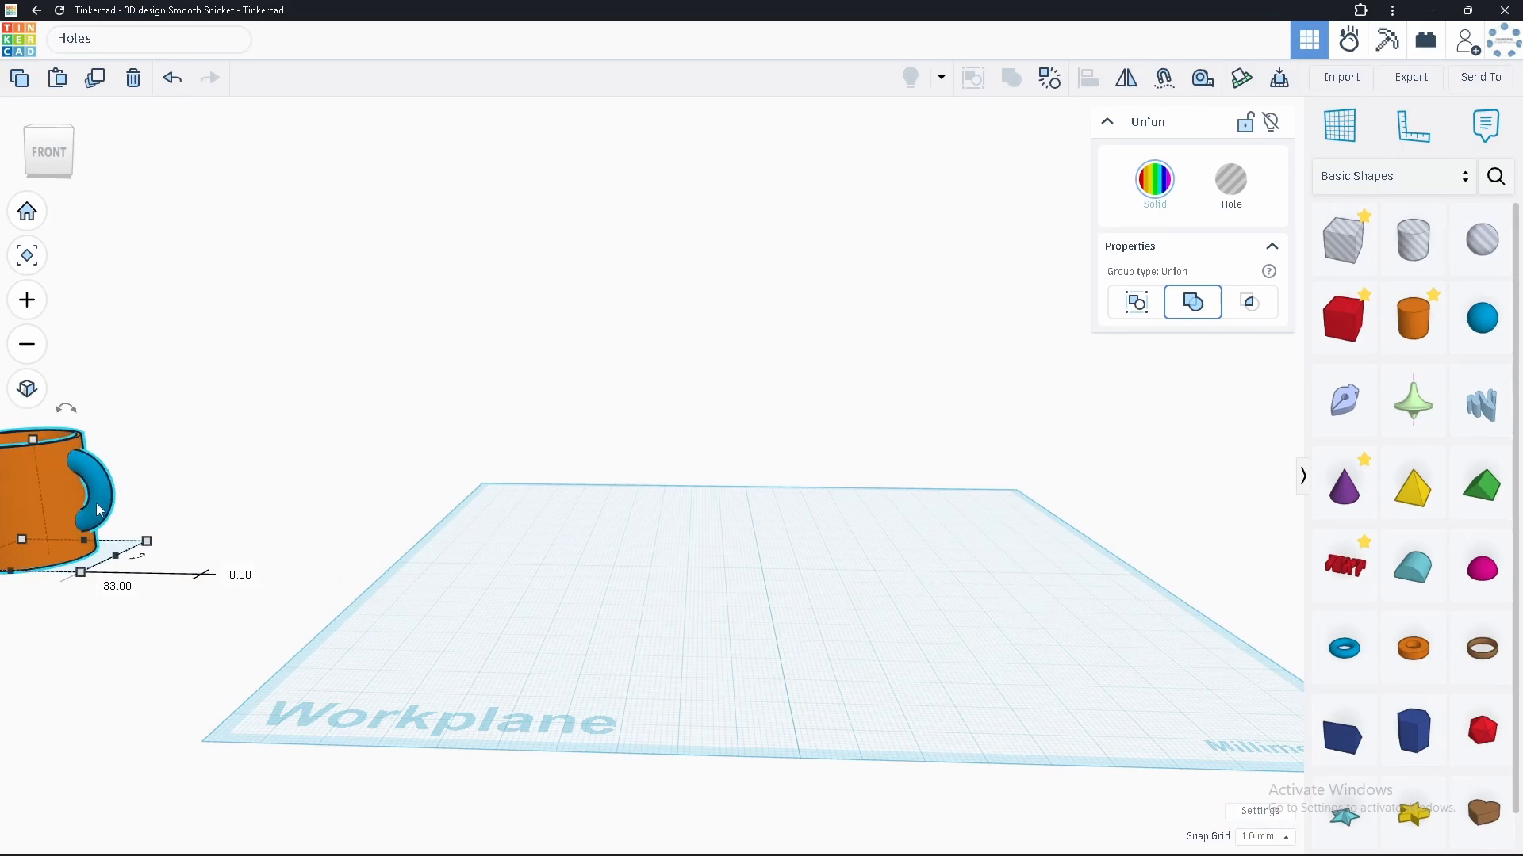
{"action": "left_click", "coordinate": [1399, 176]}
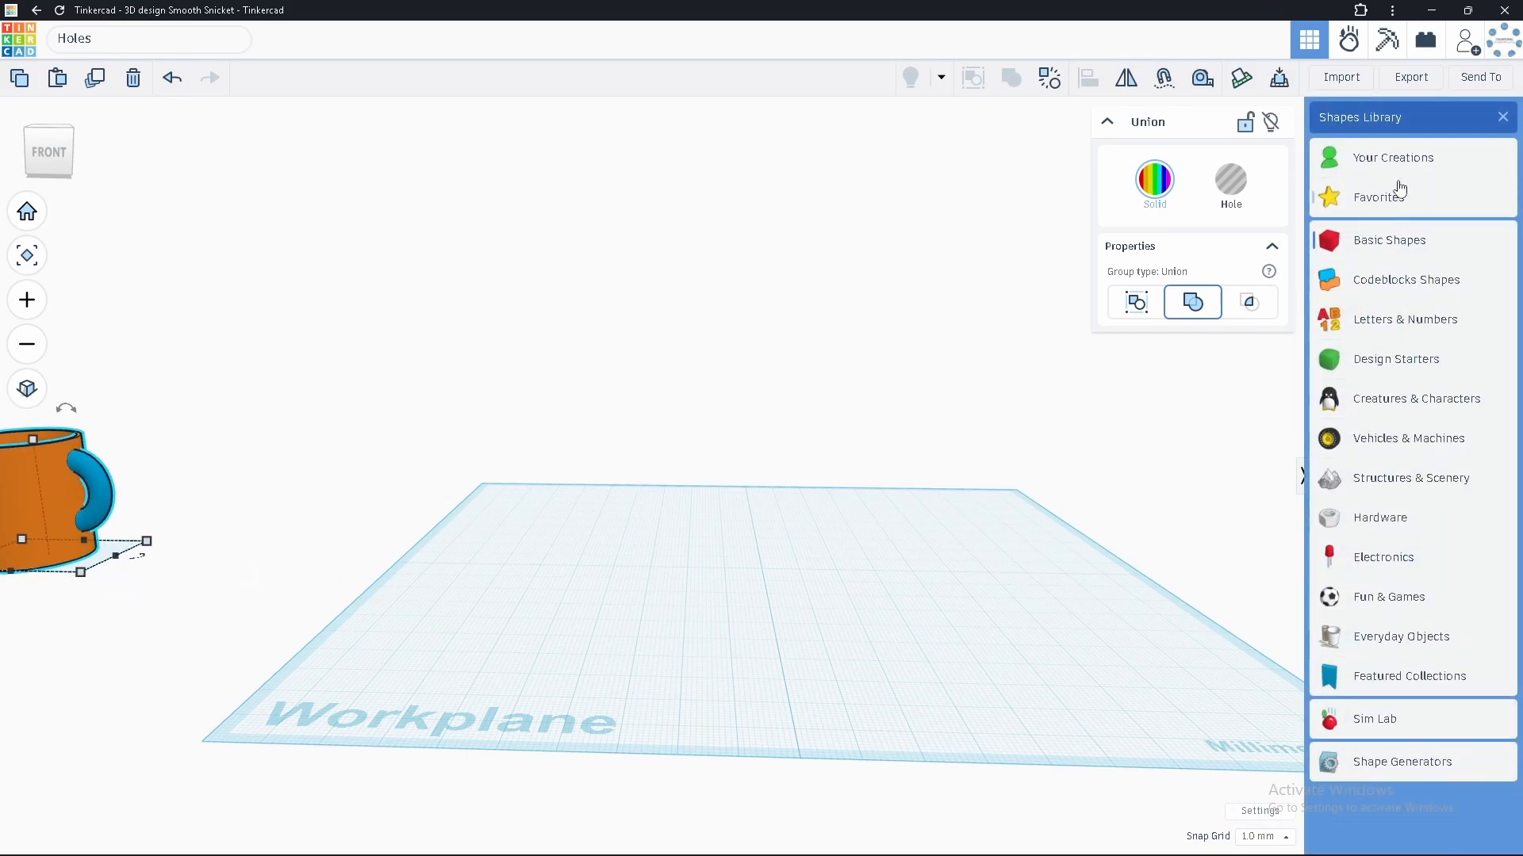
{"action": "left_click", "coordinate": [1382, 402]}
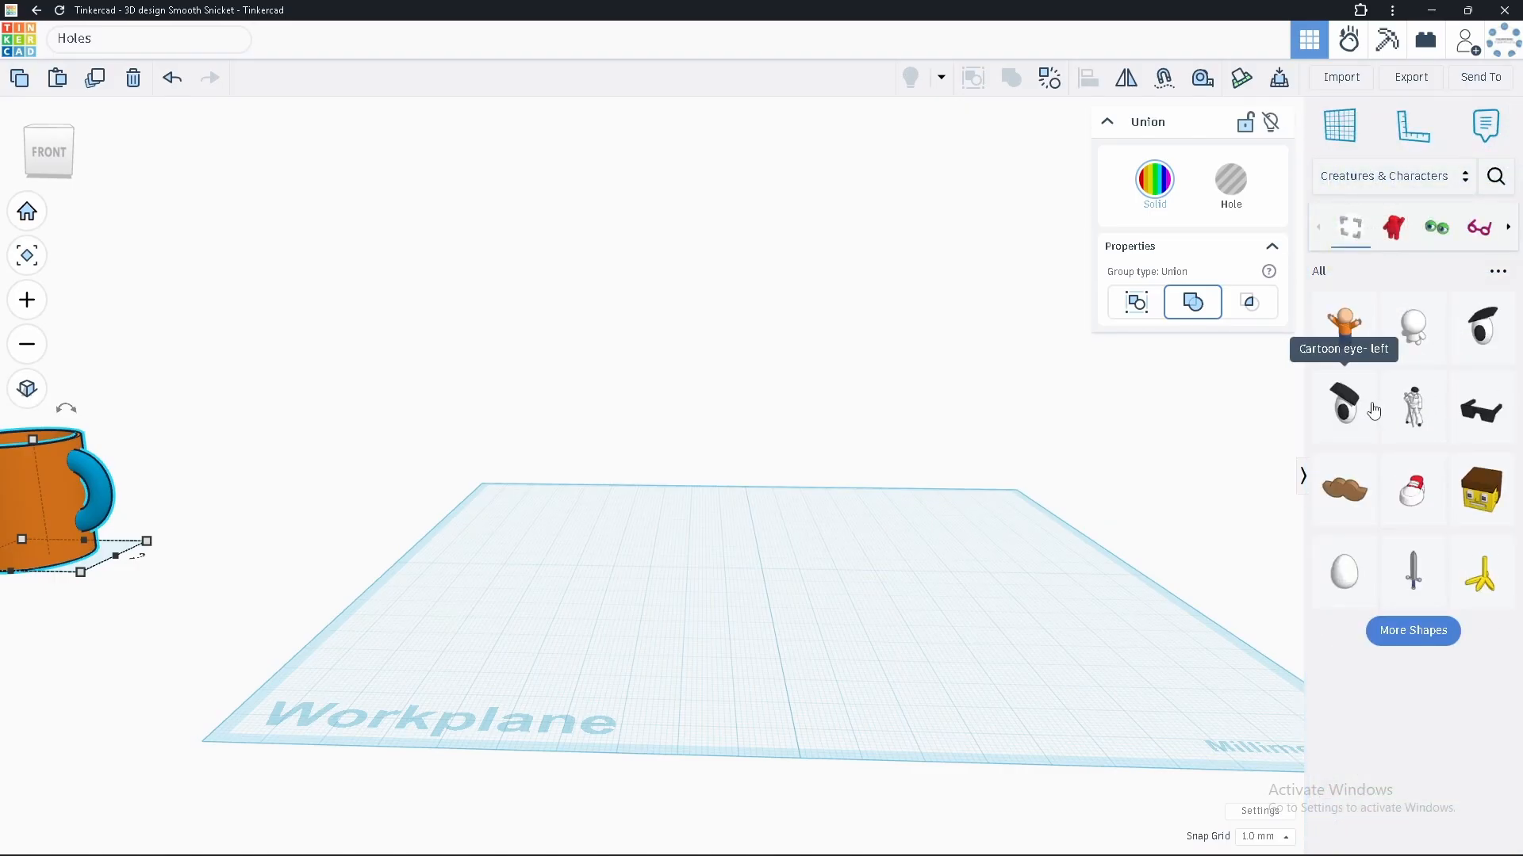
{"action": "left_click", "coordinate": [1481, 497]}
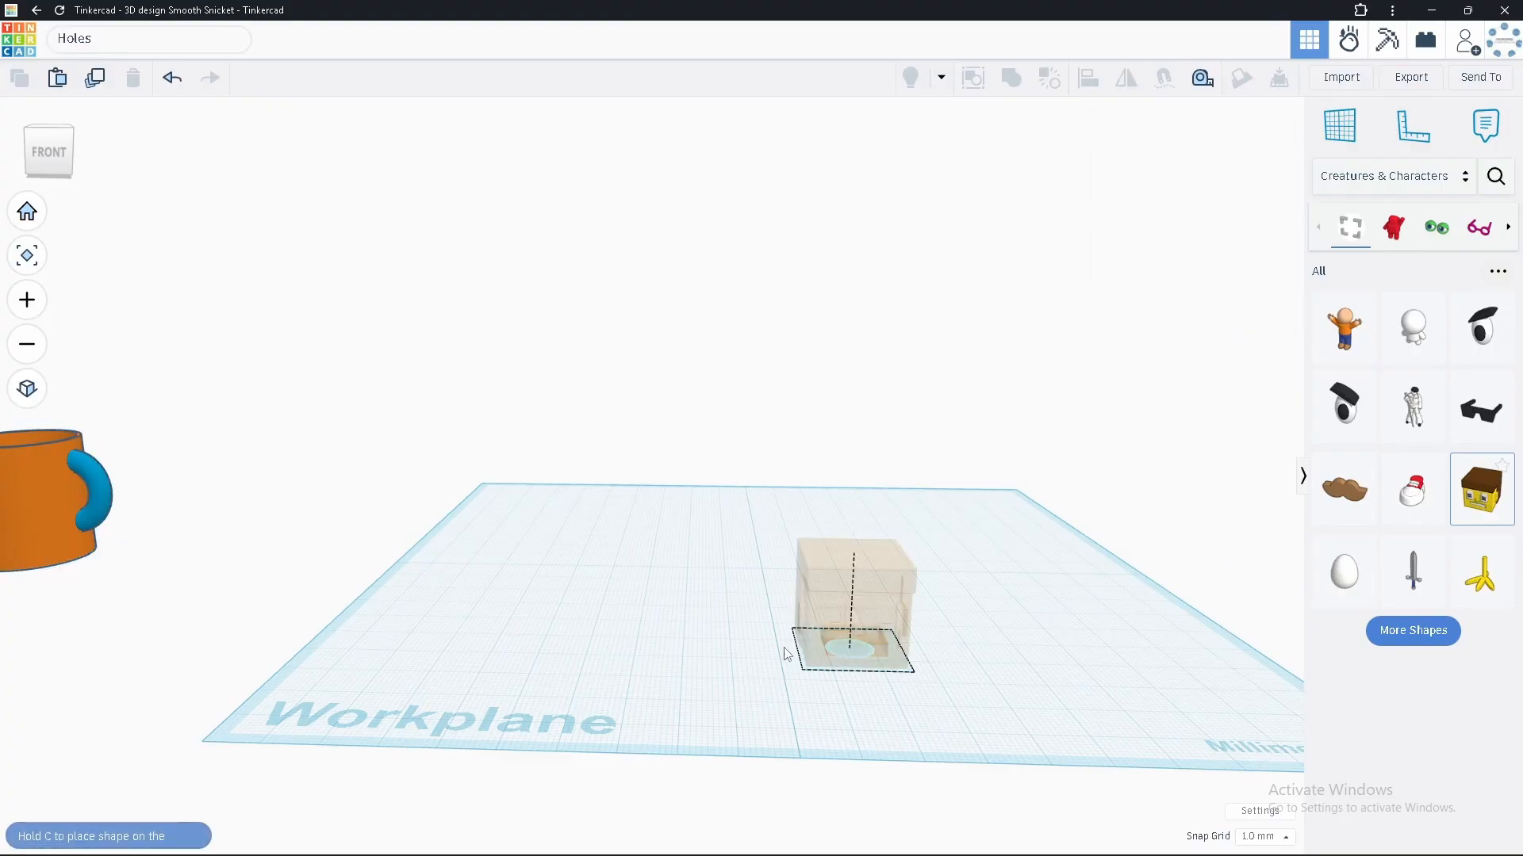
{"action": "left_click", "coordinate": [758, 585]}
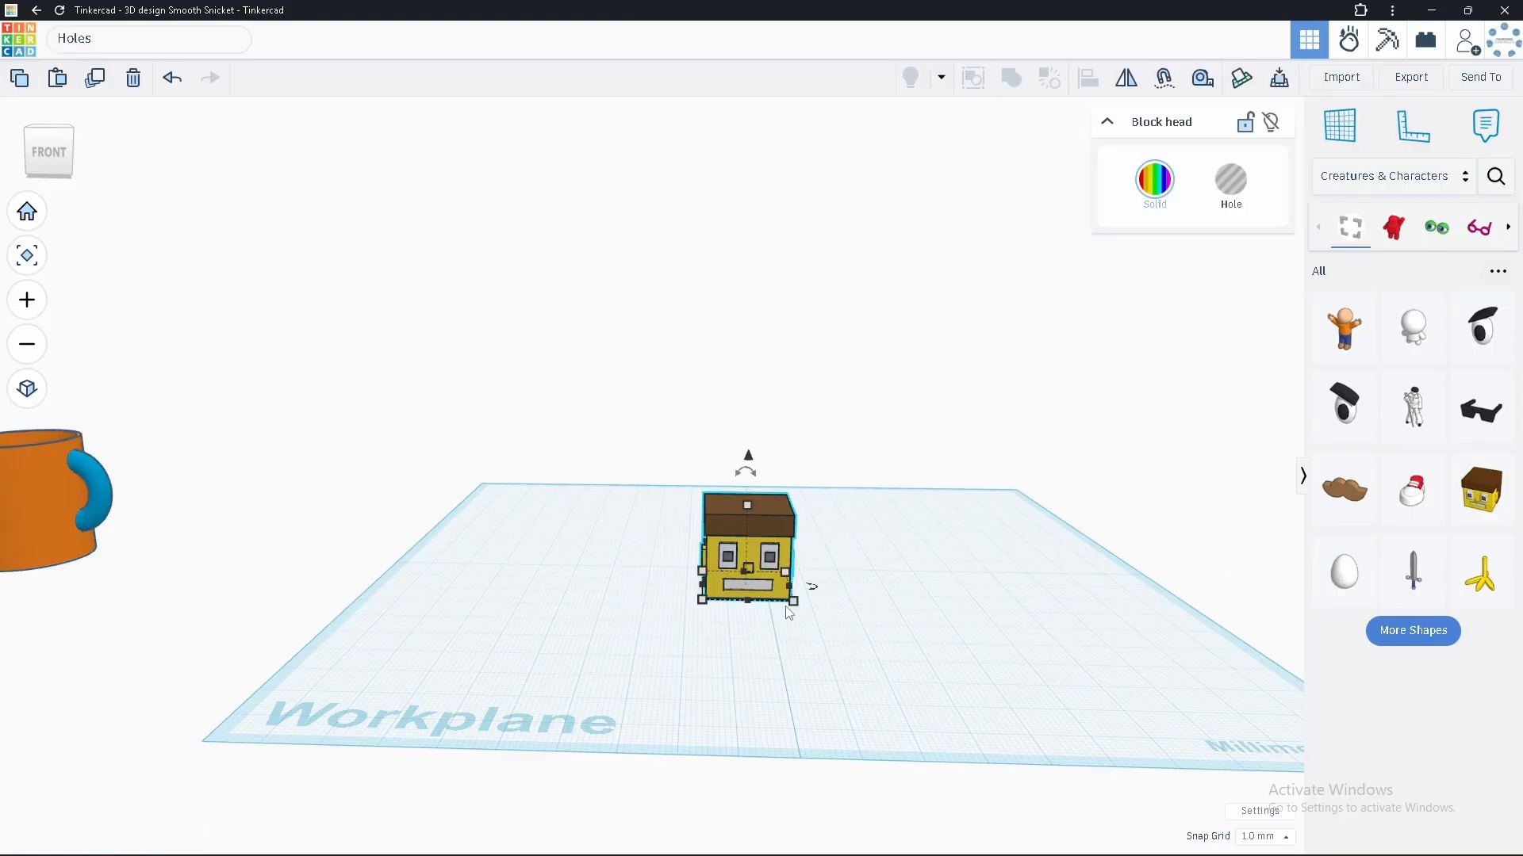
Enlarge the block head proportionally and shift it about 24 mm sideways and 37 mm back on the workplane.
{"action": "left_click_drag", "start_coordinate": [793, 601], "coordinate": [1090, 700], "text": "shift"}
{"action": "left_click_drag", "start_coordinate": [867, 614], "coordinate": [788, 564]}
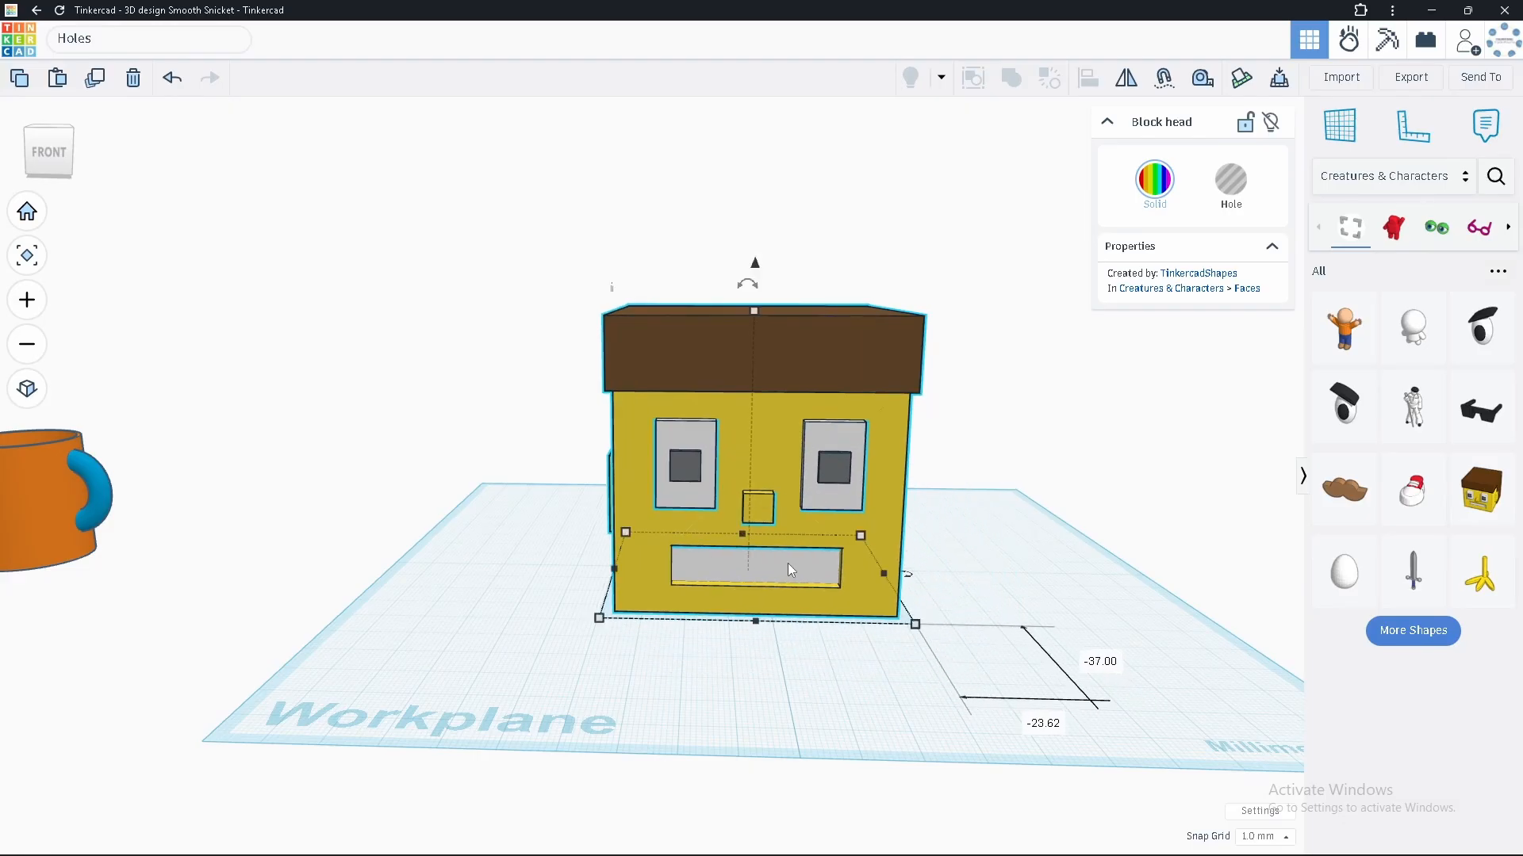
{"action": "right_click_drag", "start_coordinate": [788, 564], "coordinate": [800, 668]}
{"action": "scroll", "coordinate": [791, 646], "scroll_direction": "down", "scroll_amount": 3}
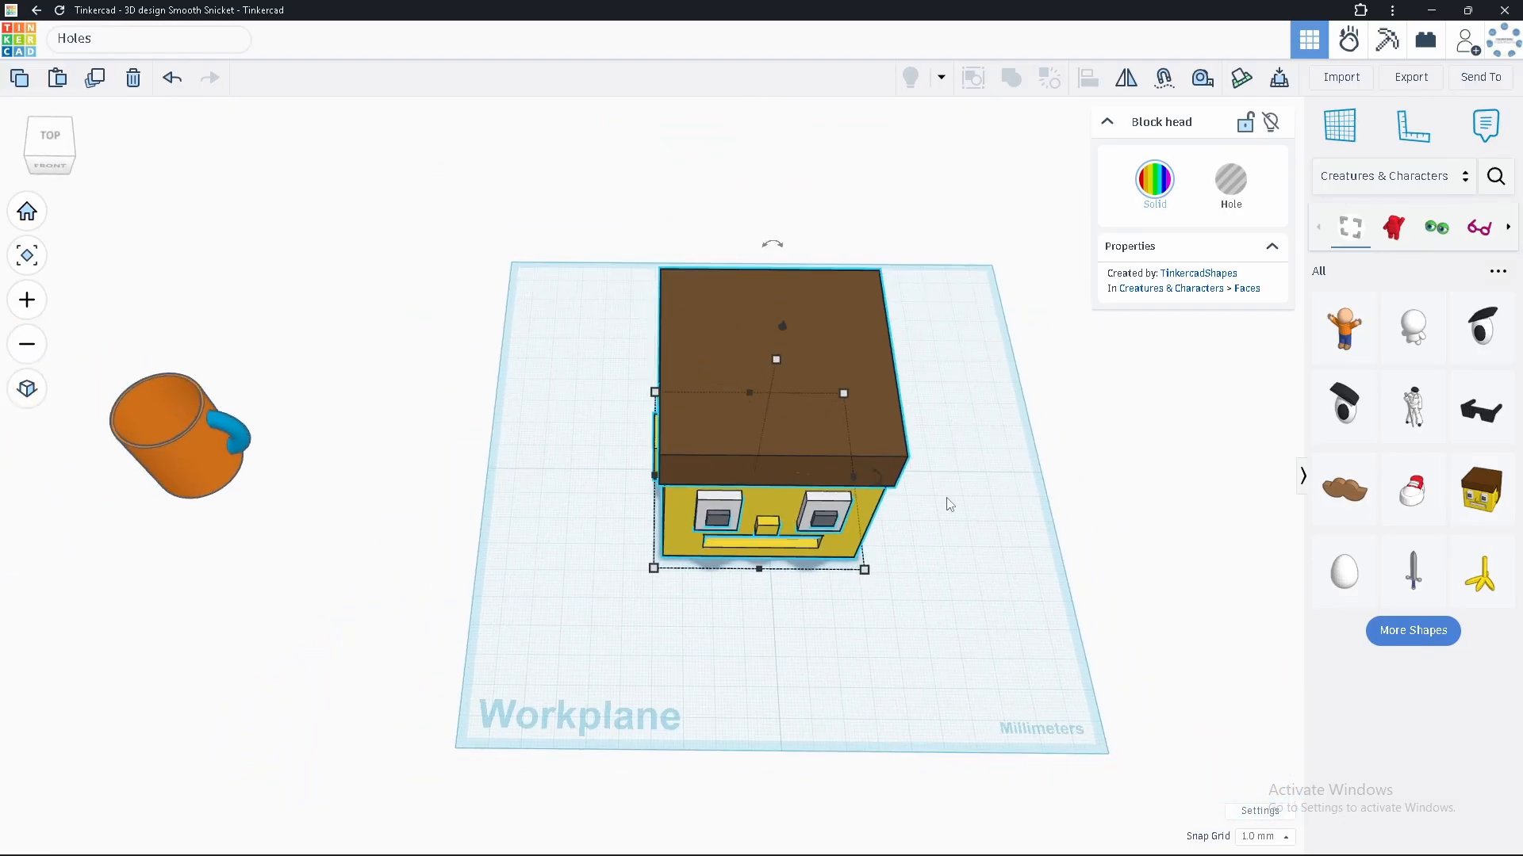
Place a hole box from Basic Shapes on top of the block head and widen it across the top, leaving an even rim.
{"action": "left_click", "coordinate": [1386, 176]}
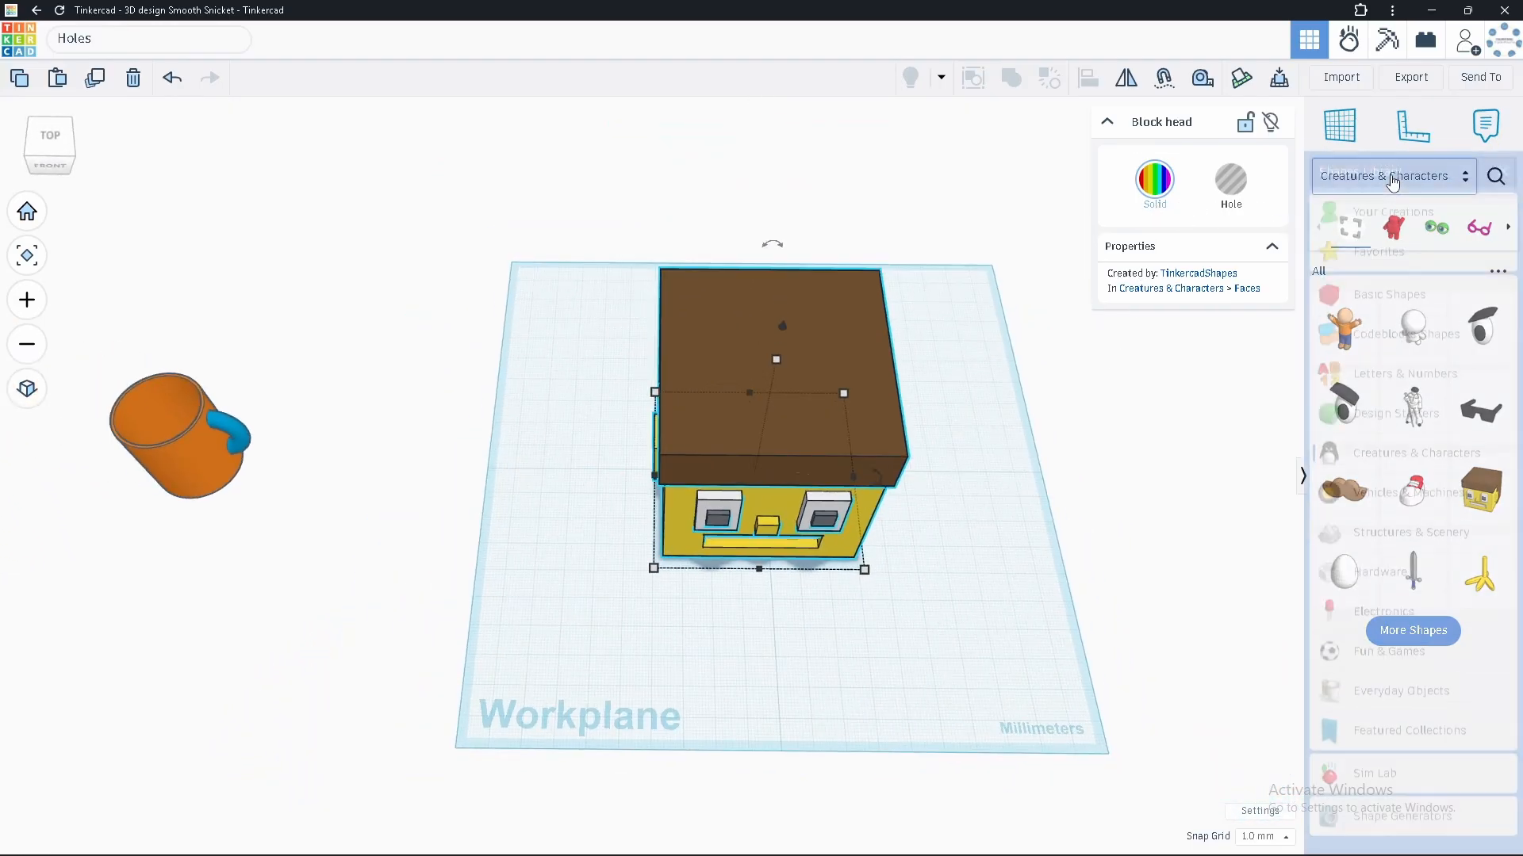
{"action": "left_click", "coordinate": [1376, 243]}
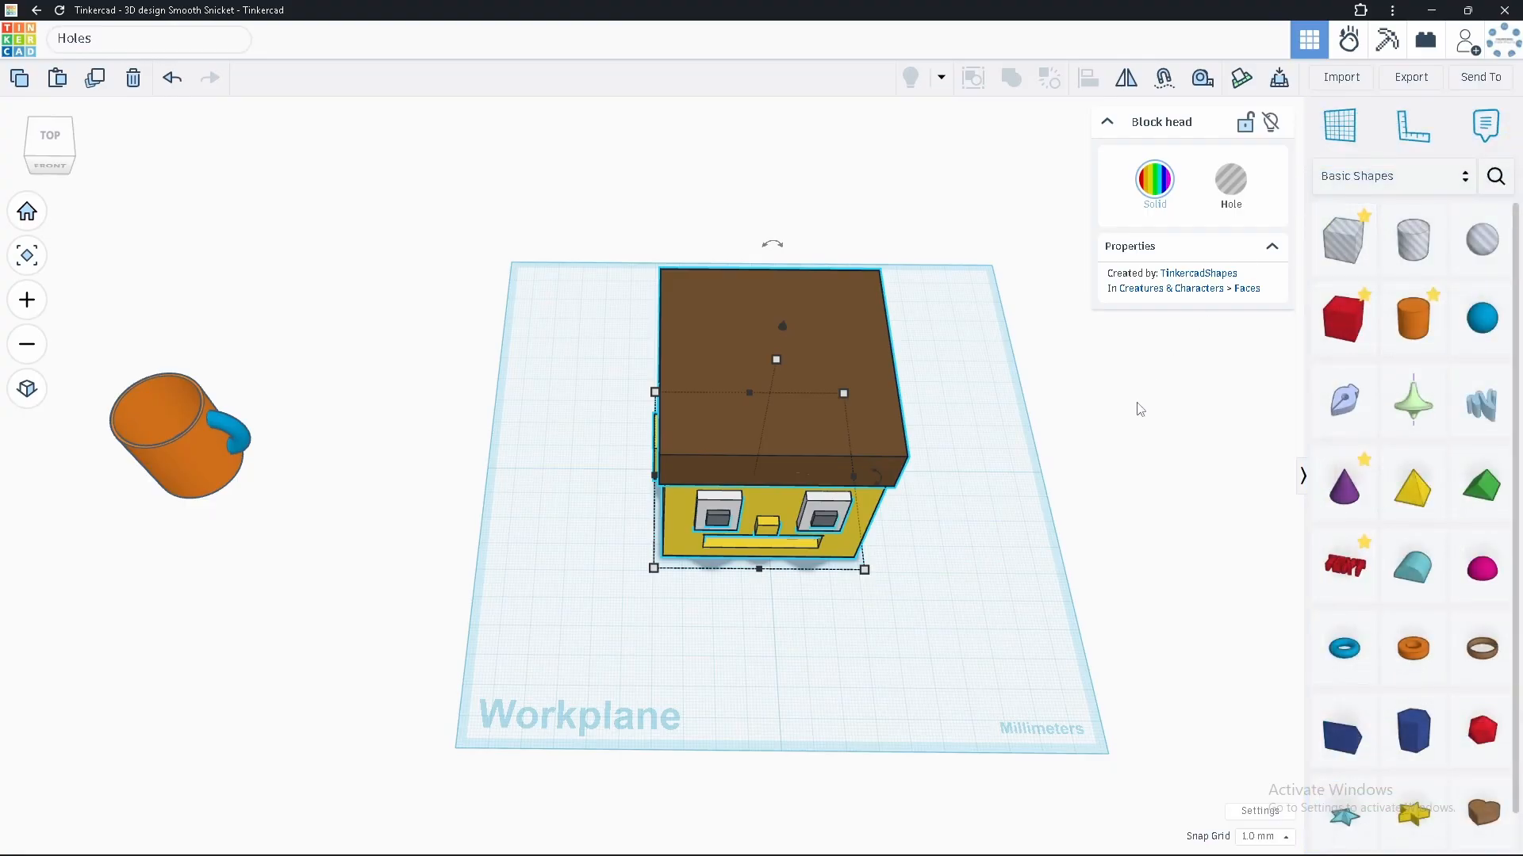
{"action": "left_click_drag", "start_coordinate": [1340, 242], "coordinate": [873, 426]}
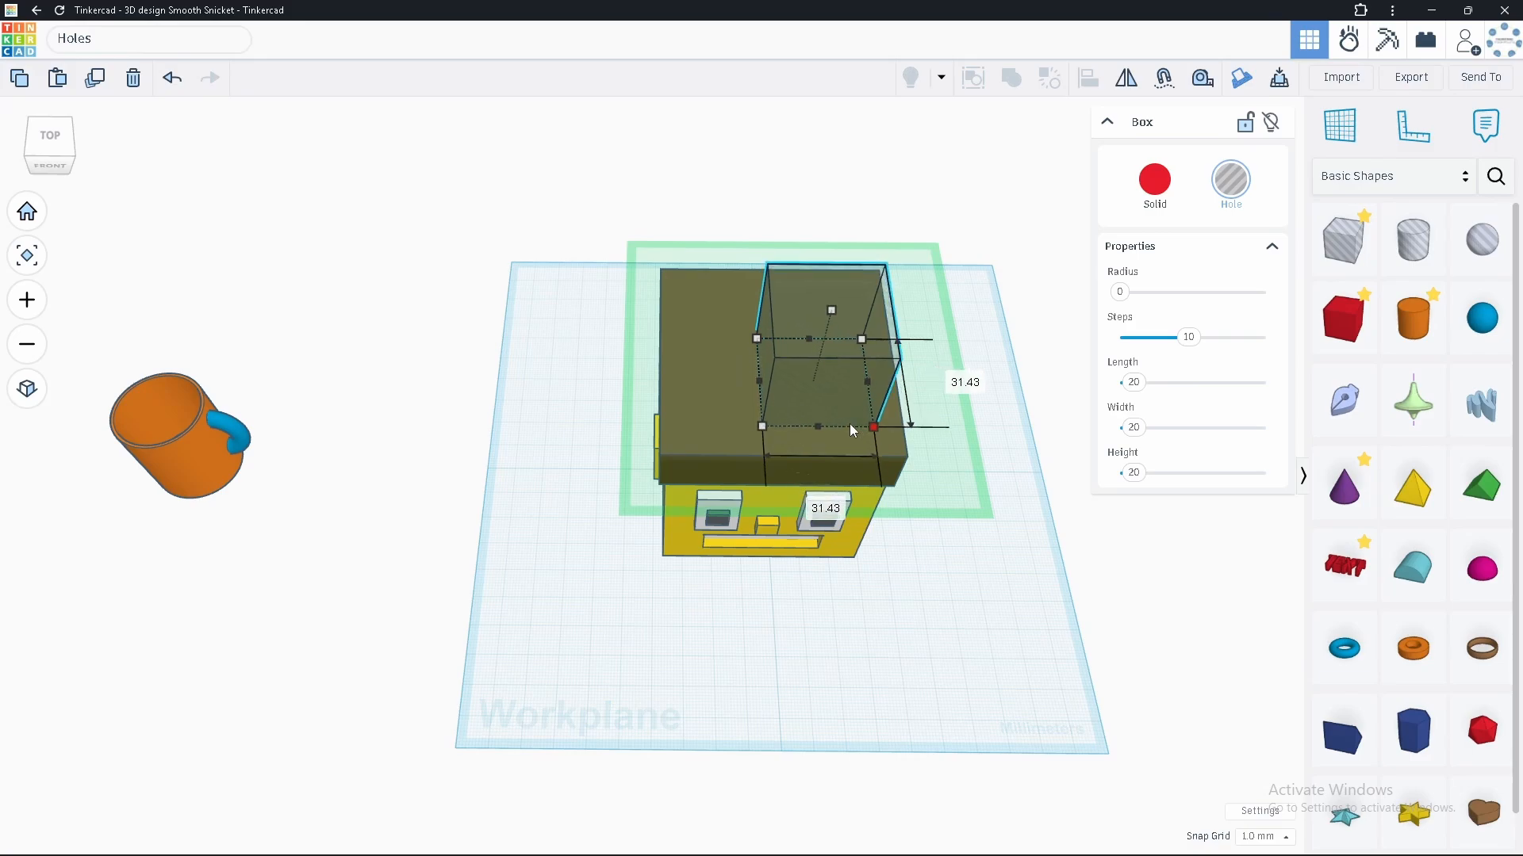
{"action": "left_click_drag", "start_coordinate": [757, 338], "coordinate": [682, 303]}
{"action": "right_click_drag", "start_coordinate": [682, 303], "coordinate": [650, 429]}
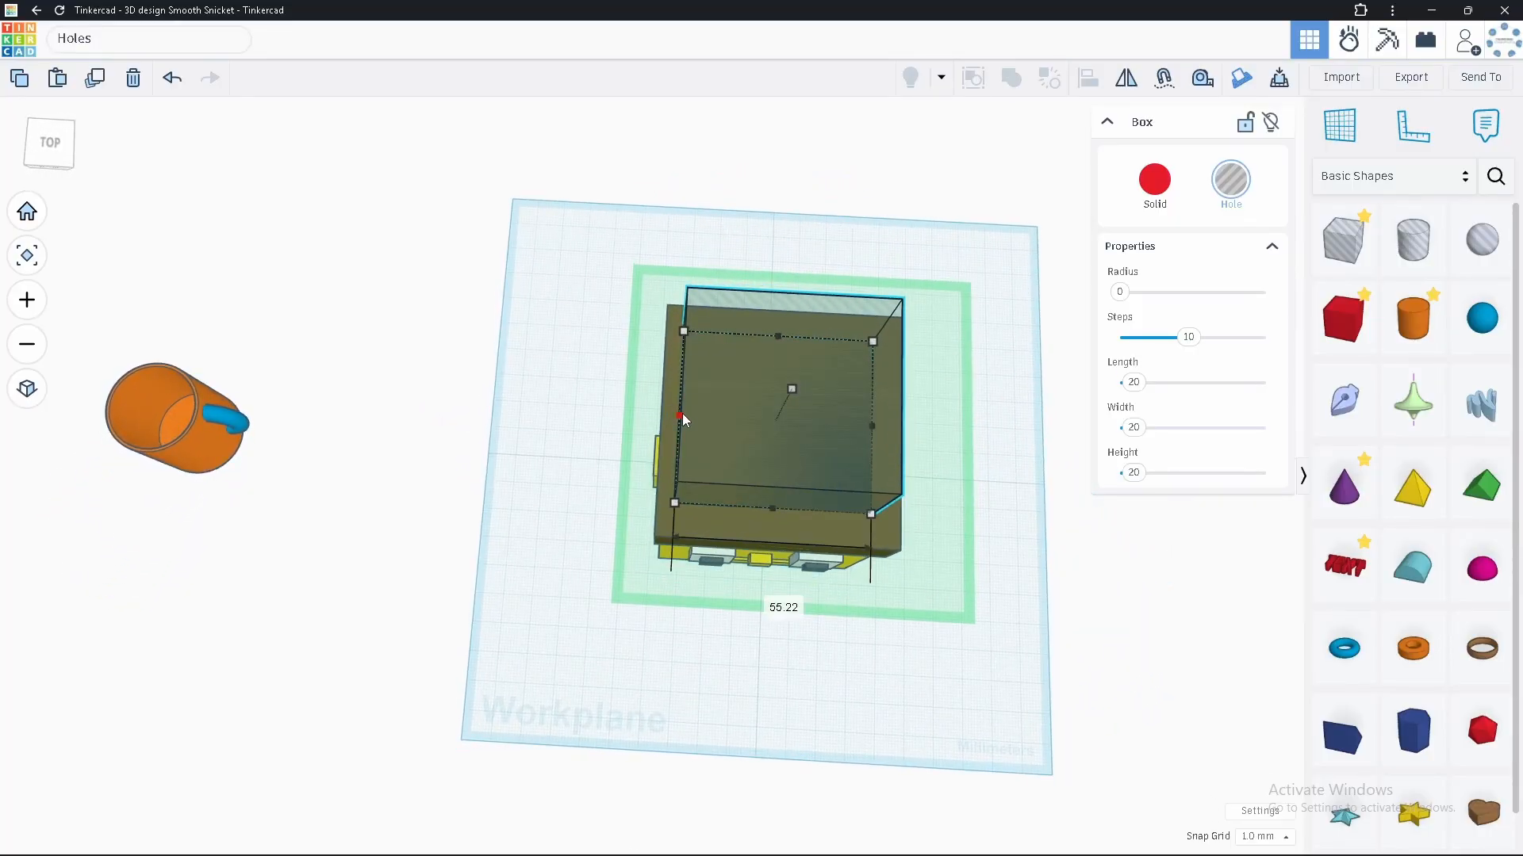
{"action": "left_click_drag", "start_coordinate": [675, 411], "coordinate": [686, 418]}
{"action": "right_click_drag", "start_coordinate": [685, 415], "coordinate": [612, 510]}
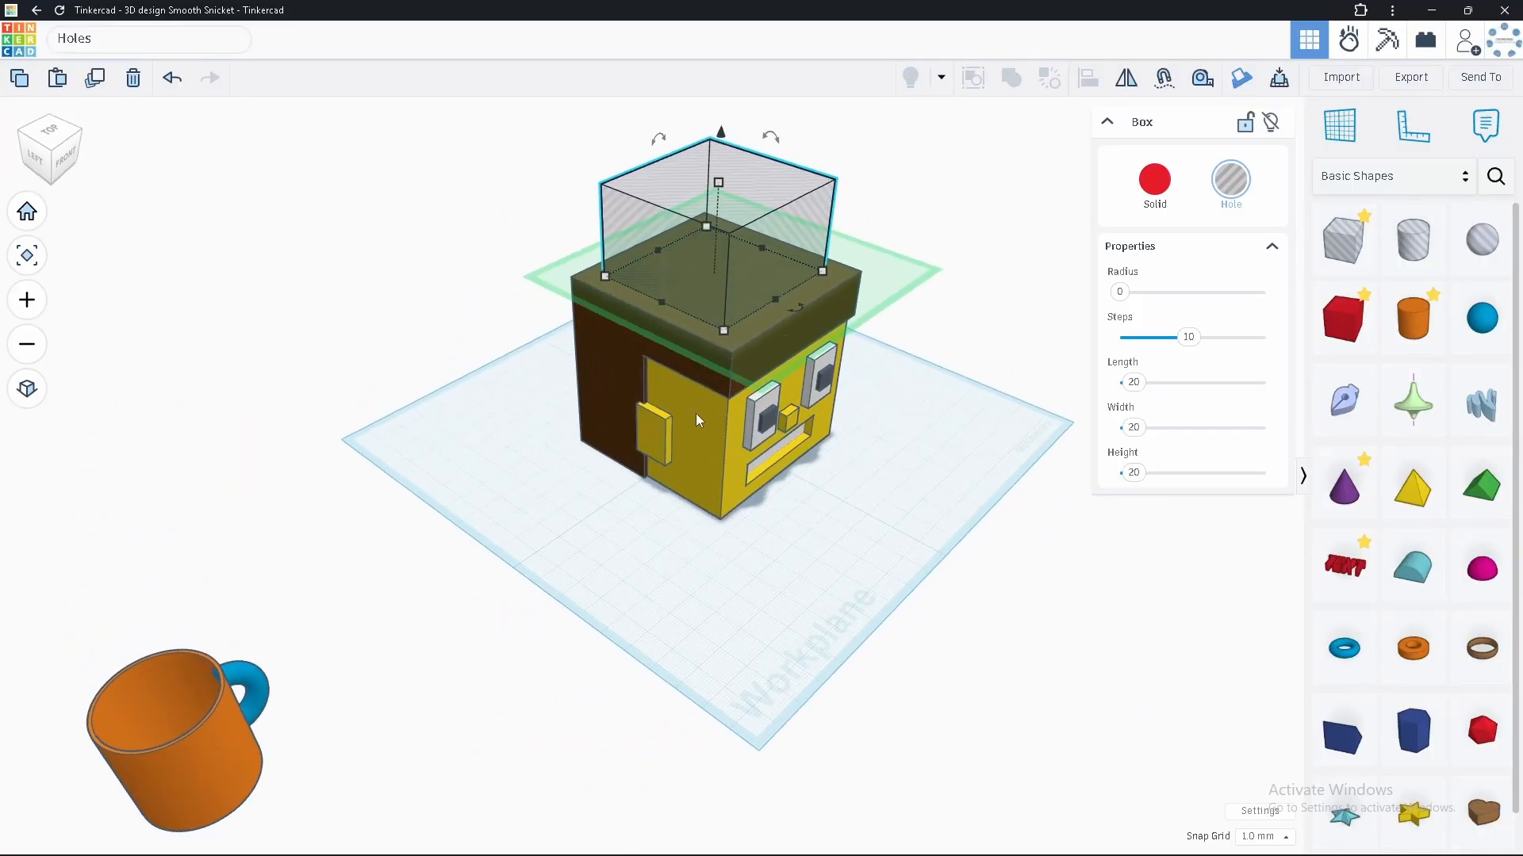
Stretch the hole box to 74 mm tall and lower it into the head until only its upper edge protrudes.
{"action": "right_click_drag", "start_coordinate": [696, 413], "coordinate": [687, 553]}
{"action": "left_click_drag", "start_coordinate": [688, 514], "coordinate": [704, 402]}
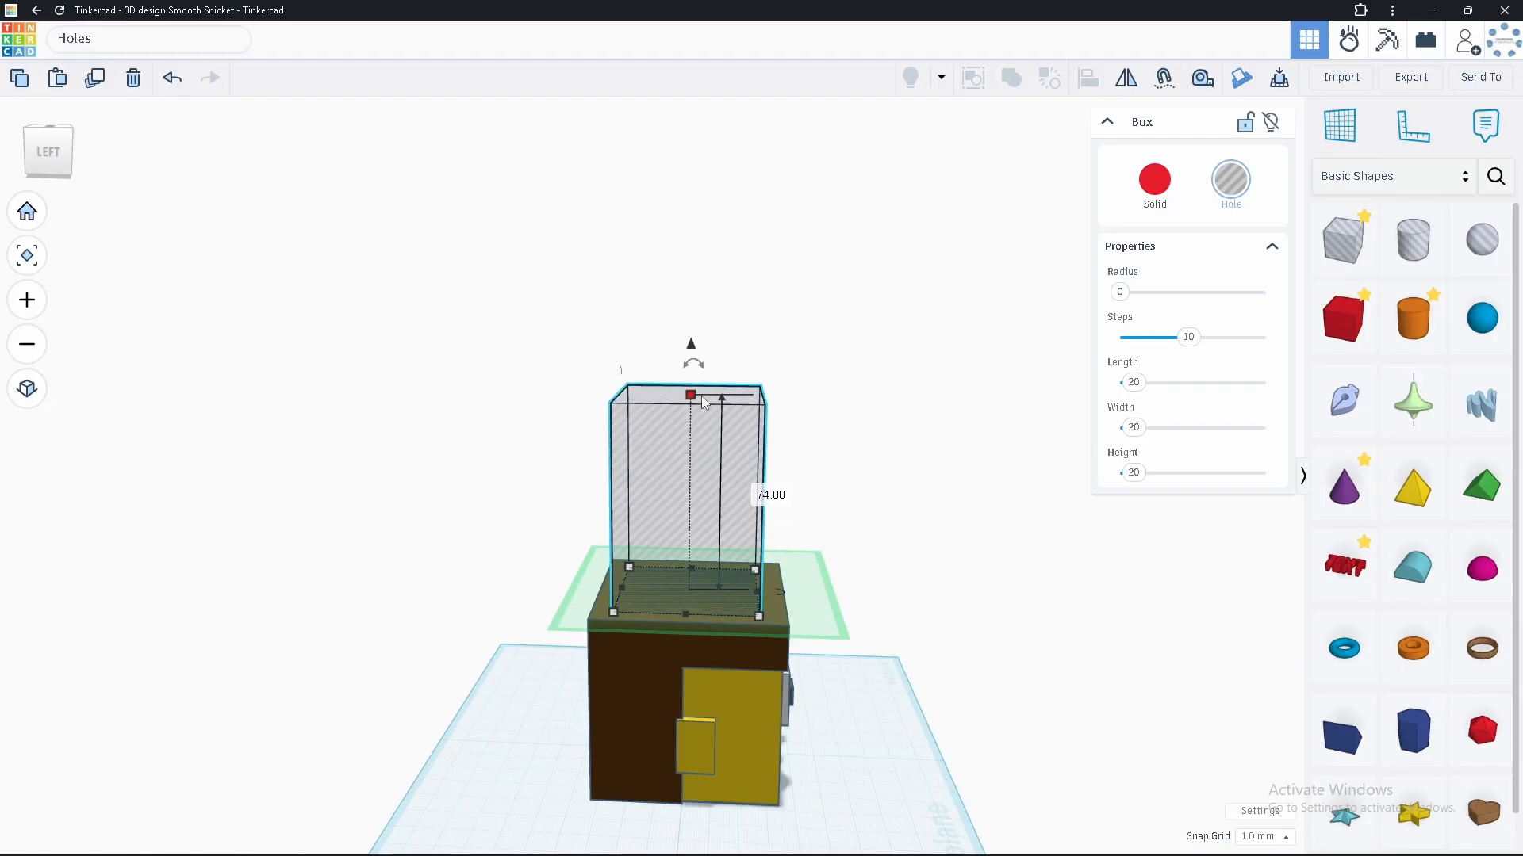
{"action": "right_click_drag", "start_coordinate": [700, 462], "coordinate": [703, 437]}
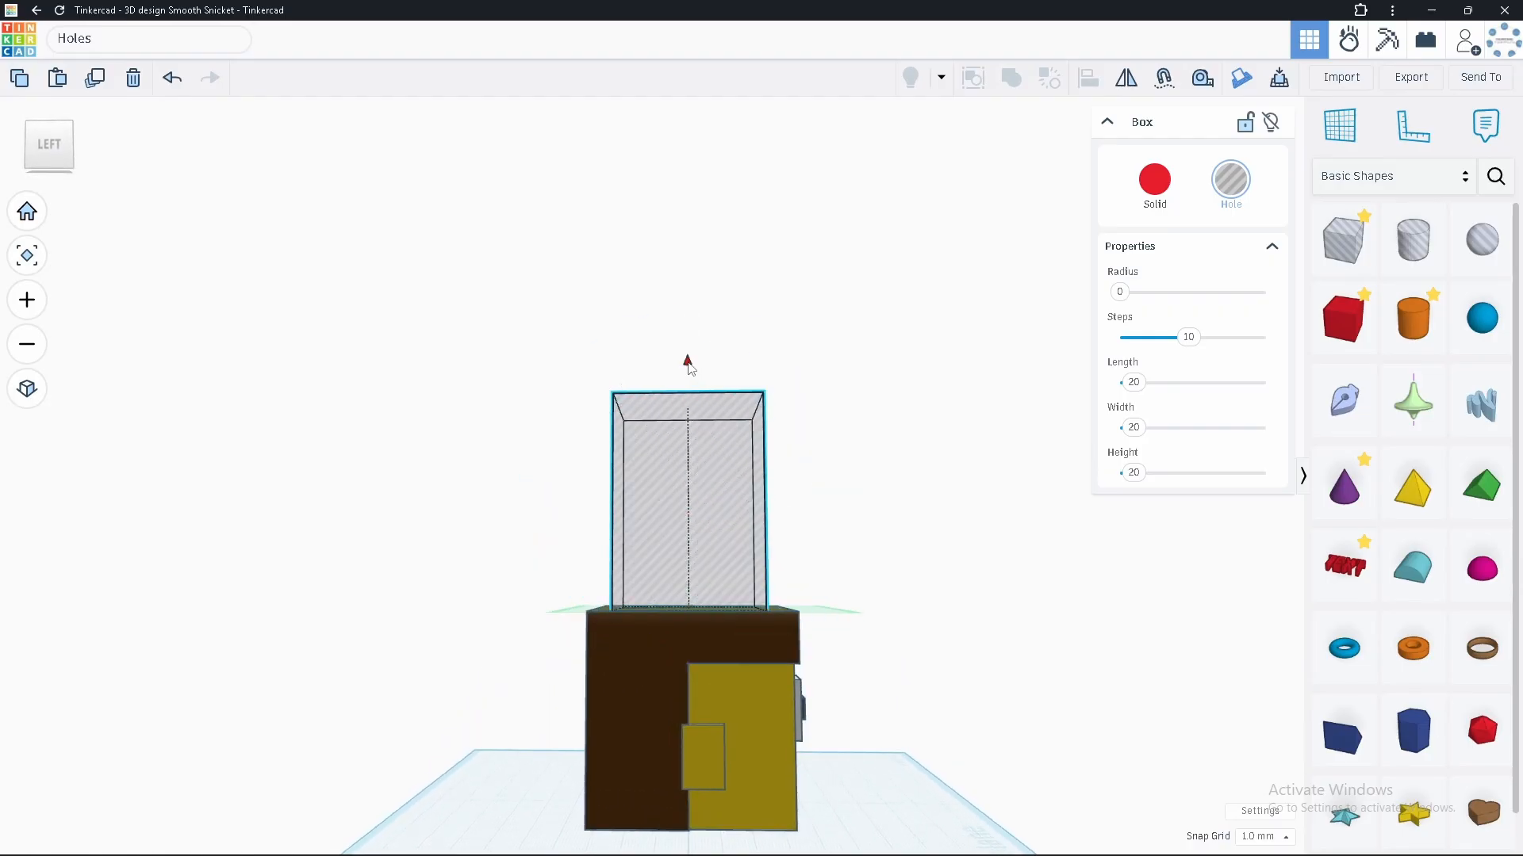
{"action": "left_click_drag", "start_coordinate": [687, 364], "coordinate": [686, 540]}
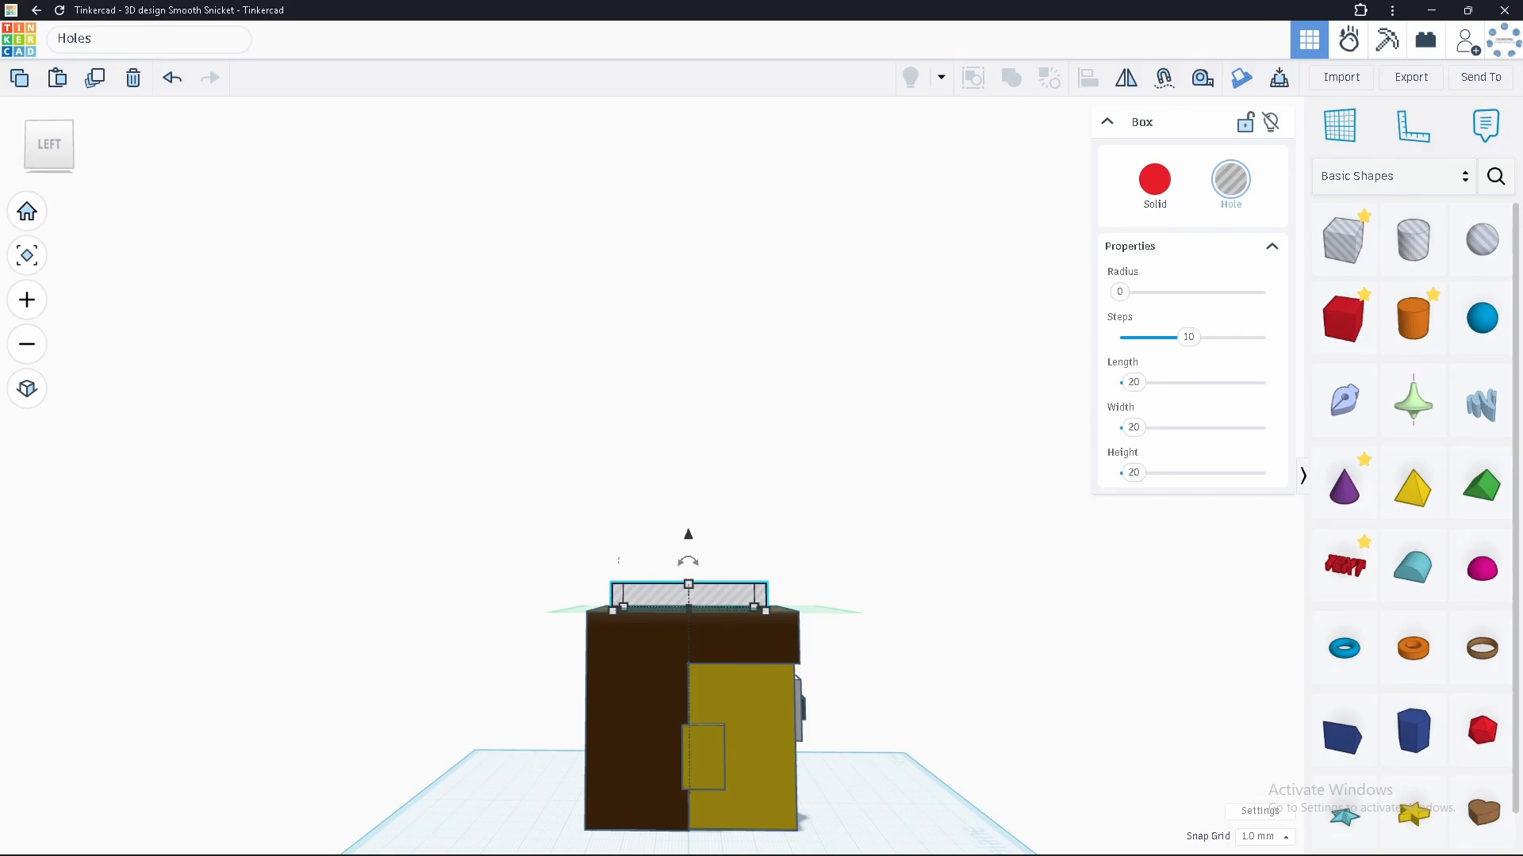
Group the hole box and the block head as a union to hollow out the head, and inspect the cavity.
{"action": "right_click_drag", "start_coordinate": [731, 712], "coordinate": [439, 566]}
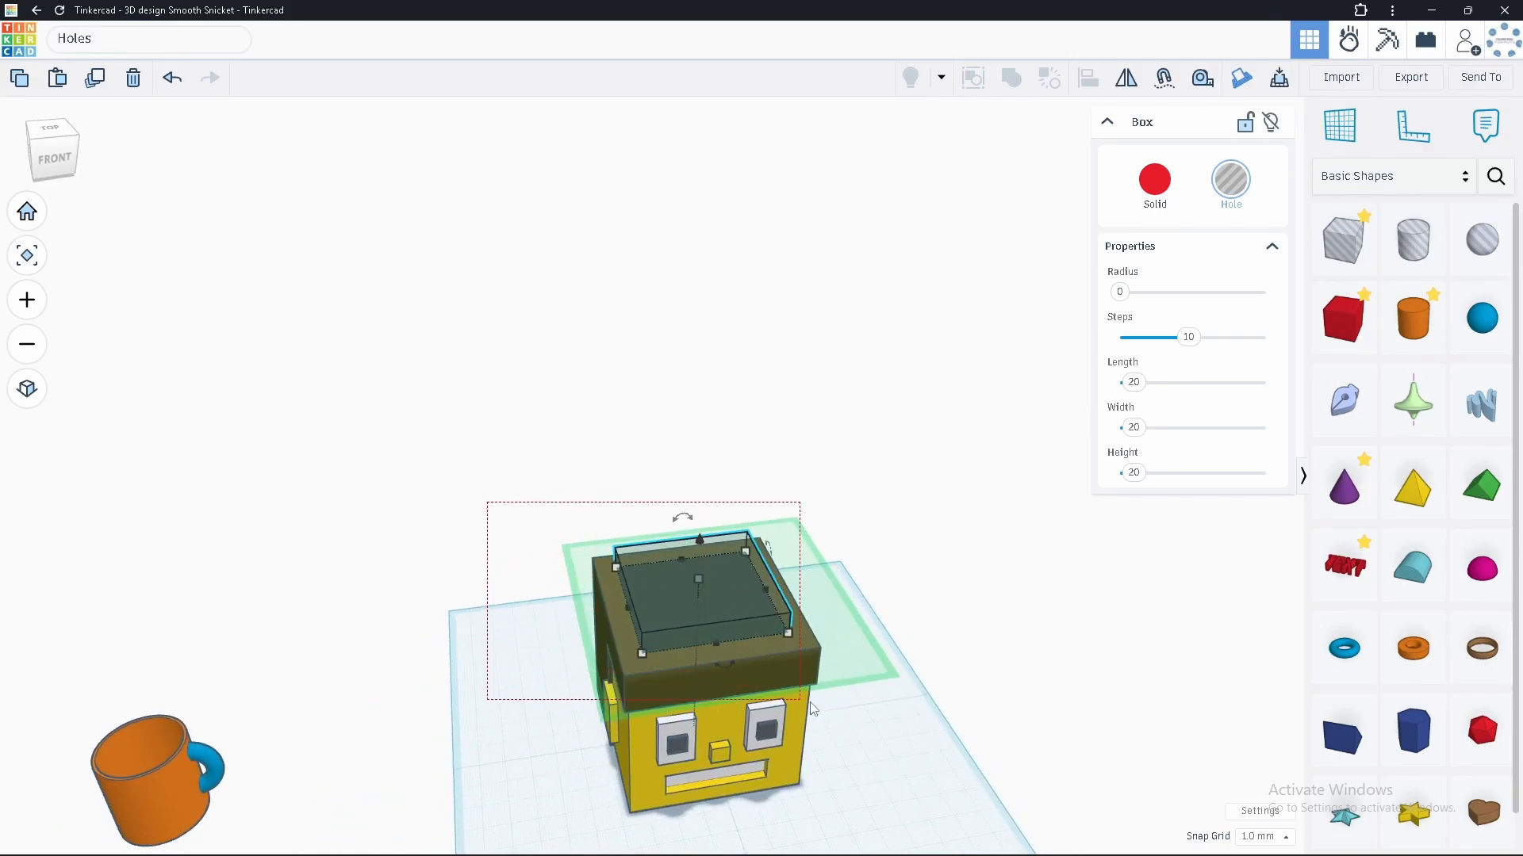
{"action": "left_click_drag", "start_coordinate": [812, 708], "coordinate": [882, 716]}
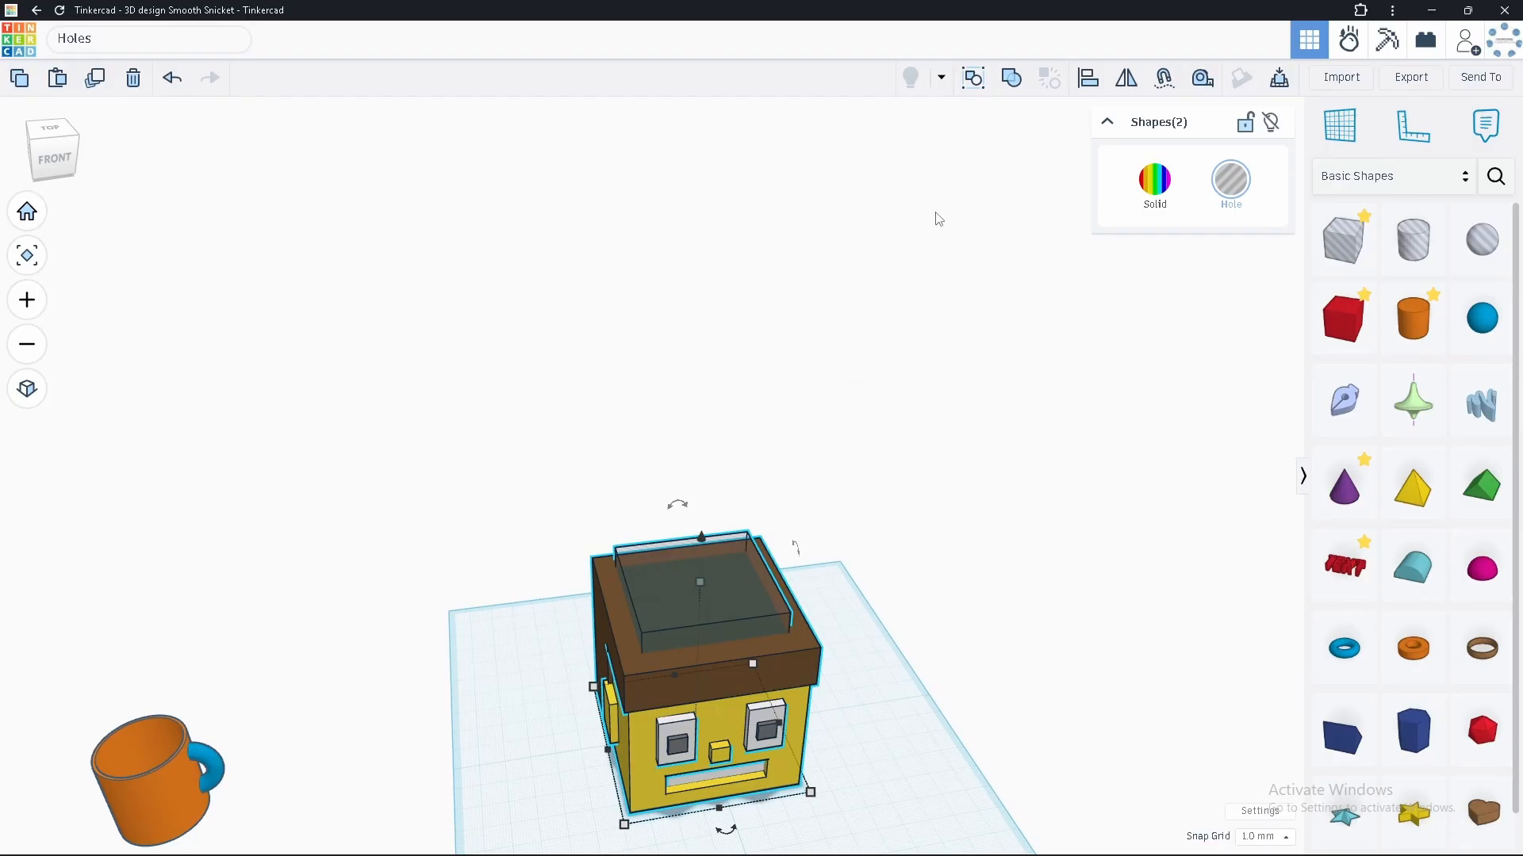
{"action": "left_click", "coordinate": [1011, 77]}
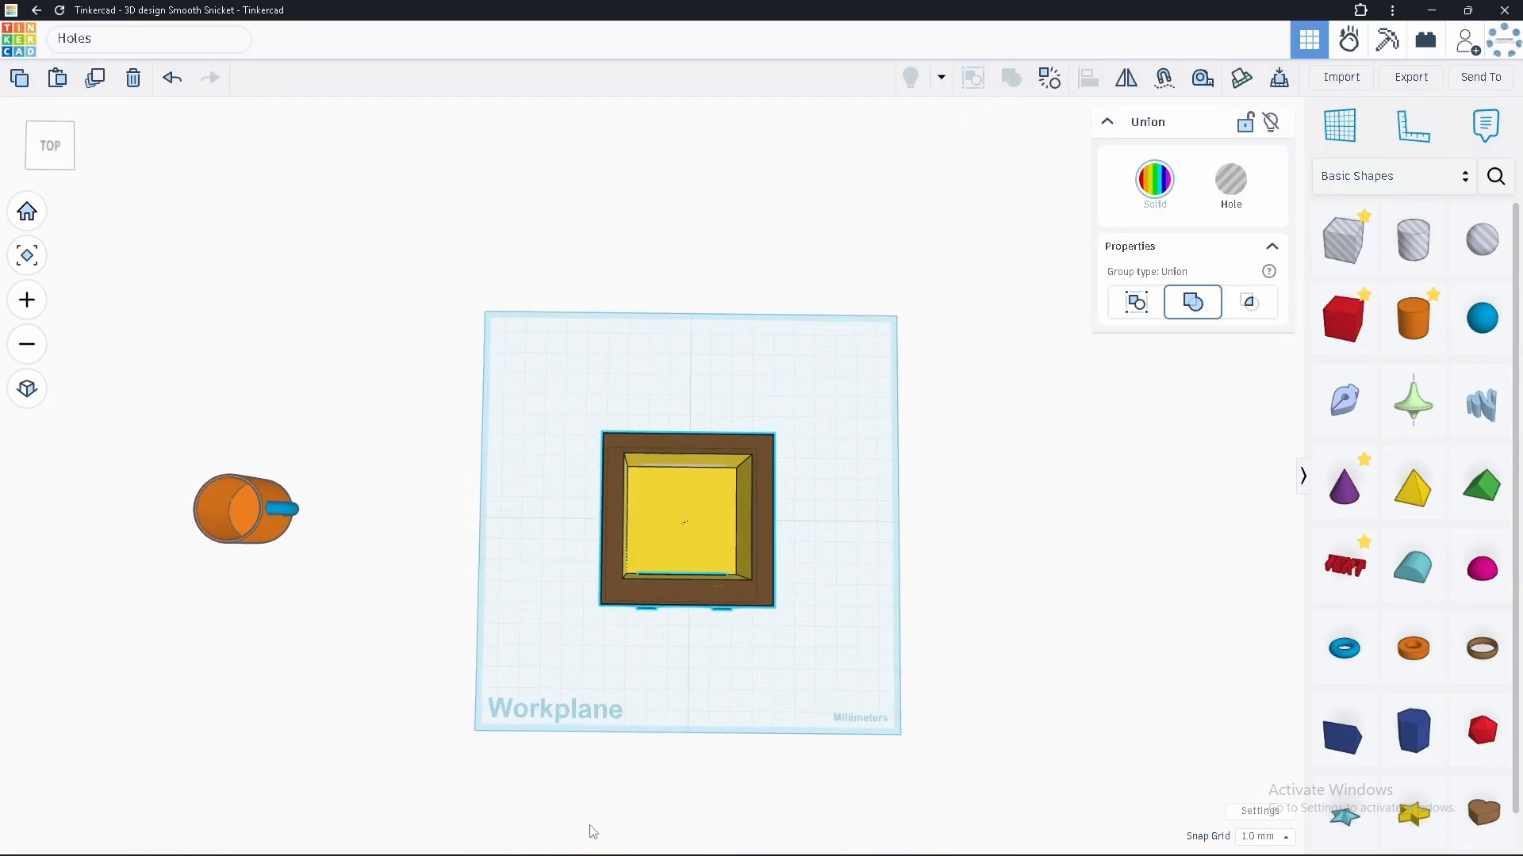
{"action": "right_click_drag", "start_coordinate": [593, 831], "coordinate": [479, 673]}
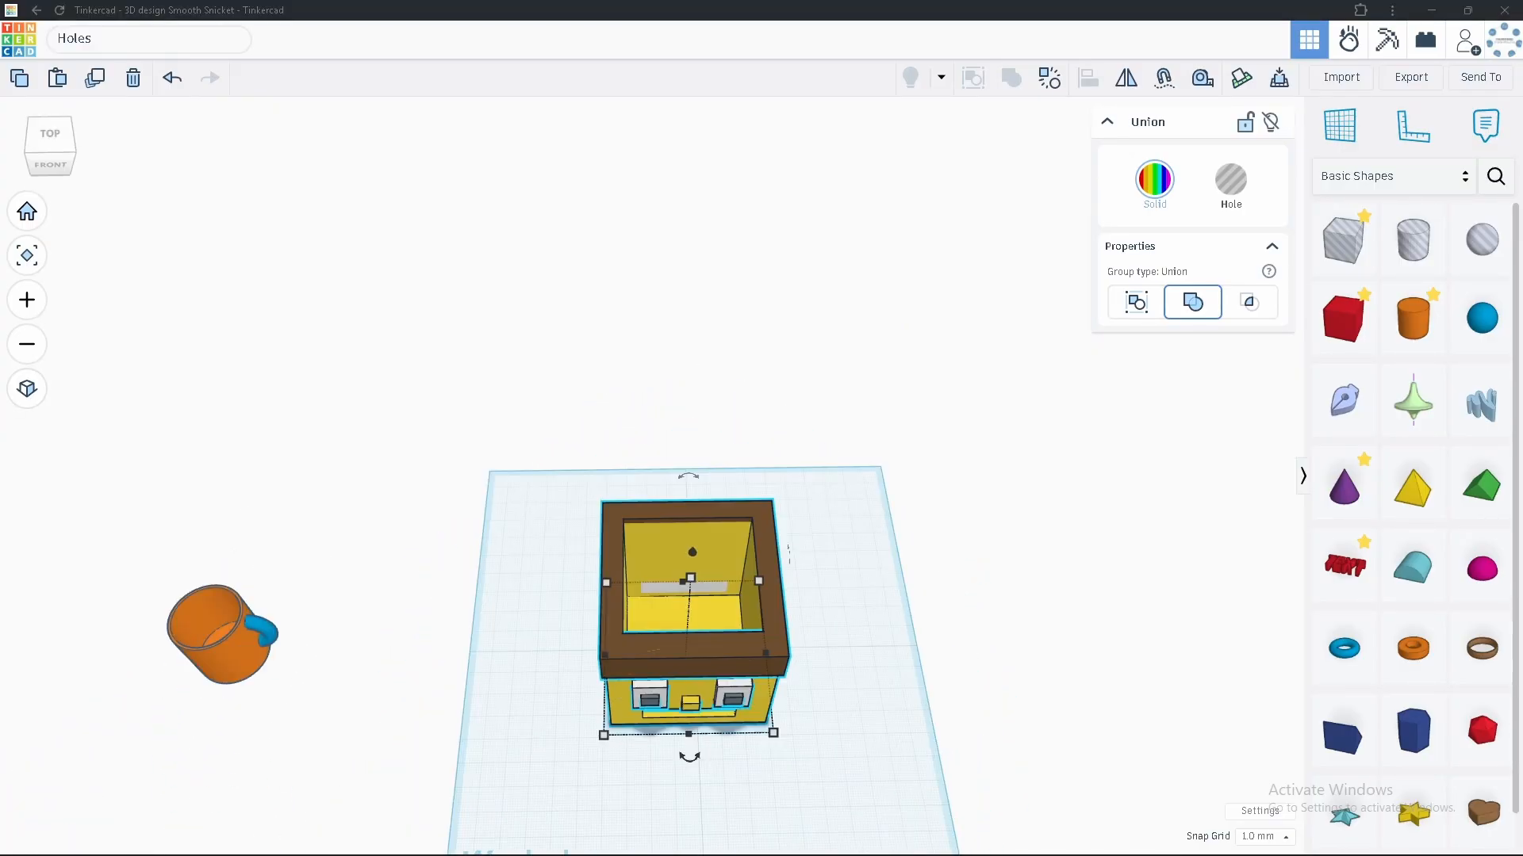
{"action": "middle_click_drag", "start_coordinate": [793, 688], "coordinate": [813, 542]}
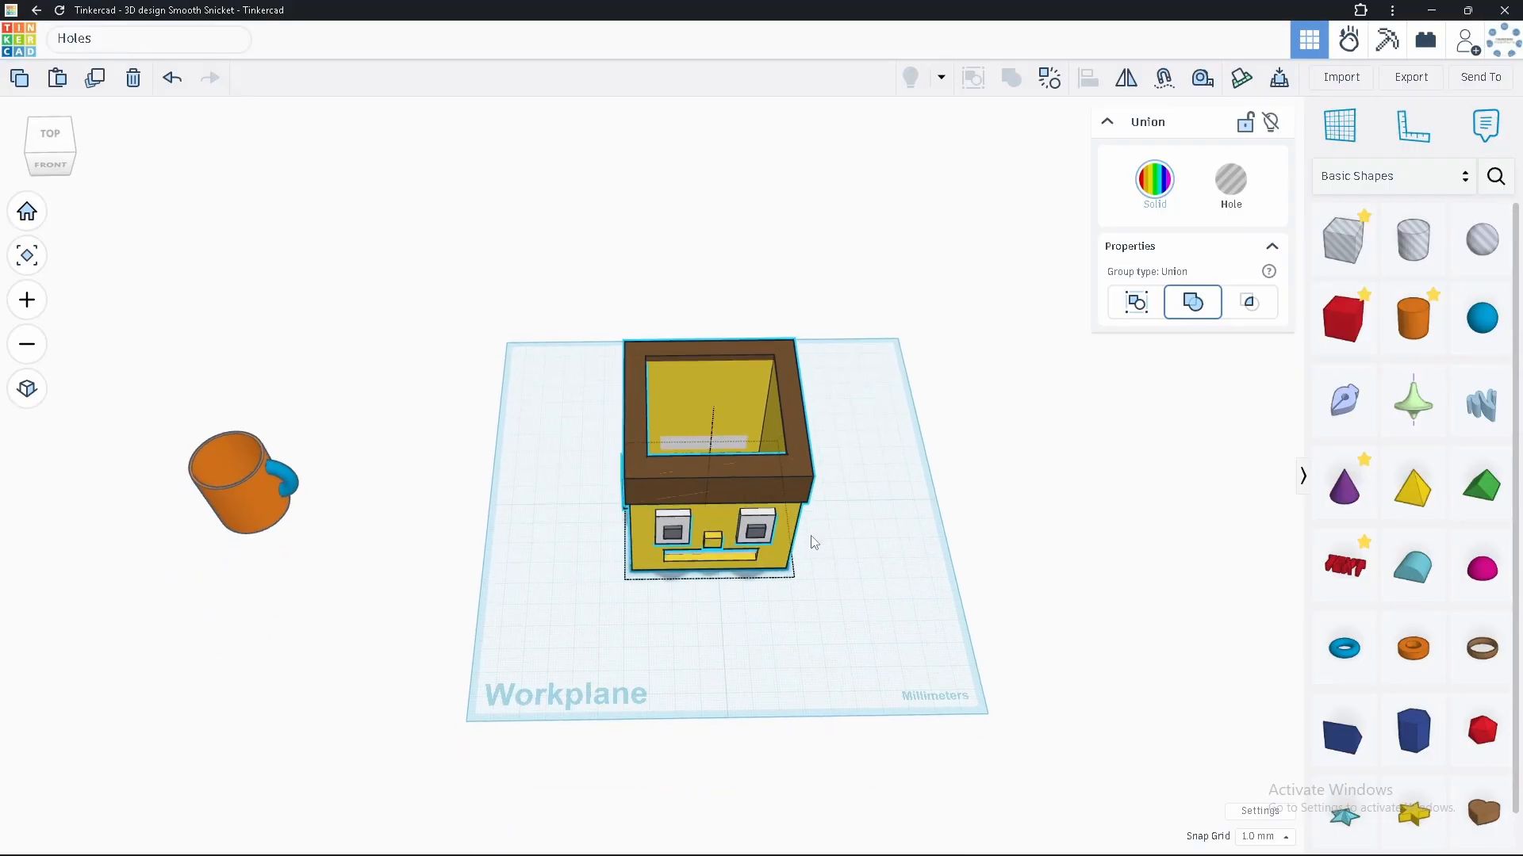
{"action": "scroll", "coordinate": [745, 524], "scroll_direction": "up", "scroll_amount": 3}
{"action": "key", "text": "Escape"}
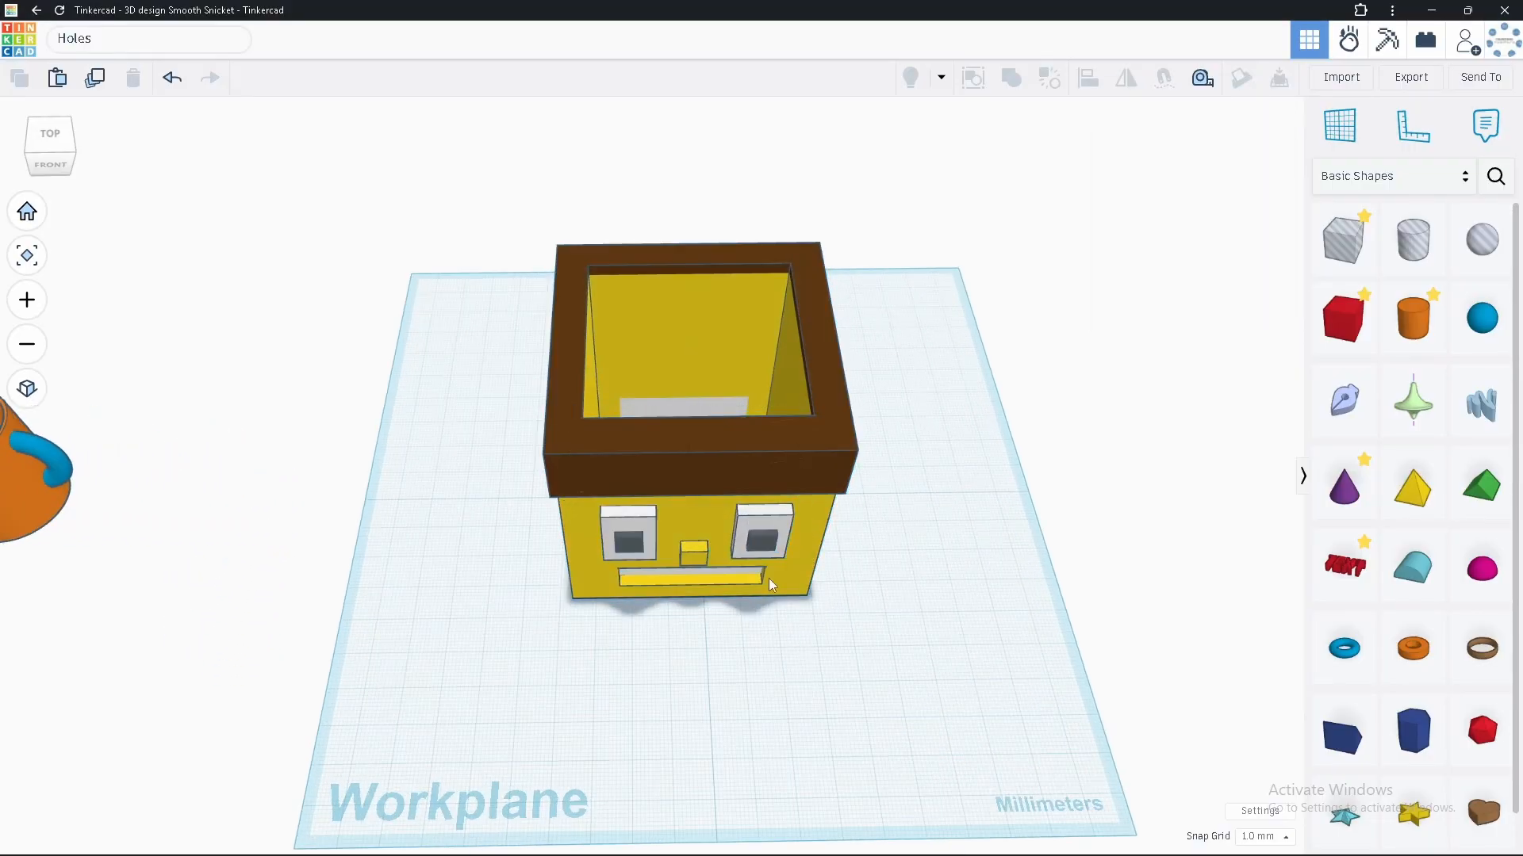
Try resizing the hollow head, first to 89 mm tall and also proportionally to a base of about 56 × 58 mm.
{"action": "right_click_drag", "start_coordinate": [668, 559], "coordinate": [412, 602]}
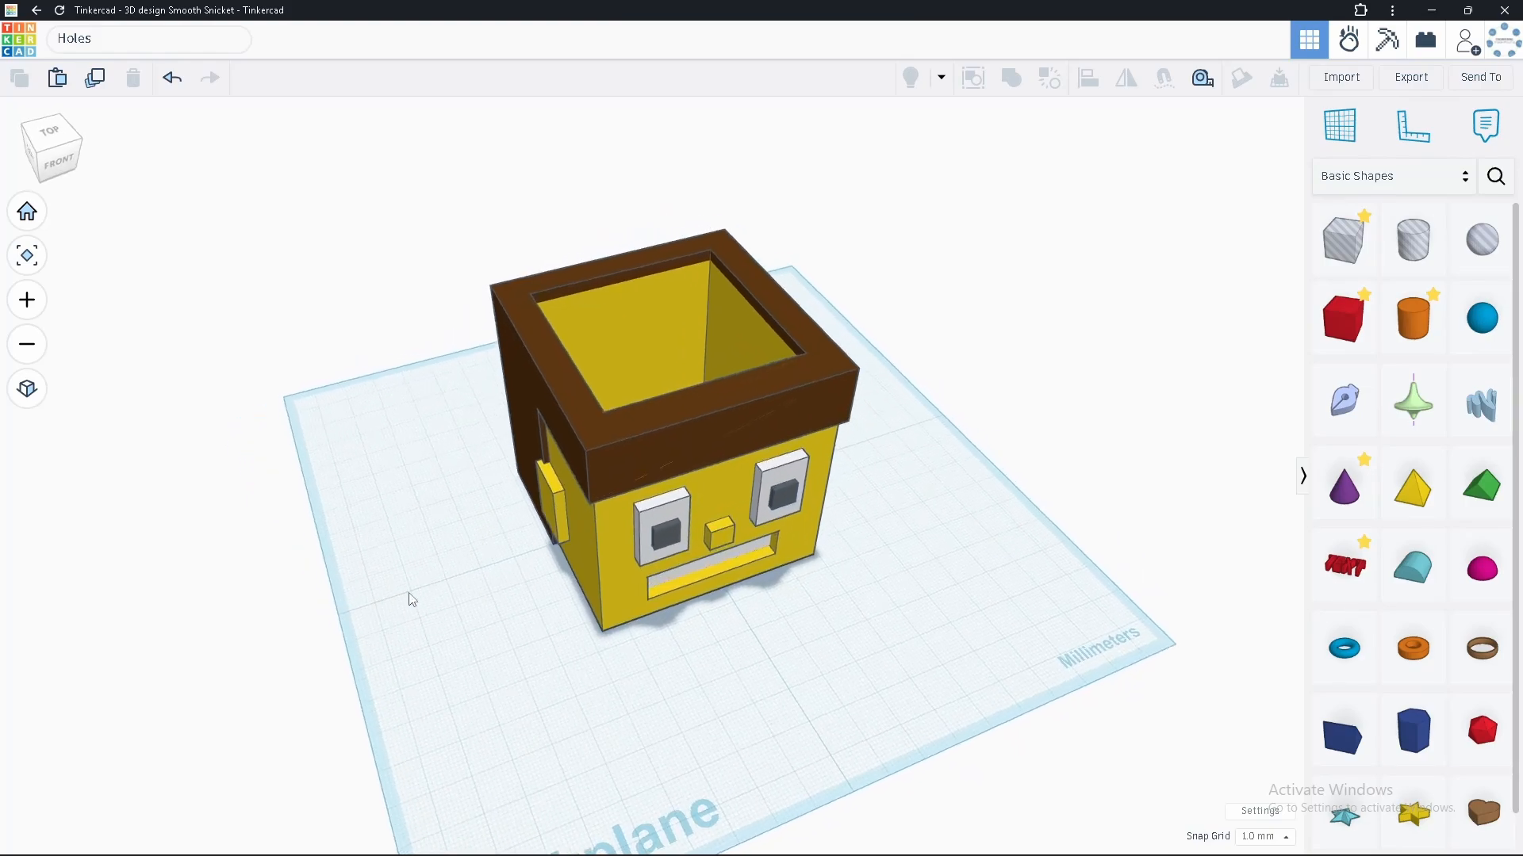
{"action": "left_click", "coordinate": [603, 479]}
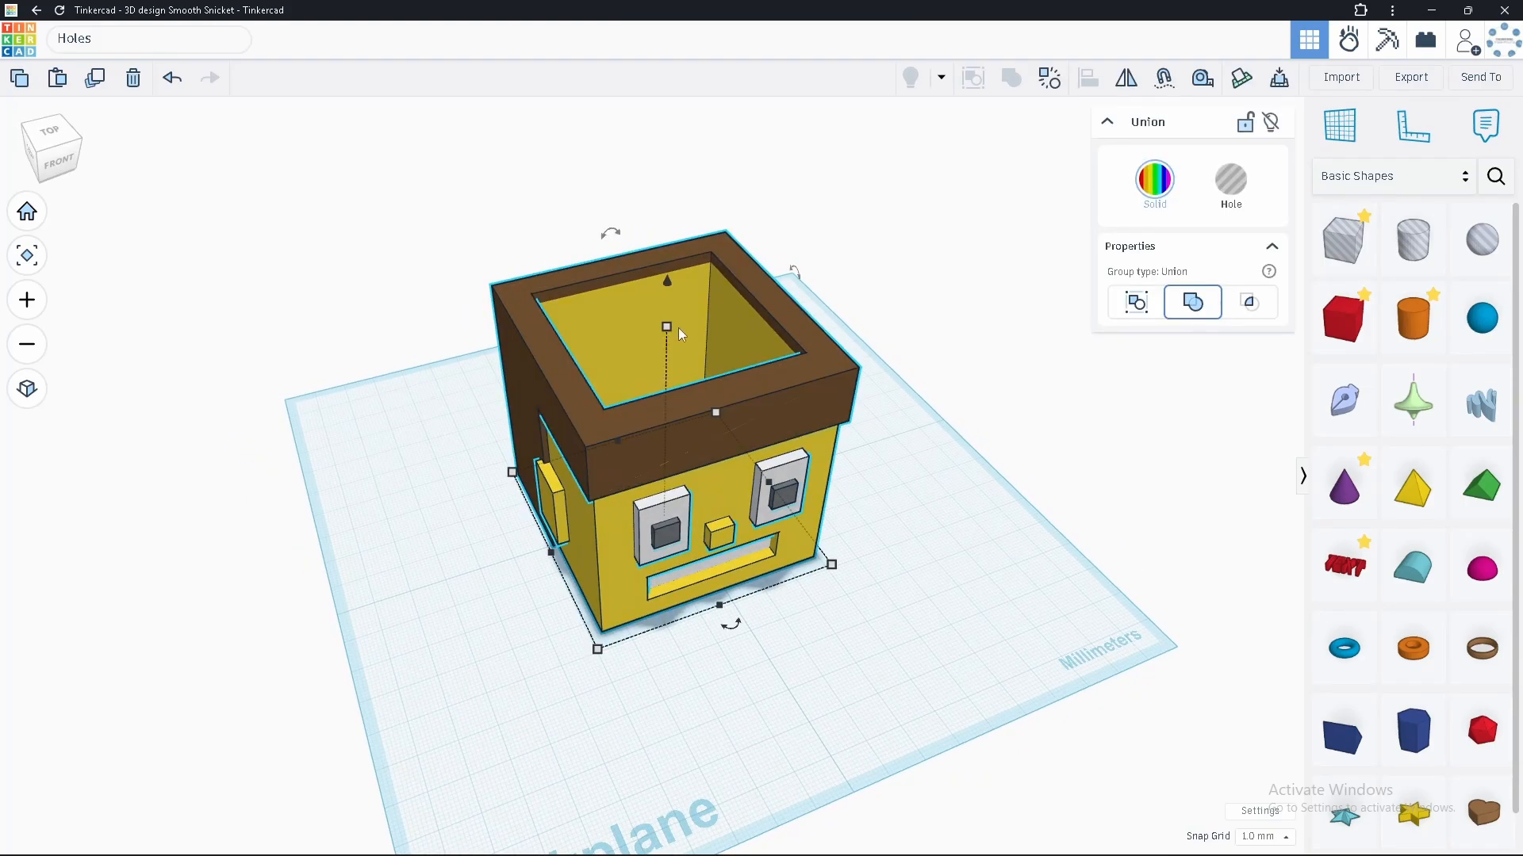
{"action": "left_click_drag", "start_coordinate": [667, 325], "coordinate": [667, 254]}
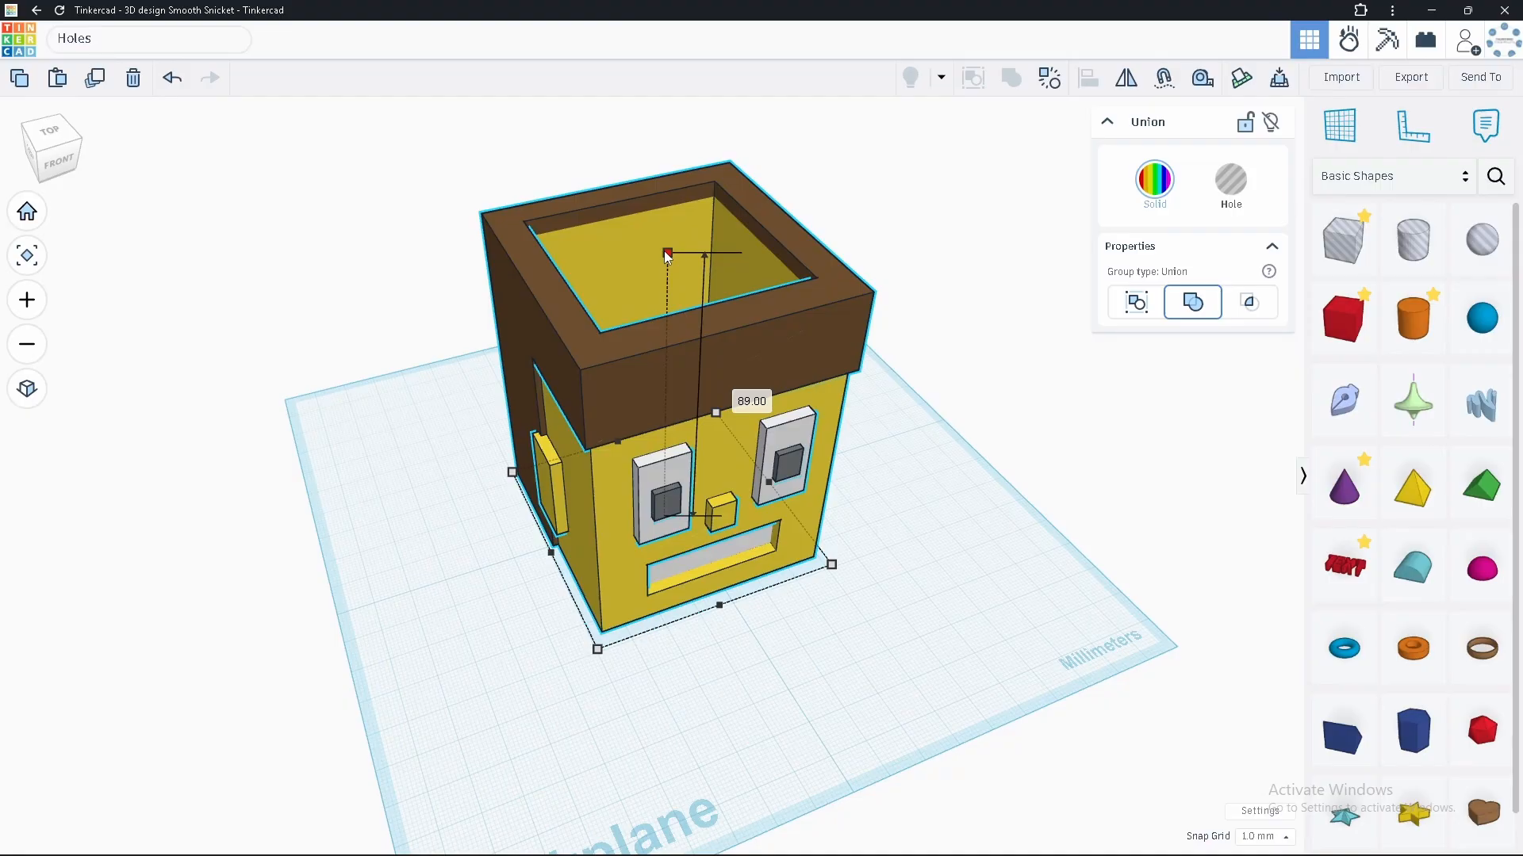
{"action": "left_click_drag", "start_coordinate": [667, 255], "coordinate": [666, 254]}
{"action": "left_click_drag", "start_coordinate": [597, 650], "coordinate": [544, 634]}
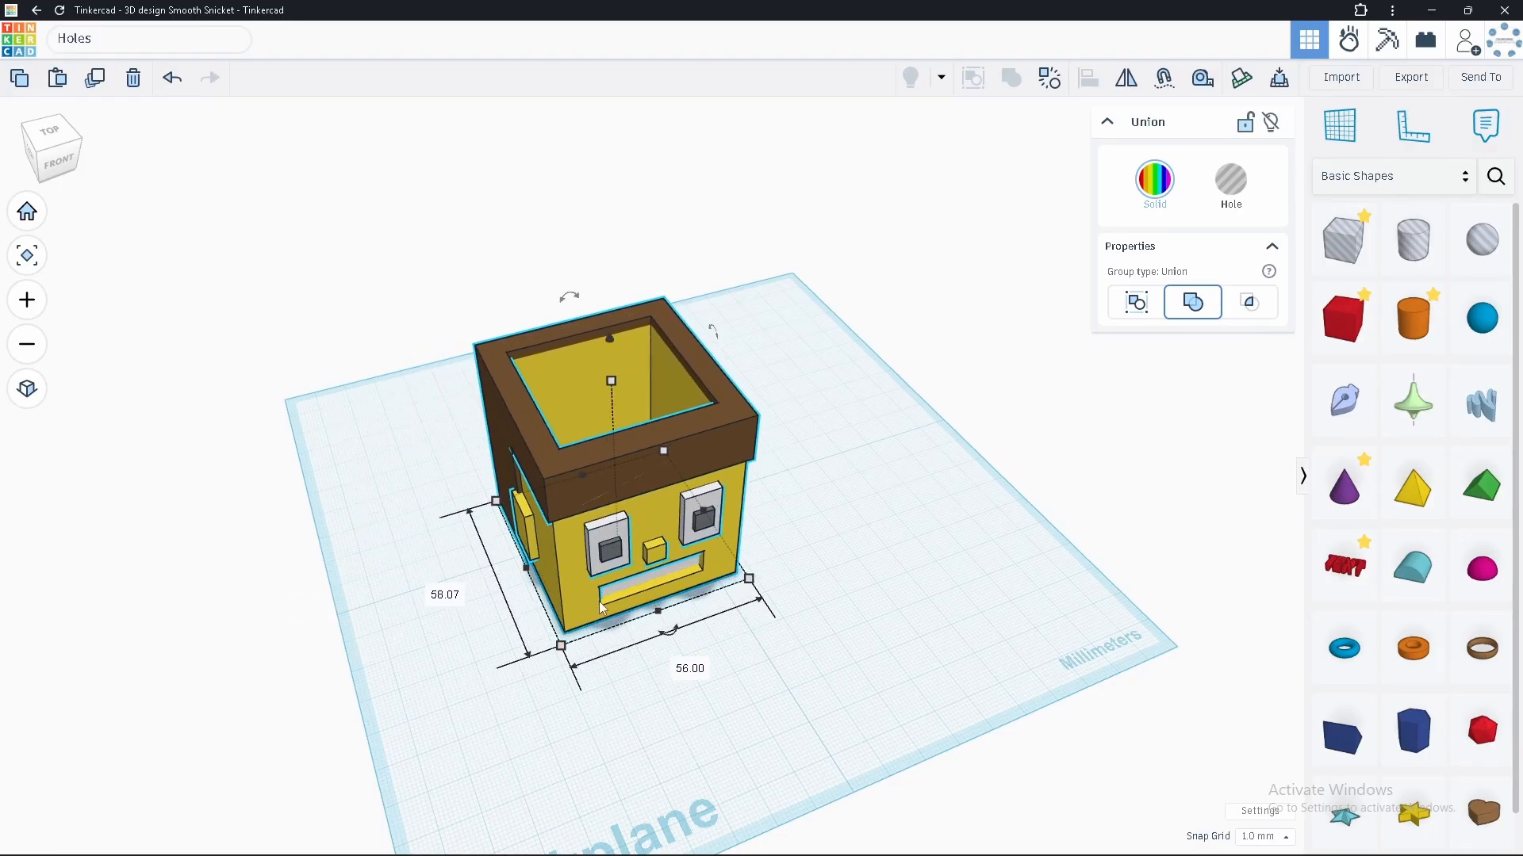
Delete the hollow block head from the workplane.
{"action": "right_click_drag", "start_coordinate": [600, 607], "coordinate": [627, 838]}
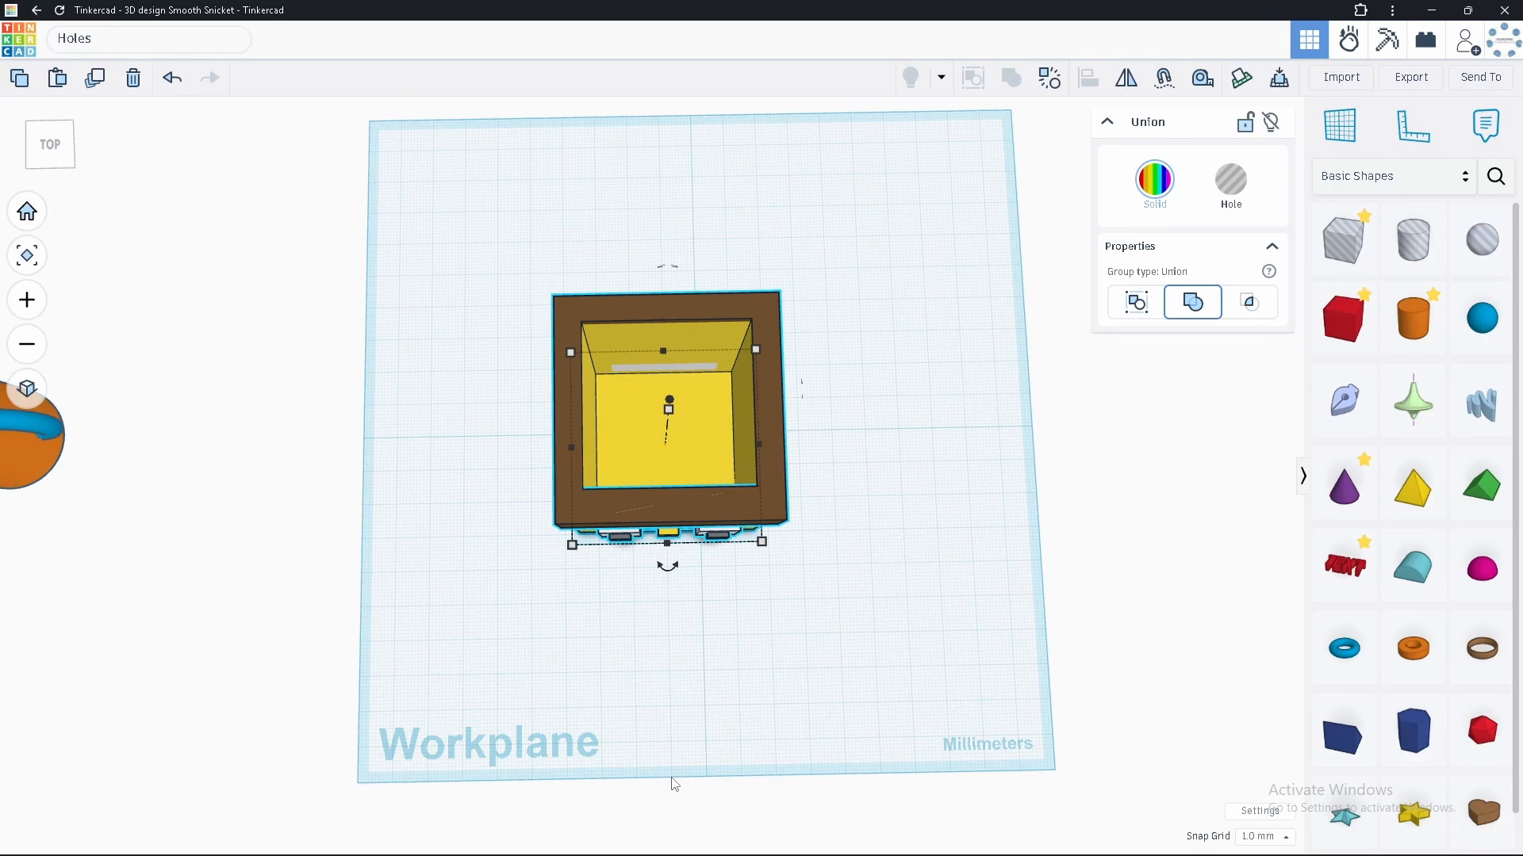
{"action": "key", "text": "Delete"}
{"action": "scroll", "coordinate": [701, 601], "scroll_direction": "down", "scroll_amount": 5}
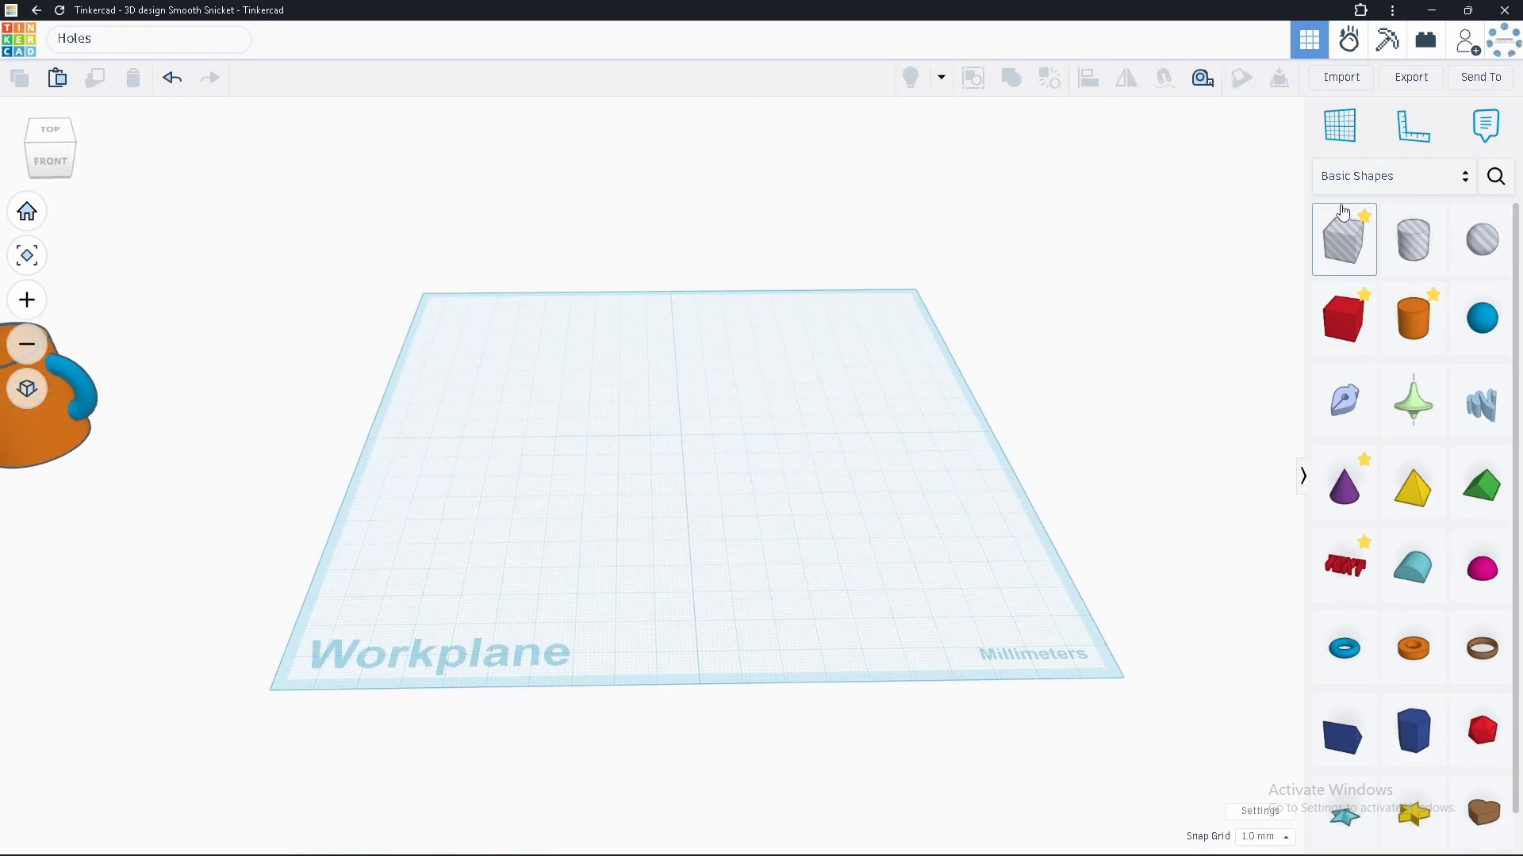
Place a six-sided Polygon from Basic Shapes, enlarge it to about 71 × 82 mm and move it near the workplane's middle.
{"action": "left_click", "coordinate": [1379, 176]}
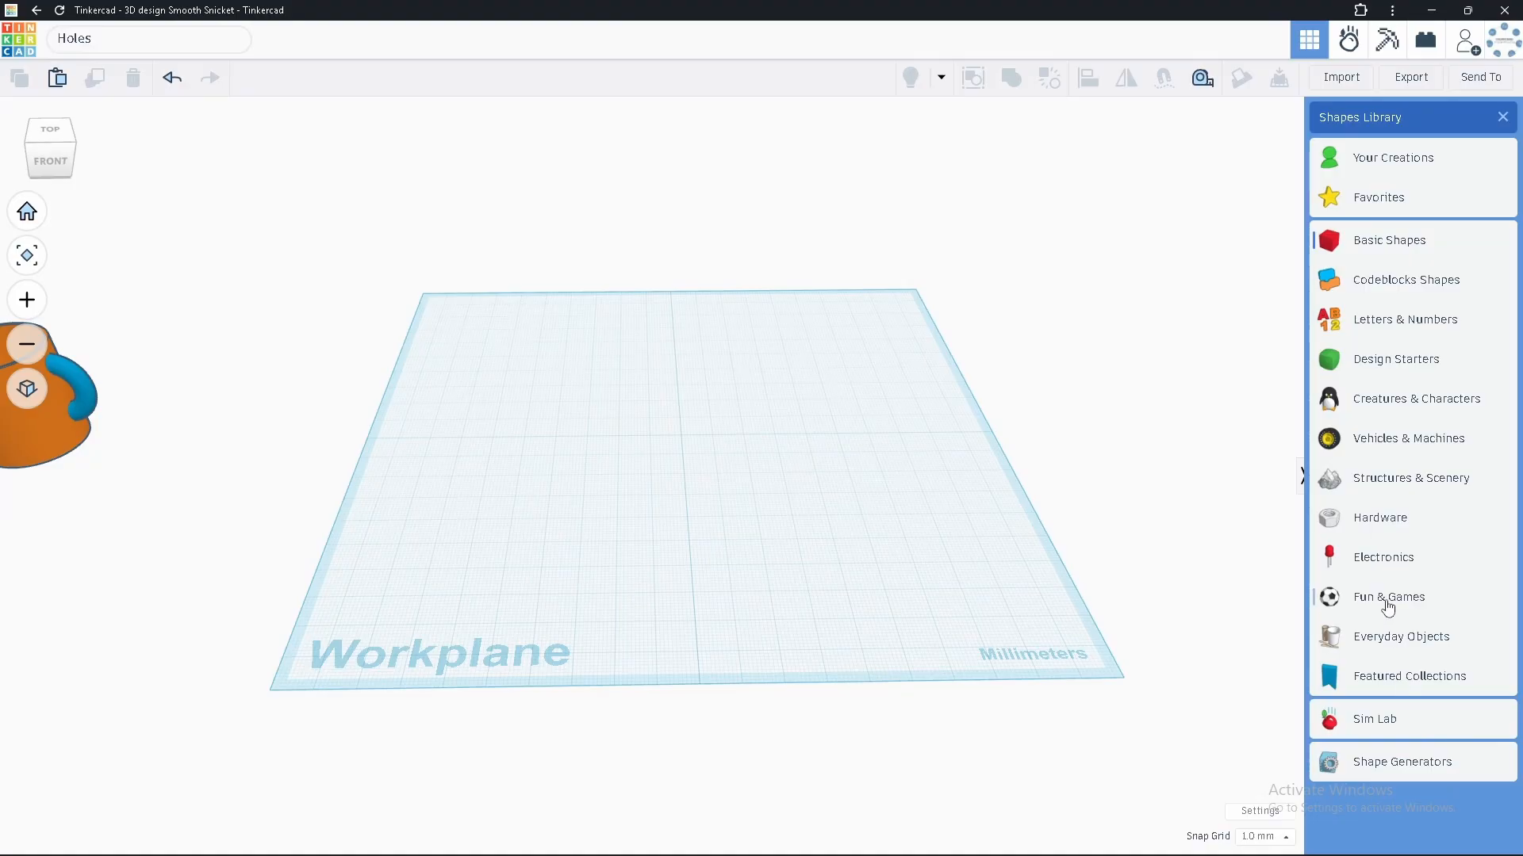
{"action": "left_click", "coordinate": [1402, 242]}
{"action": "scroll", "coordinate": [1390, 661], "scroll_direction": "down", "scroll_amount": 1}
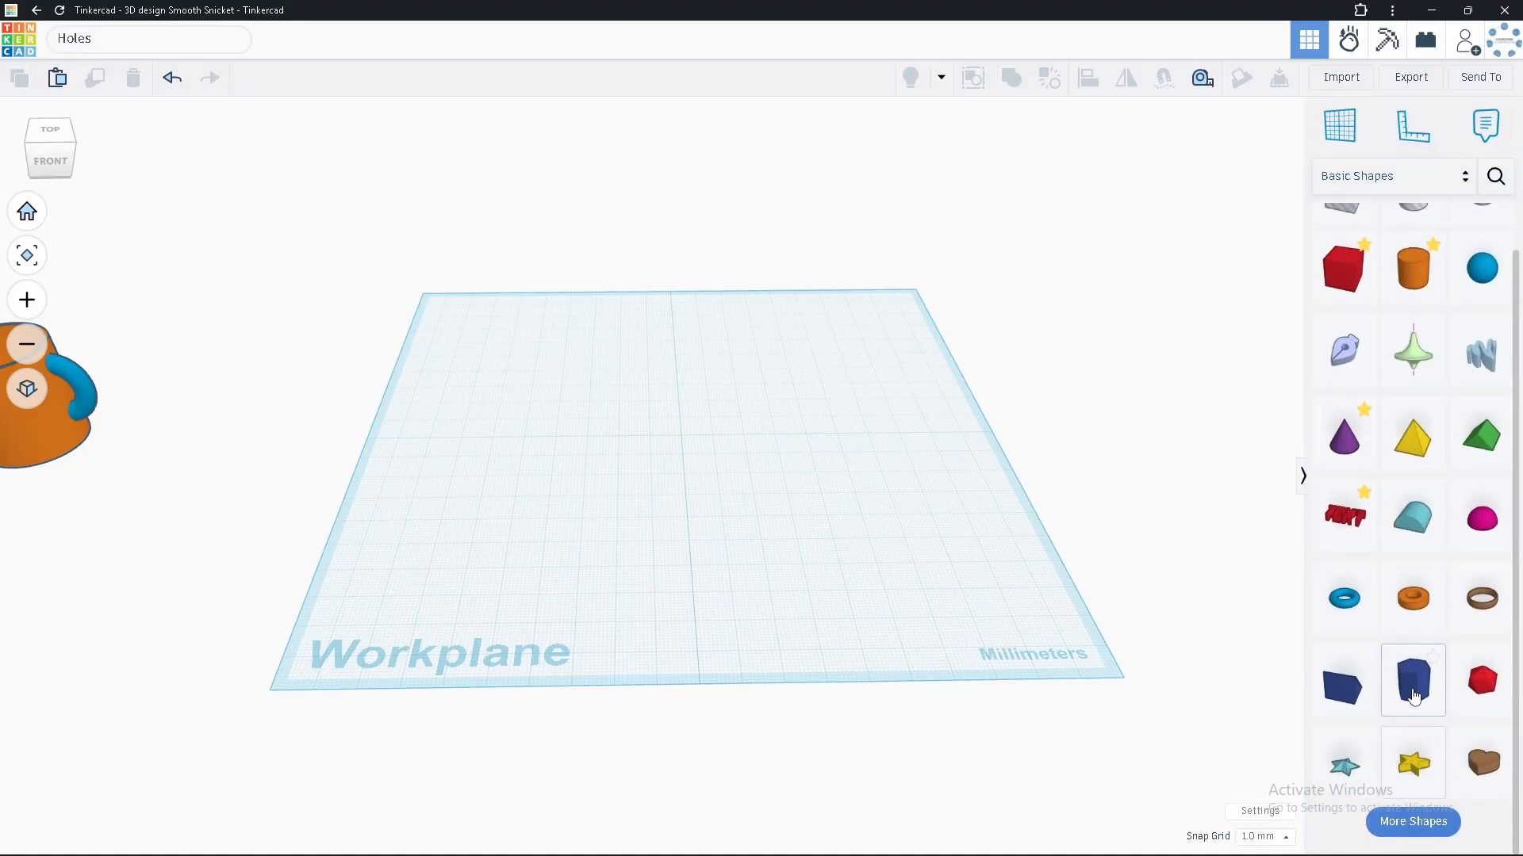
{"action": "left_click_drag", "start_coordinate": [1413, 686], "coordinate": [683, 441]}
{"action": "right_click_drag", "start_coordinate": [683, 445], "coordinate": [647, 714]}
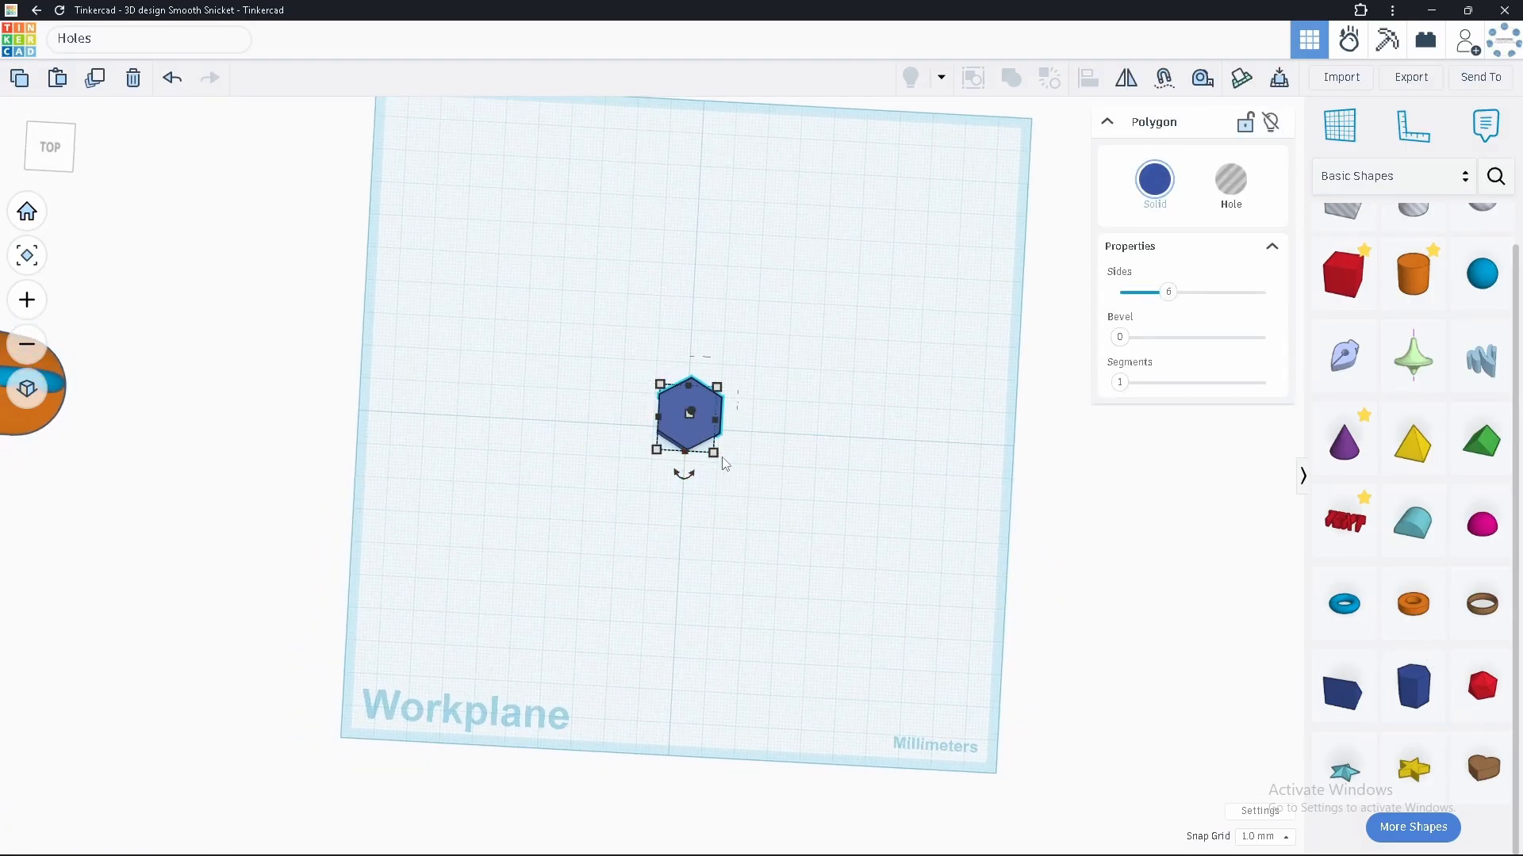
{"action": "left_click_drag", "start_coordinate": [714, 453], "coordinate": [880, 662]}
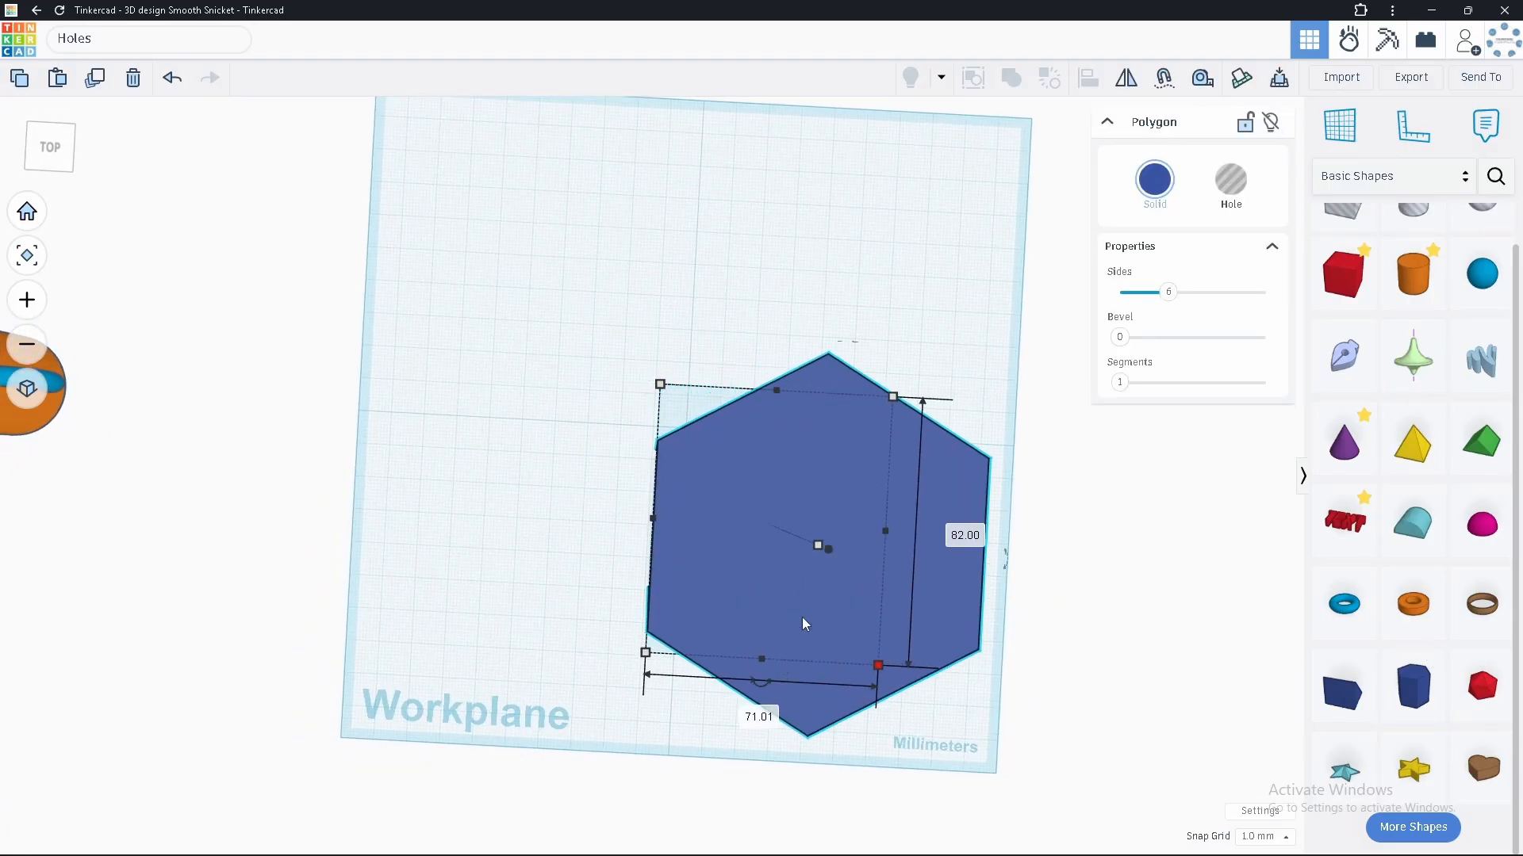
{"action": "left_click_drag", "start_coordinate": [802, 617], "coordinate": [642, 531]}
Flatten the hexagon to a 4 mm thick plate.
{"action": "right_click_drag", "start_coordinate": [642, 531], "coordinate": [631, 153]}
{"action": "left_click_drag", "start_coordinate": [645, 202], "coordinate": [640, 454]}
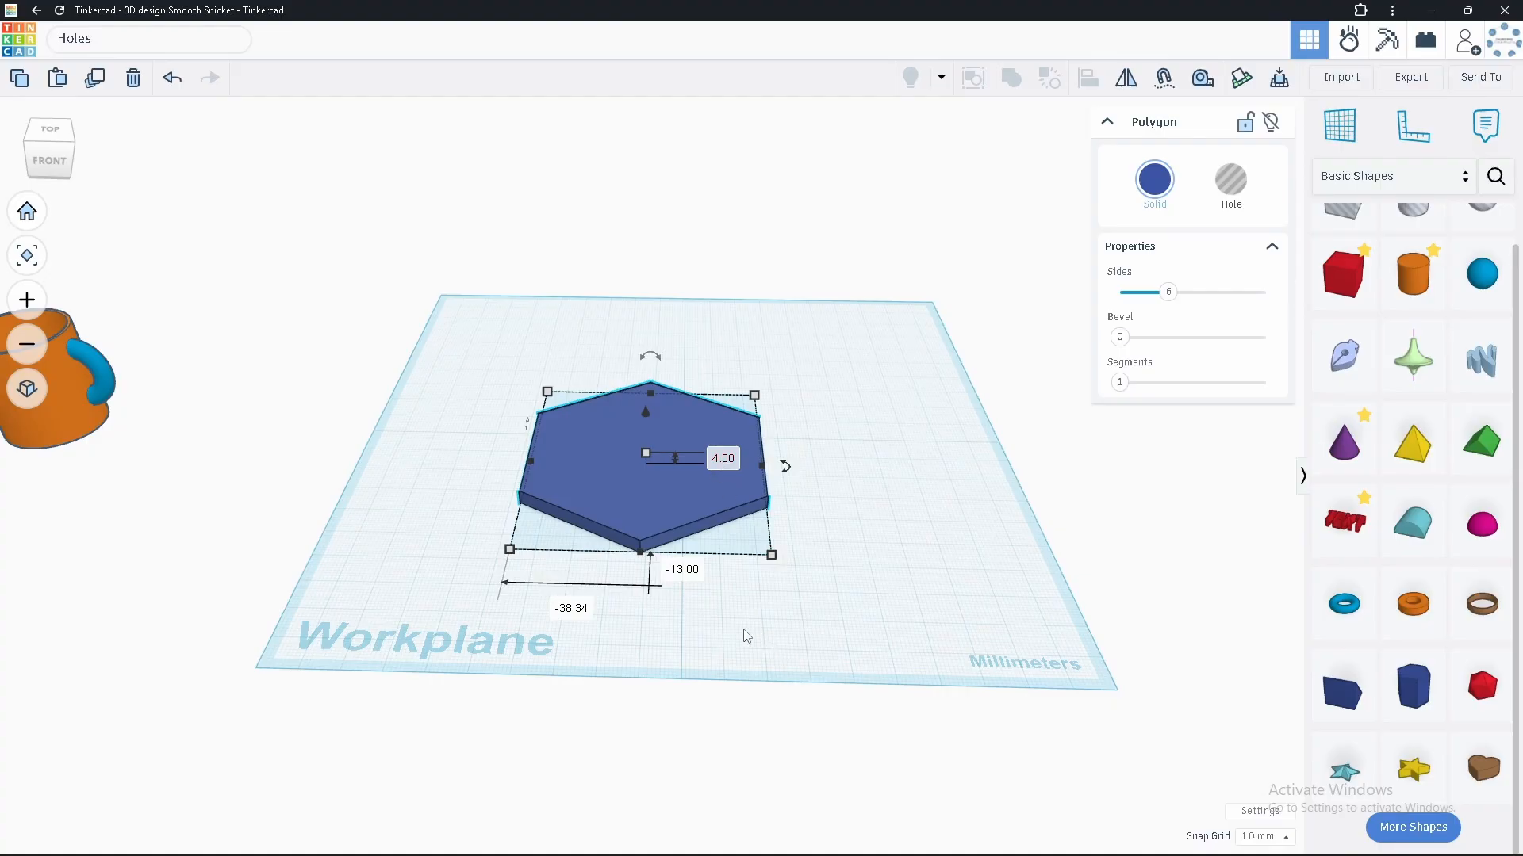
{"action": "right_click_drag", "start_coordinate": [644, 533], "coordinate": [677, 625]}
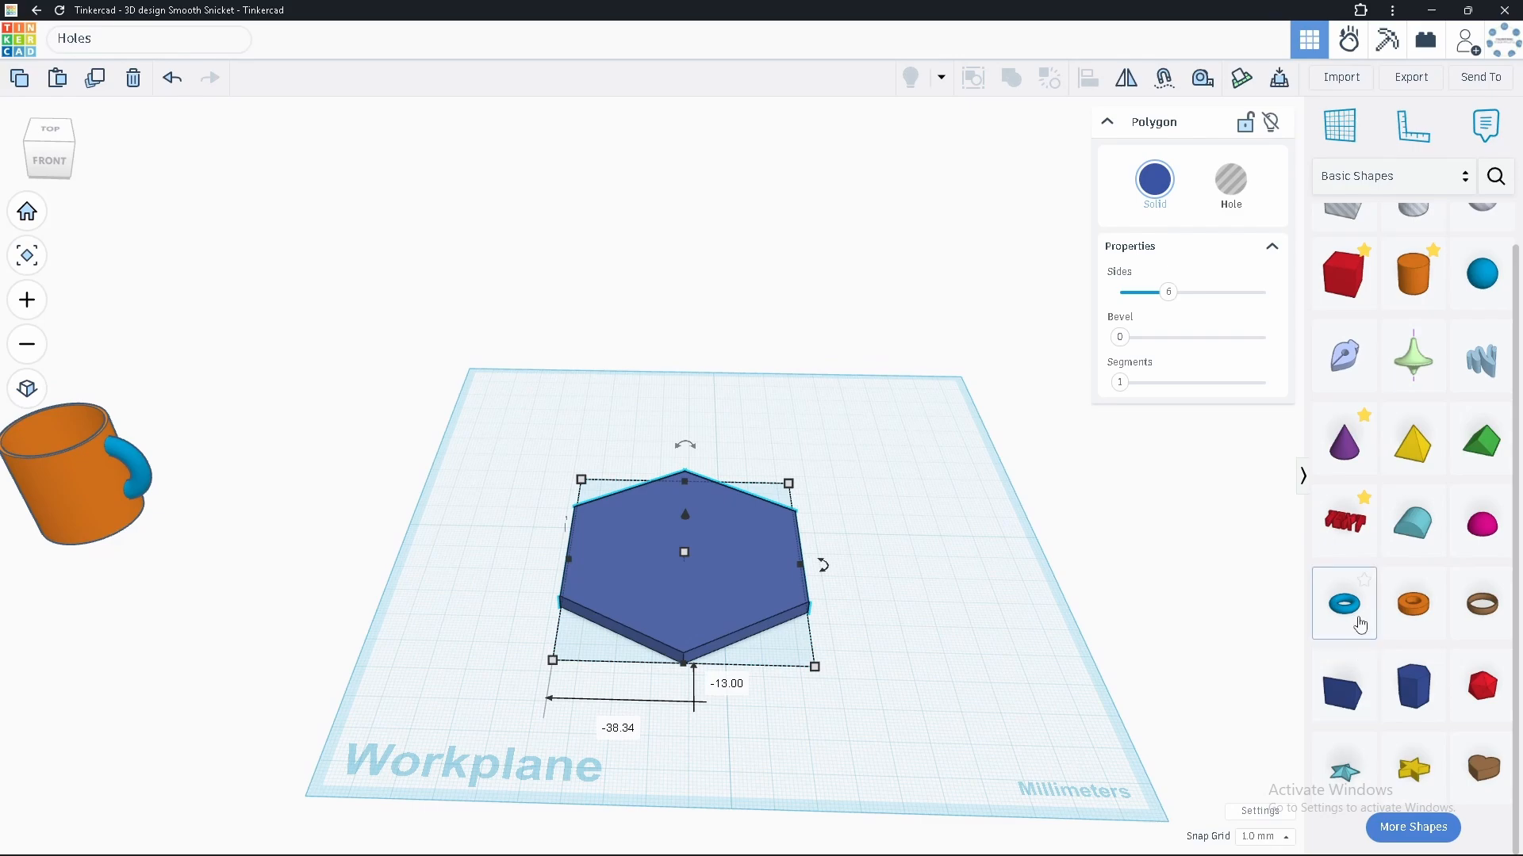
Place a Tube behind the hexagon, undo its height change, and position it overlapping the plate's rear corner as a hanging ring.
{"action": "left_click_drag", "start_coordinate": [1413, 604], "coordinate": [690, 484]}
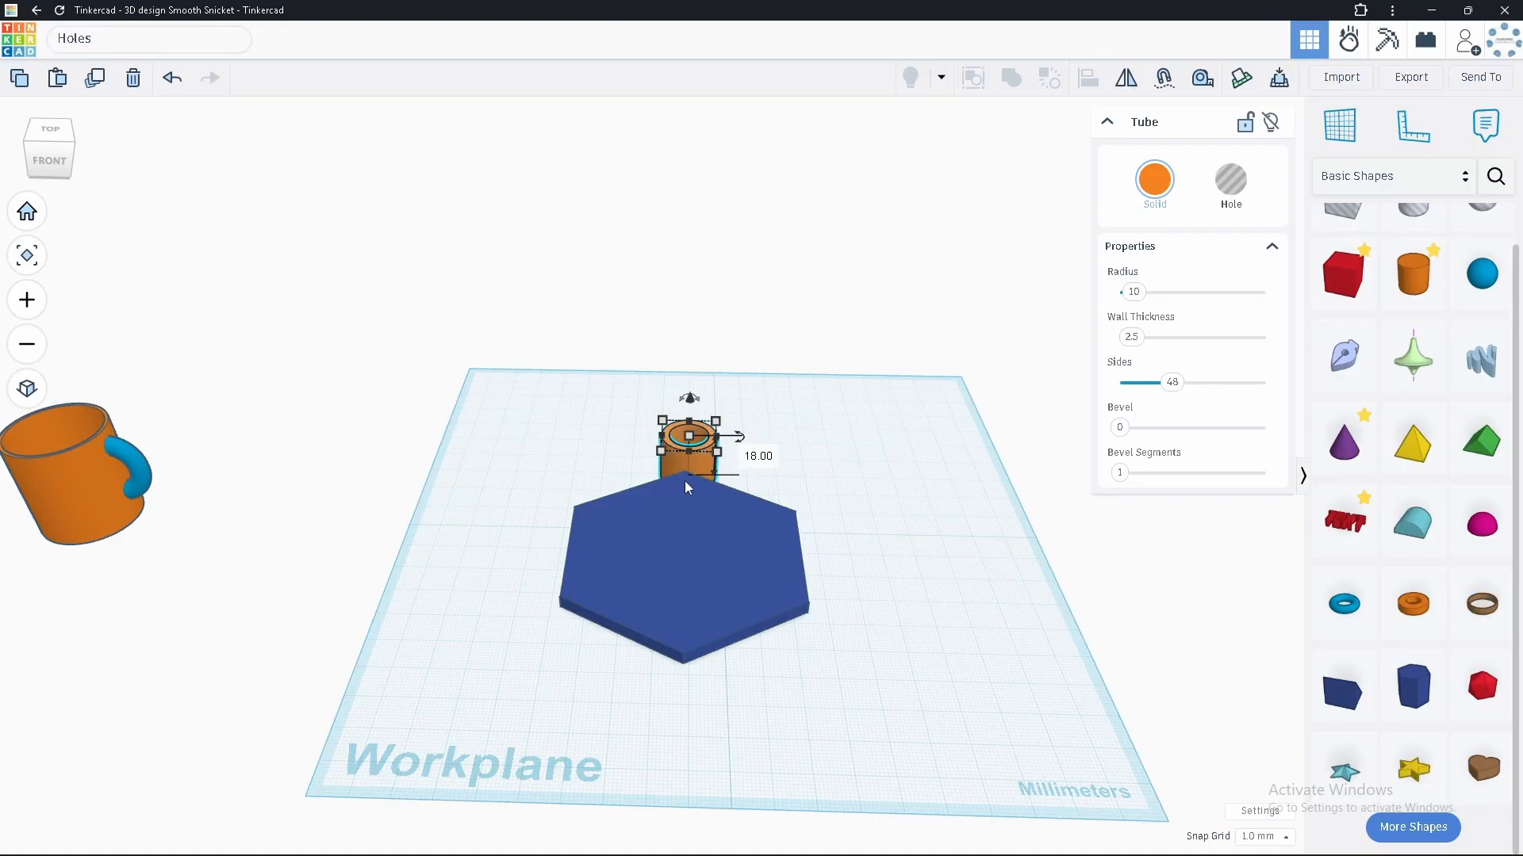
{"action": "key", "text": "ctrl+z"}
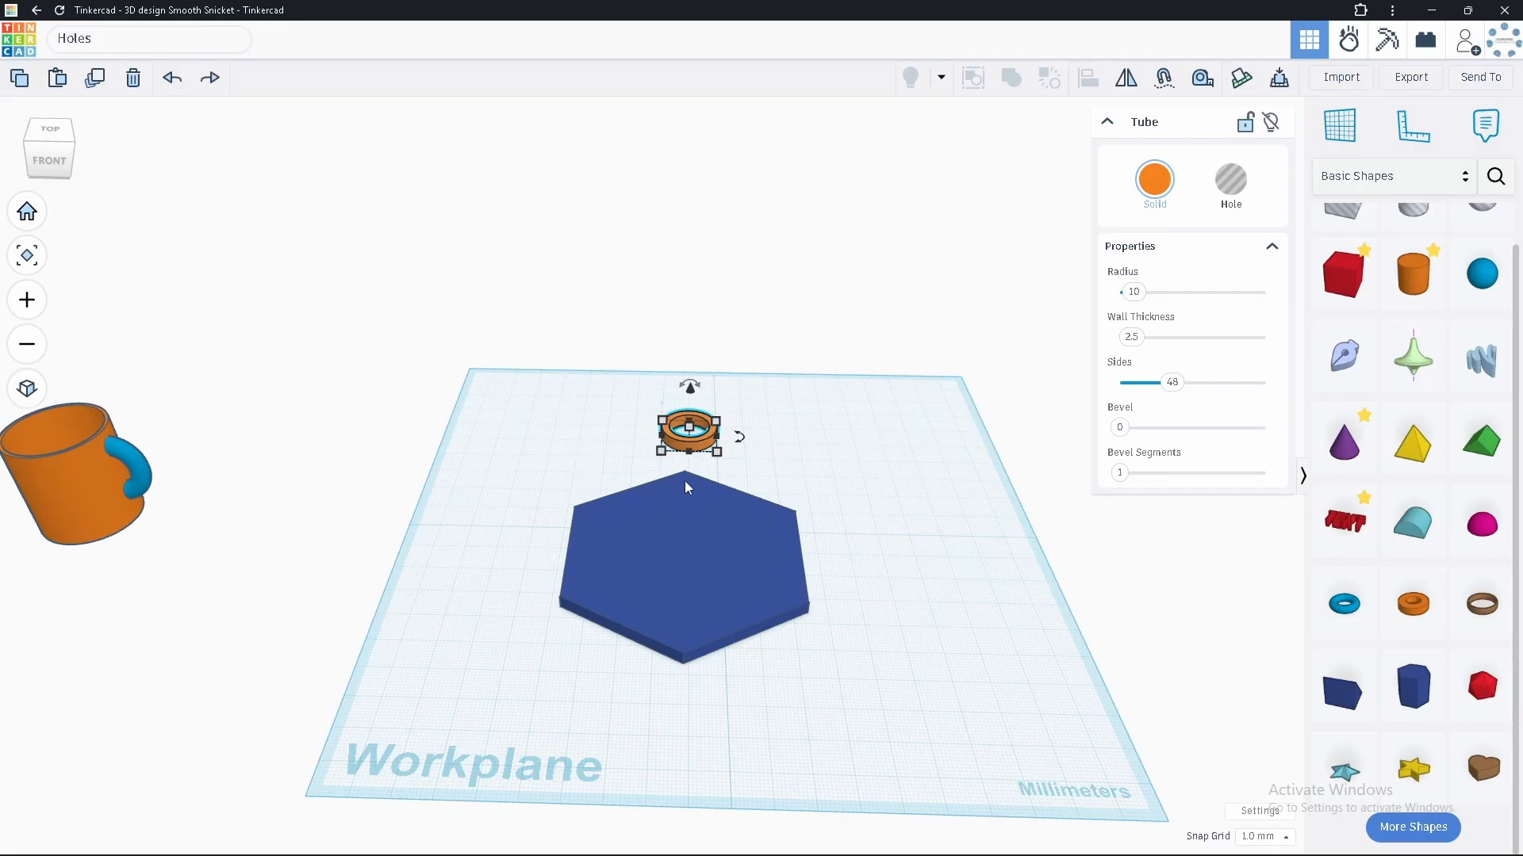
{"action": "right_click_drag", "start_coordinate": [774, 509], "coordinate": [675, 574]}
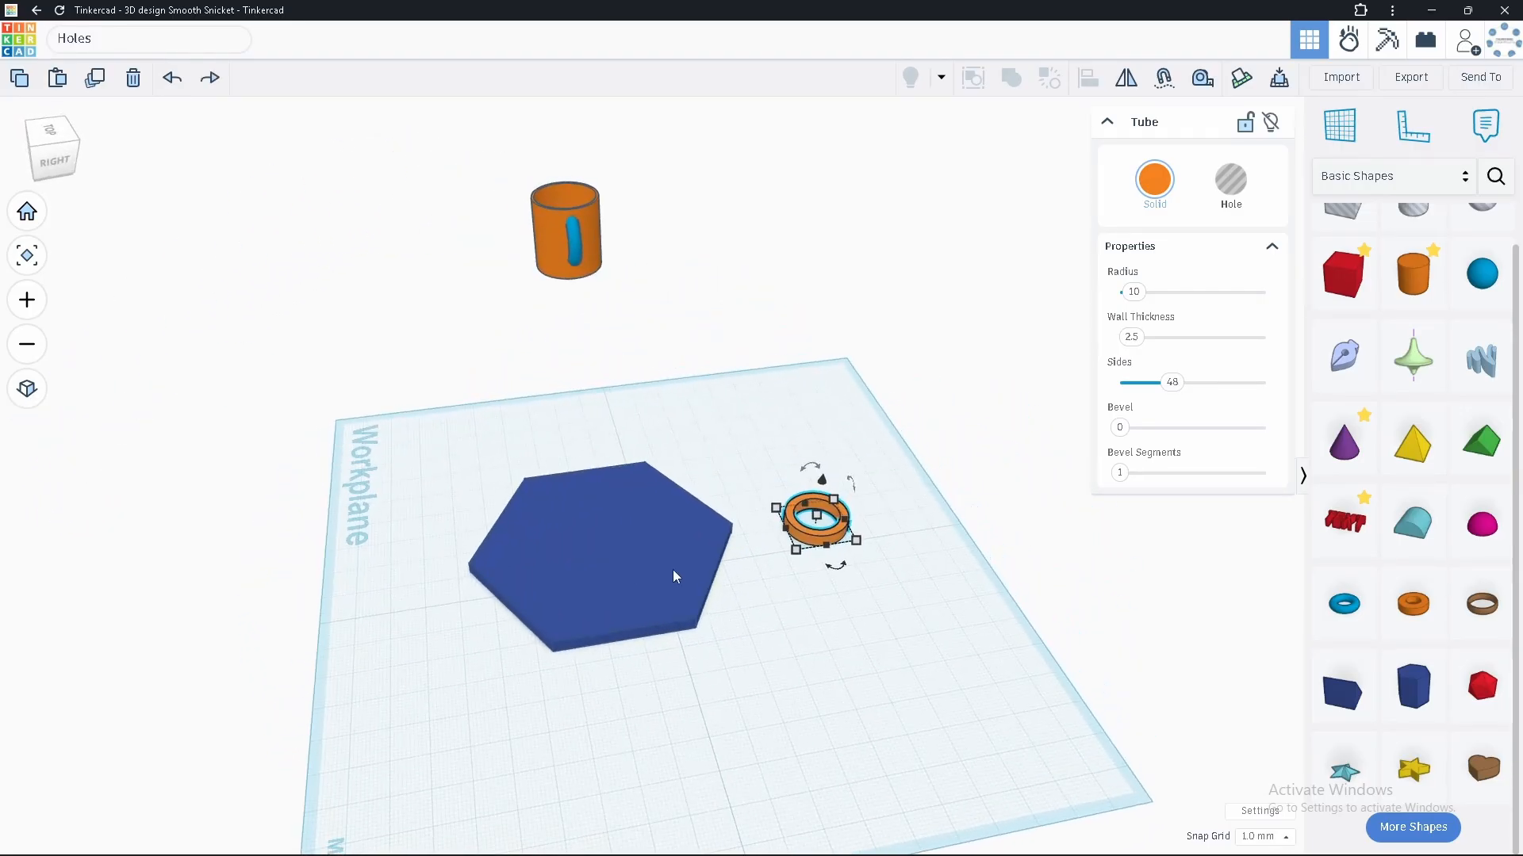
{"action": "left_click_drag", "start_coordinate": [805, 538], "coordinate": [735, 542]}
{"action": "right_click_drag", "start_coordinate": [736, 542], "coordinate": [836, 558]}
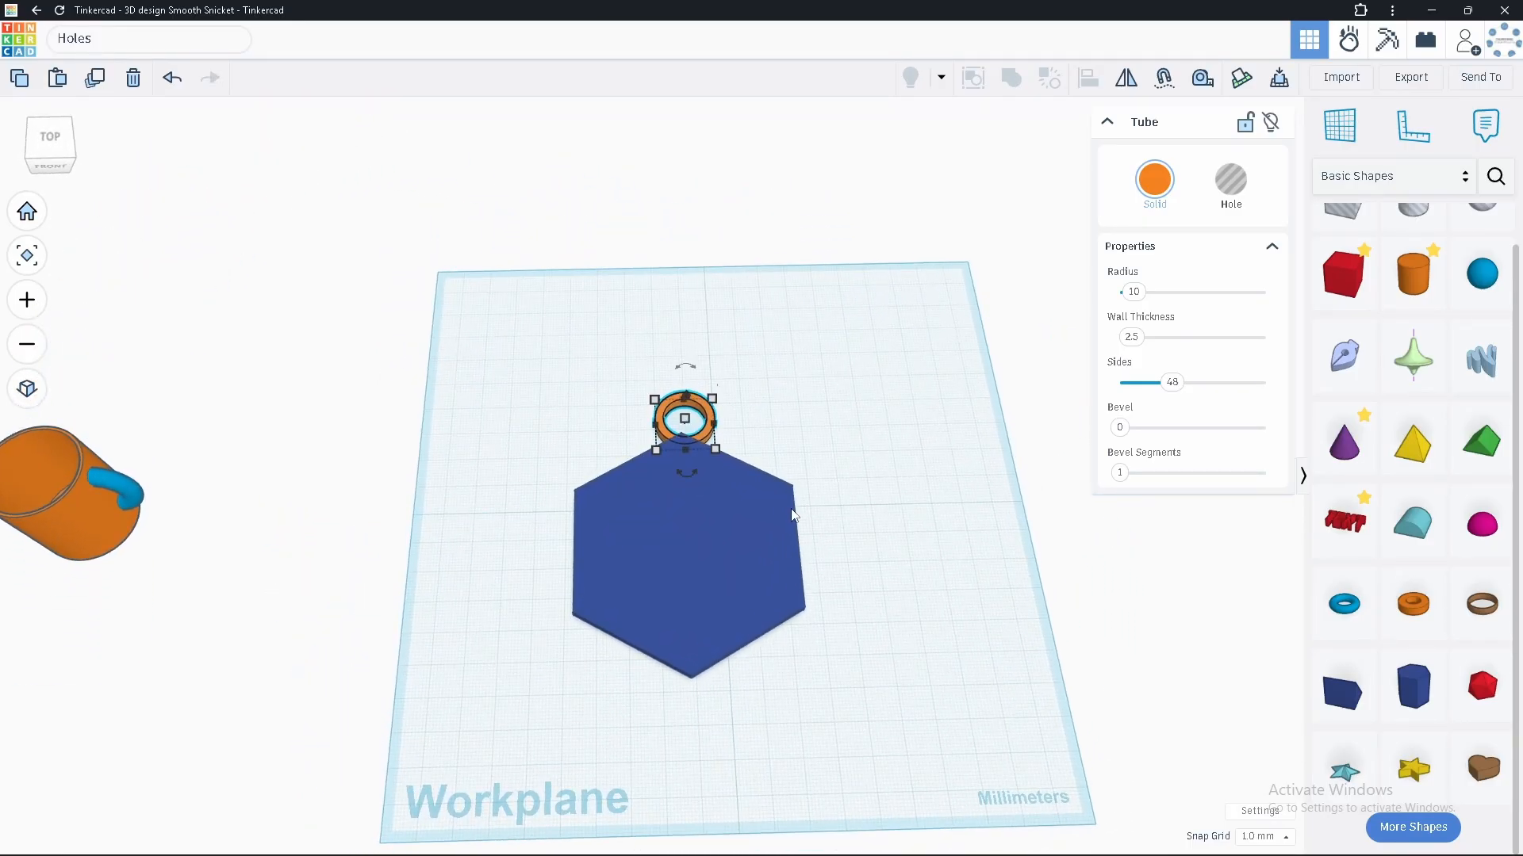
{"action": "key", "text": "Left"}
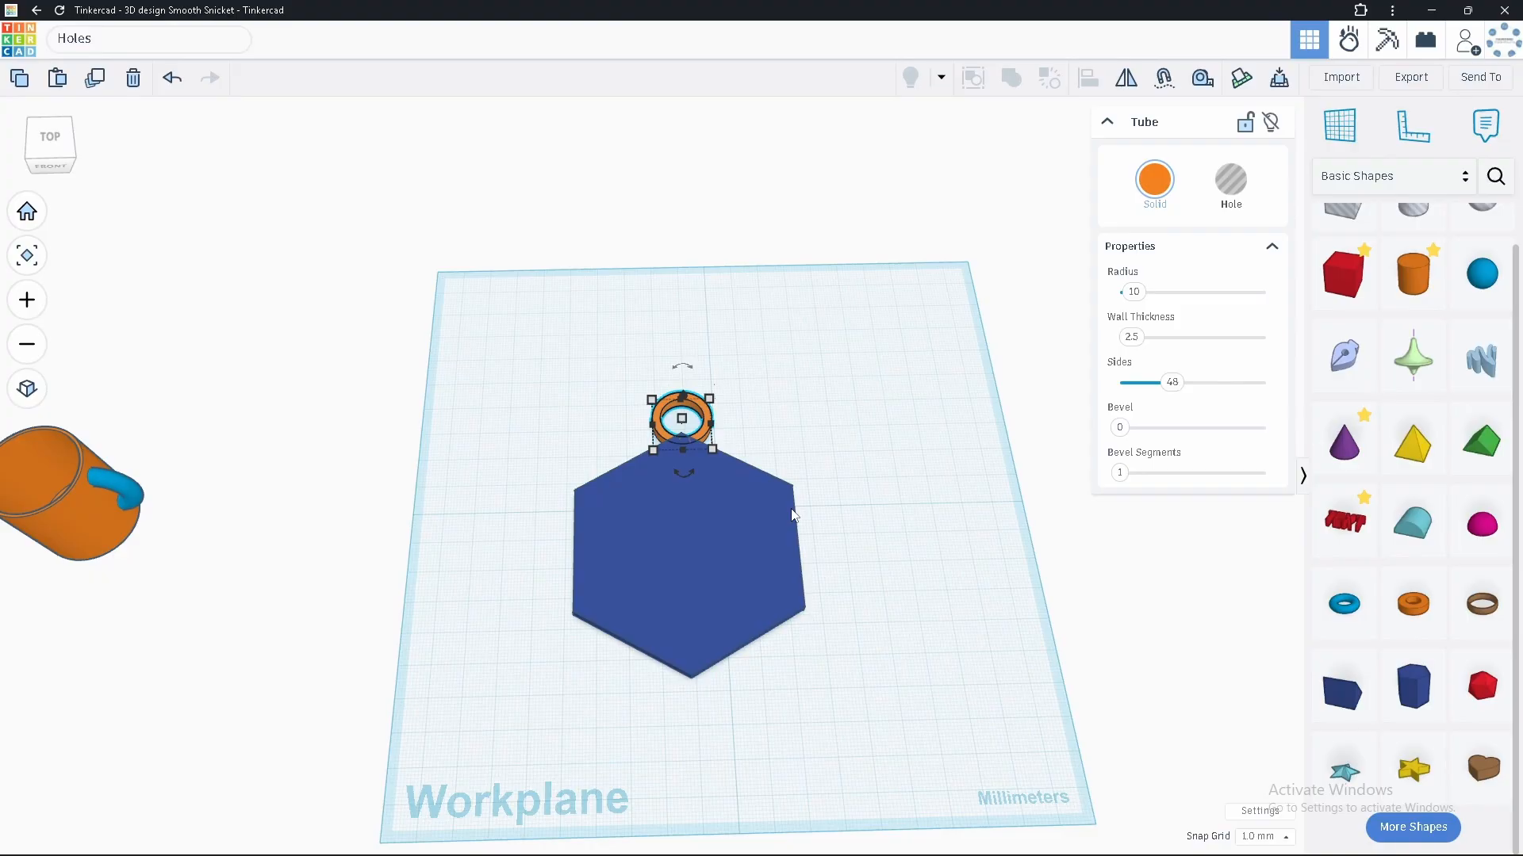
Place a Text shape across the middle of the hexagon's top face and change its wording to a short first name.
{"action": "left_click", "coordinate": [741, 569]}
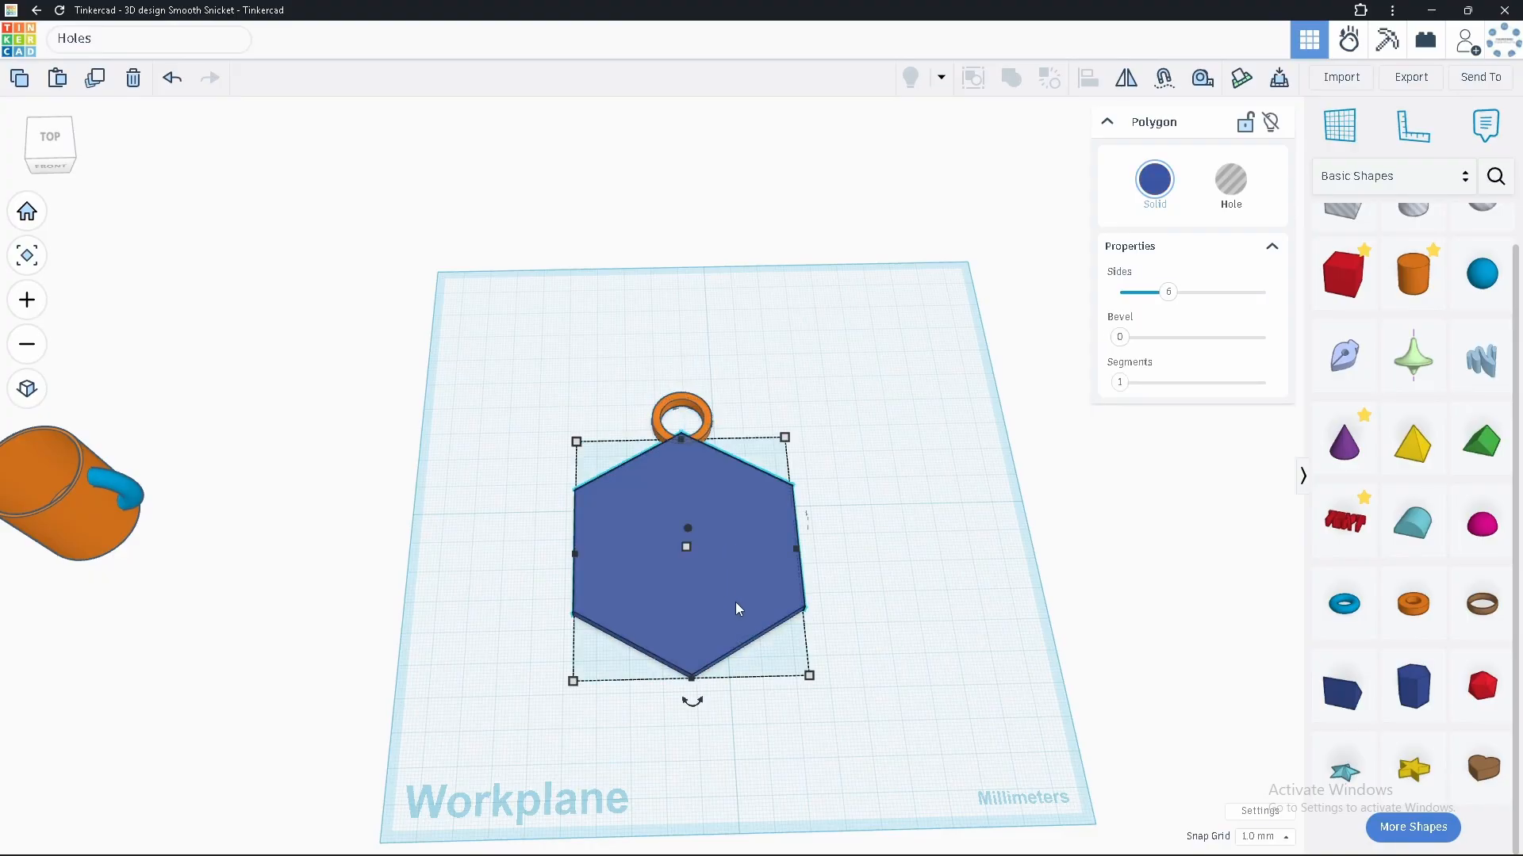
{"action": "right_click_drag", "start_coordinate": [734, 605], "coordinate": [767, 710]}
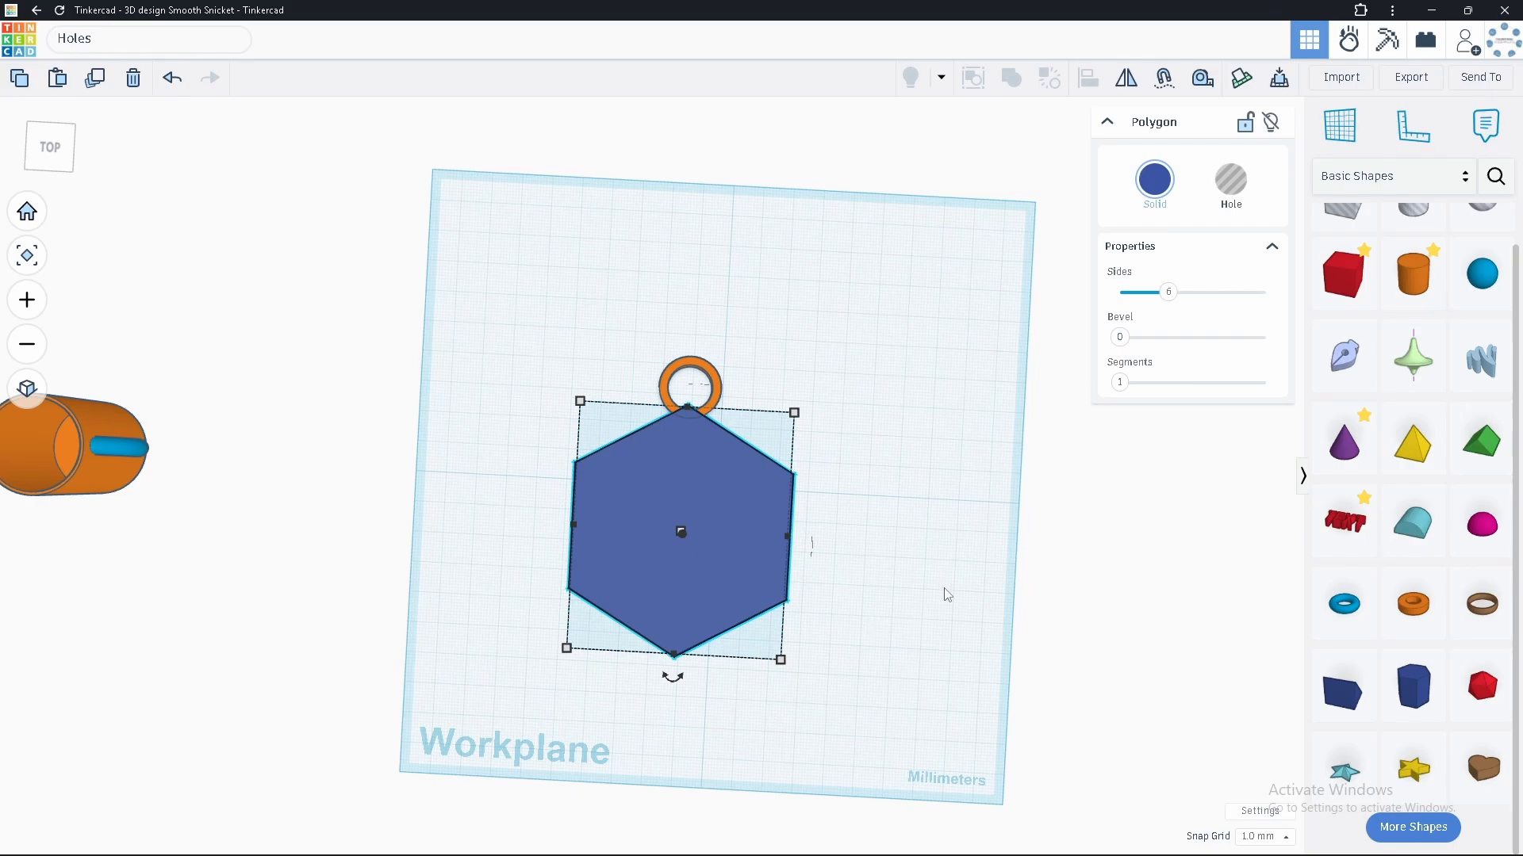
{"action": "left_click_drag", "start_coordinate": [1346, 521], "coordinate": [699, 543]}
{"action": "right_click_drag", "start_coordinate": [711, 624], "coordinate": [716, 601]}
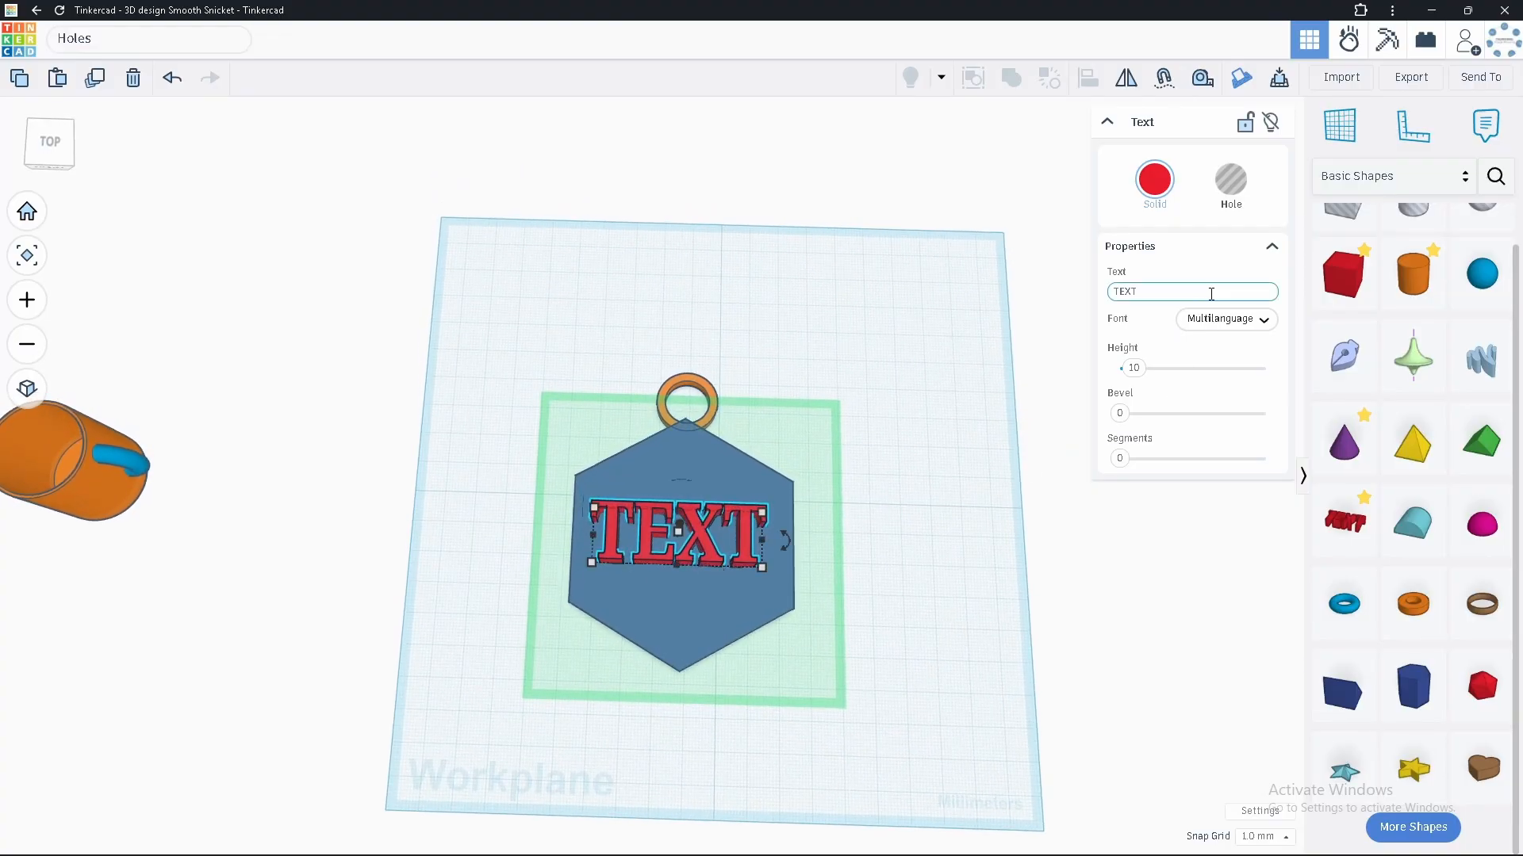
{"action": "left_click", "coordinate": [1152, 289]}
{"action": "type", "text": "Bob"}
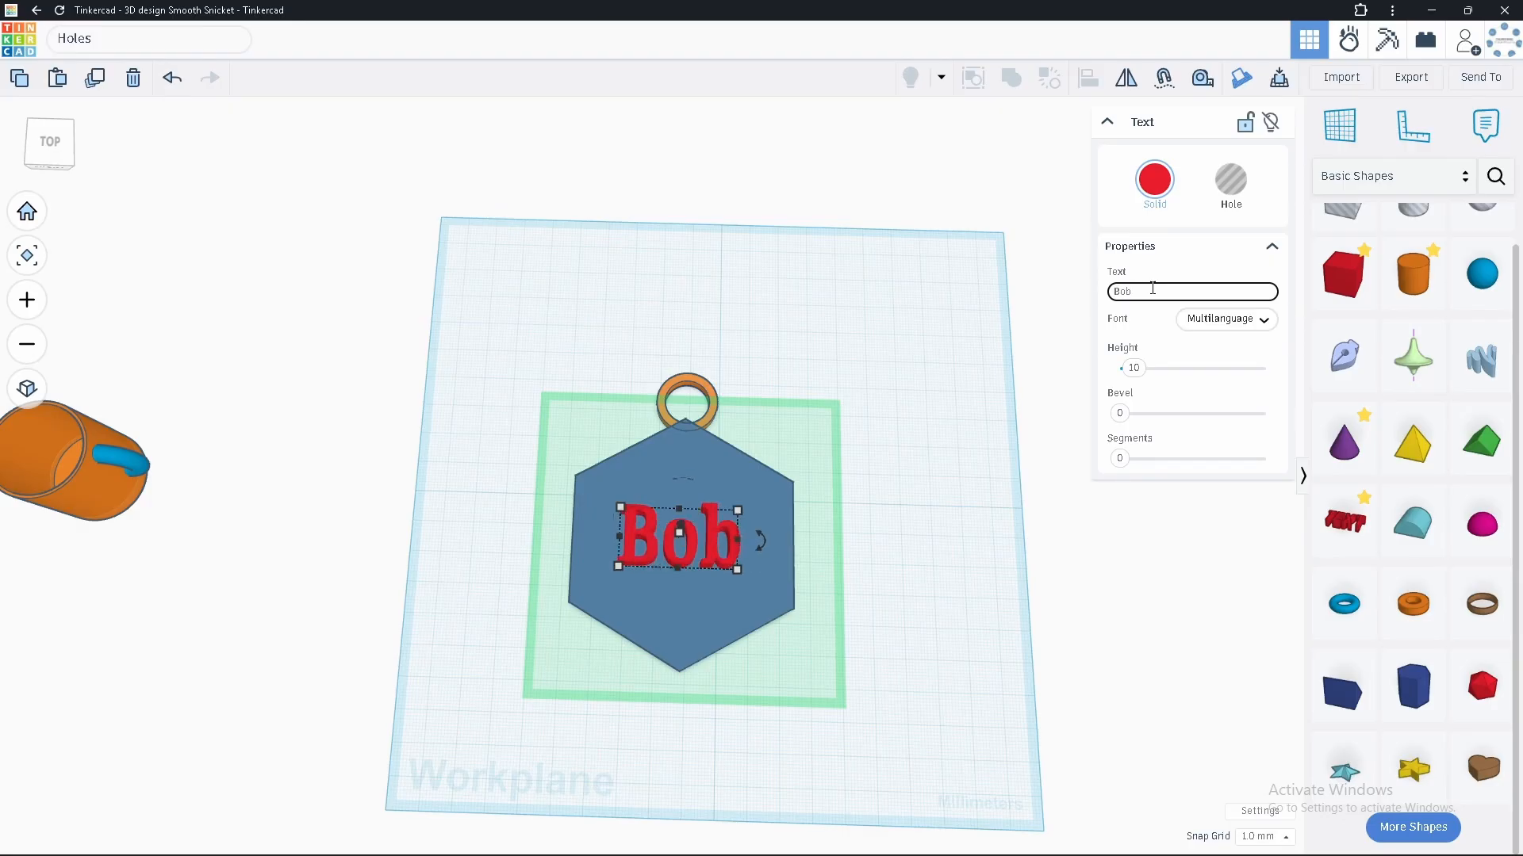
Add an exclamation mark to the end of the name text and enlarge the text to about 61 × 26 mm on the hexagon.
{"action": "type", "text": "!"}
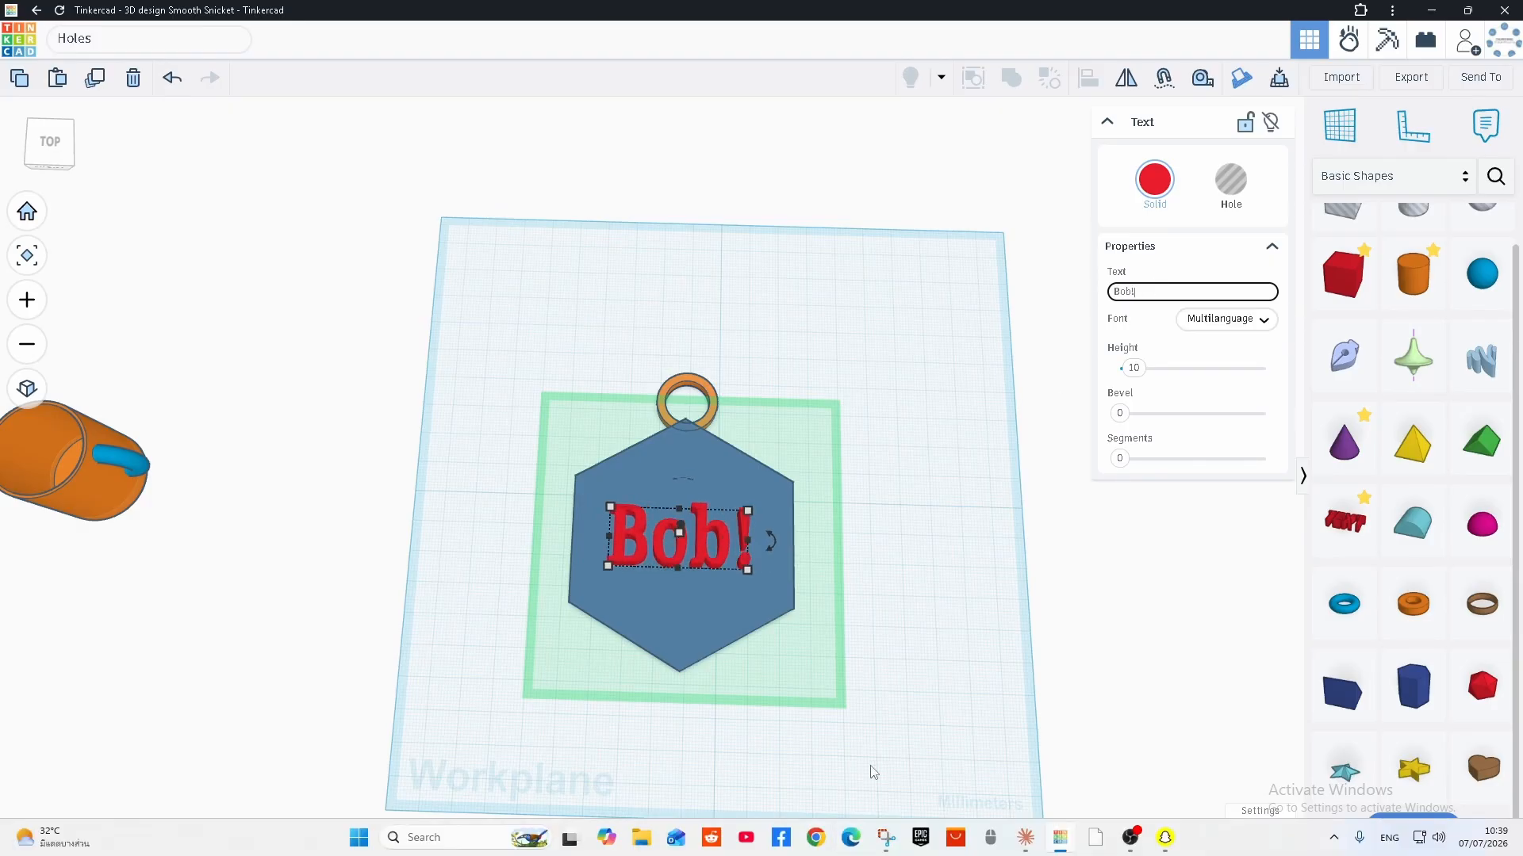
{"action": "left_click_drag", "start_coordinate": [748, 569], "coordinate": [775, 580]}
{"action": "left_click_drag", "start_coordinate": [610, 507], "coordinate": [584, 493]}
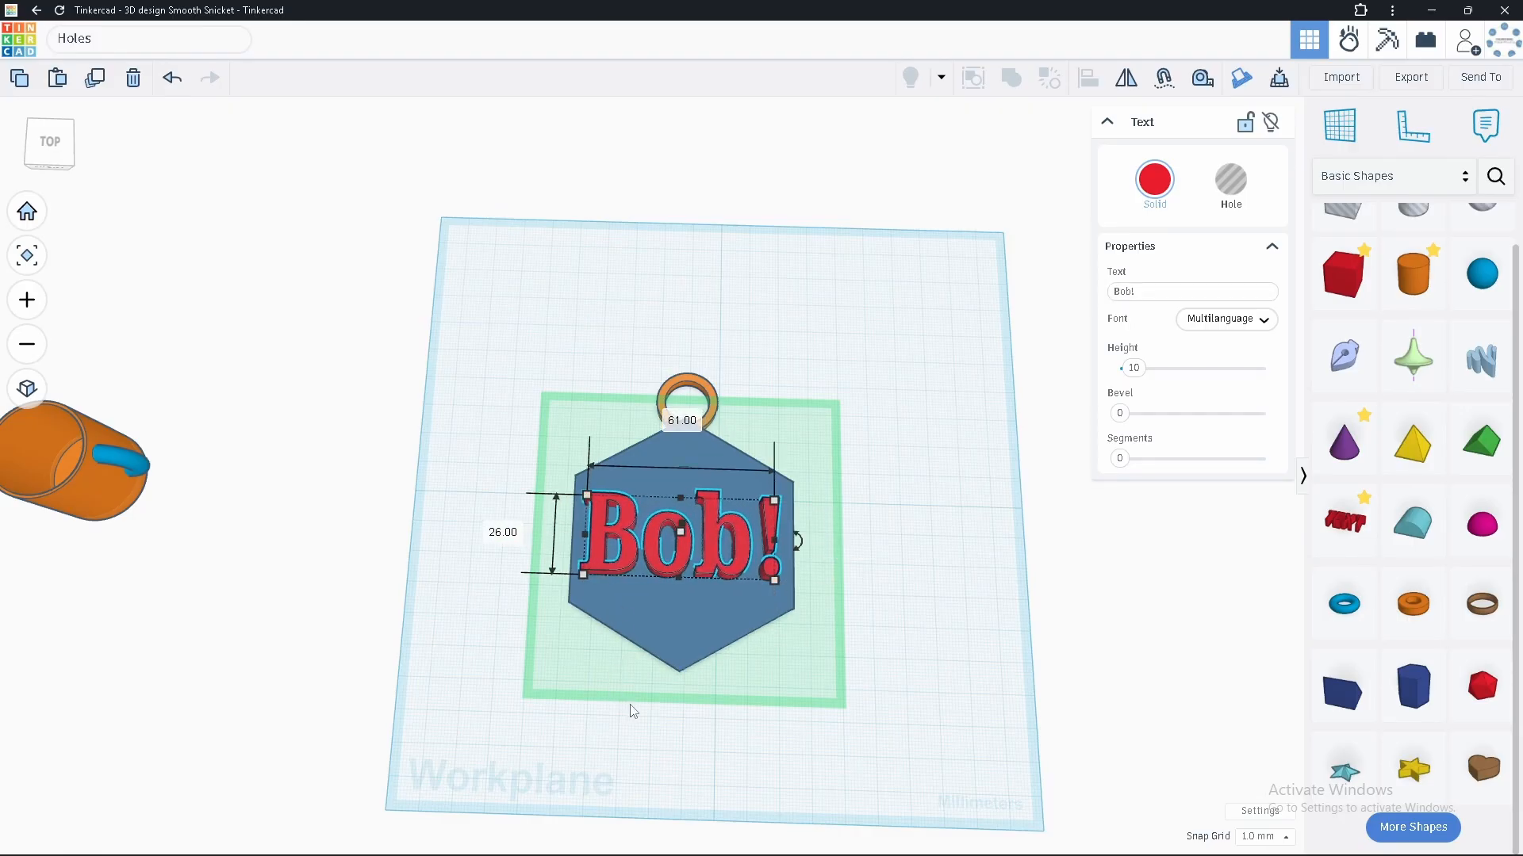
Turn the name text on the hexagon into a hole shape.
{"action": "right_click_drag", "start_coordinate": [687, 646], "coordinate": [689, 550]}
{"action": "left_click", "coordinate": [1230, 184]}
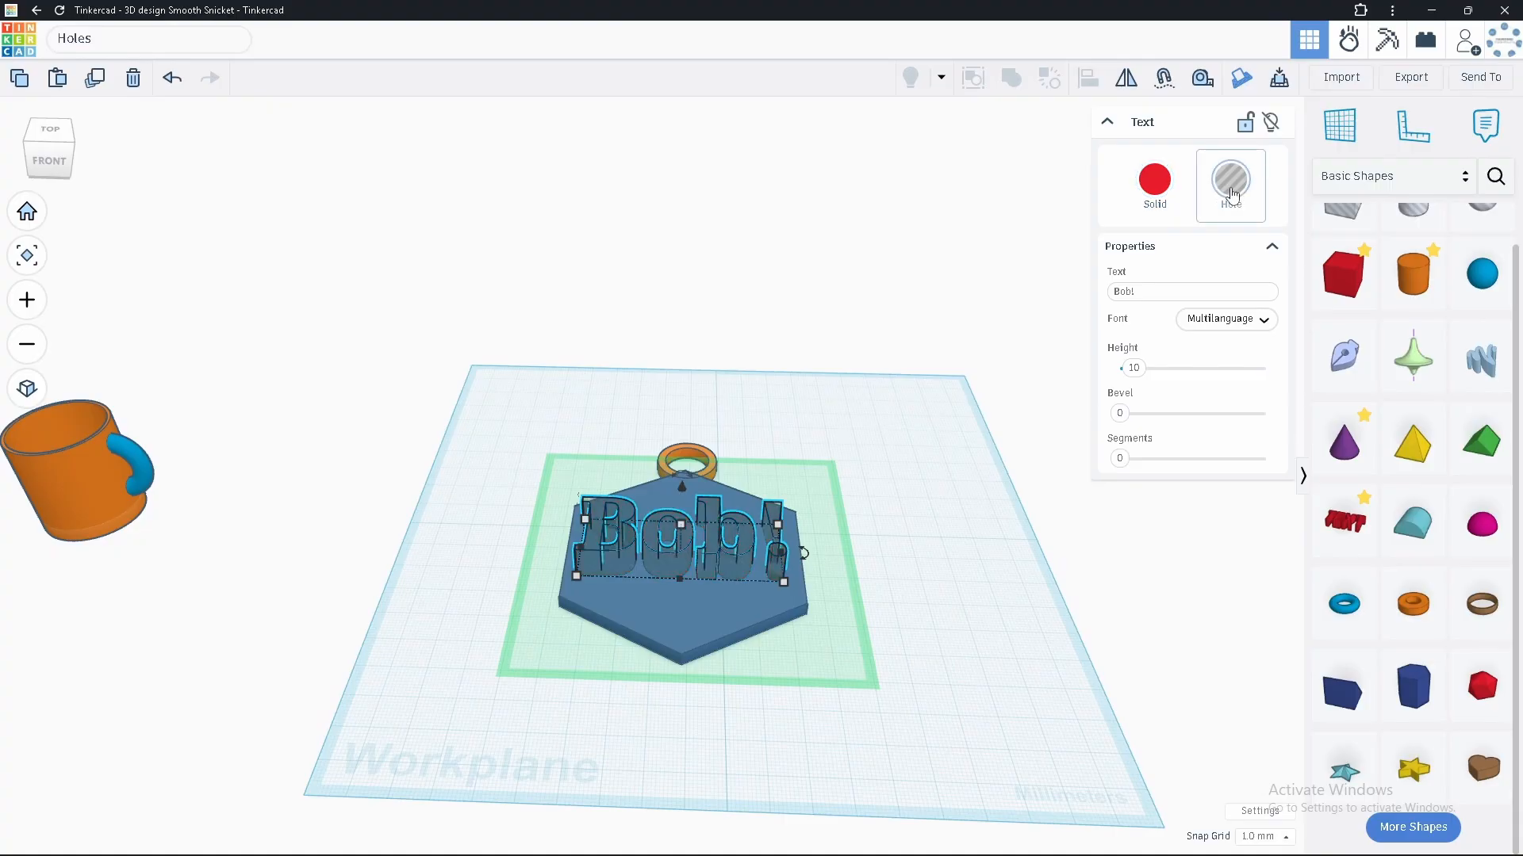
{"action": "left_click", "coordinate": [902, 655]}
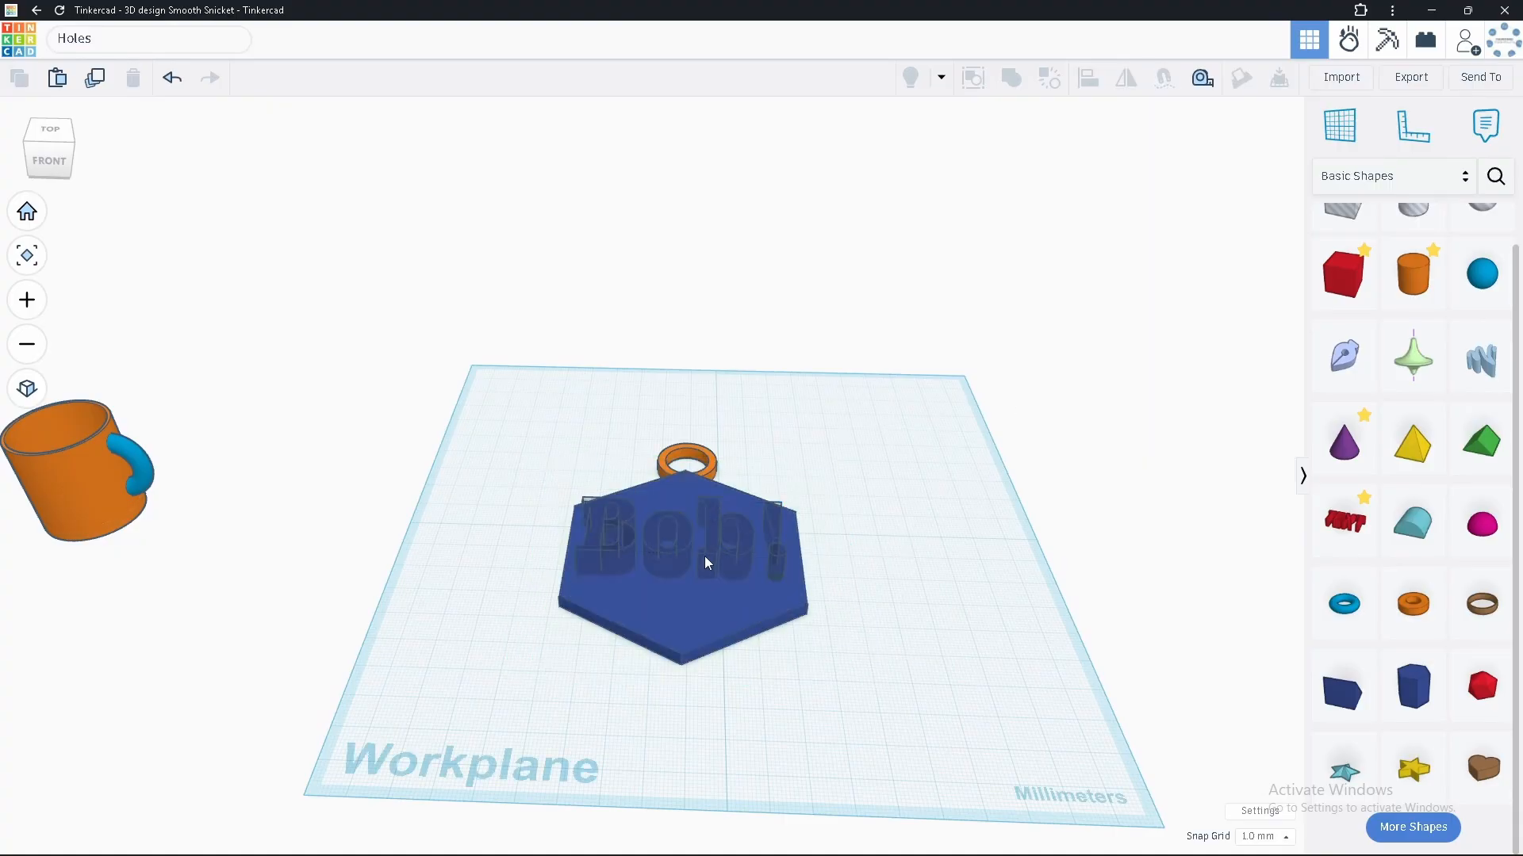
Try to engrave the name by grouping the text hole with the hexagon, and undo the grouping.
{"action": "left_click", "coordinate": [678, 624]}
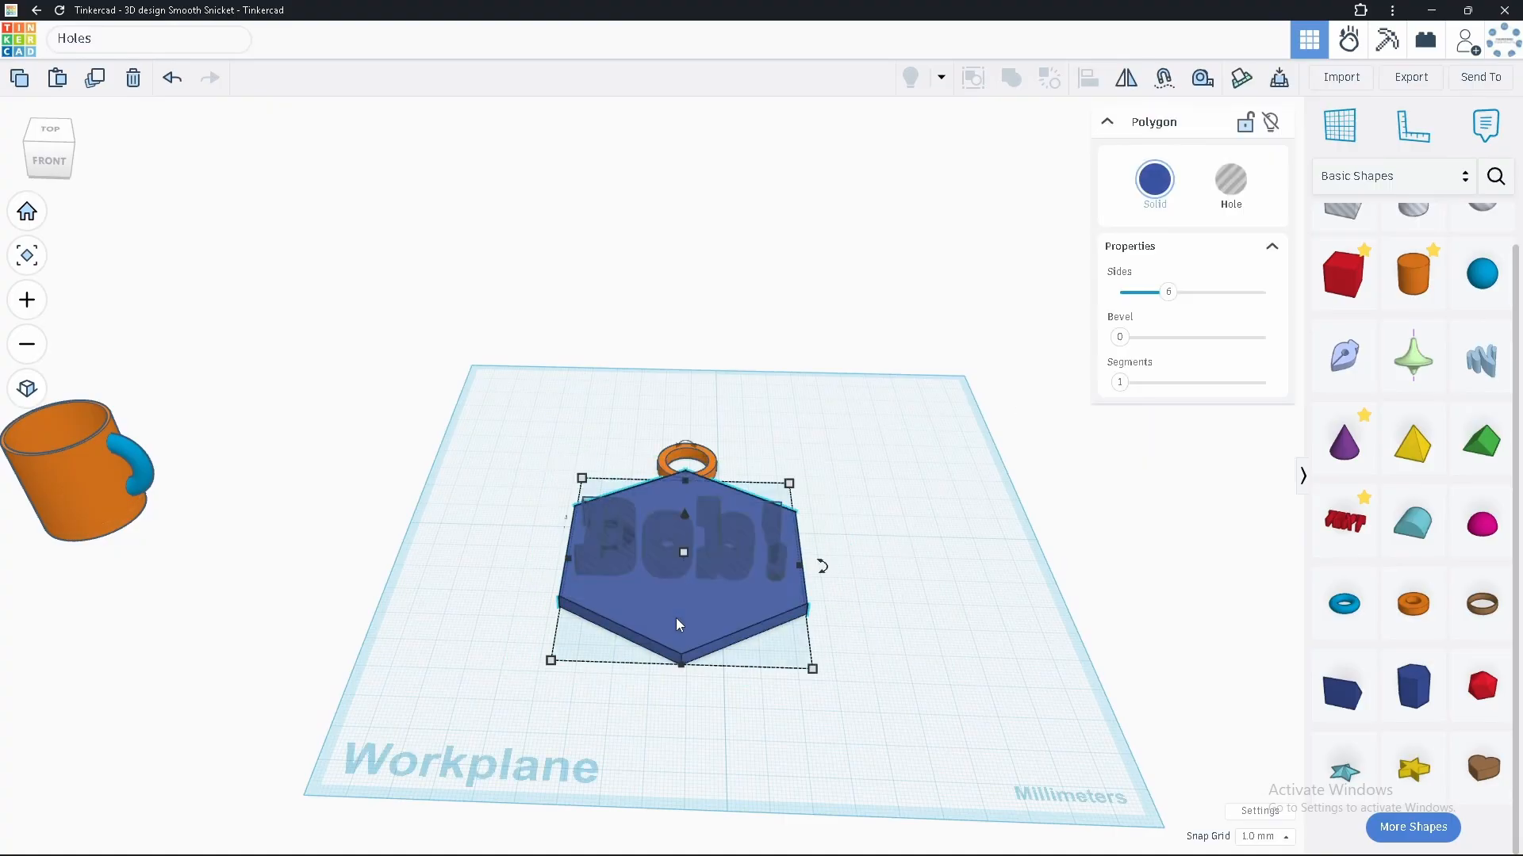
{"action": "left_click", "coordinate": [668, 556]}
{"action": "right_click_drag", "start_coordinate": [668, 557], "coordinate": [681, 691]}
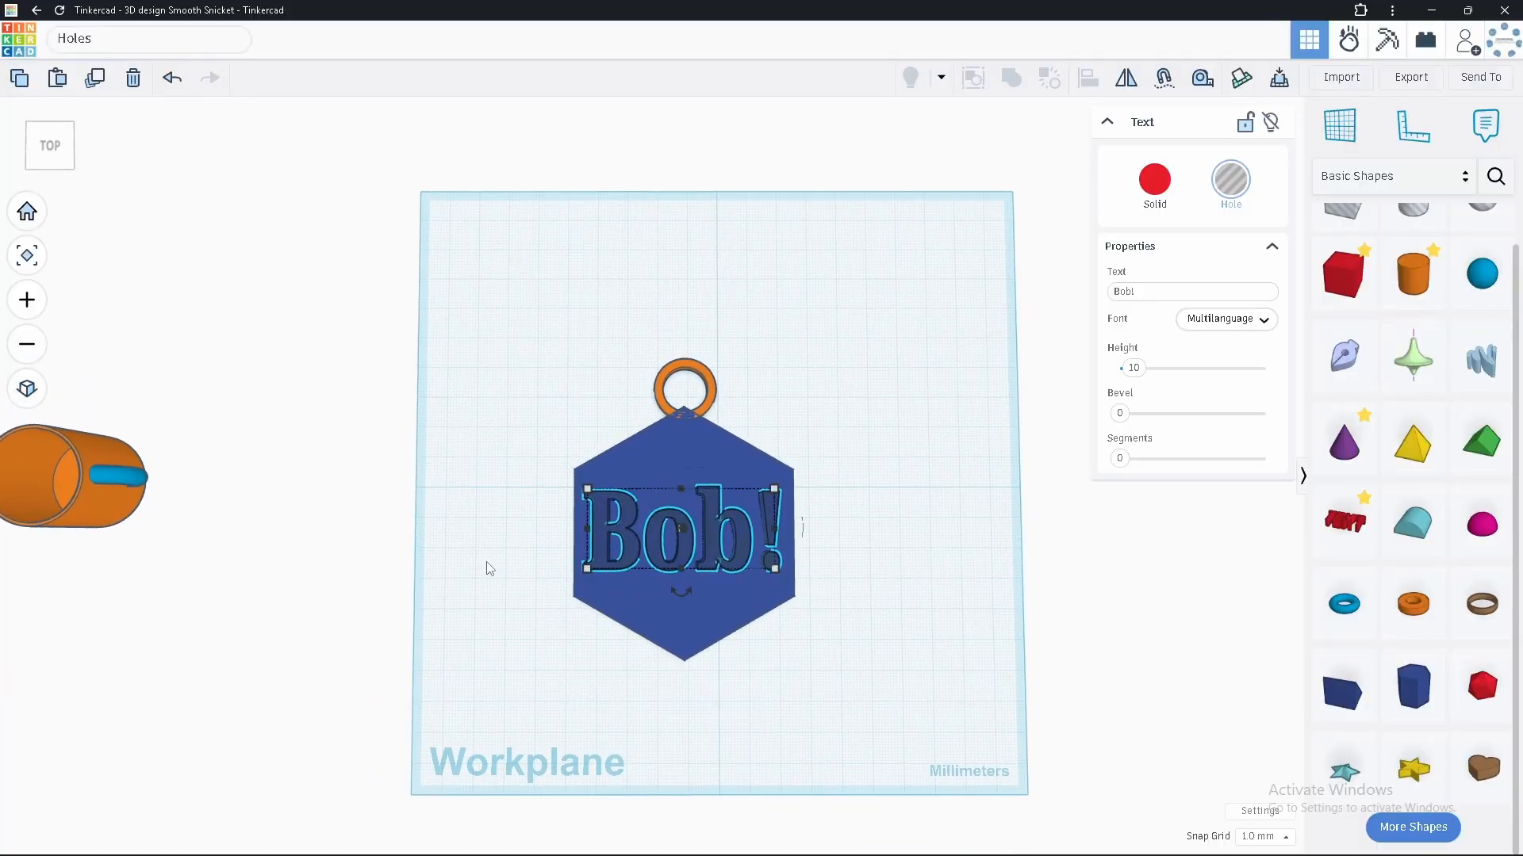
{"action": "left_click", "coordinate": [483, 534]}
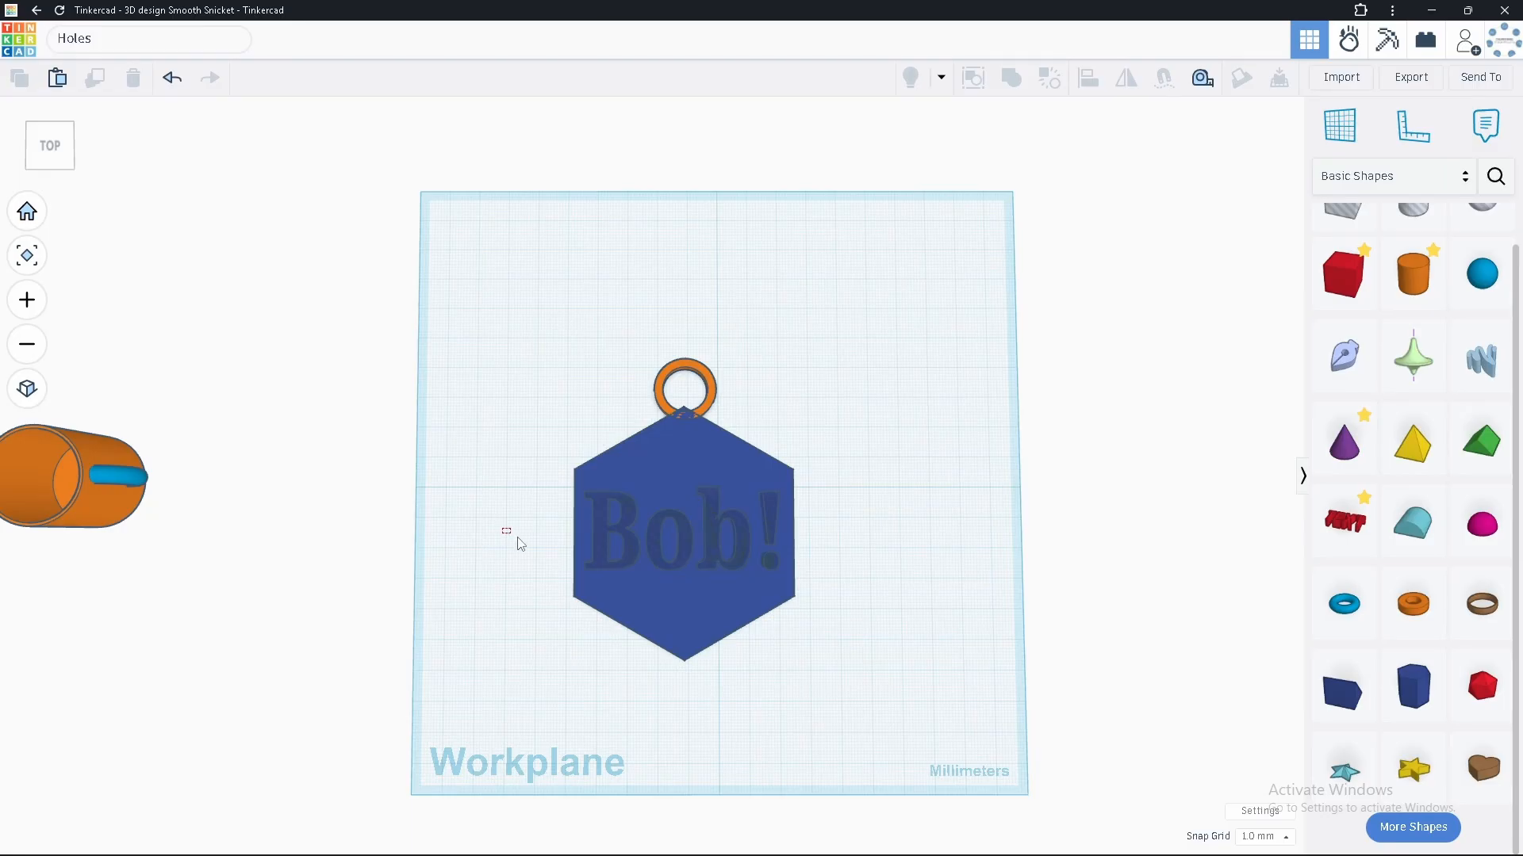
{"action": "left_click_drag", "start_coordinate": [521, 544], "coordinate": [936, 574]}
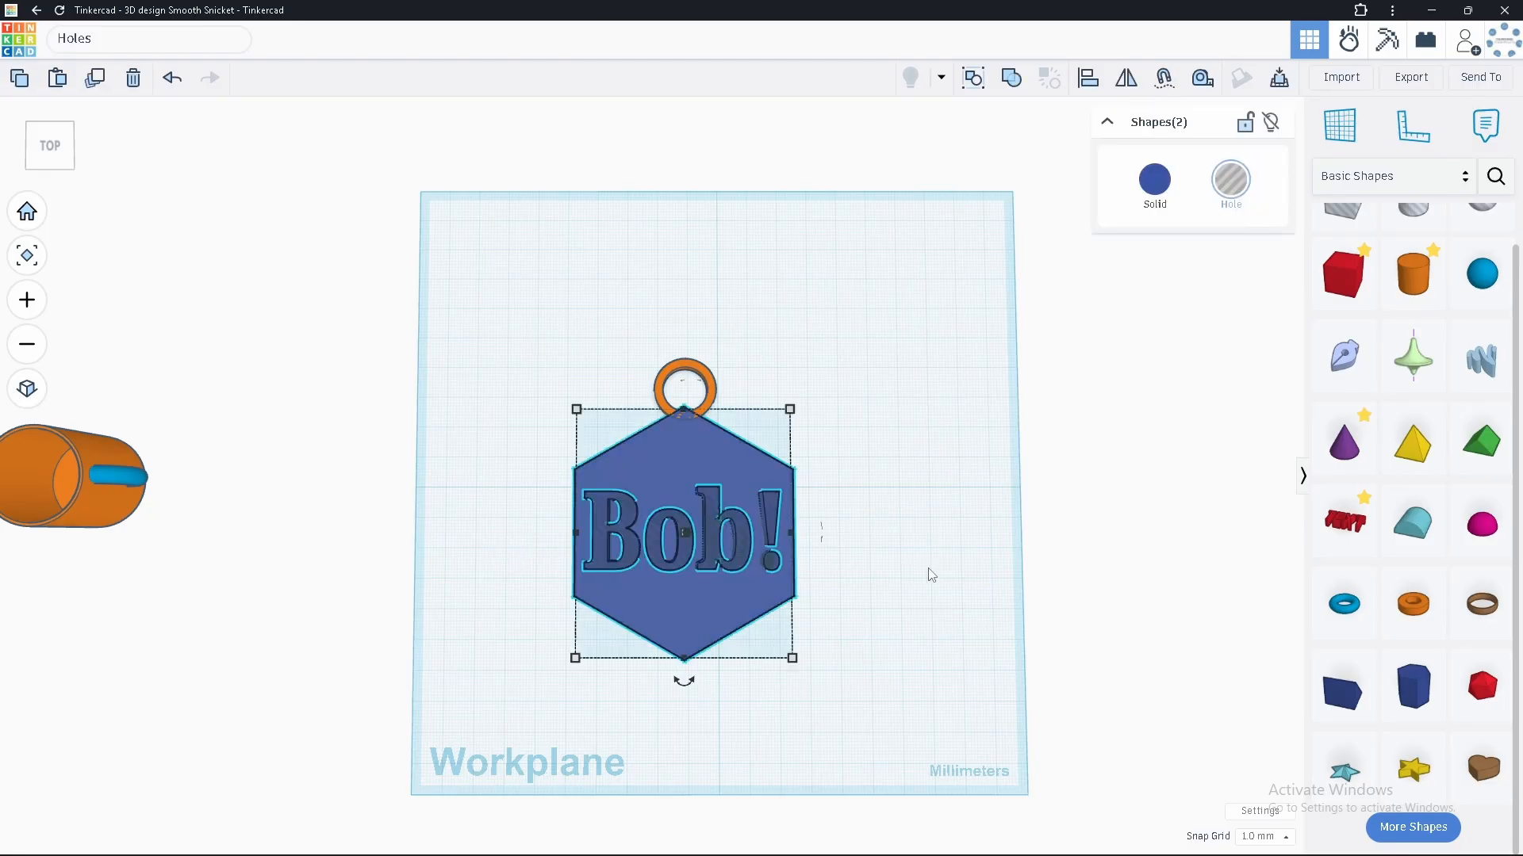
{"action": "left_click", "coordinate": [1009, 79]}
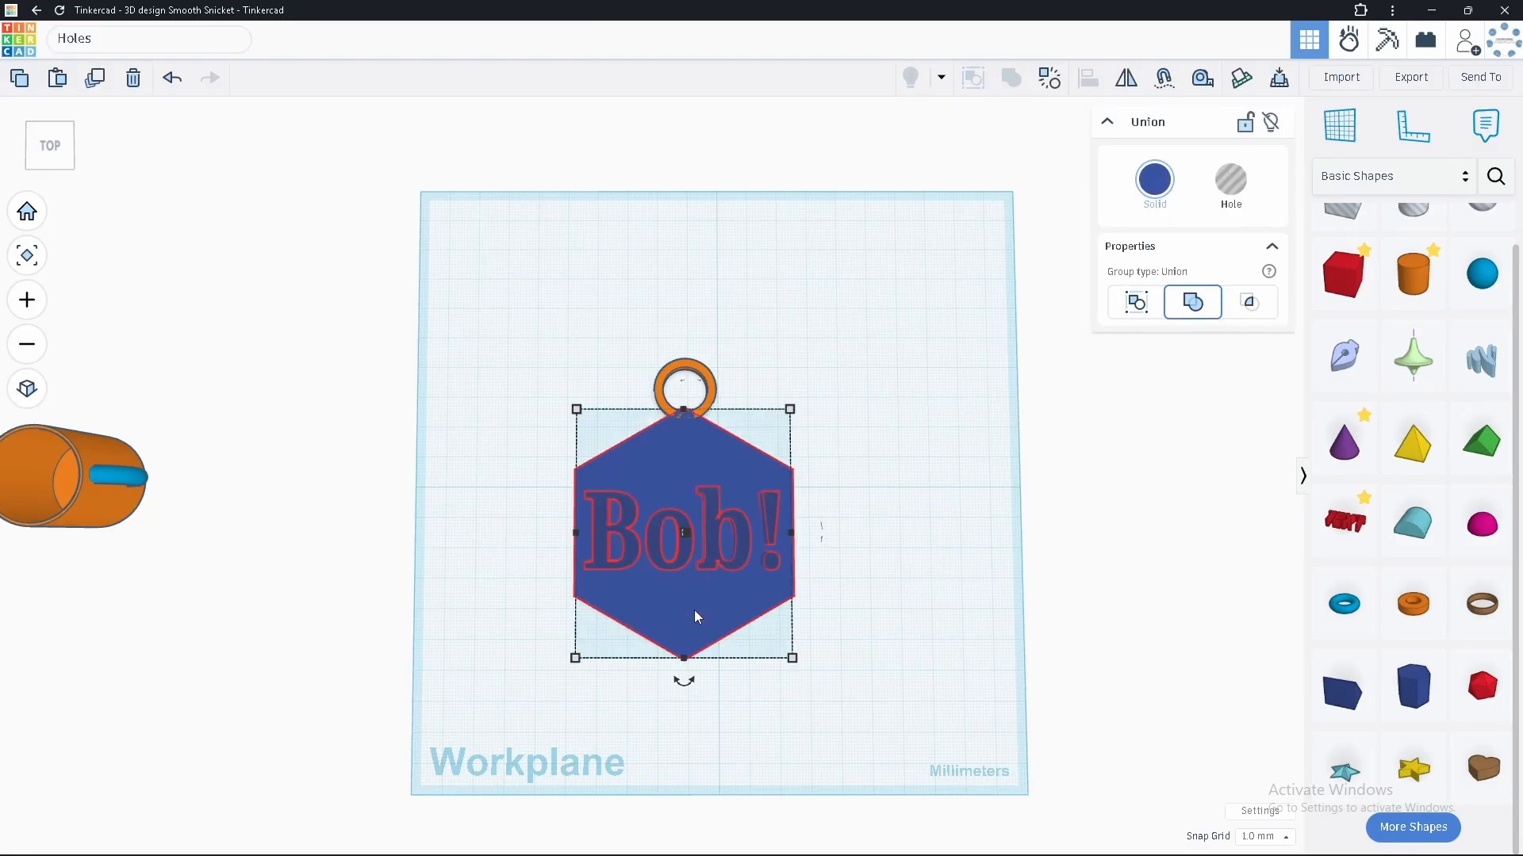
{"action": "scroll", "coordinate": [679, 559], "scroll_direction": "up", "scroll_amount": 5}
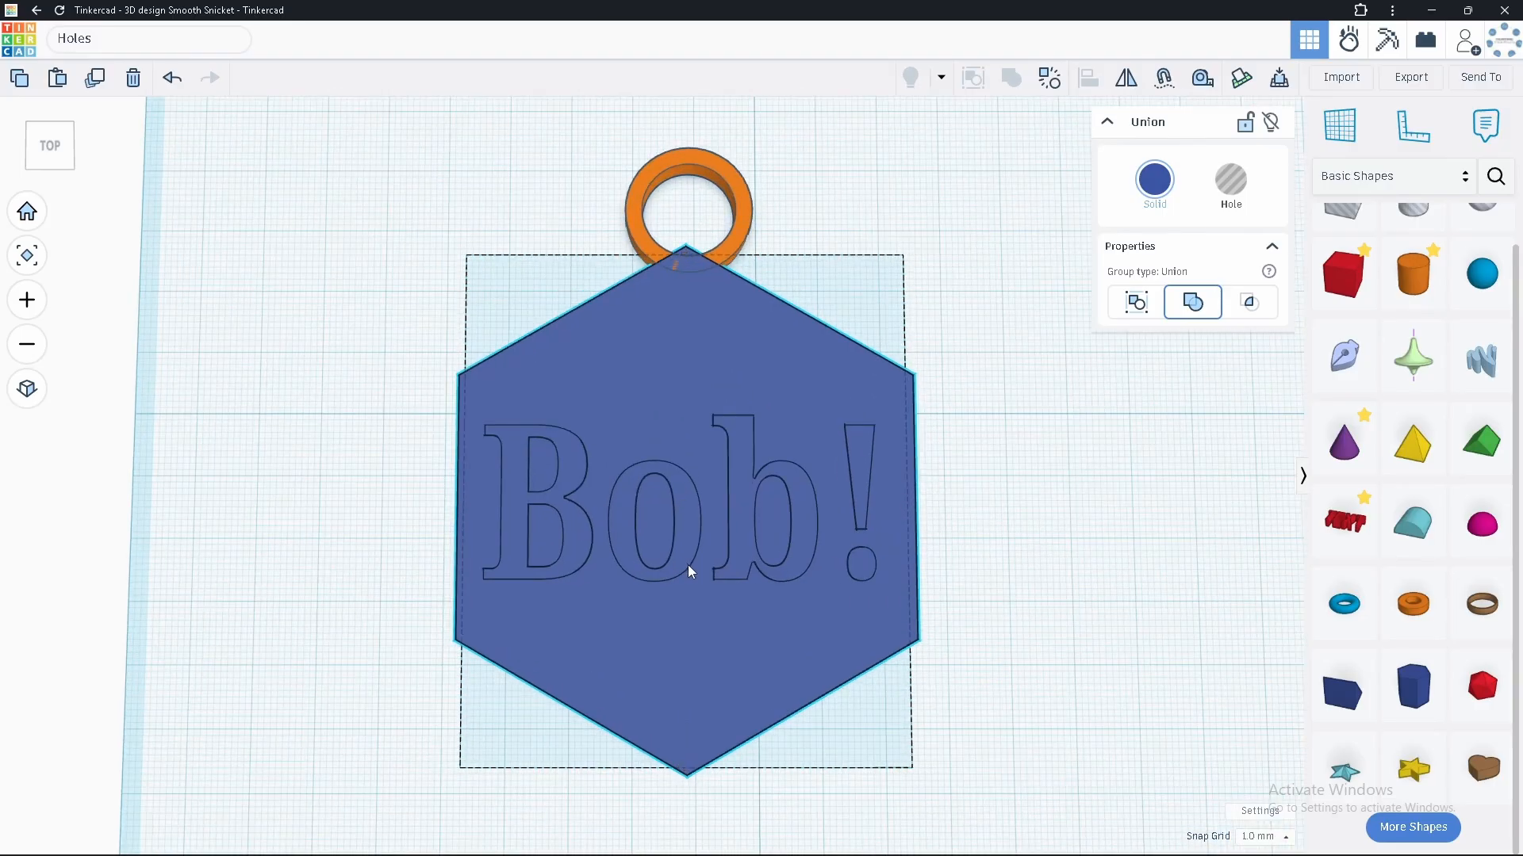
{"action": "right_click_drag", "start_coordinate": [688, 565], "coordinate": [689, 498]}
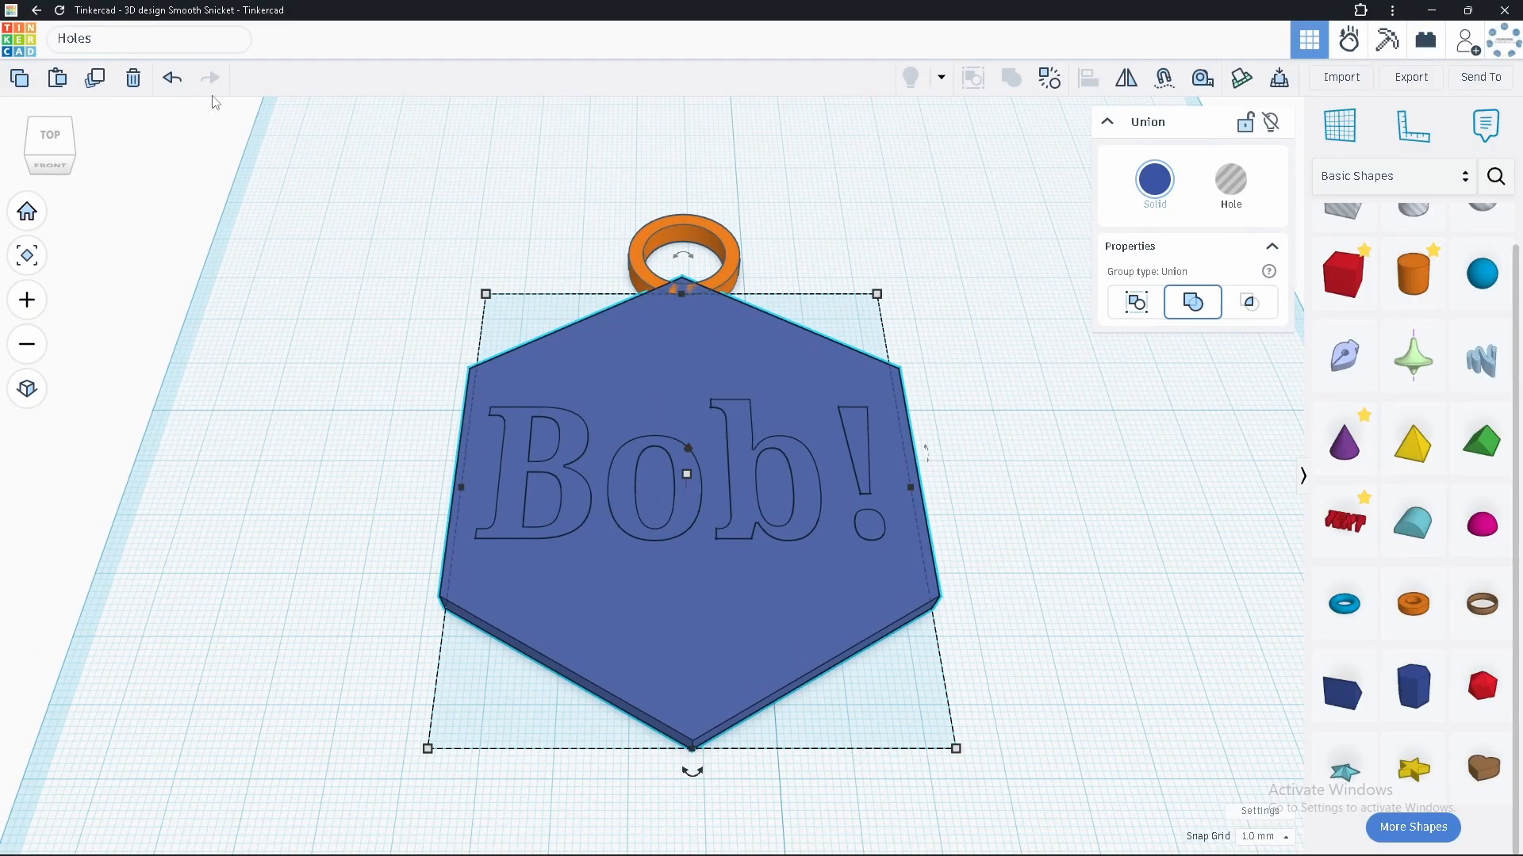
{"action": "left_click", "coordinate": [173, 80]}
Lower the text hole so that it sinks into the hexagon plate.
{"action": "right_click_drag", "start_coordinate": [579, 586], "coordinate": [588, 506]}
{"action": "left_click", "coordinate": [663, 454]}
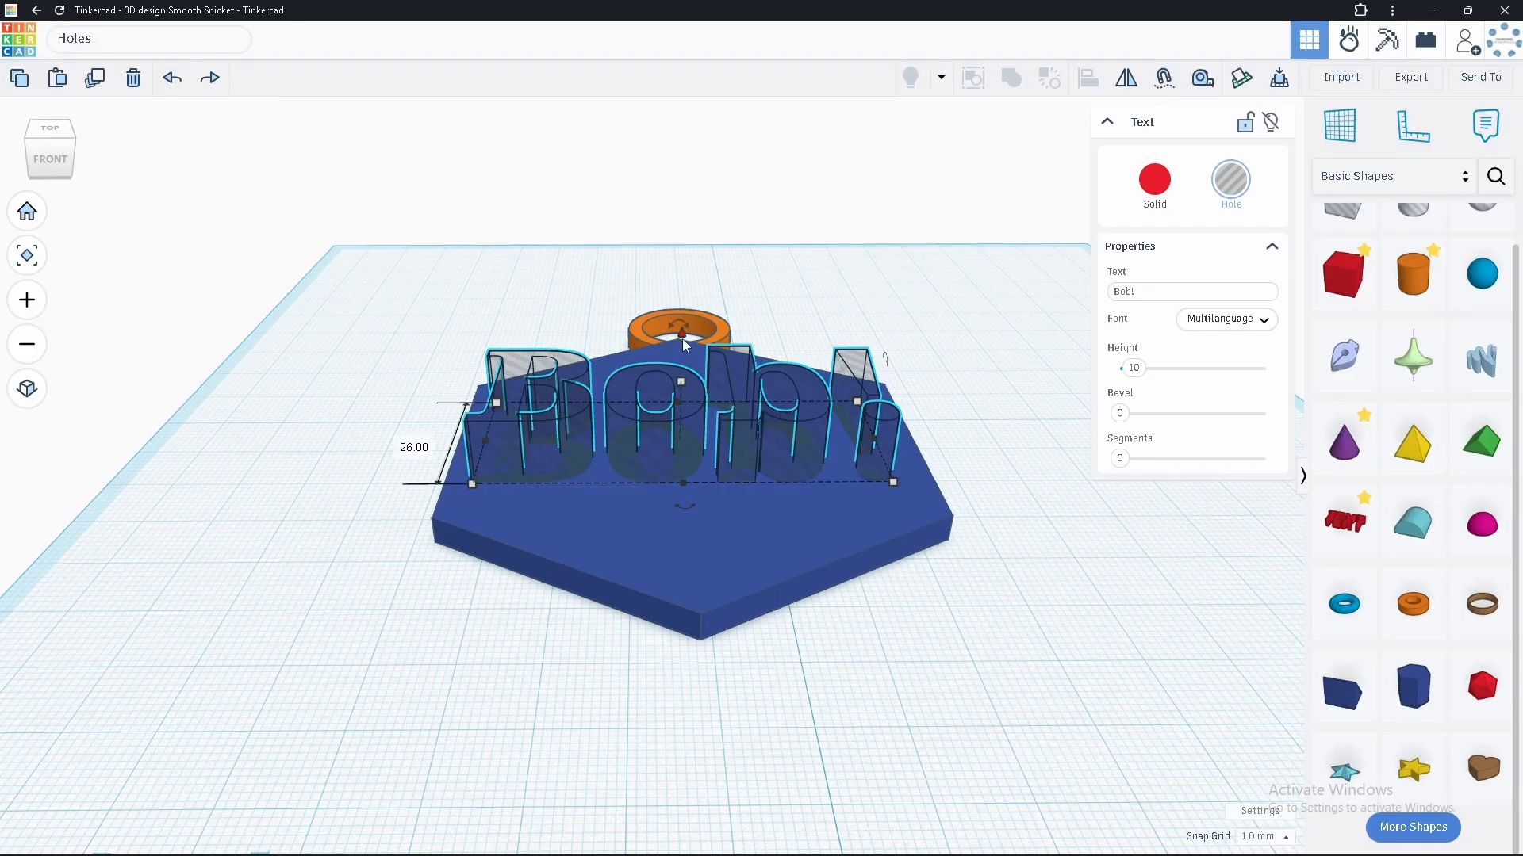
{"action": "scroll", "coordinate": [722, 528], "scroll_direction": "up", "scroll_amount": 3}
{"action": "right_click_drag", "start_coordinate": [721, 528], "coordinate": [701, 503]}
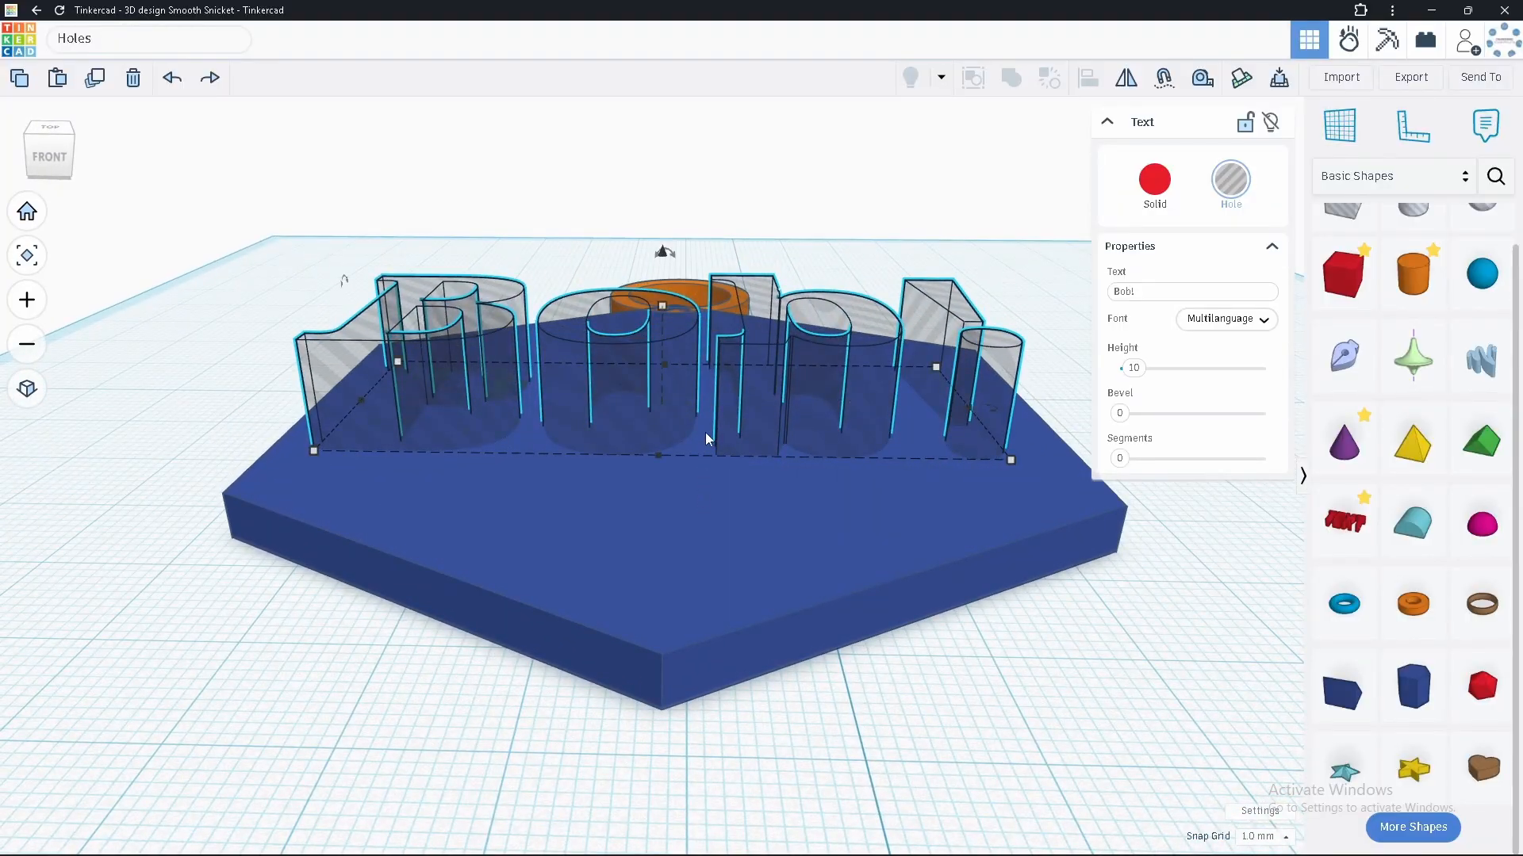
{"action": "left_click_drag", "start_coordinate": [663, 254], "coordinate": [663, 273]}
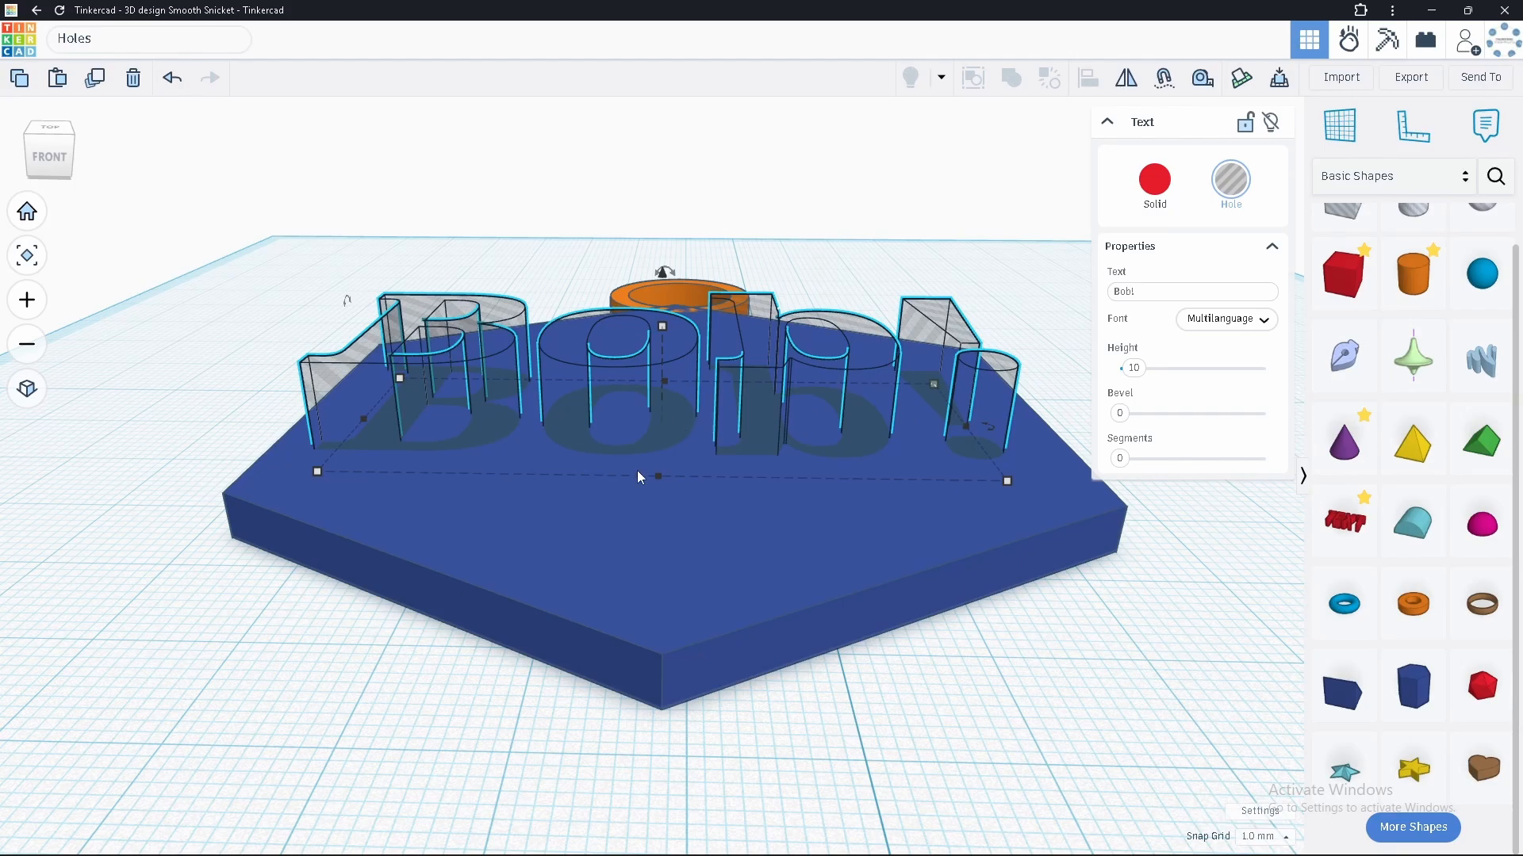
Group the sunken text hole with the hexagon to engrave the name, and colour the result white.
{"action": "right_click_drag", "start_coordinate": [480, 527], "coordinate": [444, 682]}
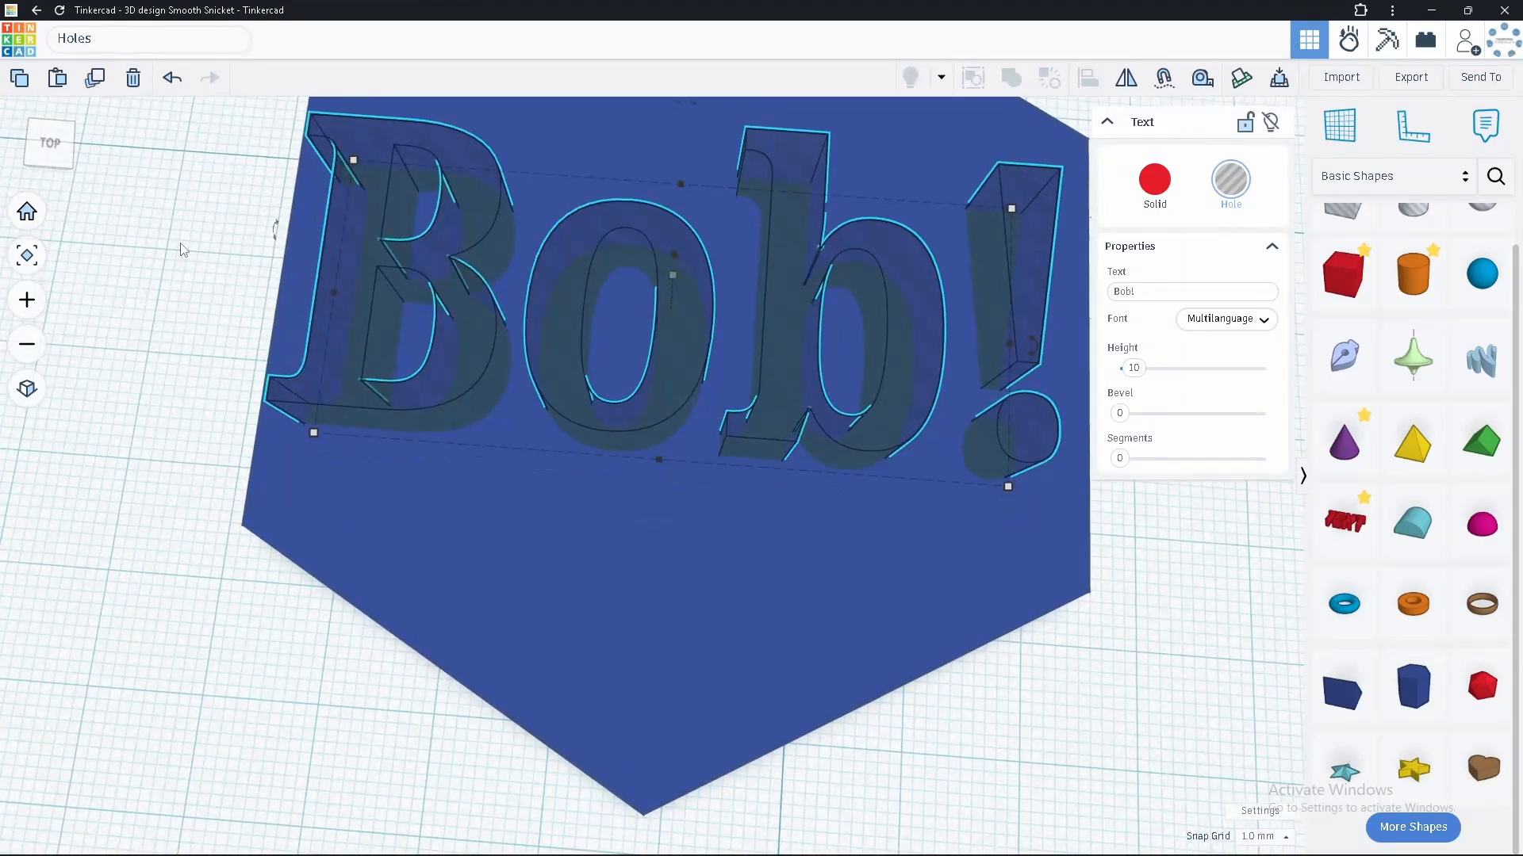
{"action": "left_click_drag", "start_coordinate": [176, 266], "coordinate": [1011, 367]}
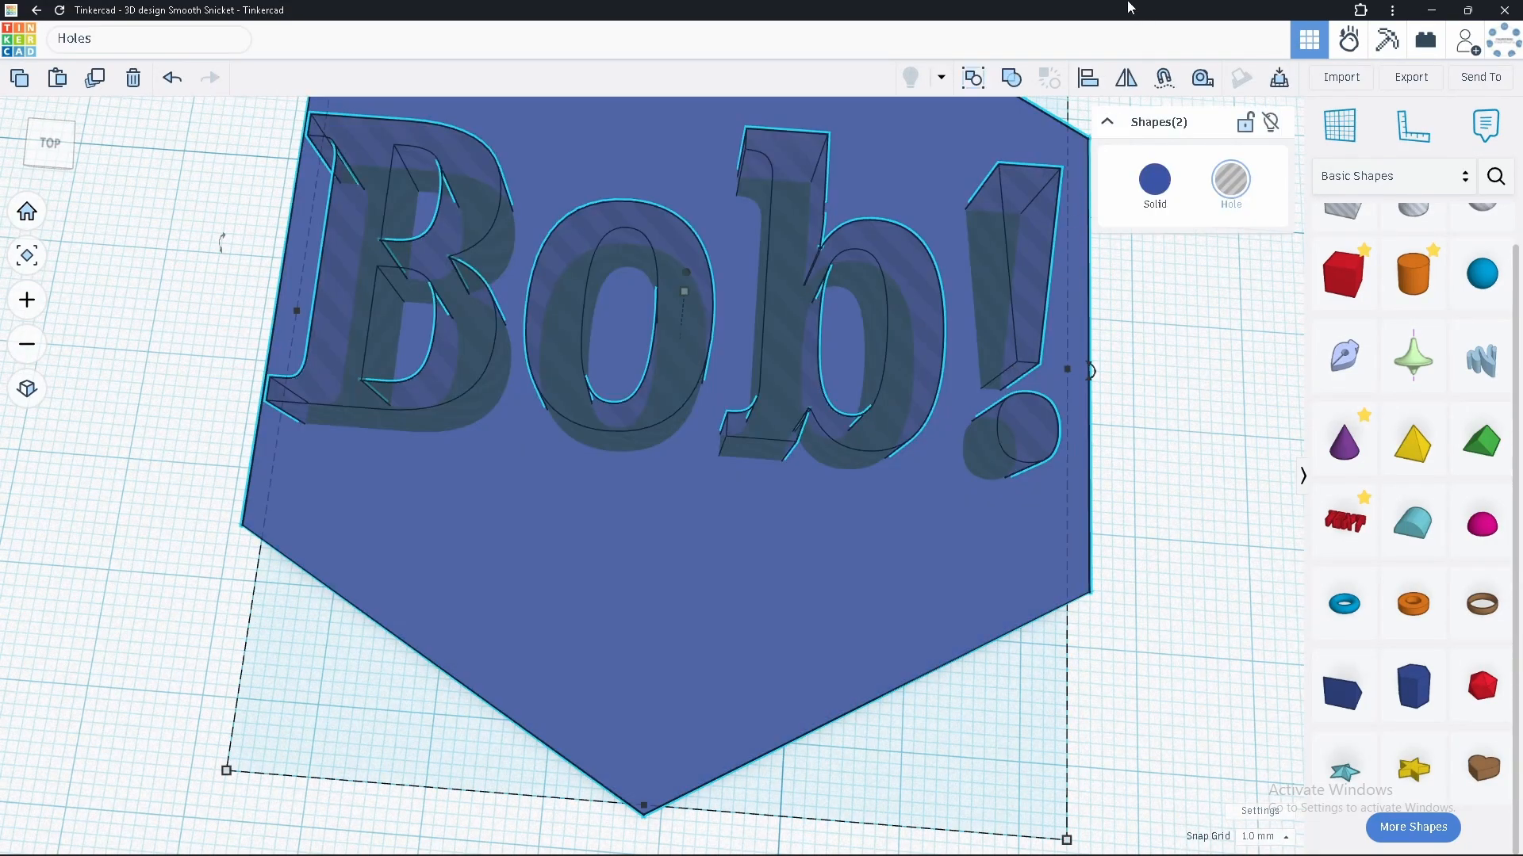
{"action": "left_click", "coordinate": [973, 77]}
{"action": "right_click_drag", "start_coordinate": [634, 639], "coordinate": [801, 698]}
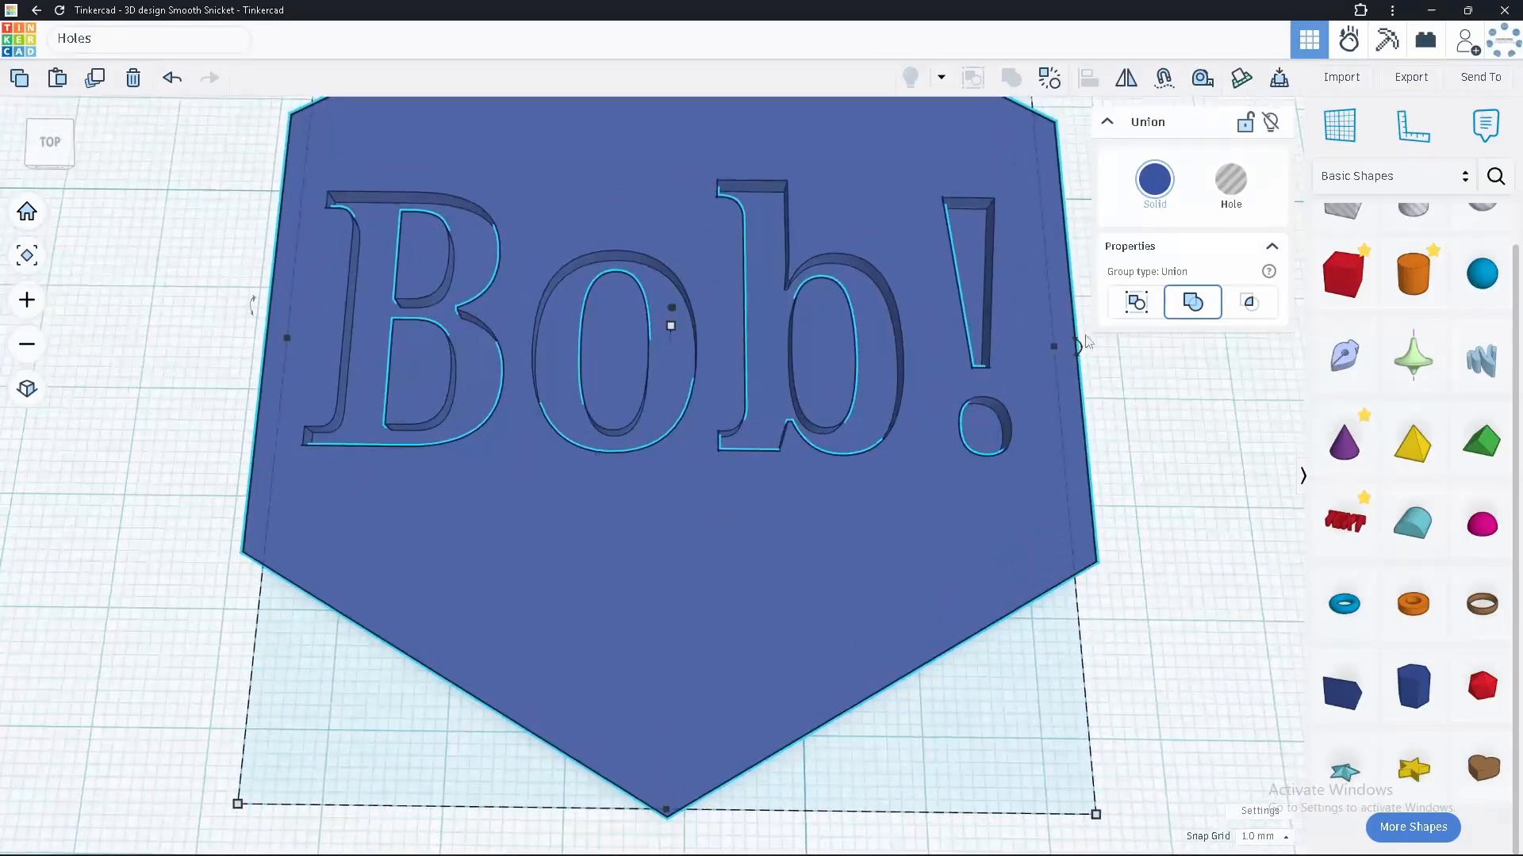
{"action": "left_click", "coordinate": [1153, 191]}
{"action": "left_click", "coordinate": [1295, 306]}
Group the engraved hexagon and the hanging ring into one union.
{"action": "right_click_drag", "start_coordinate": [785, 645], "coordinate": [744, 618]}
{"action": "scroll", "coordinate": [736, 577], "scroll_direction": "down", "scroll_amount": 3}
{"action": "scroll", "coordinate": [724, 614], "scroll_direction": "down", "scroll_amount": 3}
{"action": "middle_click_drag", "start_coordinate": [705, 646], "coordinate": [672, 674]}
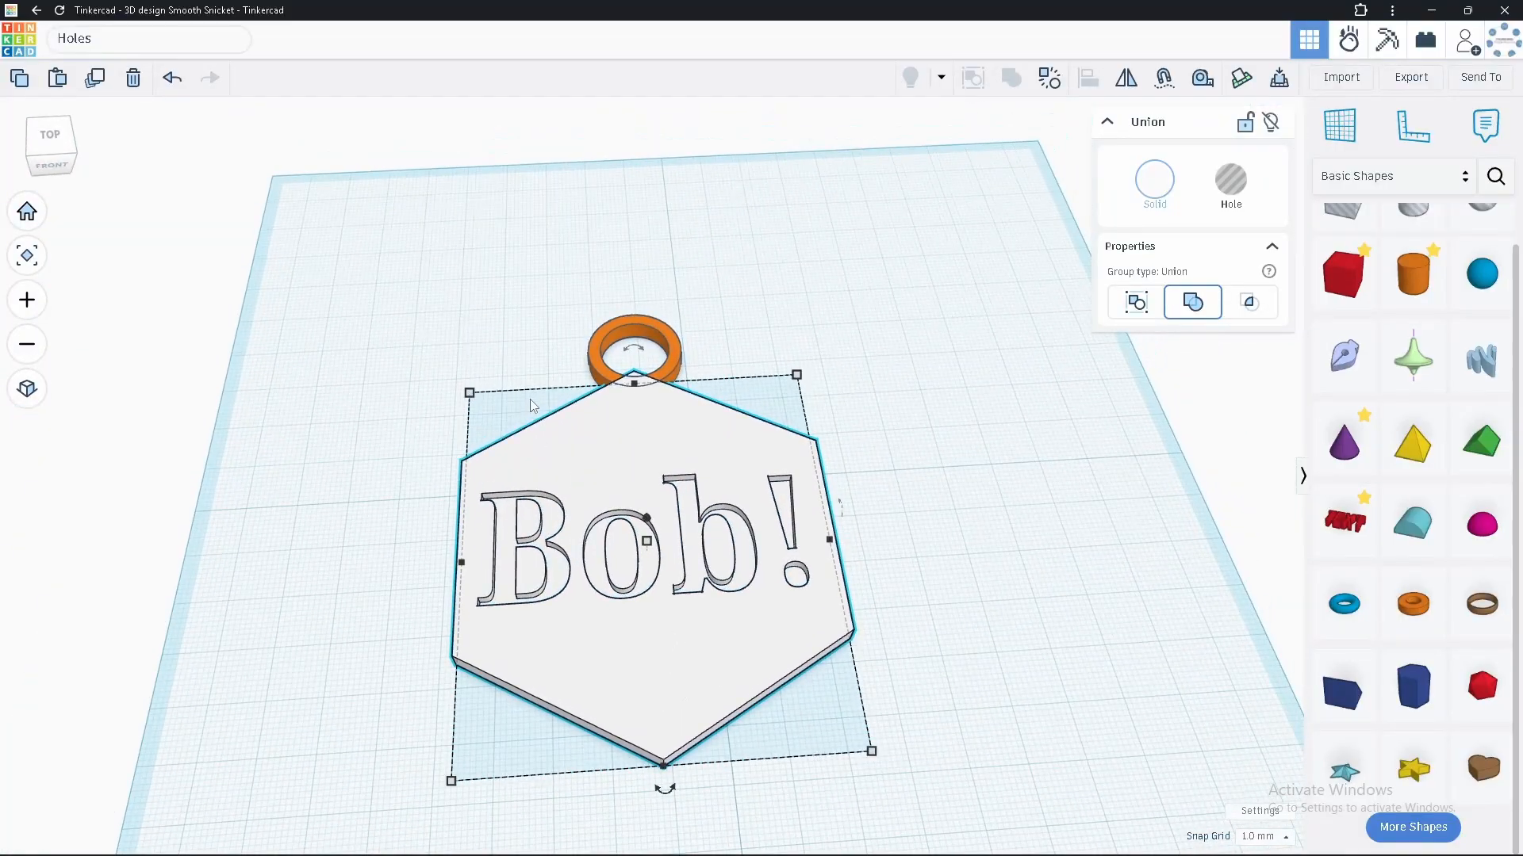
{"action": "left_click_drag", "start_coordinate": [543, 298], "coordinate": [706, 423]}
{"action": "left_click", "coordinate": [1011, 77]}
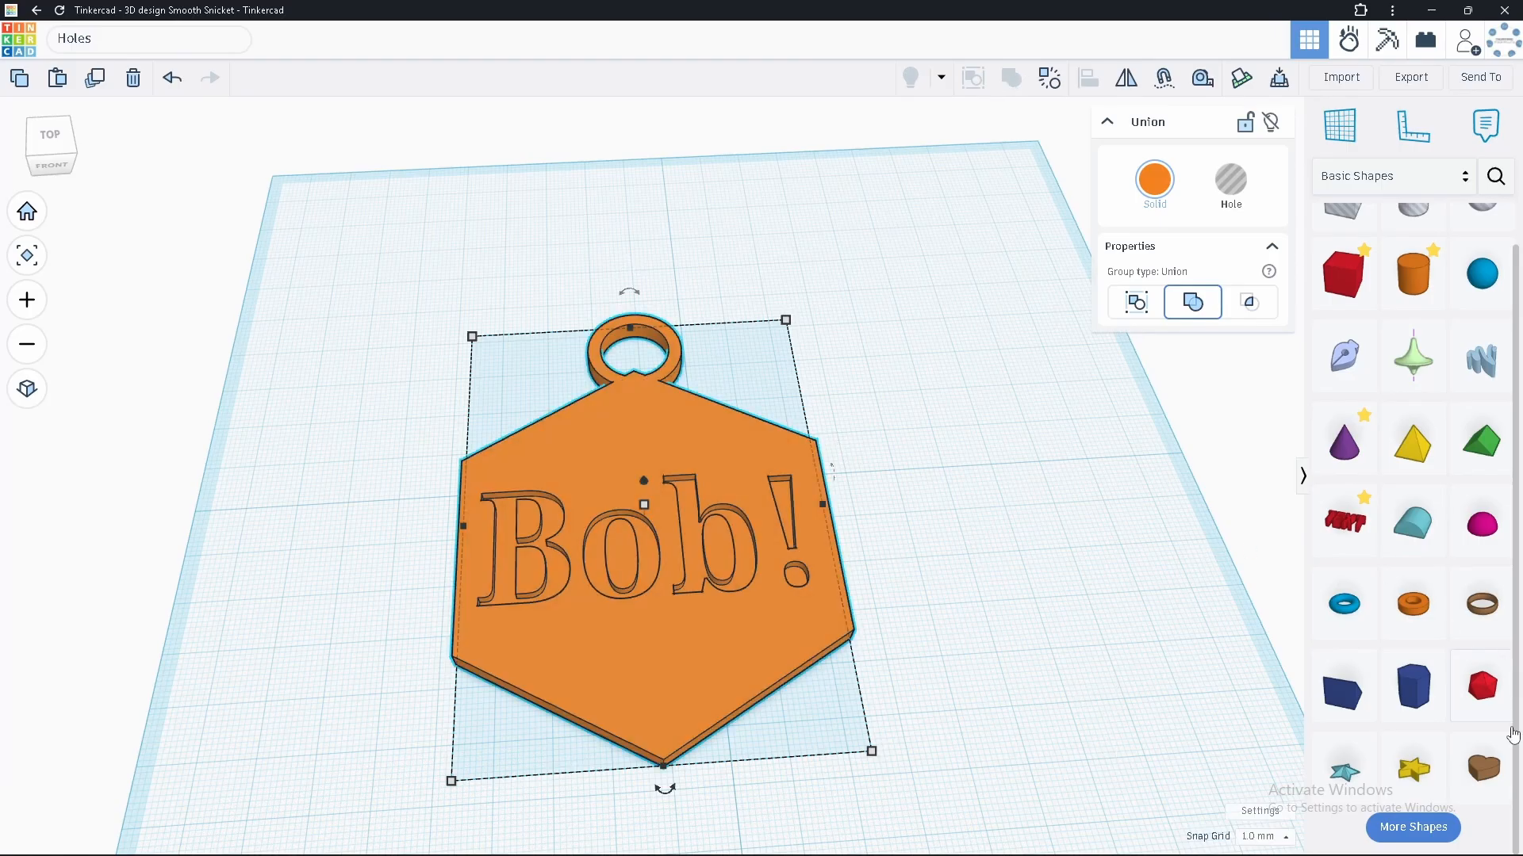
Place a Star on the tag's top face, shrink it below the name's last letter, and turn it into a hole.
{"action": "left_click_drag", "start_coordinate": [1413, 767], "coordinate": [684, 648]}
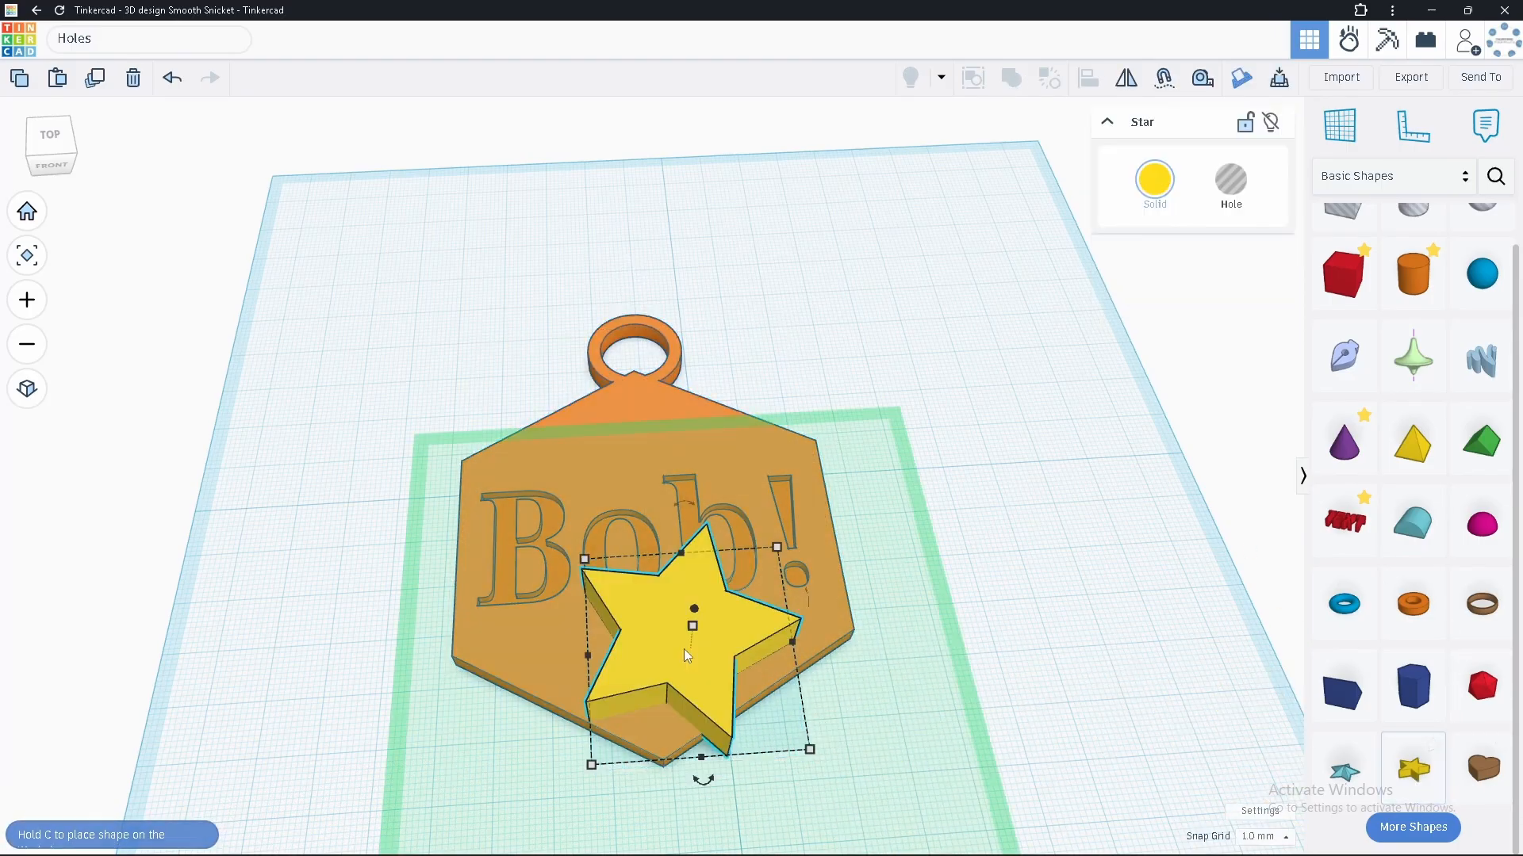
{"action": "left_click_drag", "start_coordinate": [769, 542], "coordinate": [733, 632]}
{"action": "mouse_move", "coordinate": [732, 715]}
{"action": "right_mouse_down"}
{"action": "mouse_move", "coordinate": [694, 597]}
{"action": "mouse_move", "coordinate": [714, 495]}
{"action": "mouse_move", "coordinate": [725, 716]}
{"action": "right_mouse_up"}
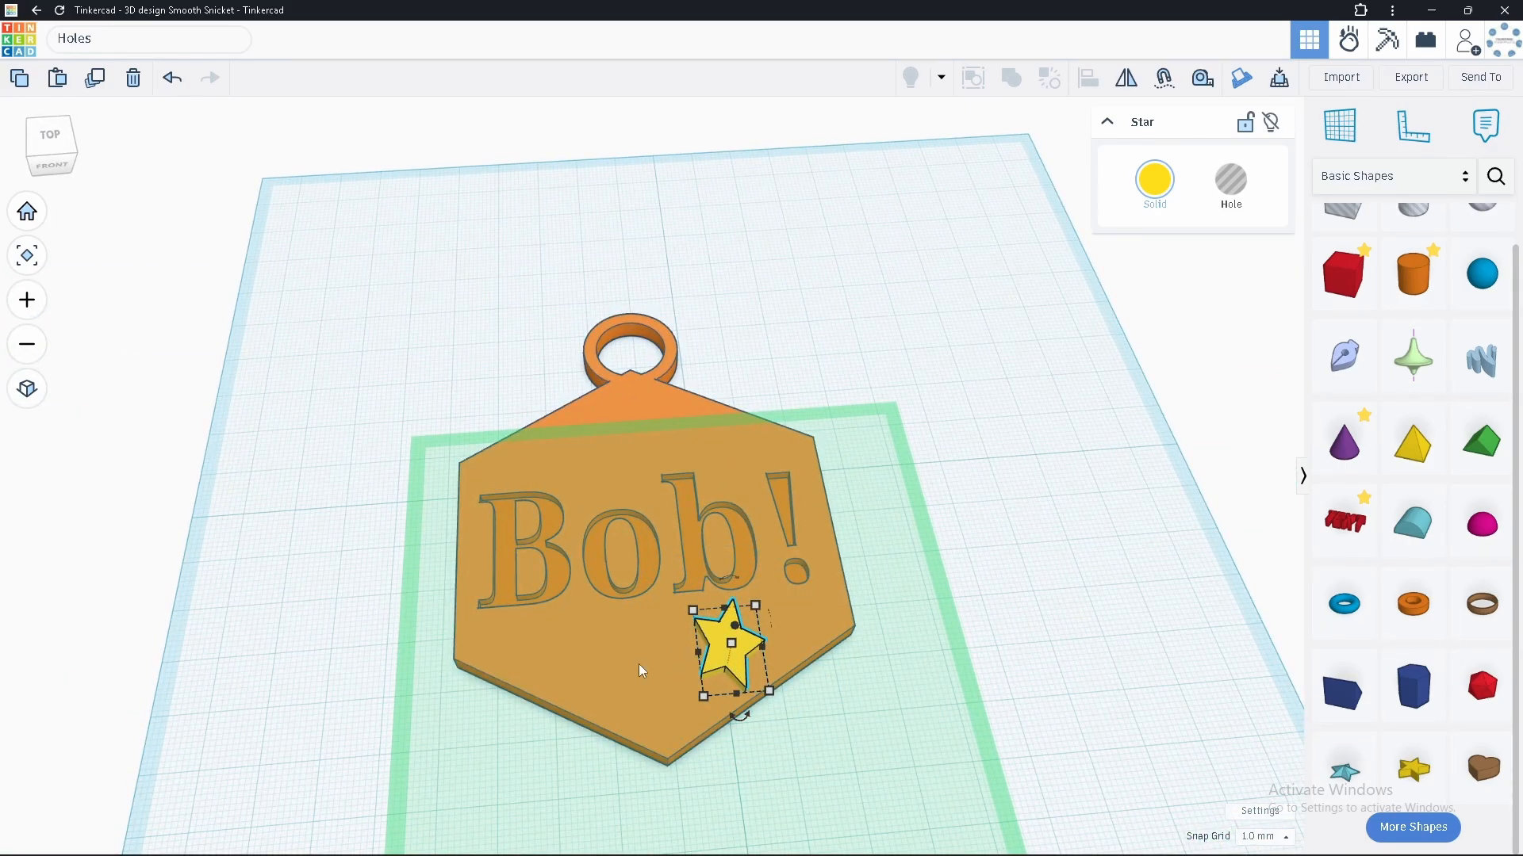
{"action": "left_click", "coordinate": [1230, 181]}
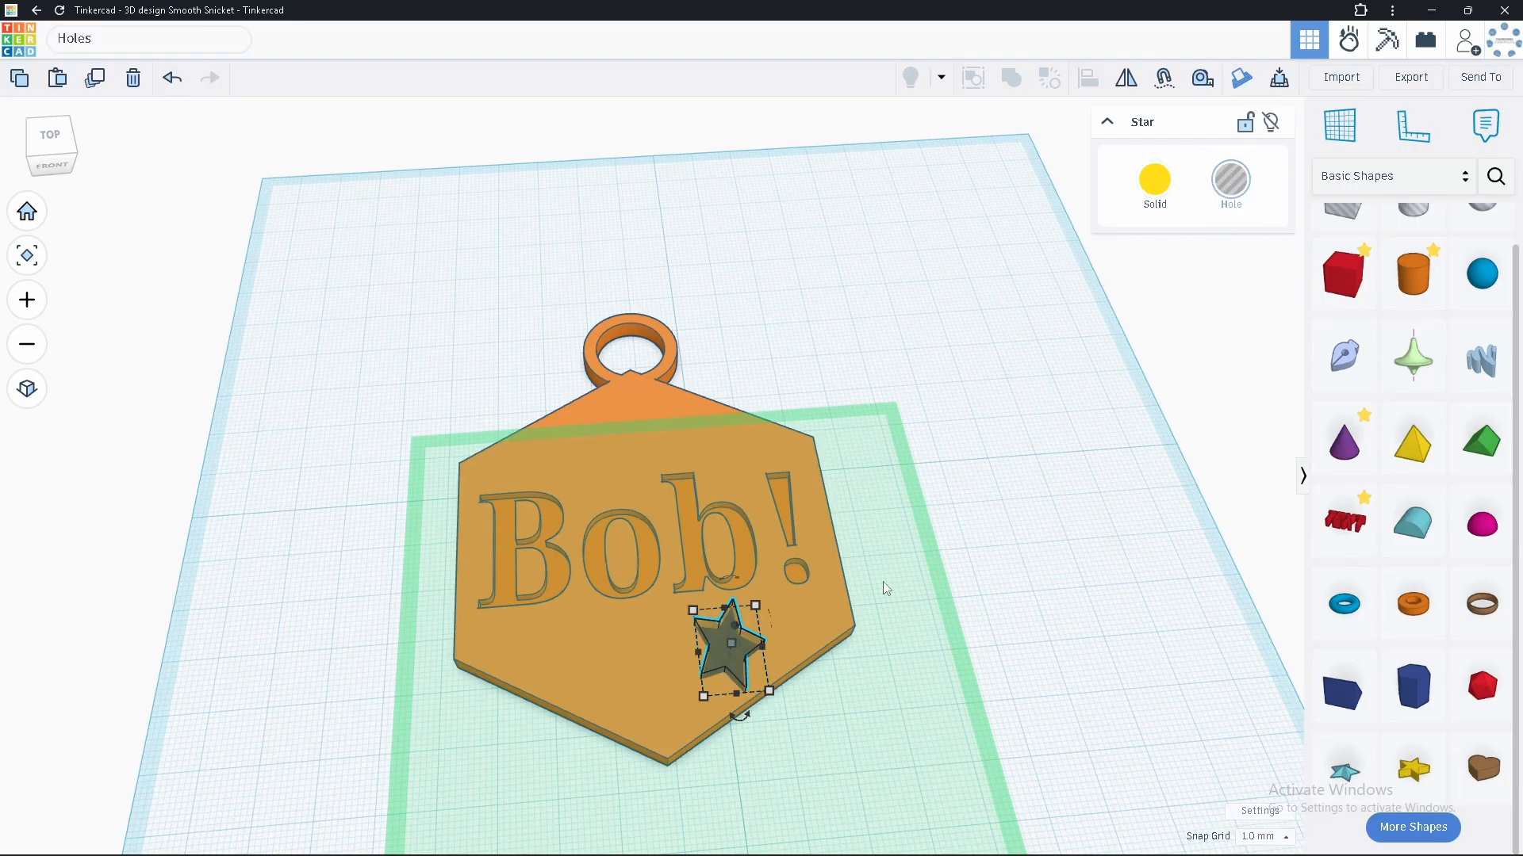
{"action": "left_click_drag", "start_coordinate": [734, 727], "coordinate": [731, 719]}
Add two copies of the star hole, one below the name's middle letter and one above its last letter, with flattened proportions.
{"action": "key", "text": "ctrl+v"}
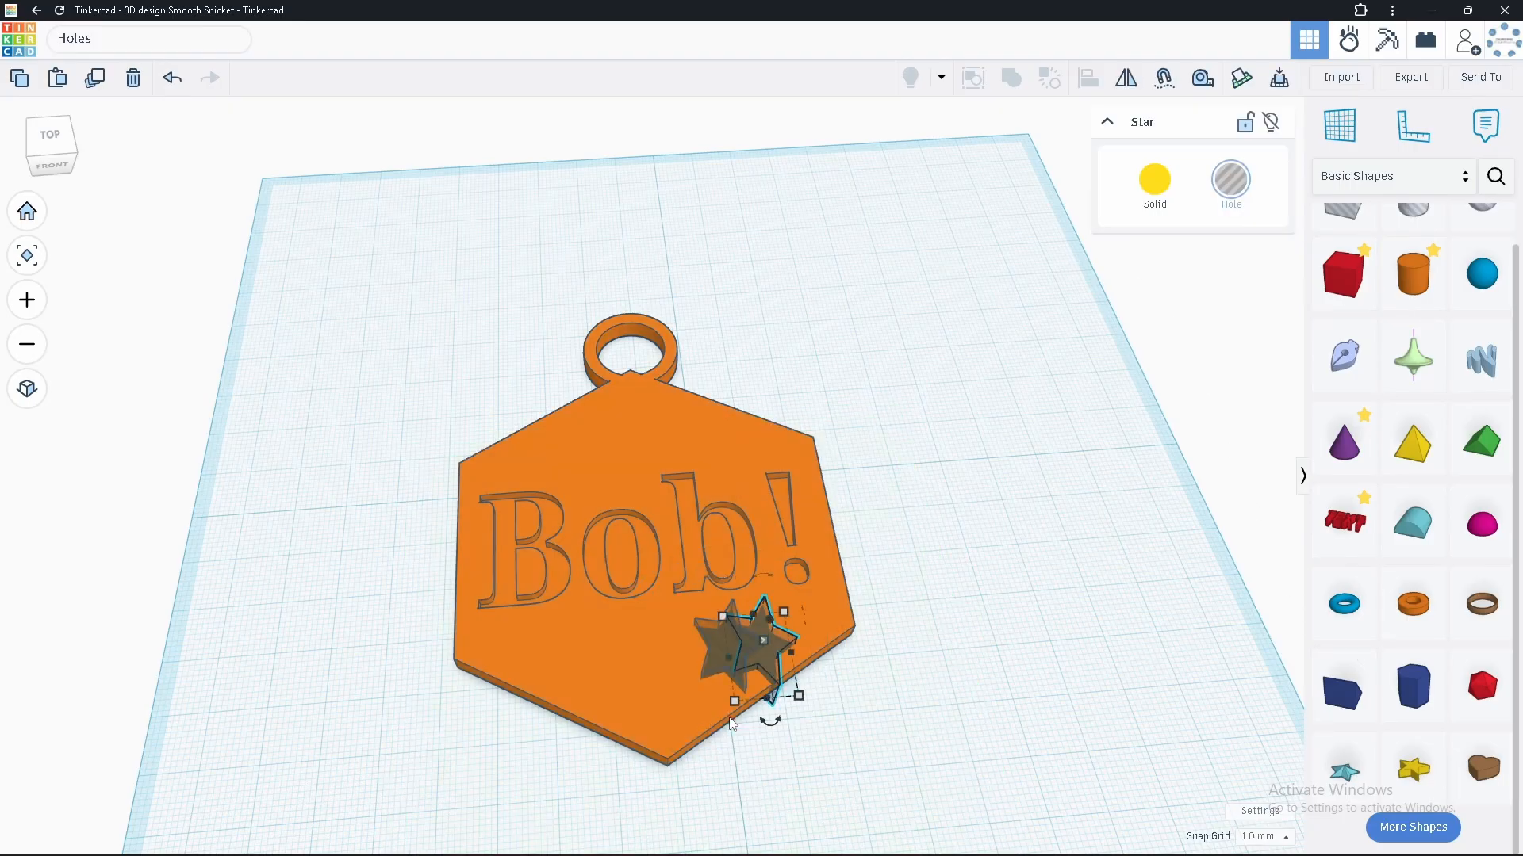
{"action": "left_click_drag", "start_coordinate": [773, 664], "coordinate": [593, 656]}
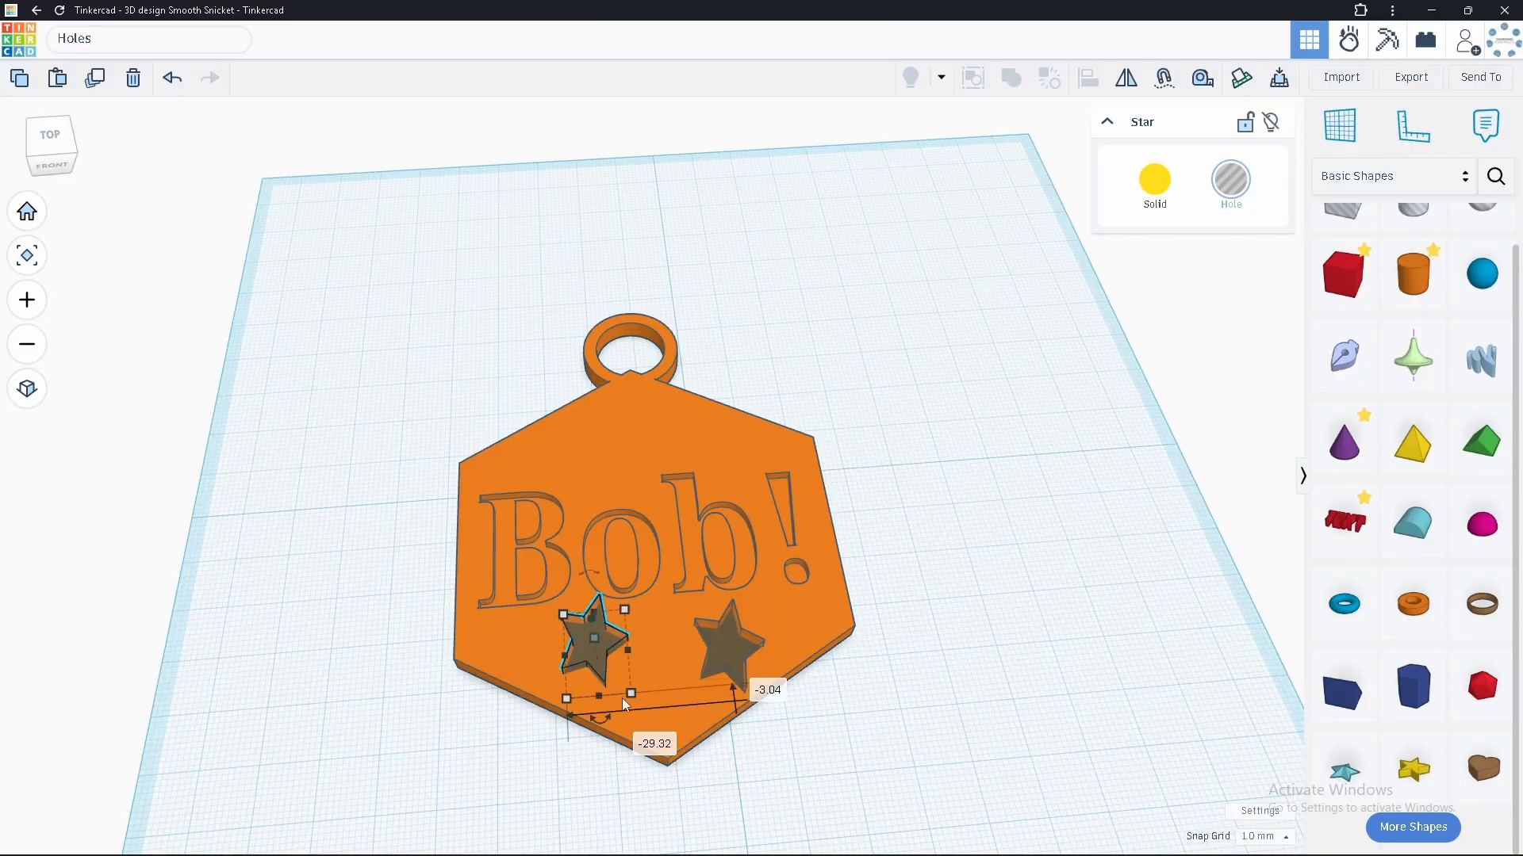
{"action": "mouse_move", "coordinate": [607, 728]}
{"action": "left_click_drag", "start_coordinate": [607, 728], "coordinate": [721, 496]}
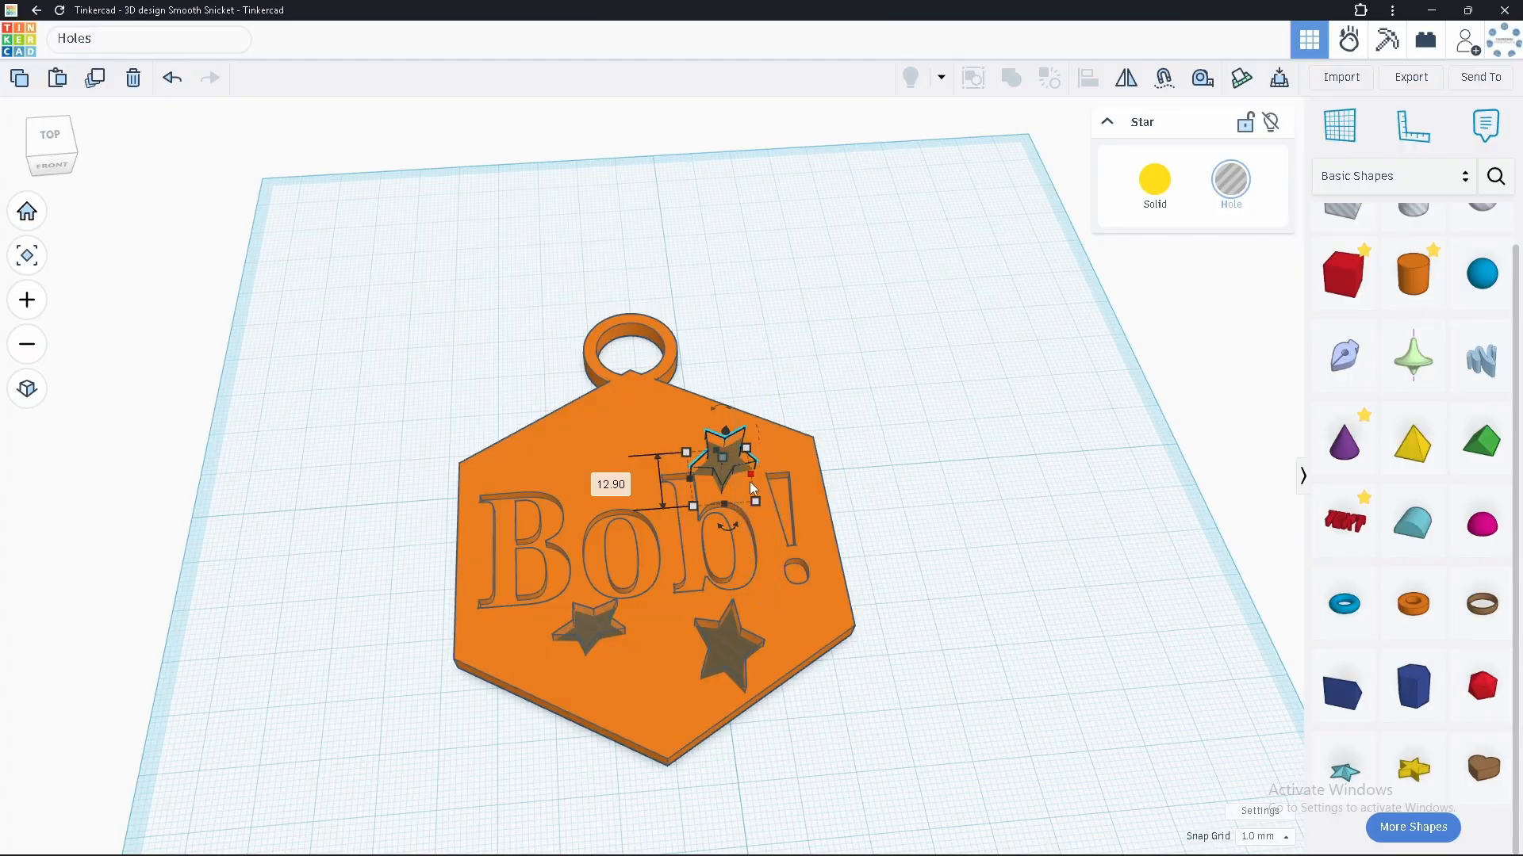
{"action": "left_click_drag", "start_coordinate": [729, 526], "coordinate": [732, 476]}
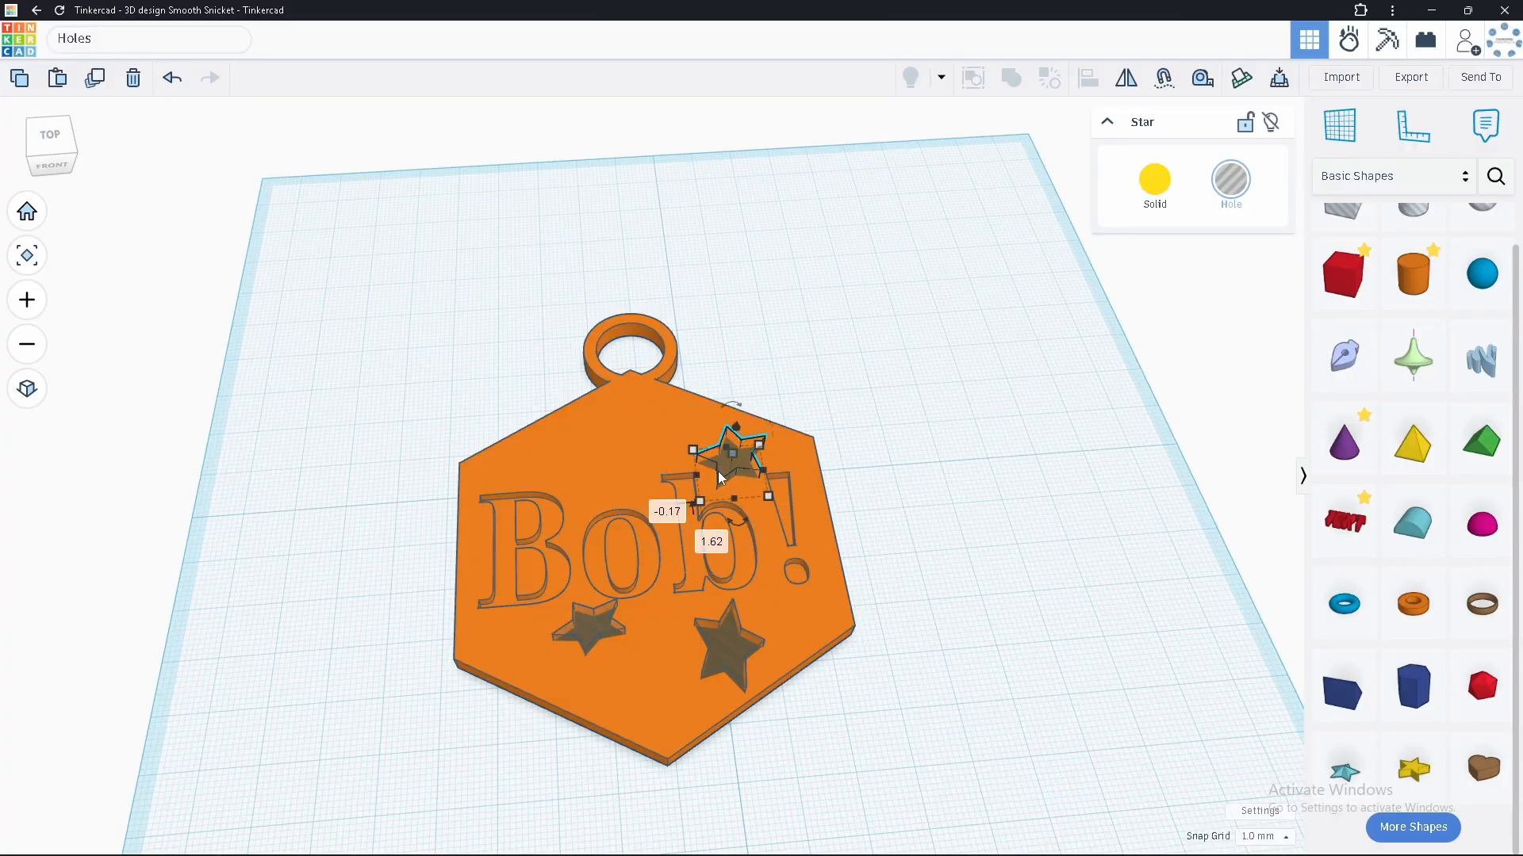
Paste a fourth star hole and position it above the name's first letter.
{"action": "key", "text": "ctrl+v"}
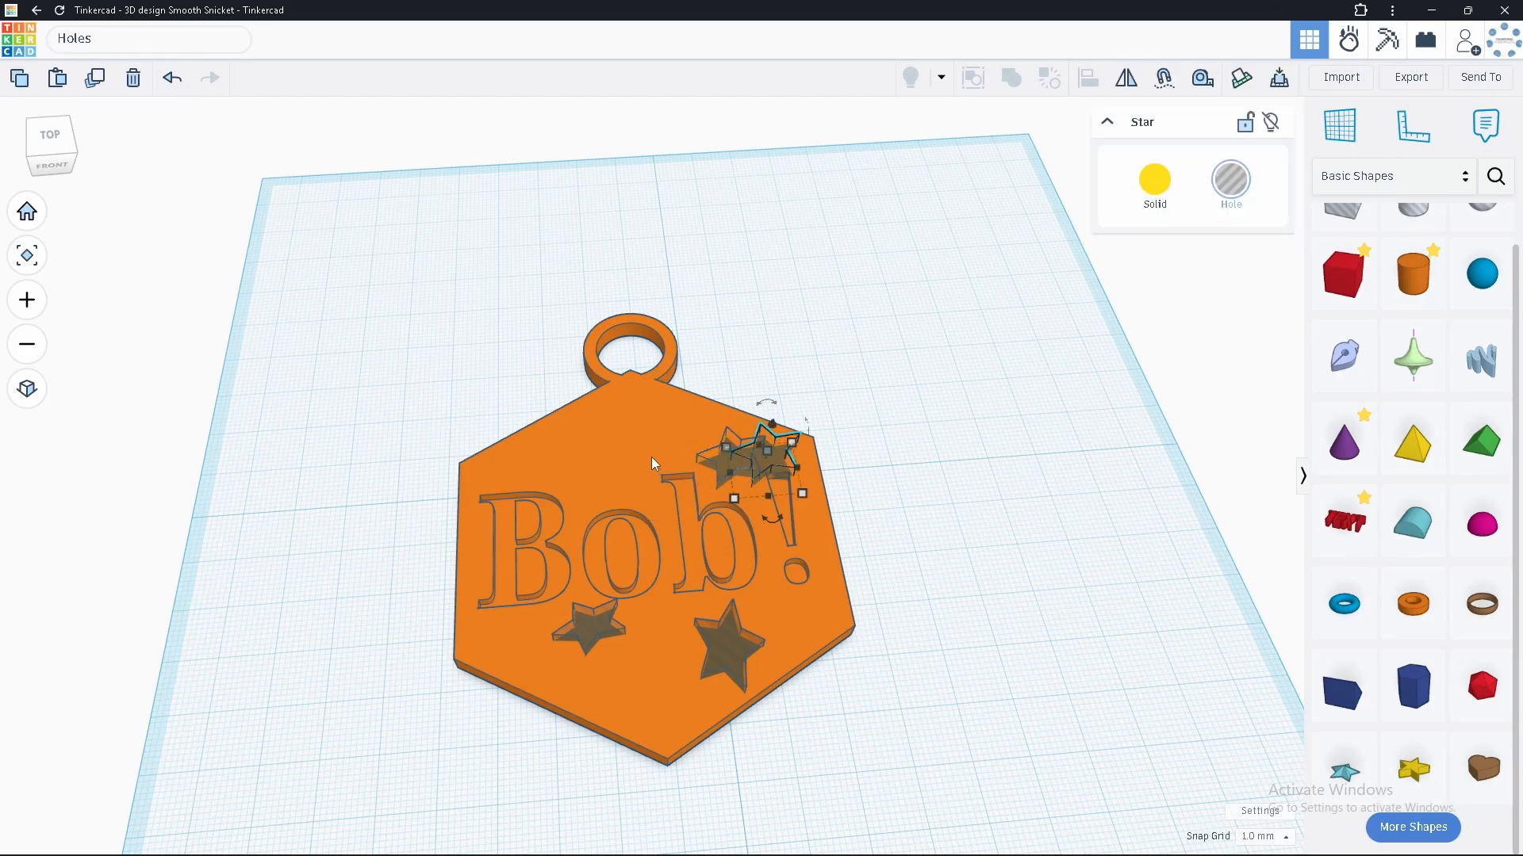
{"action": "left_click_drag", "start_coordinate": [781, 469], "coordinate": [610, 414]}
{"action": "right_click_drag", "start_coordinate": [613, 466], "coordinate": [609, 516]}
{"action": "right_click_drag", "start_coordinate": [572, 415], "coordinate": [573, 417]}
{"action": "mouse_move", "coordinate": [574, 422]}
{"action": "left_mouse_down"}
{"action": "mouse_move", "coordinate": [611, 442]}
{"action": "mouse_move", "coordinate": [582, 429]}
{"action": "left_mouse_up"}
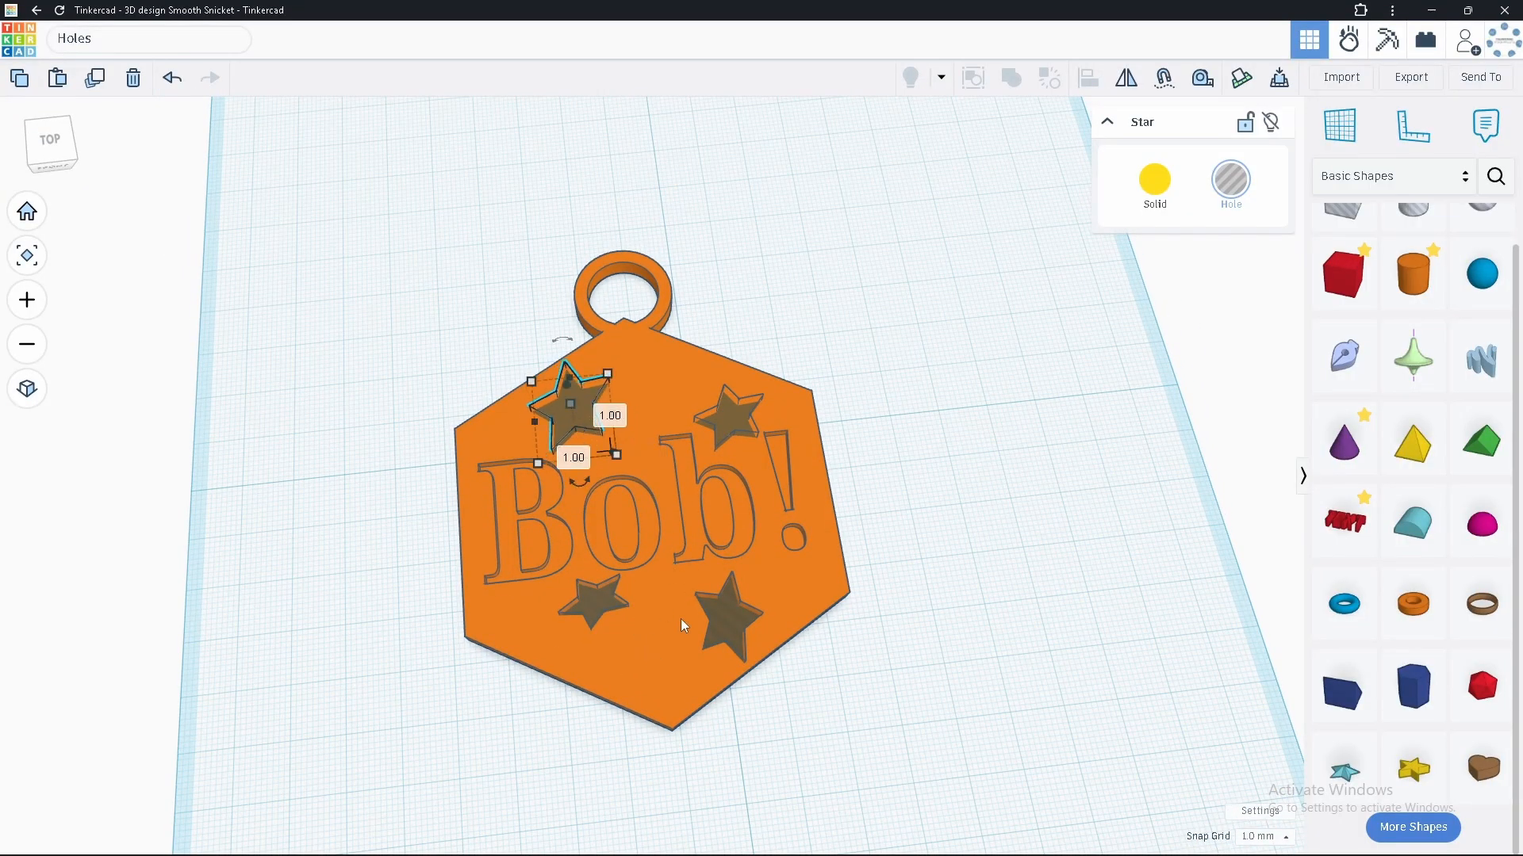
Place a Heart on the tag's top face, shrink it, and position it between the two stars above the name.
{"action": "right_click_drag", "start_coordinate": [691, 635], "coordinate": [713, 433]}
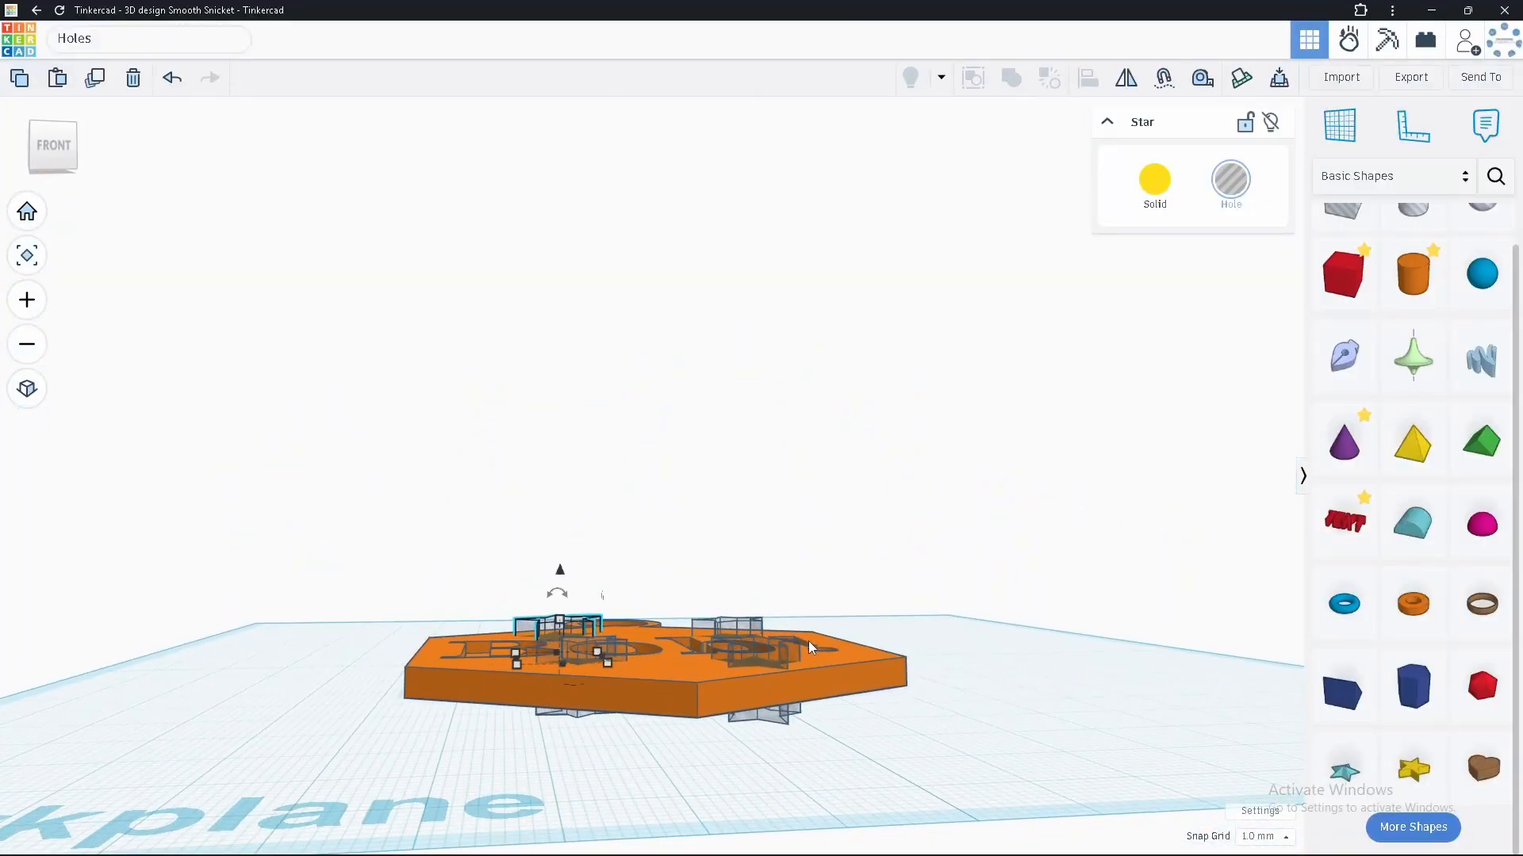
{"action": "right_click_drag", "start_coordinate": [1057, 660], "coordinate": [1109, 710]}
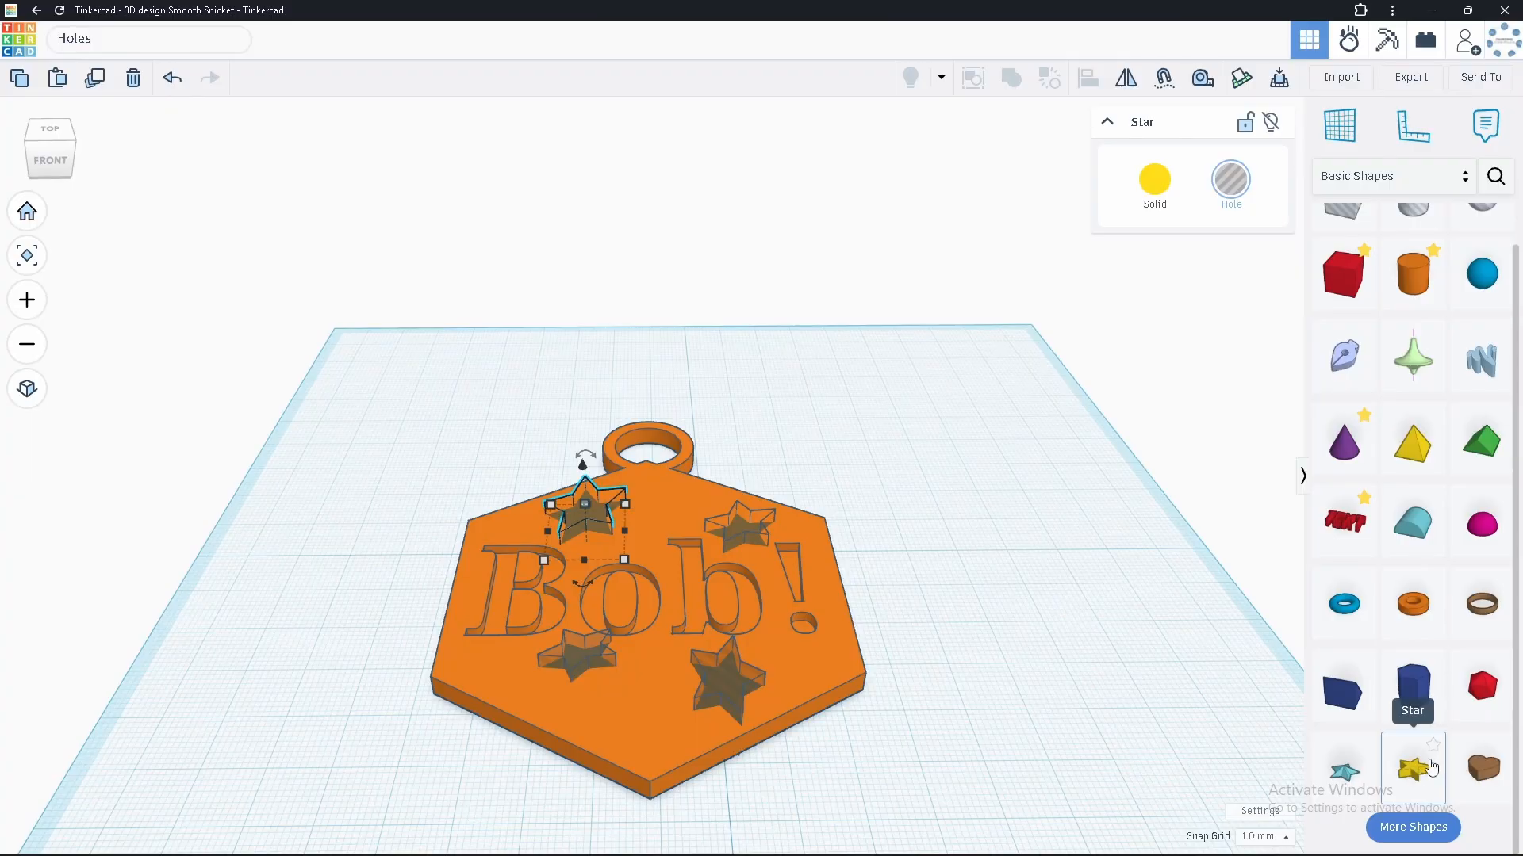
{"action": "left_click", "coordinate": [1483, 767]}
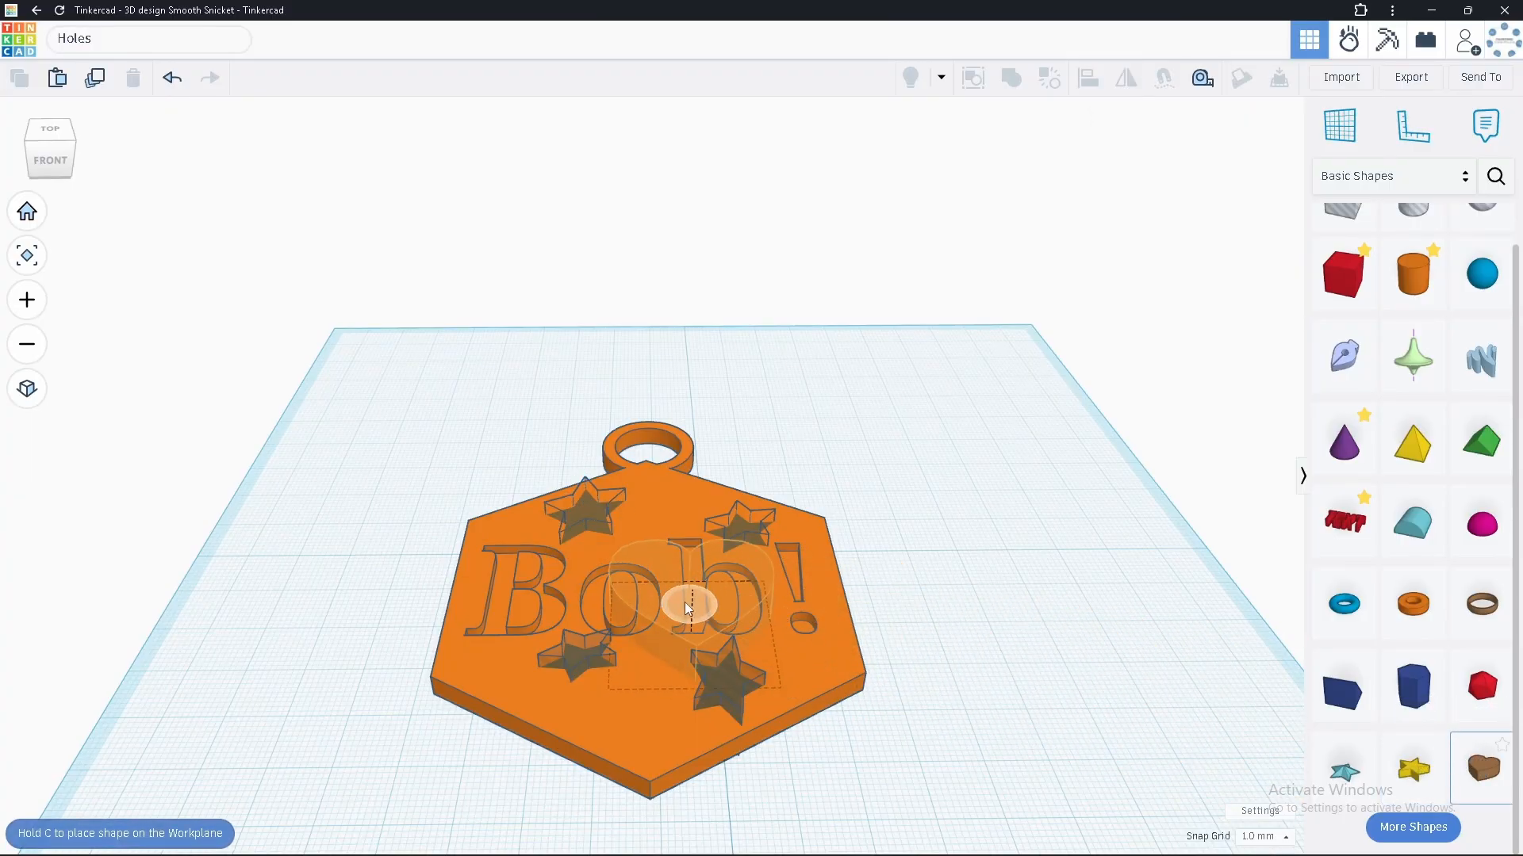
{"action": "left_click", "coordinate": [658, 567]}
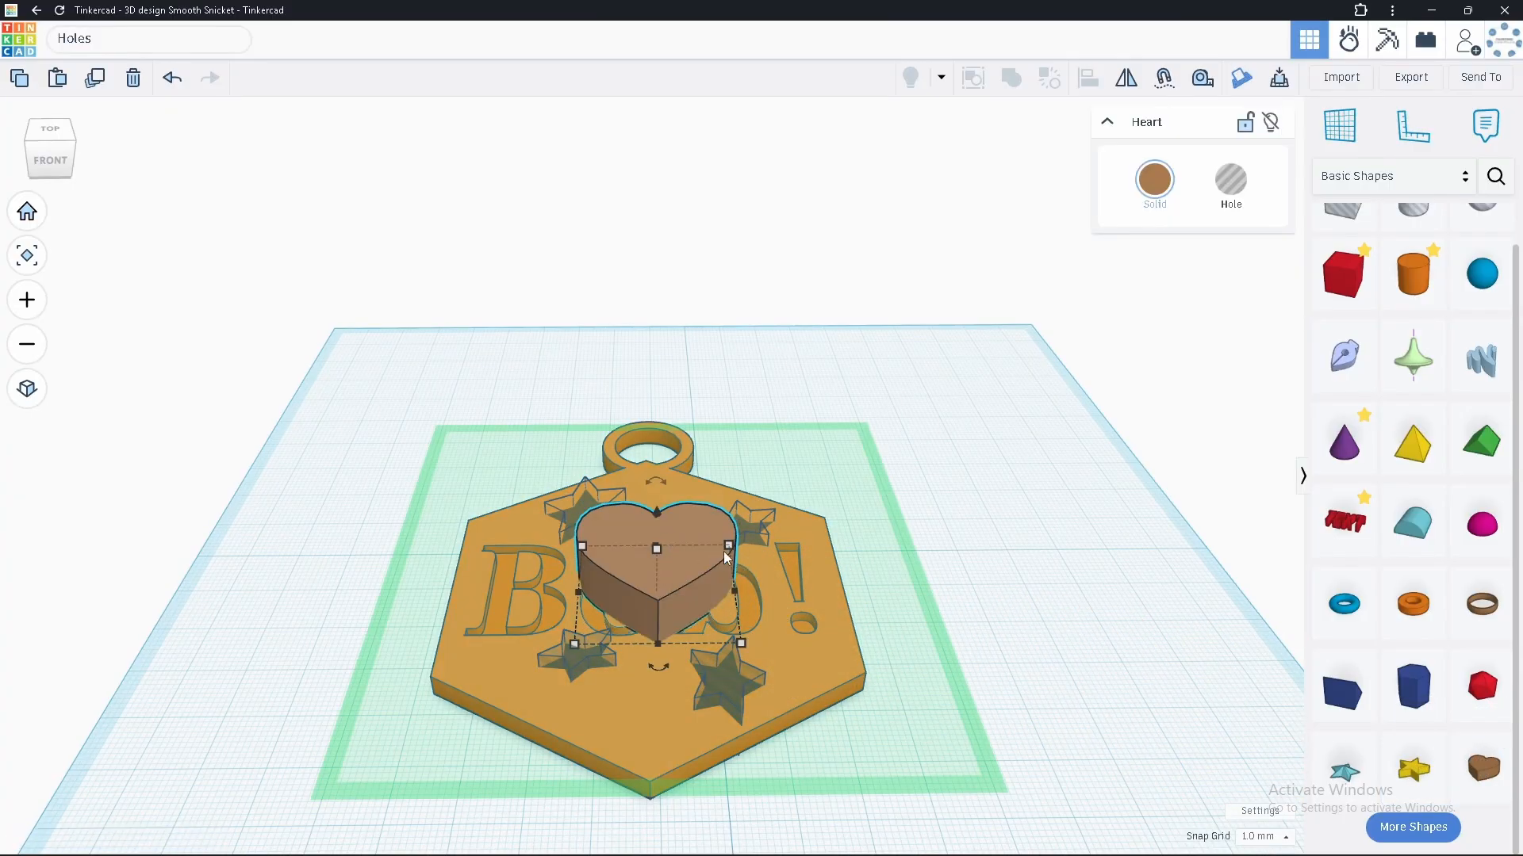
{"action": "left_click_drag", "start_coordinate": [726, 549], "coordinate": [675, 501]}
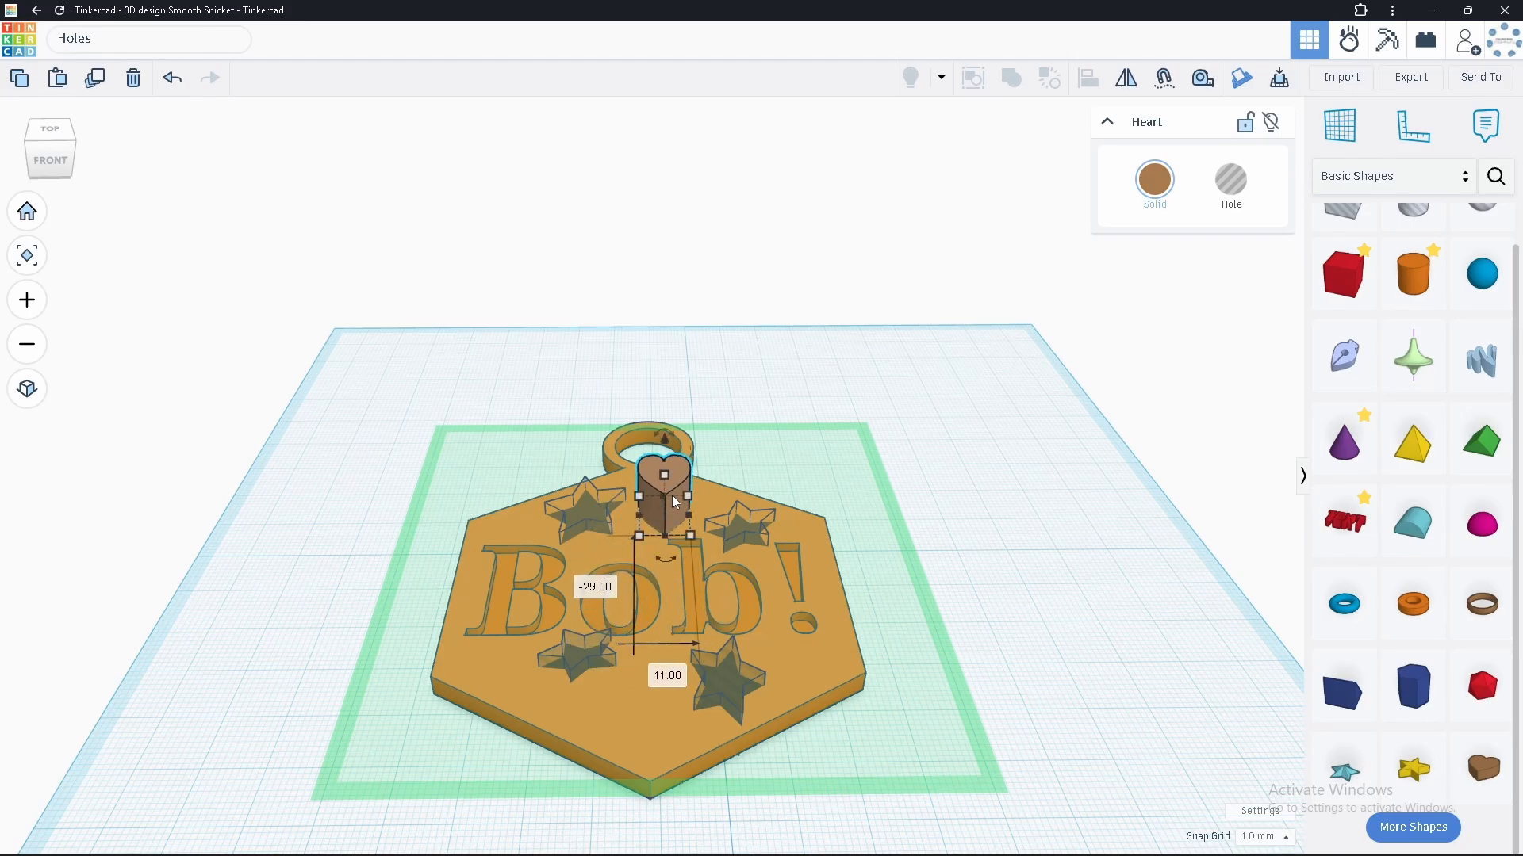
Lower the heart into the tag's plate and turn it into a hole.
{"action": "mouse_move", "coordinate": [675, 501]}
{"action": "right_mouse_down"}
{"action": "mouse_move", "coordinate": [708, 397]}
{"action": "mouse_move", "coordinate": [680, 516]}
{"action": "mouse_move", "coordinate": [657, 487]}
{"action": "right_mouse_up"}
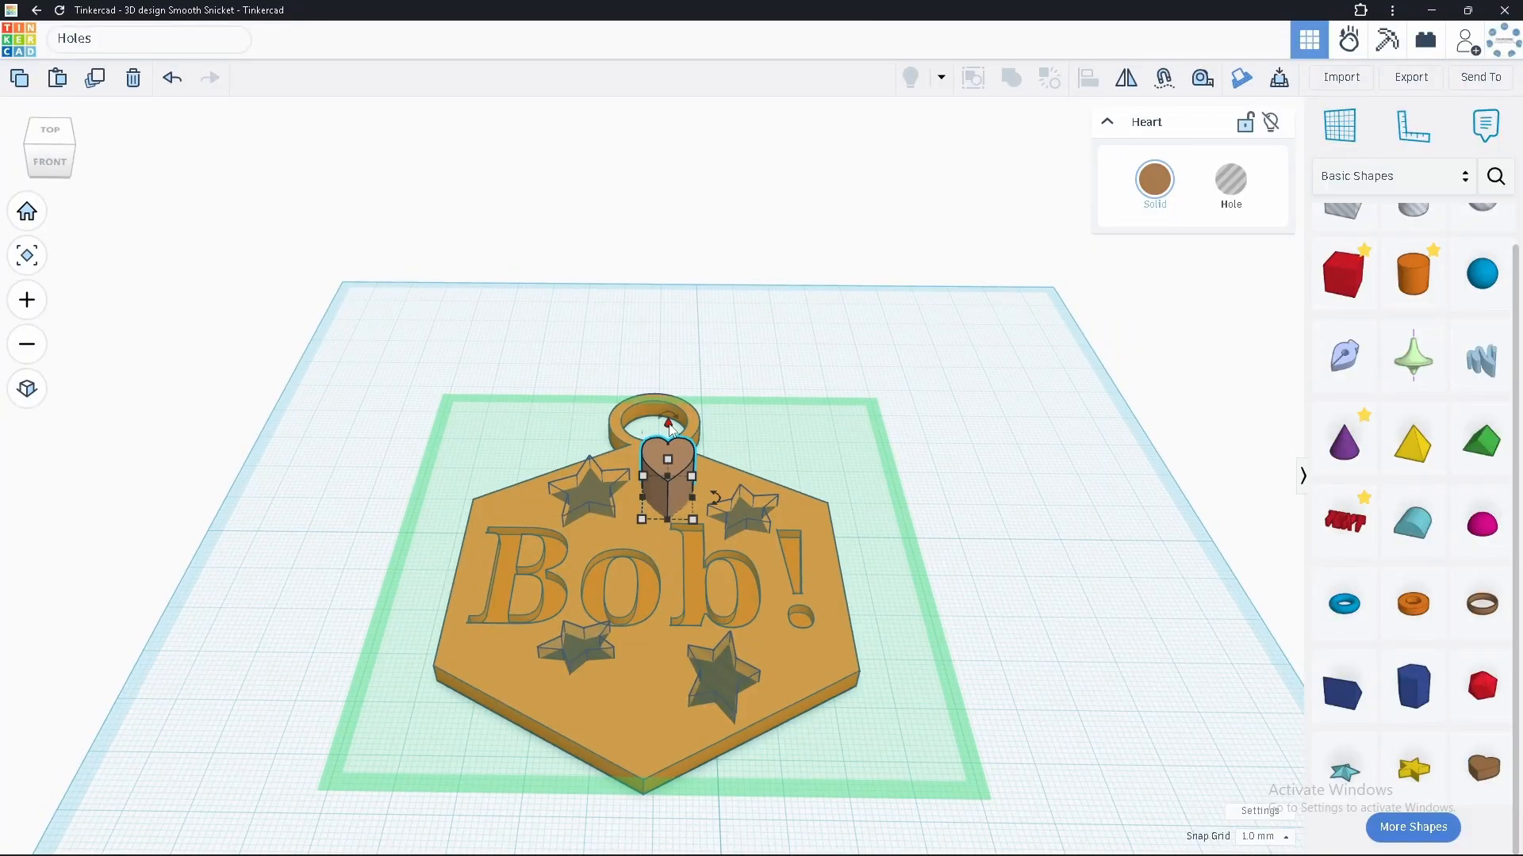
{"action": "left_click_drag", "start_coordinate": [668, 429], "coordinate": [670, 462]}
{"action": "right_click_drag", "start_coordinate": [670, 464], "coordinate": [688, 564]}
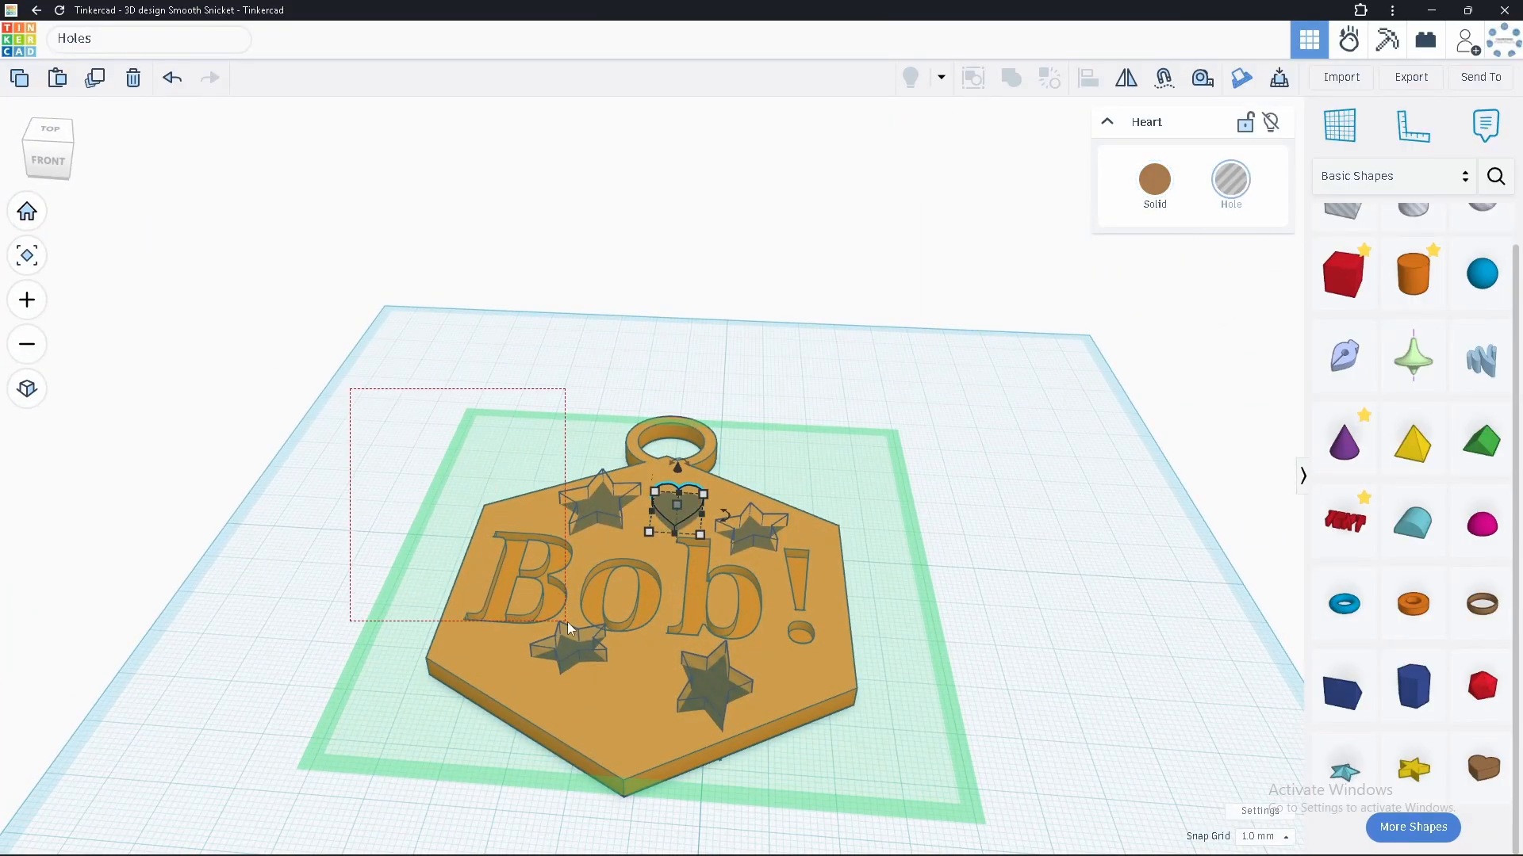
Select the whole tag with its star and heart holes and combine them into a Union group.
{"action": "left_click_drag", "start_coordinate": [729, 716], "coordinate": [876, 815]}
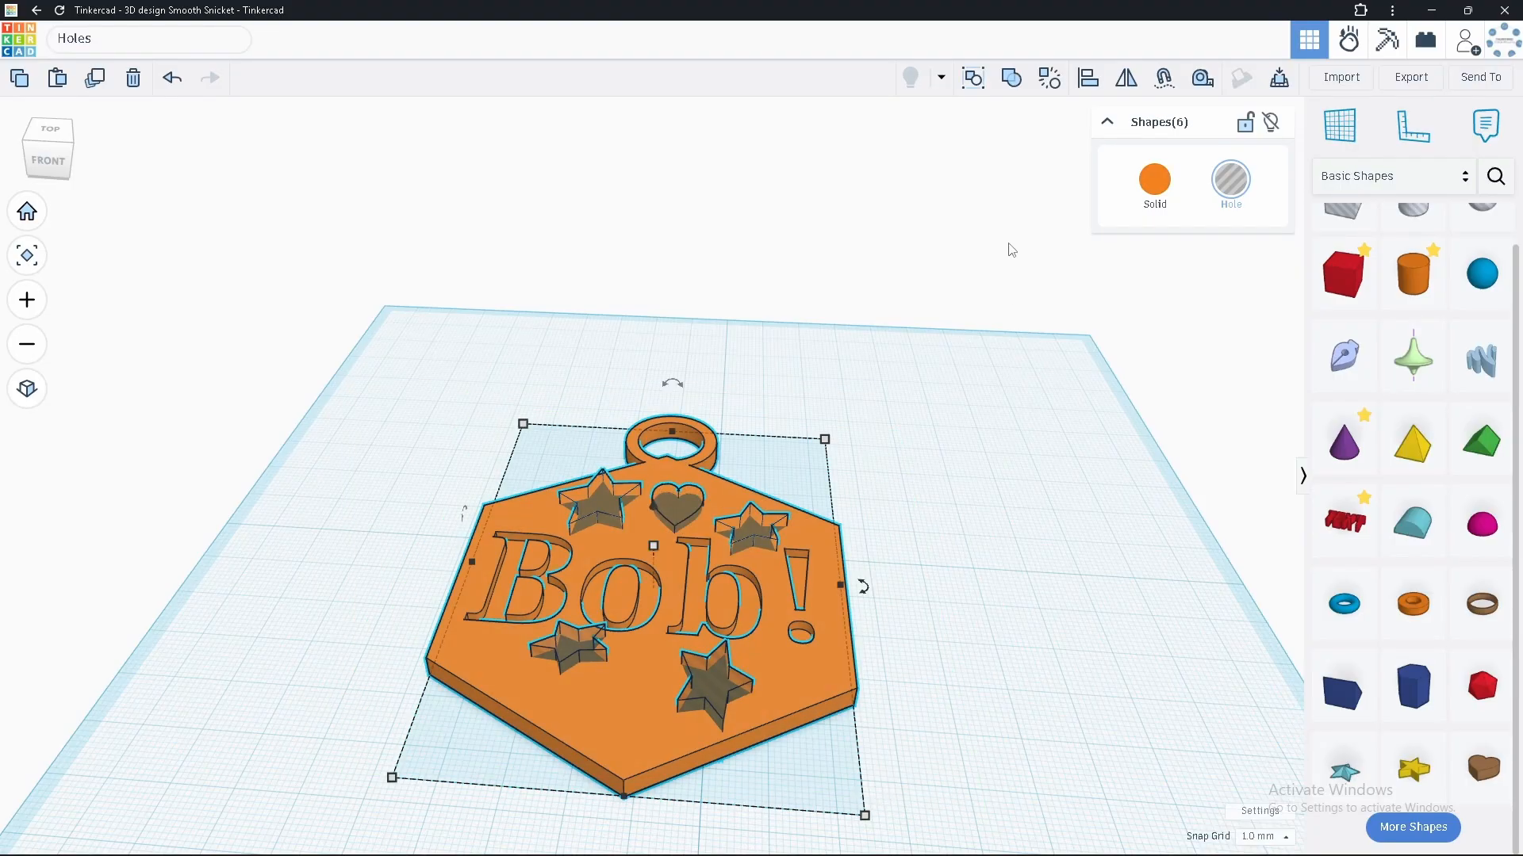
{"action": "left_click", "coordinate": [1010, 79]}
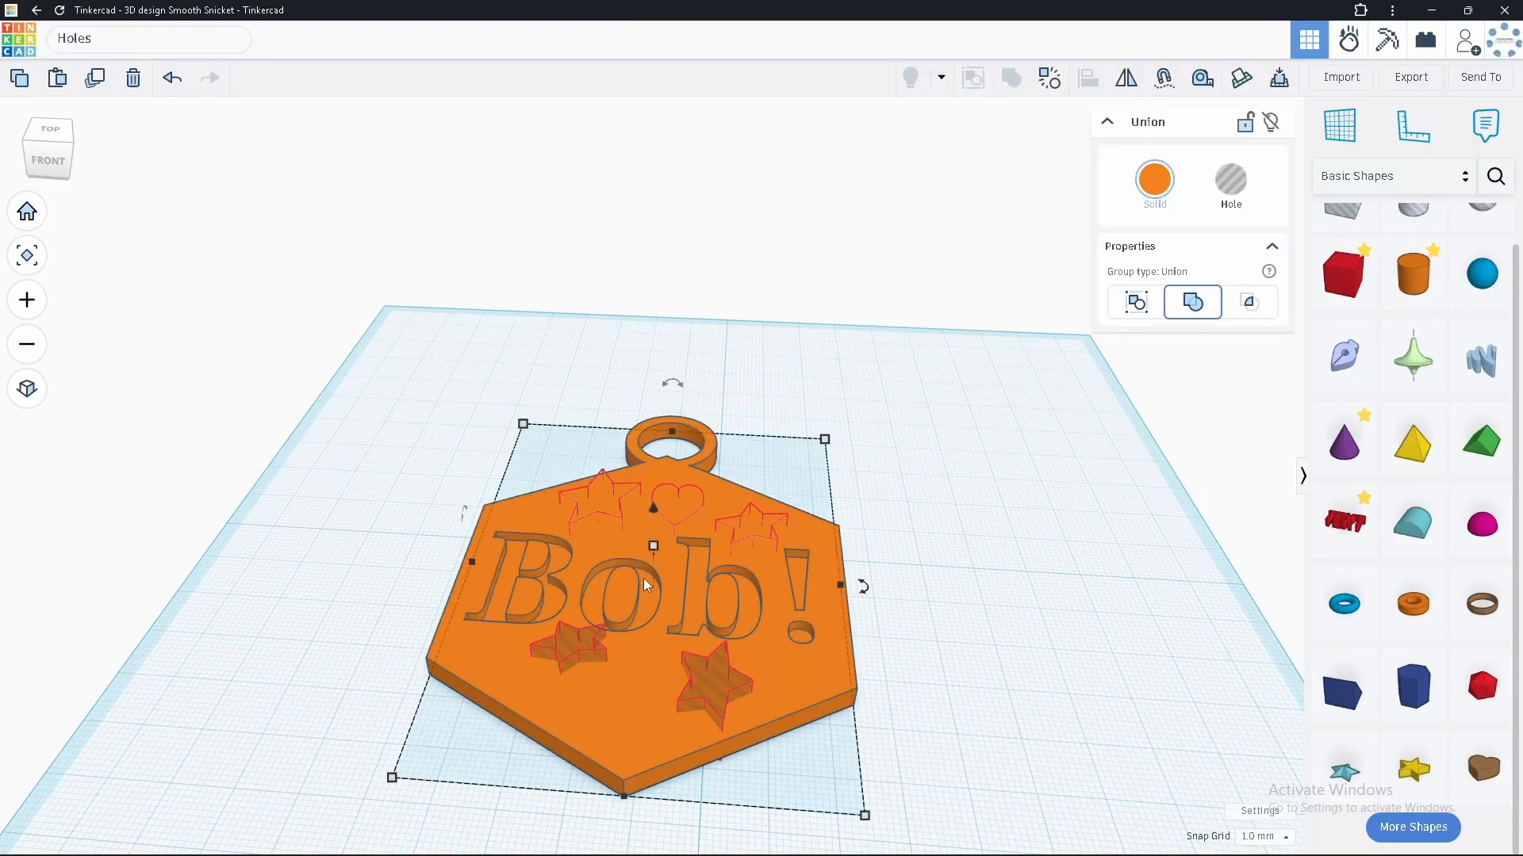
{"action": "right_click_drag", "start_coordinate": [644, 585], "coordinate": [635, 669]}
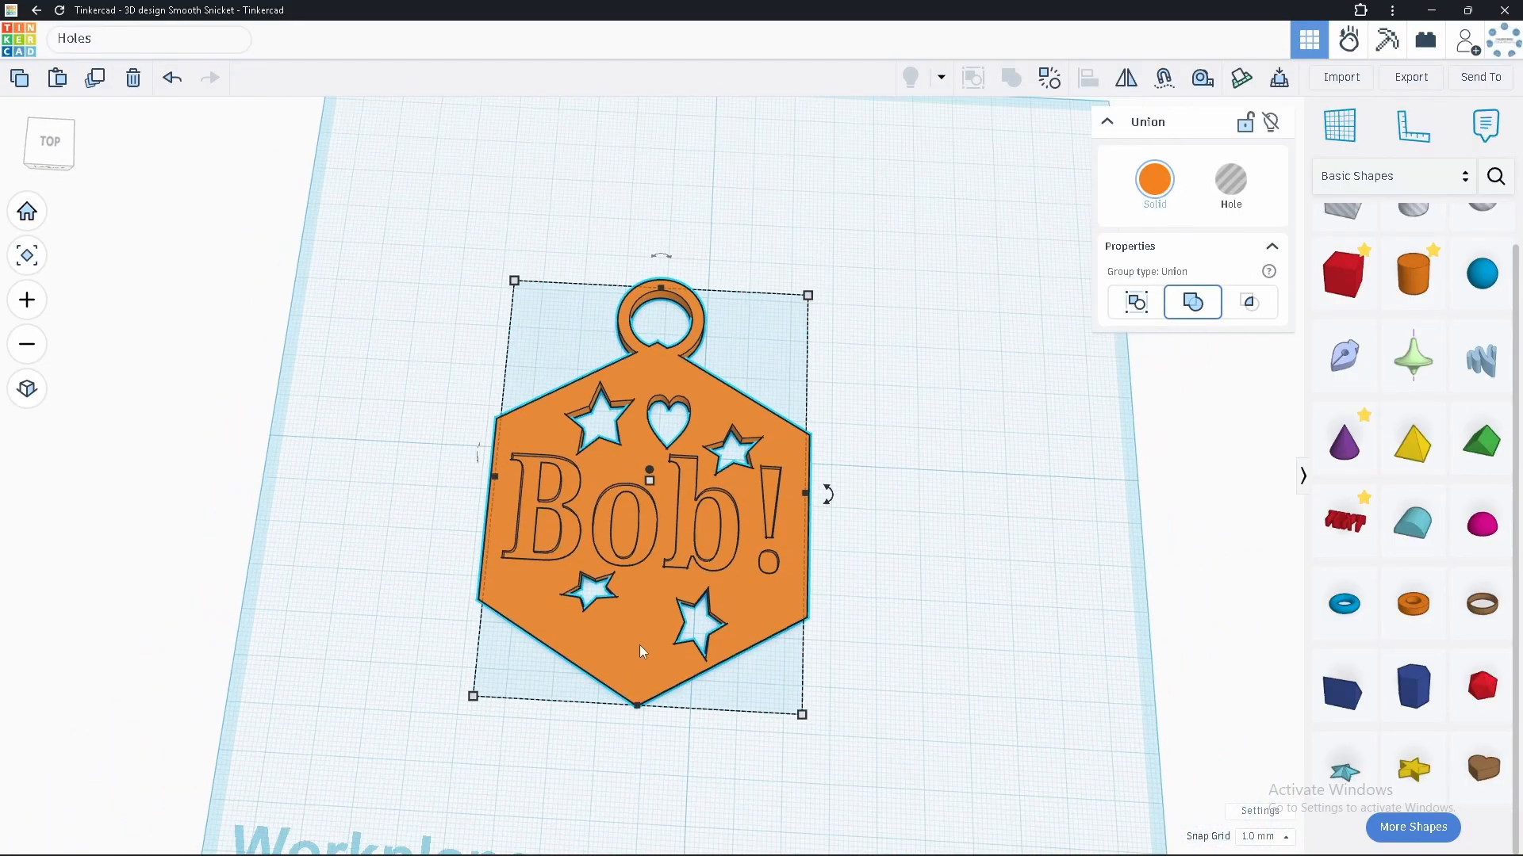
{"action": "middle_click_drag", "start_coordinate": [635, 637], "coordinate": [653, 545]}
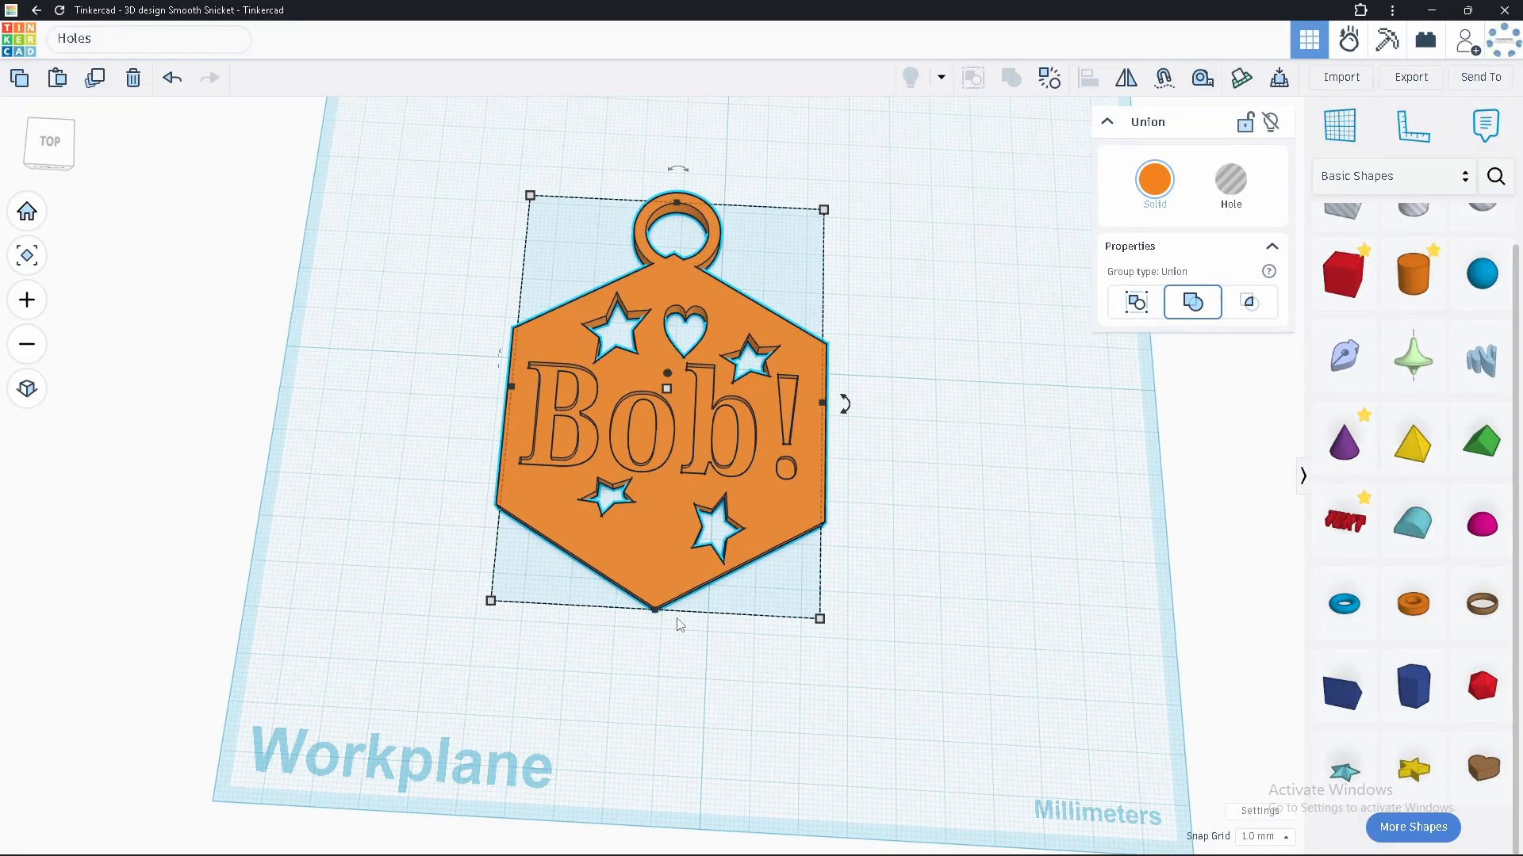
{"action": "mouse_move", "coordinate": [678, 617]}
{"action": "right_mouse_down"}
{"action": "mouse_move", "coordinate": [679, 533]}
{"action": "mouse_move", "coordinate": [690, 669]}
{"action": "mouse_move", "coordinate": [669, 626]}
{"action": "mouse_move", "coordinate": [215, 359]}
{"action": "mouse_move", "coordinate": [564, 364]}
{"action": "mouse_move", "coordinate": [666, 561]}
{"action": "mouse_move", "coordinate": [665, 614]}
{"action": "right_mouse_up"}
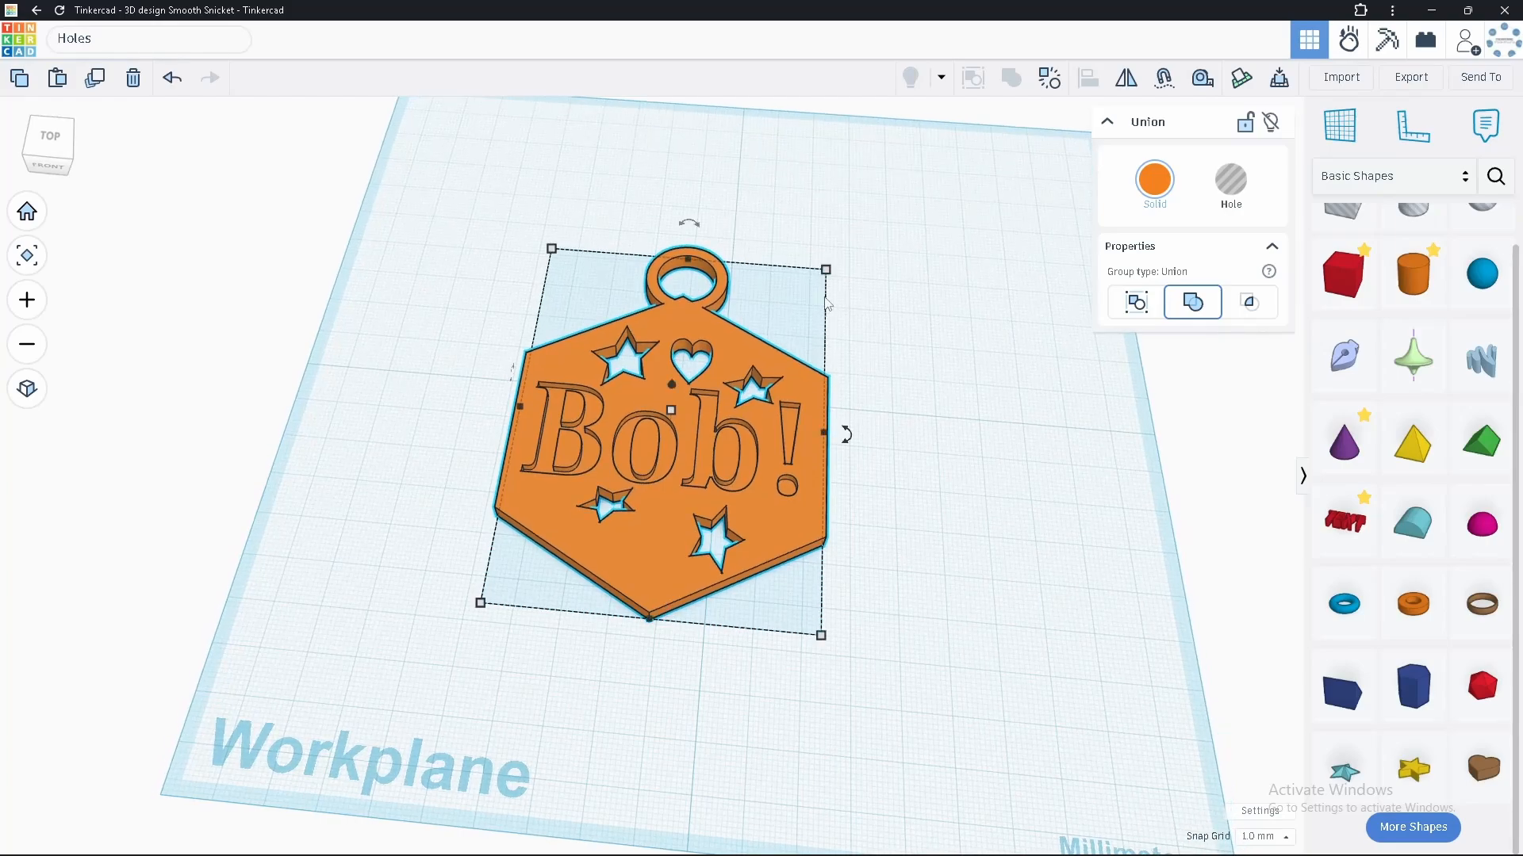
Ungroup the tag and delete the heart hole between the two upper stars.
{"action": "left_click", "coordinate": [1049, 79]}
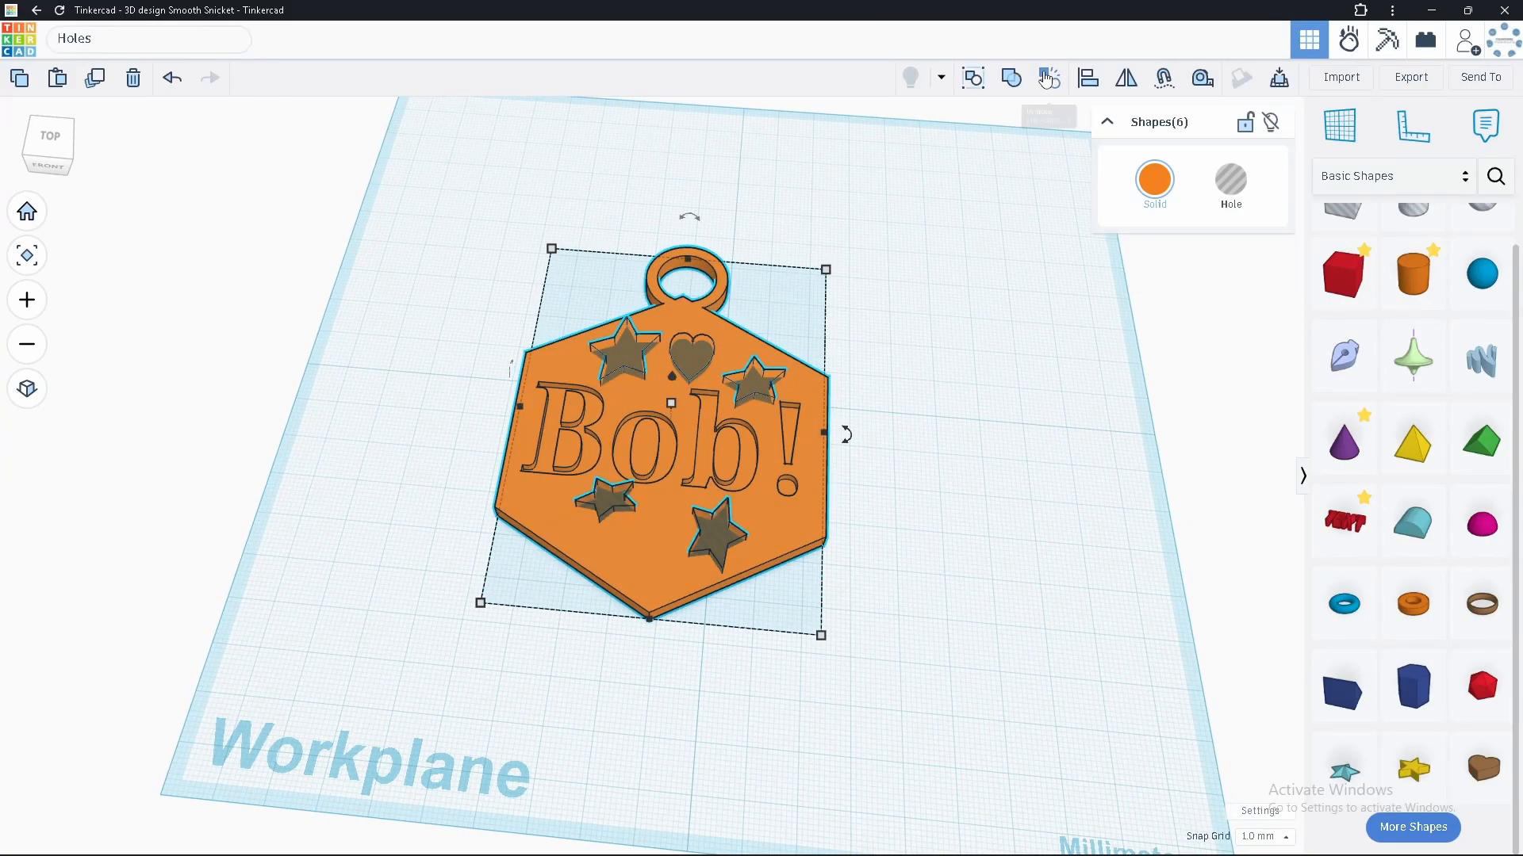
{"action": "left_click_drag", "start_coordinate": [676, 367], "coordinate": [709, 376]}
{"action": "left_click", "coordinate": [890, 407]}
{"action": "left_click", "coordinate": [708, 376]}
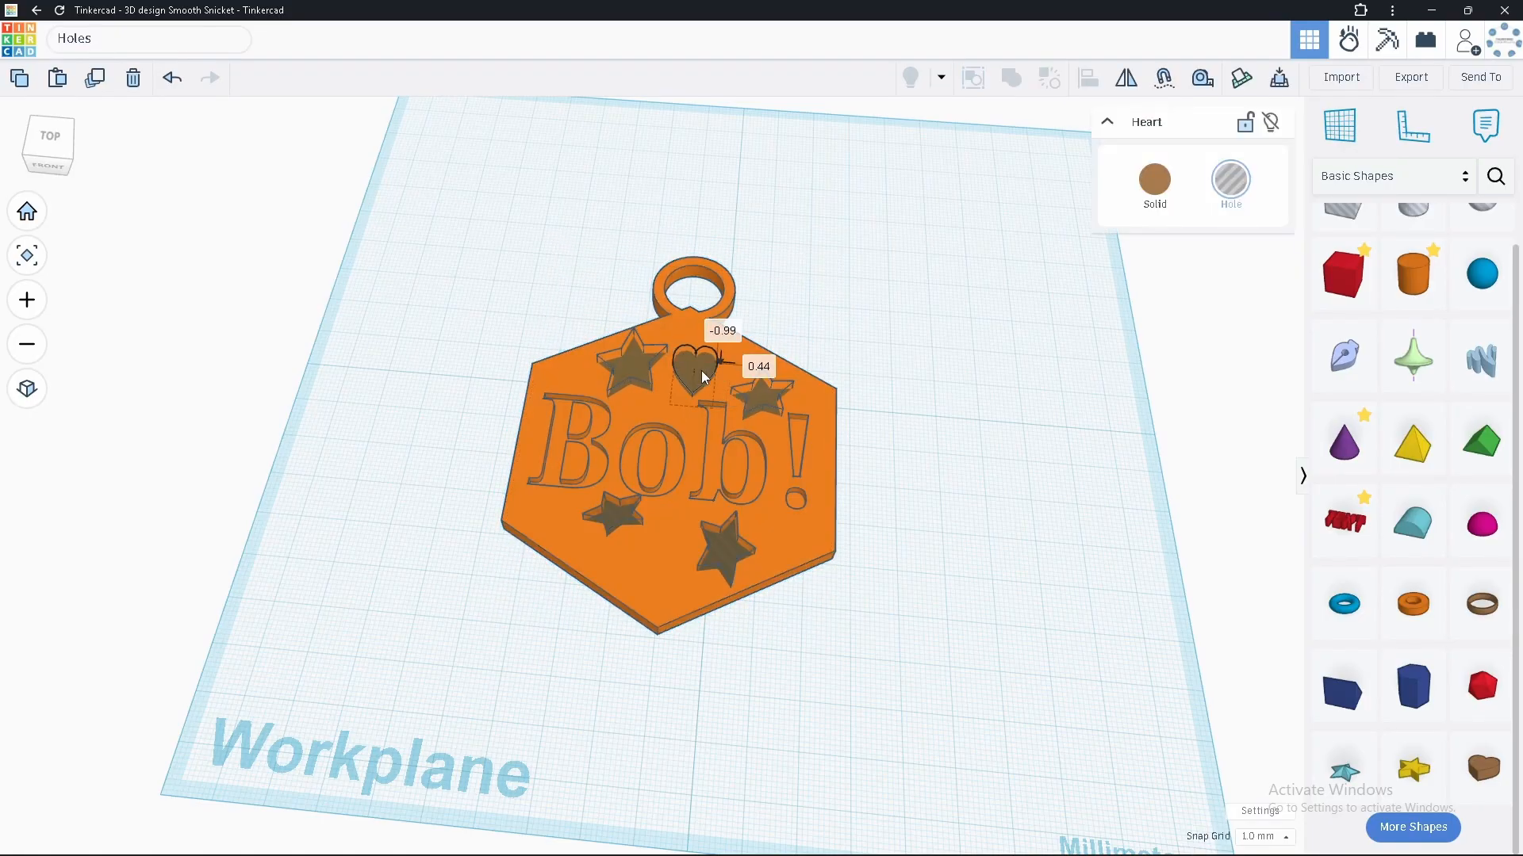
{"action": "left_click_drag", "start_coordinate": [709, 373], "coordinate": [654, 577]}
{"action": "right_click_drag", "start_coordinate": [934, 663], "coordinate": [714, 847]}
{"action": "key", "text": "Delete"}
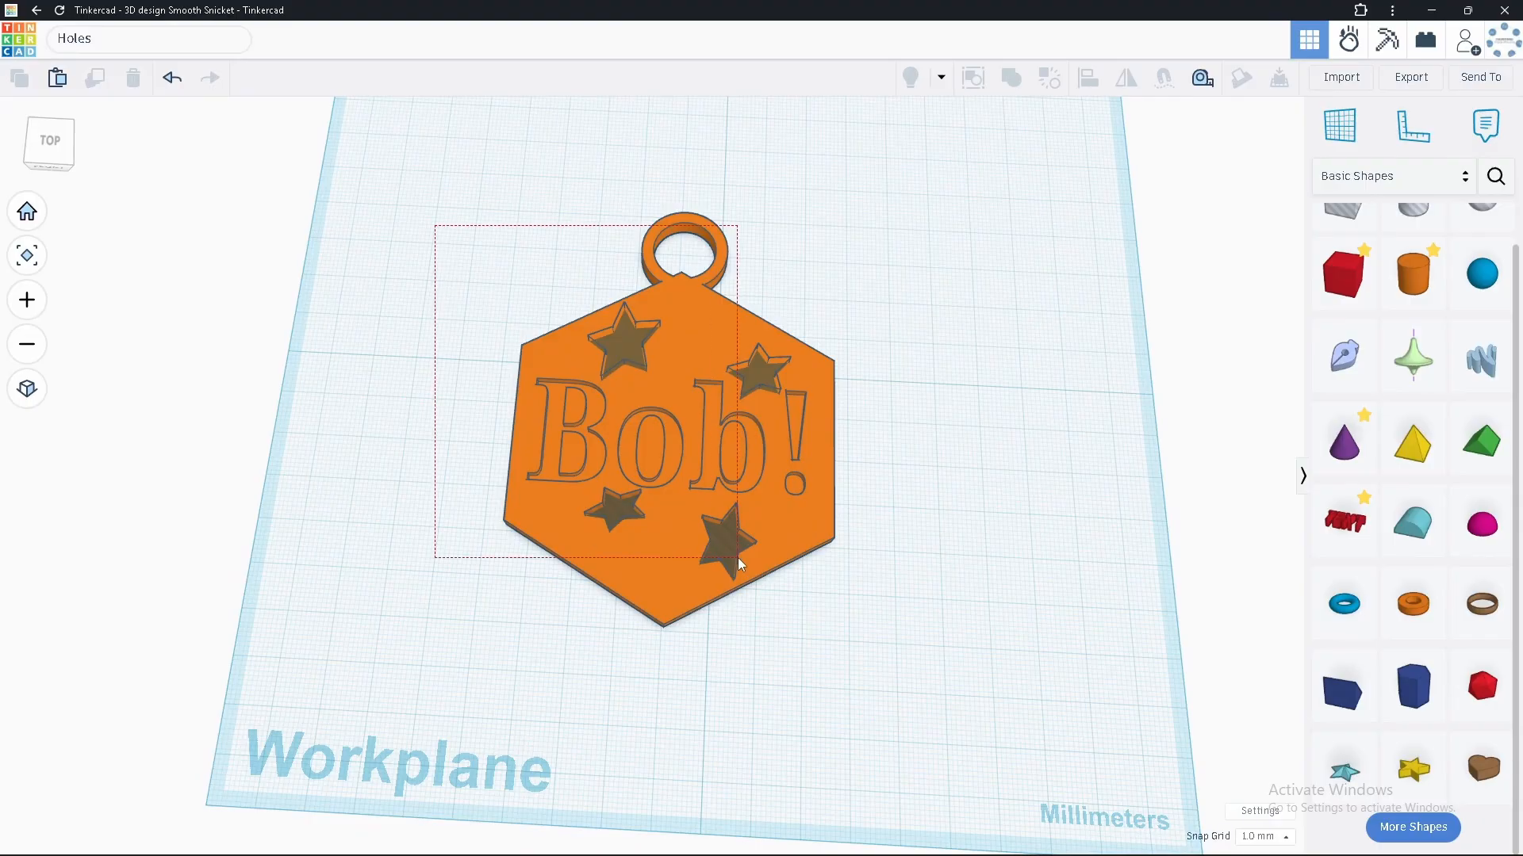
Union the tag with its four star holes and colour the result white.
{"action": "left_click_drag", "start_coordinate": [738, 563], "coordinate": [874, 702]}
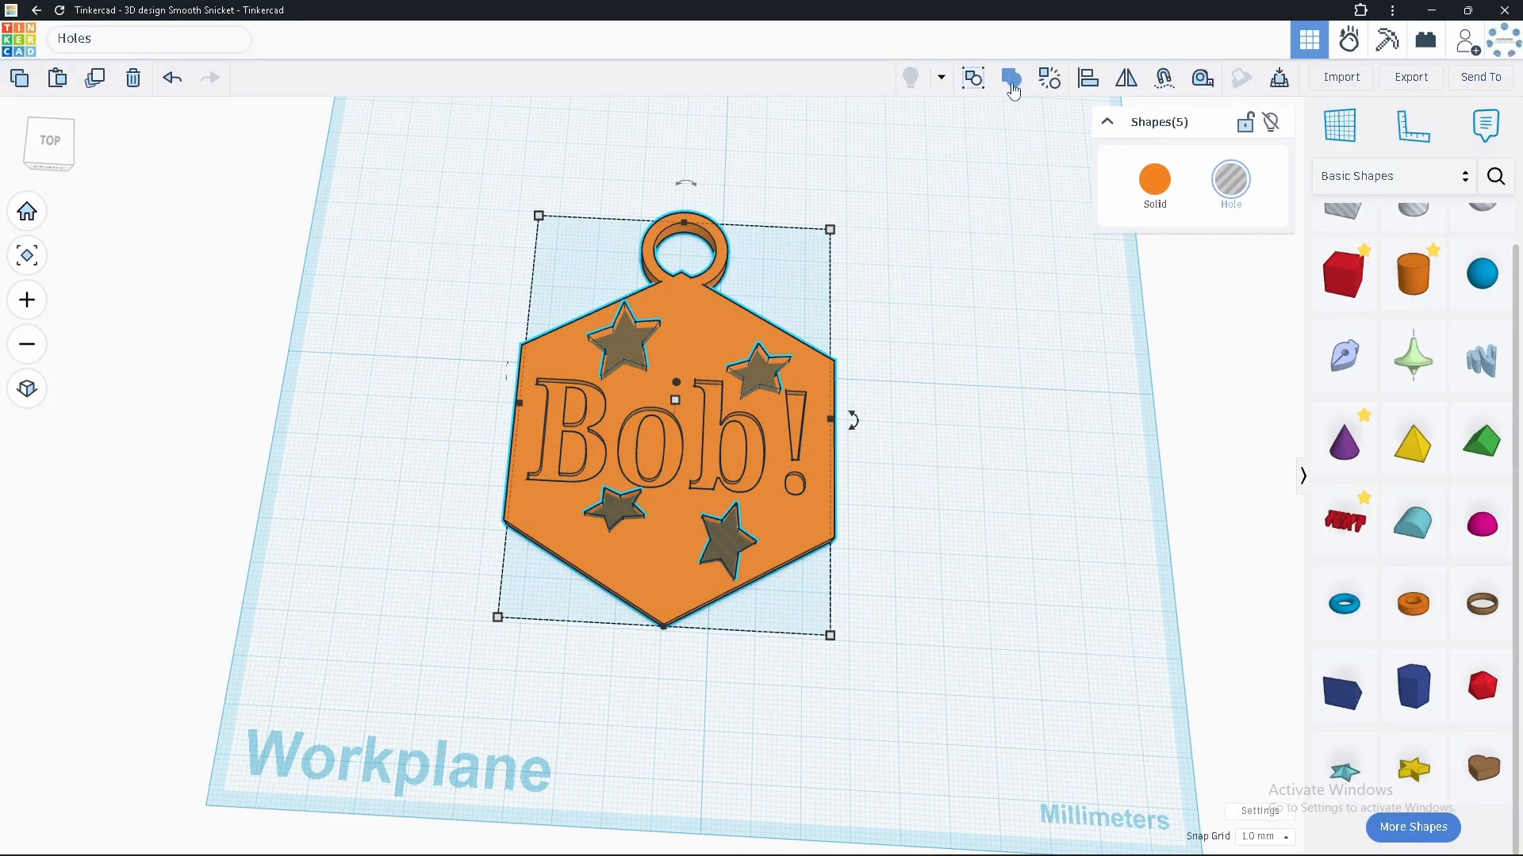
{"action": "left_click", "coordinate": [1011, 77]}
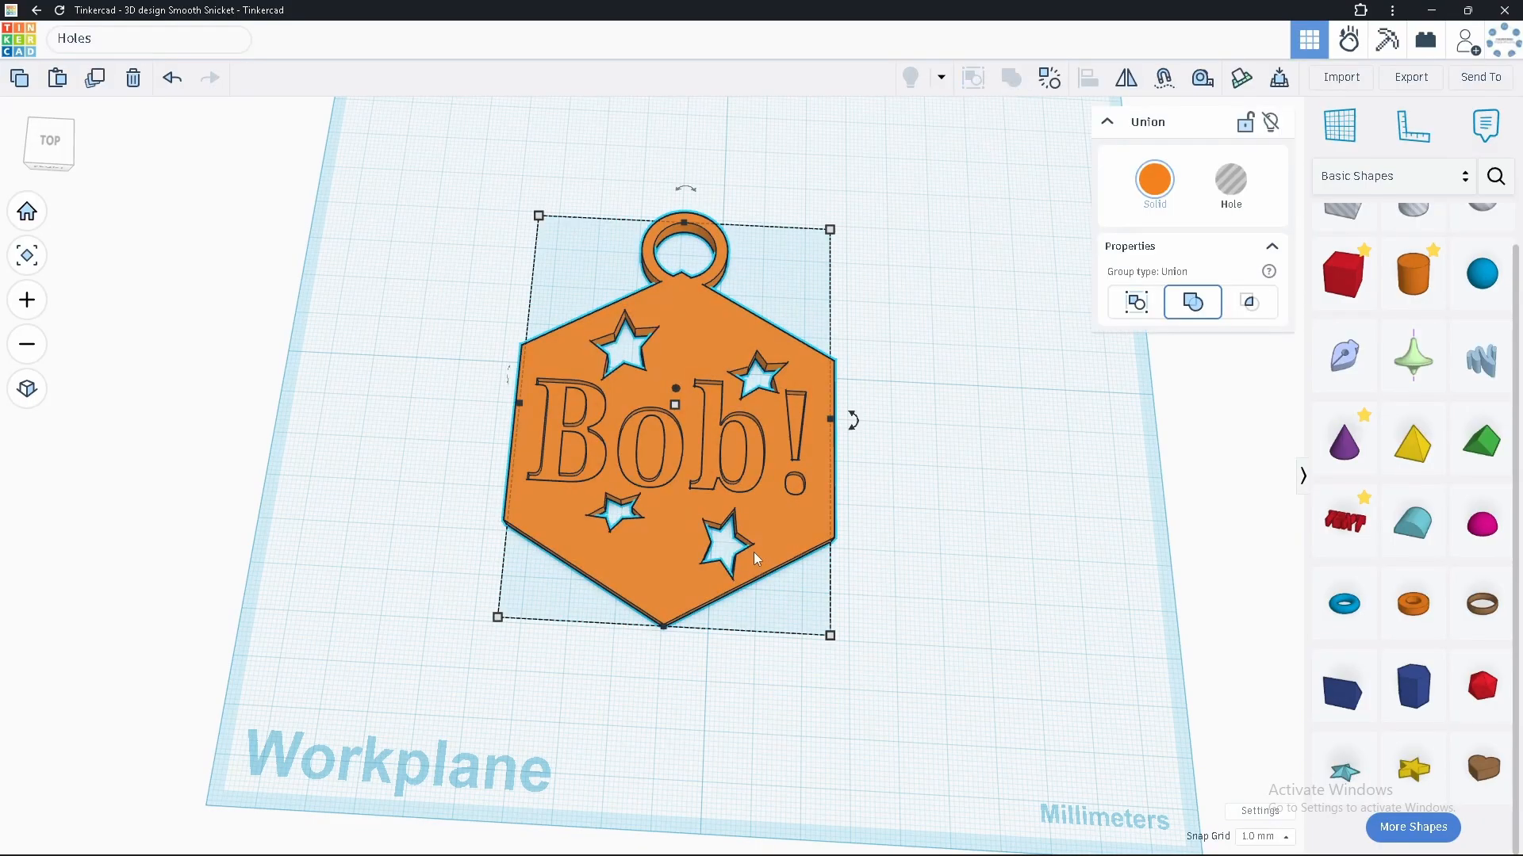
{"action": "left_click", "coordinate": [1163, 191]}
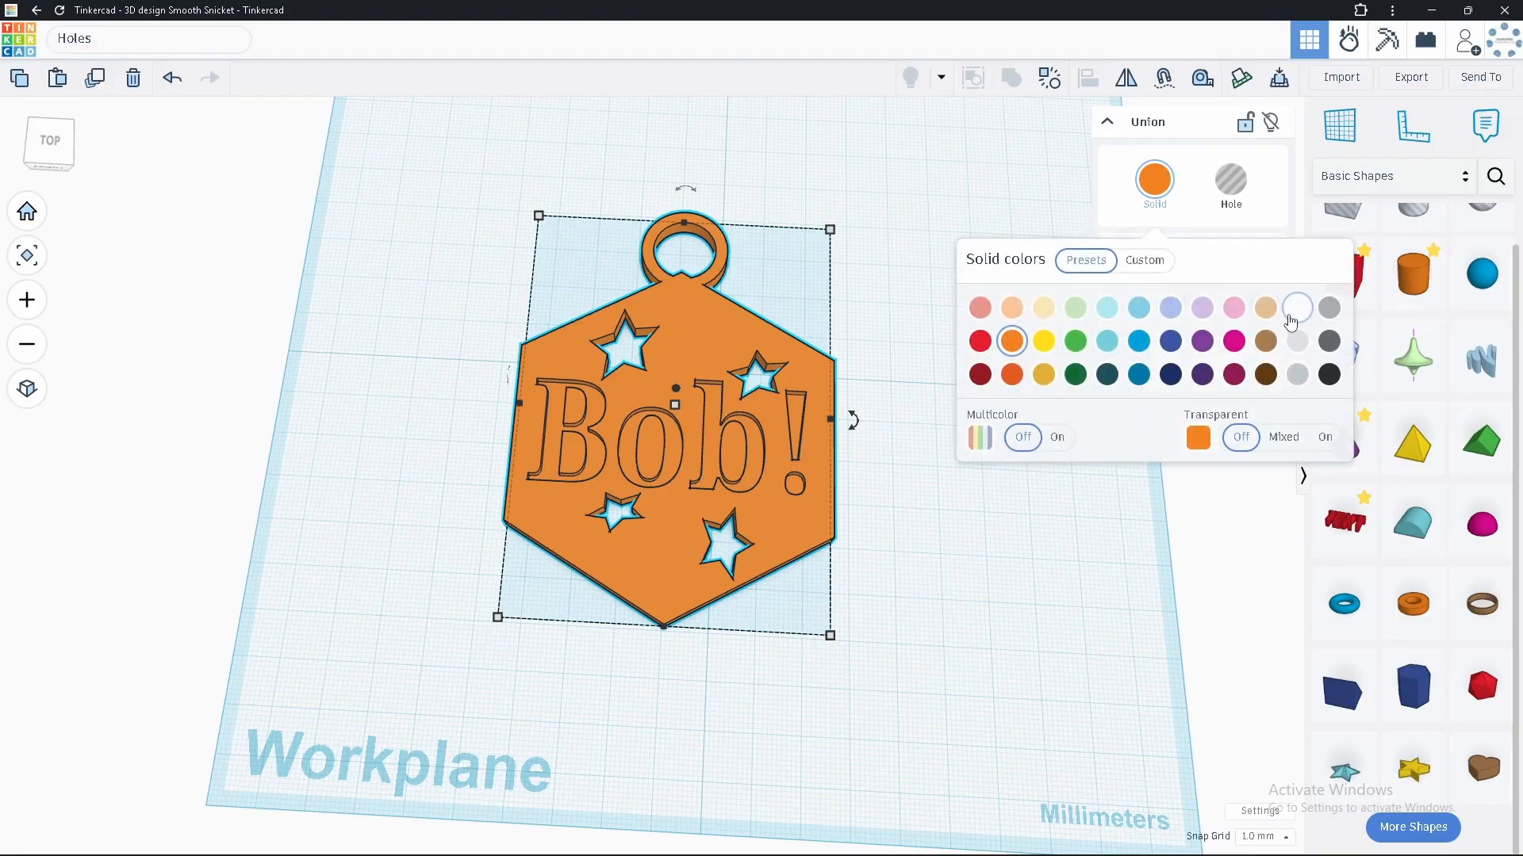
{"action": "left_click", "coordinate": [1297, 303]}
{"action": "right_click_drag", "start_coordinate": [828, 695], "coordinate": [837, 642]}
{"action": "scroll", "coordinate": [588, 575], "scroll_direction": "down", "scroll_amount": 2}
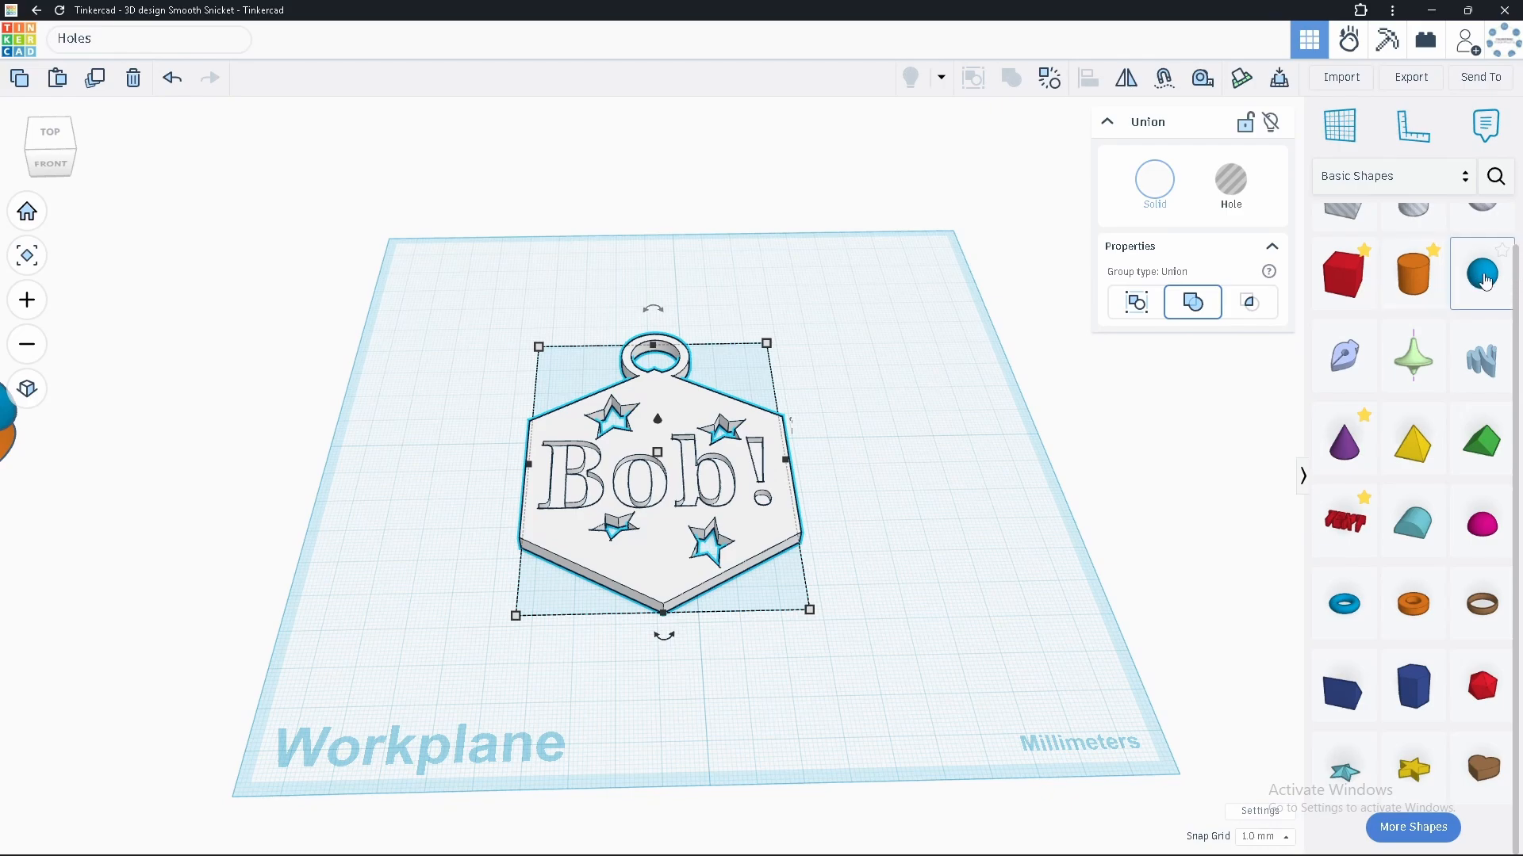
Move the name tag to the workplane's back-left corner and place a Sphere and a large six-sided Polygon on the workplane.
{"action": "left_click_drag", "start_coordinate": [1485, 280], "coordinate": [884, 410]}
{"action": "left_click_drag", "start_coordinate": [753, 518], "coordinate": [582, 419]}
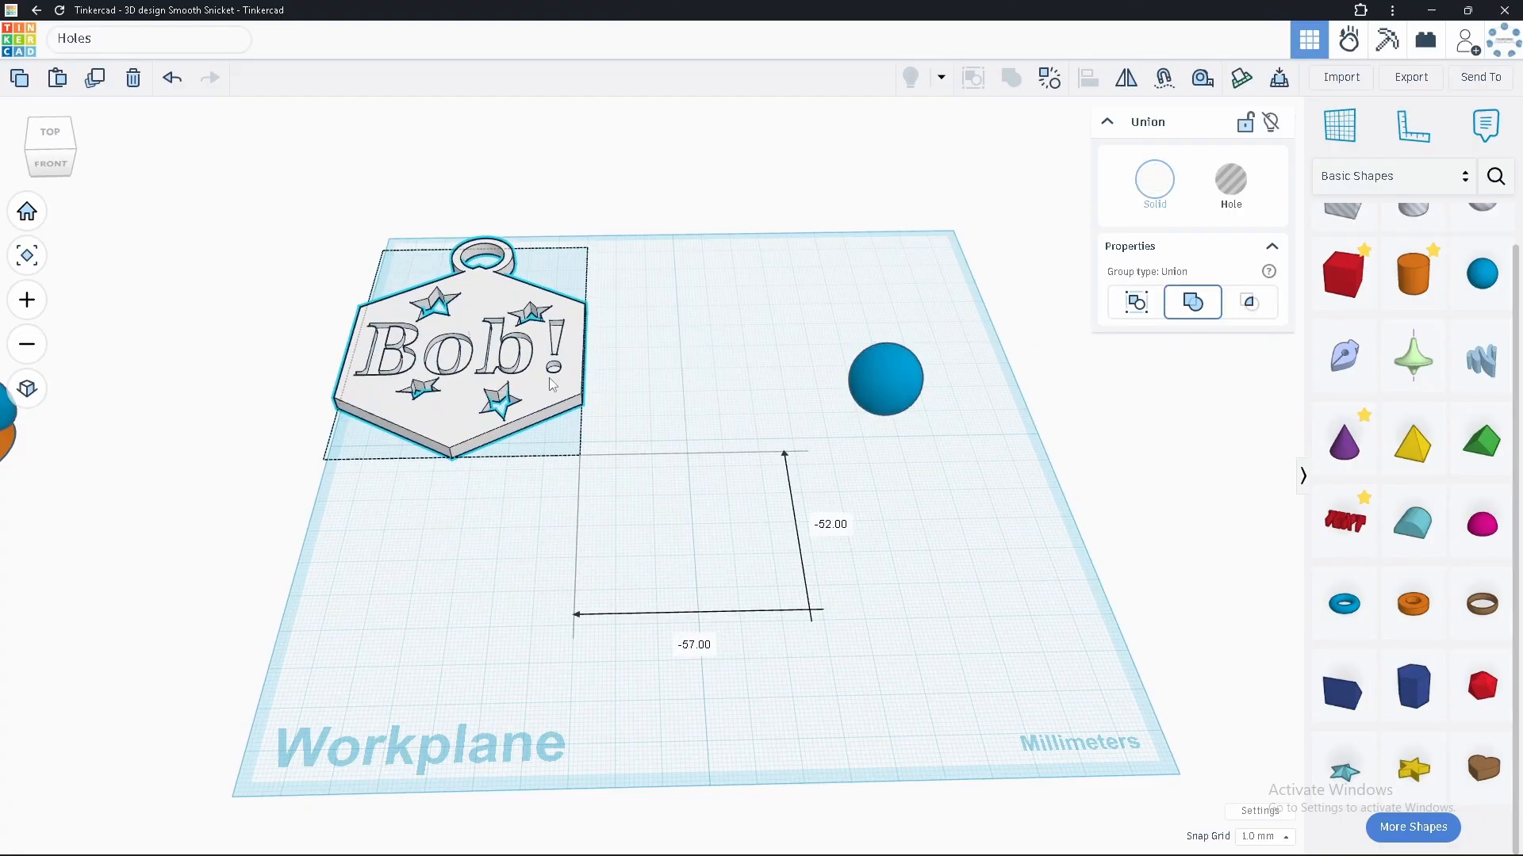
{"action": "left_click_drag", "start_coordinate": [1425, 695], "coordinate": [941, 781]}
{"action": "left_click_drag", "start_coordinate": [782, 724], "coordinate": [737, 650]}
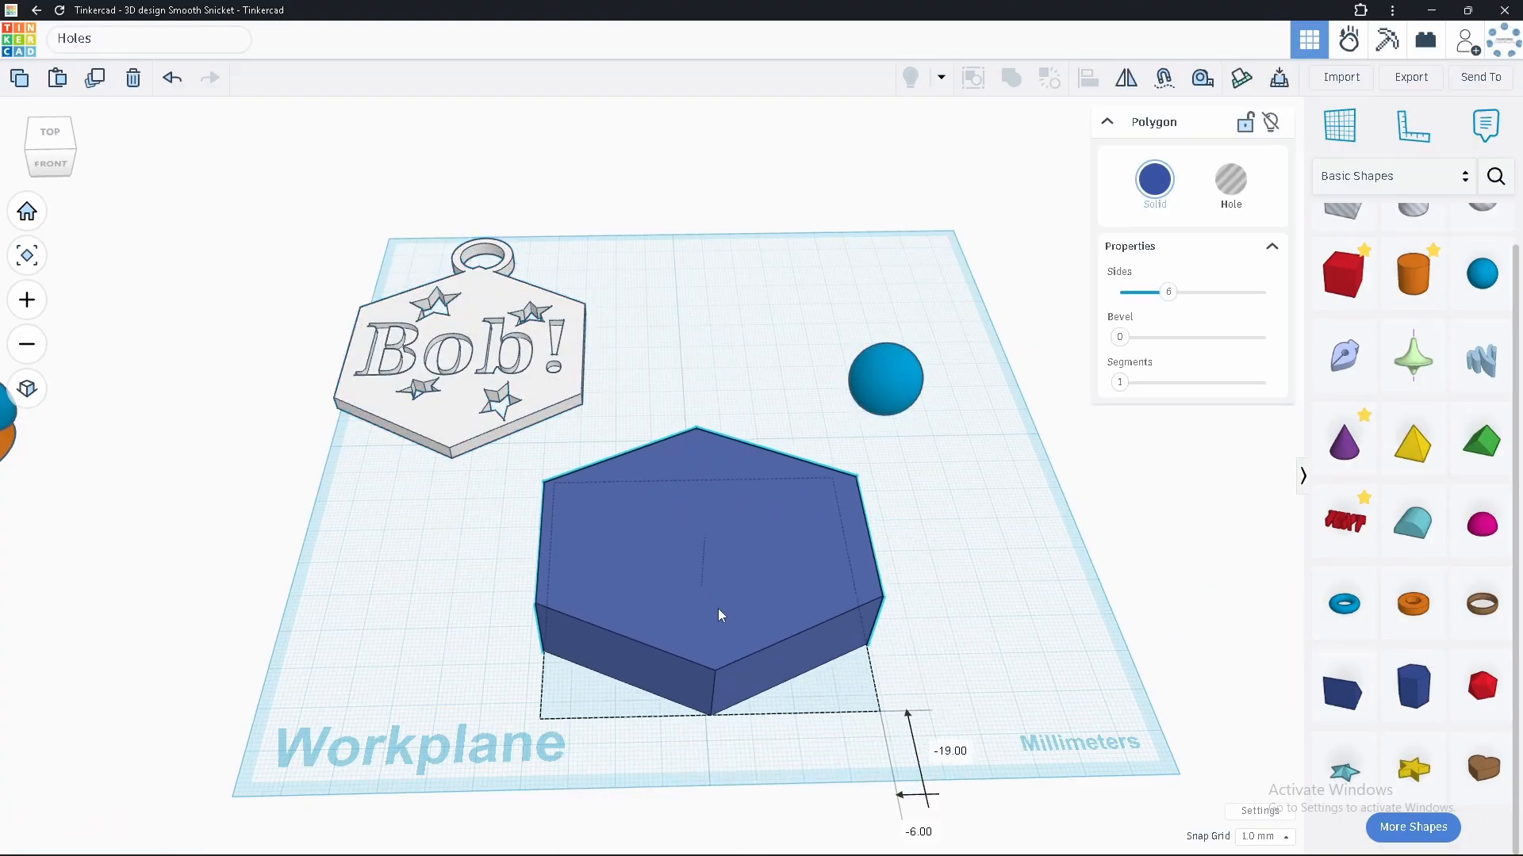
Place a Scribble on the polygon's top face and draw a face with eyes, eyebrows, a dot nose, and a smile with a tongue.
{"action": "mouse_move", "coordinate": [1483, 362]}
{"action": "left_mouse_down"}
{"action": "mouse_move", "coordinate": [833, 561]}
{"action": "mouse_move", "coordinate": [674, 544]}
{"action": "left_mouse_up"}
{"action": "mouse_move", "coordinate": [706, 370]}
{"action": "left_mouse_down"}
{"action": "mouse_move", "coordinate": [690, 261]}
{"action": "mouse_move", "coordinate": [681, 422]}
{"action": "left_mouse_up"}
{"action": "mouse_move", "coordinate": [803, 347]}
{"action": "left_mouse_down"}
{"action": "mouse_move", "coordinate": [687, 507]}
{"action": "mouse_move", "coordinate": [646, 425]}
{"action": "mouse_move", "coordinate": [708, 498]}
{"action": "left_mouse_up"}
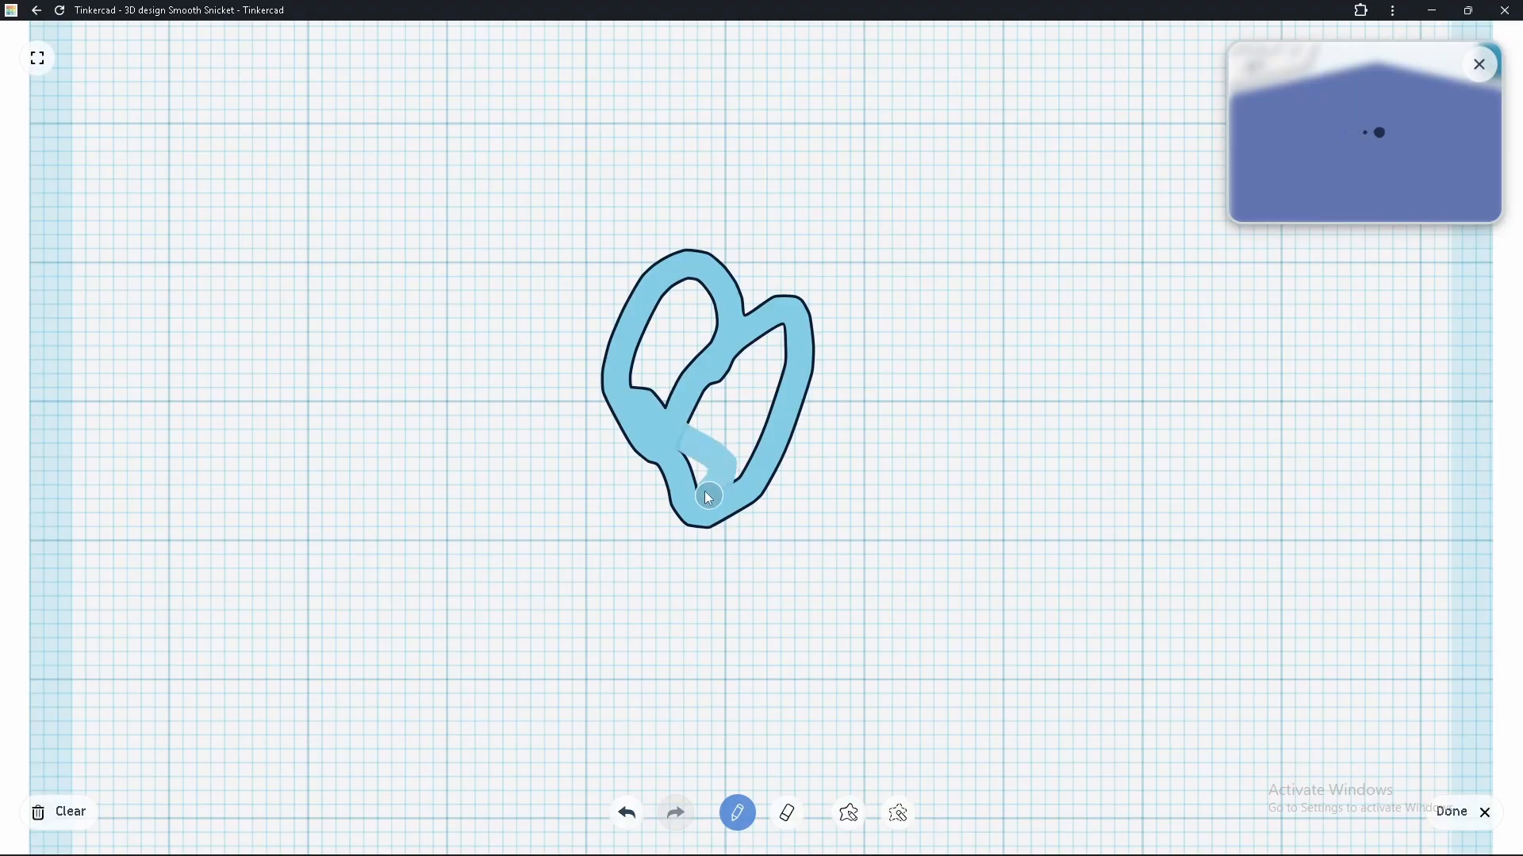
{"action": "mouse_move", "coordinate": [678, 183]}
{"action": "left_mouse_down"}
{"action": "mouse_move", "coordinate": [848, 277]}
{"action": "mouse_move", "coordinate": [898, 333]}
{"action": "left_mouse_up"}
{"action": "left_click_drag", "start_coordinate": [447, 506], "coordinate": [906, 617]}
{"action": "left_click_drag", "start_coordinate": [866, 556], "coordinate": [974, 658]}
{"action": "mouse_move", "coordinate": [480, 468]}
{"action": "left_mouse_down"}
{"action": "mouse_move", "coordinate": [377, 516]}
{"action": "mouse_move", "coordinate": [365, 504]}
{"action": "left_mouse_up"}
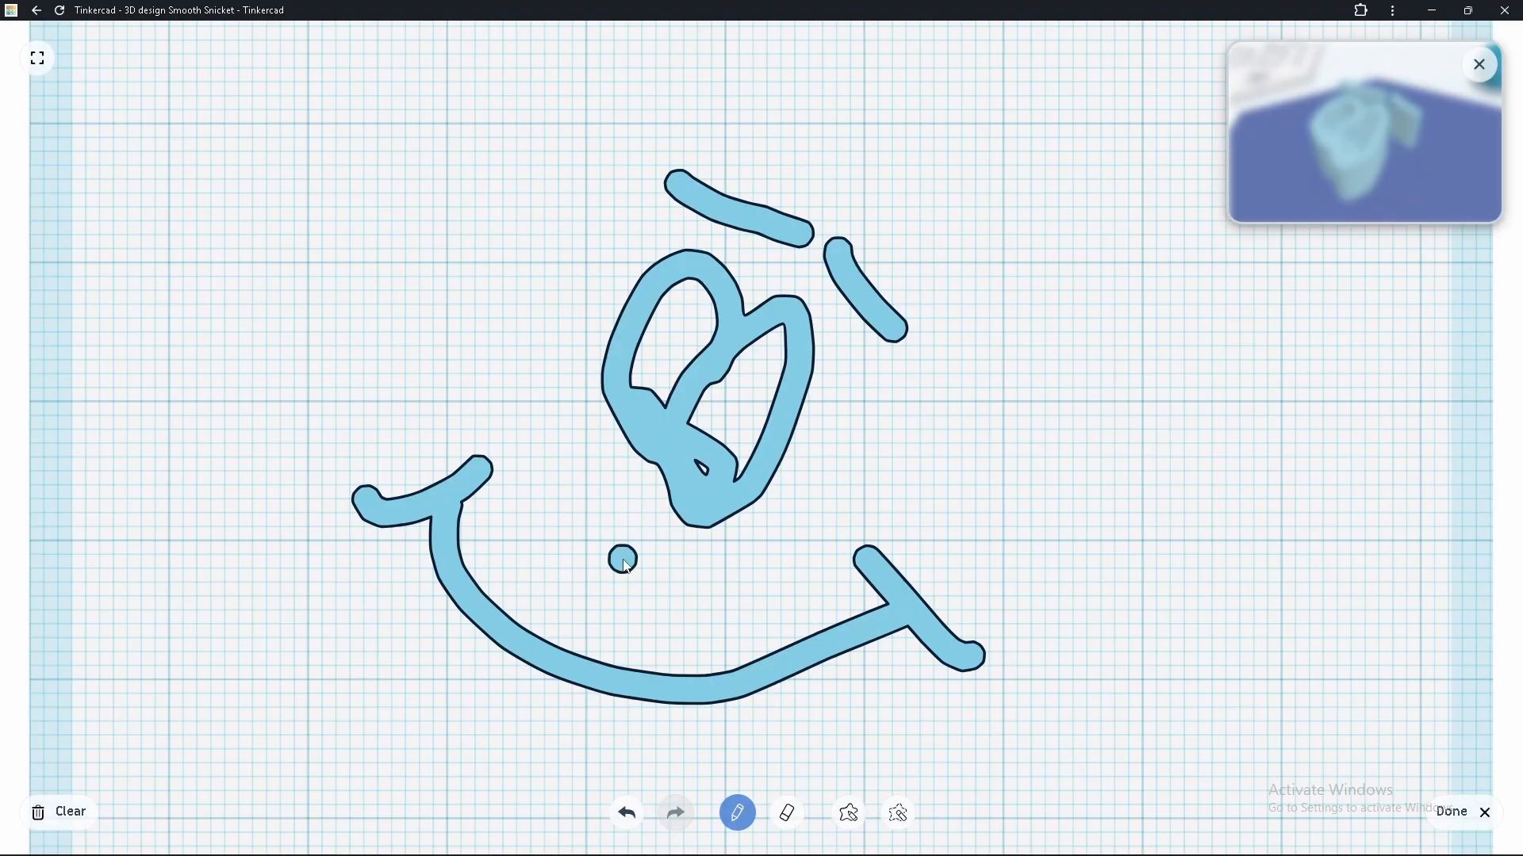
{"action": "mouse_move", "coordinate": [538, 678]}
{"action": "left_mouse_down"}
{"action": "mouse_move", "coordinate": [425, 774]}
{"action": "mouse_move", "coordinate": [631, 688]}
{"action": "left_mouse_up"}
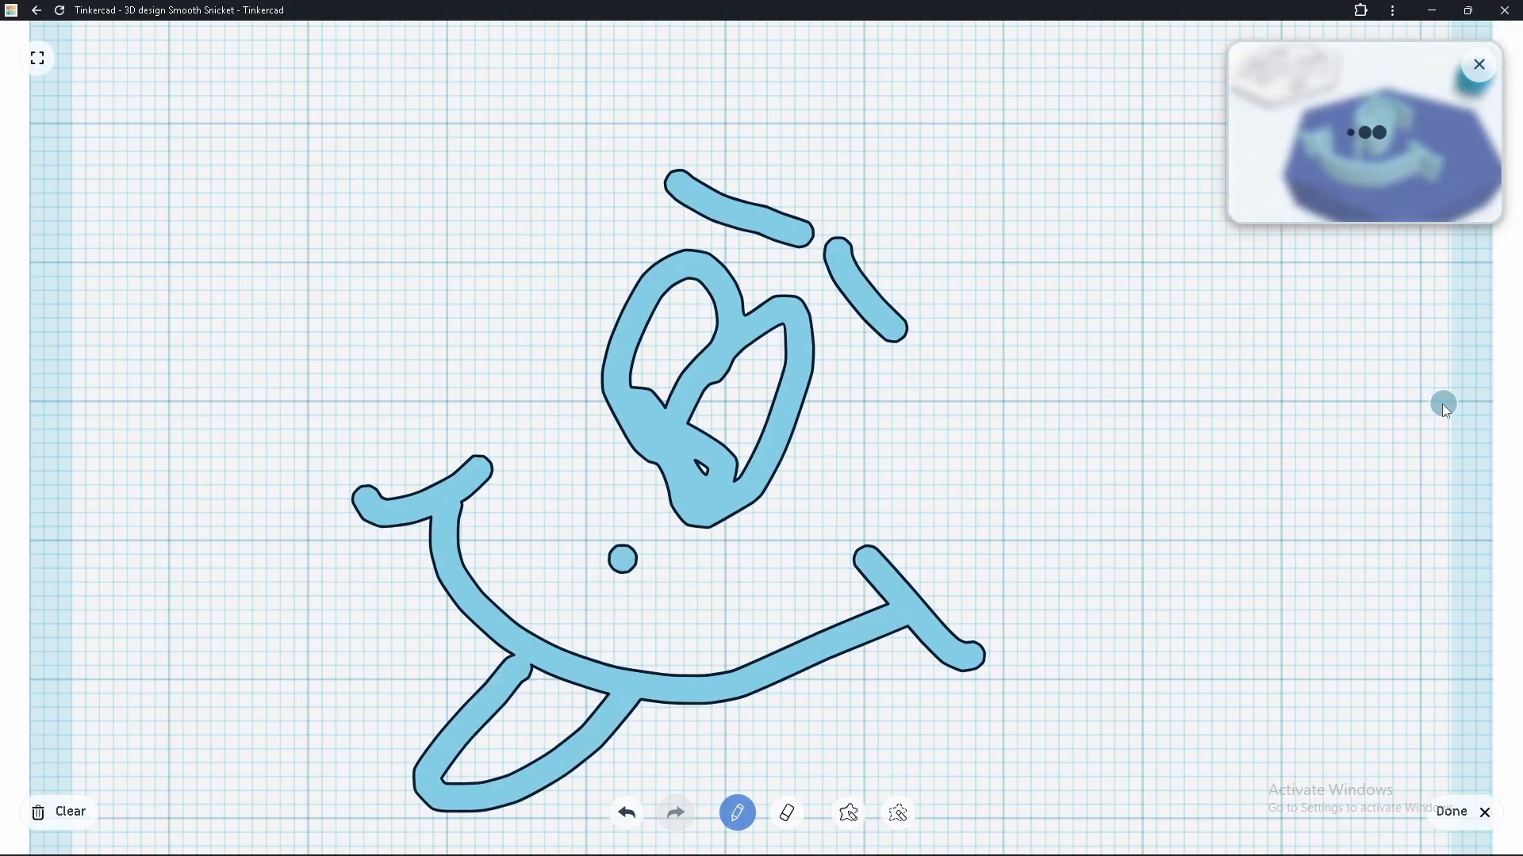
{"action": "left_click", "coordinate": [1456, 811]}
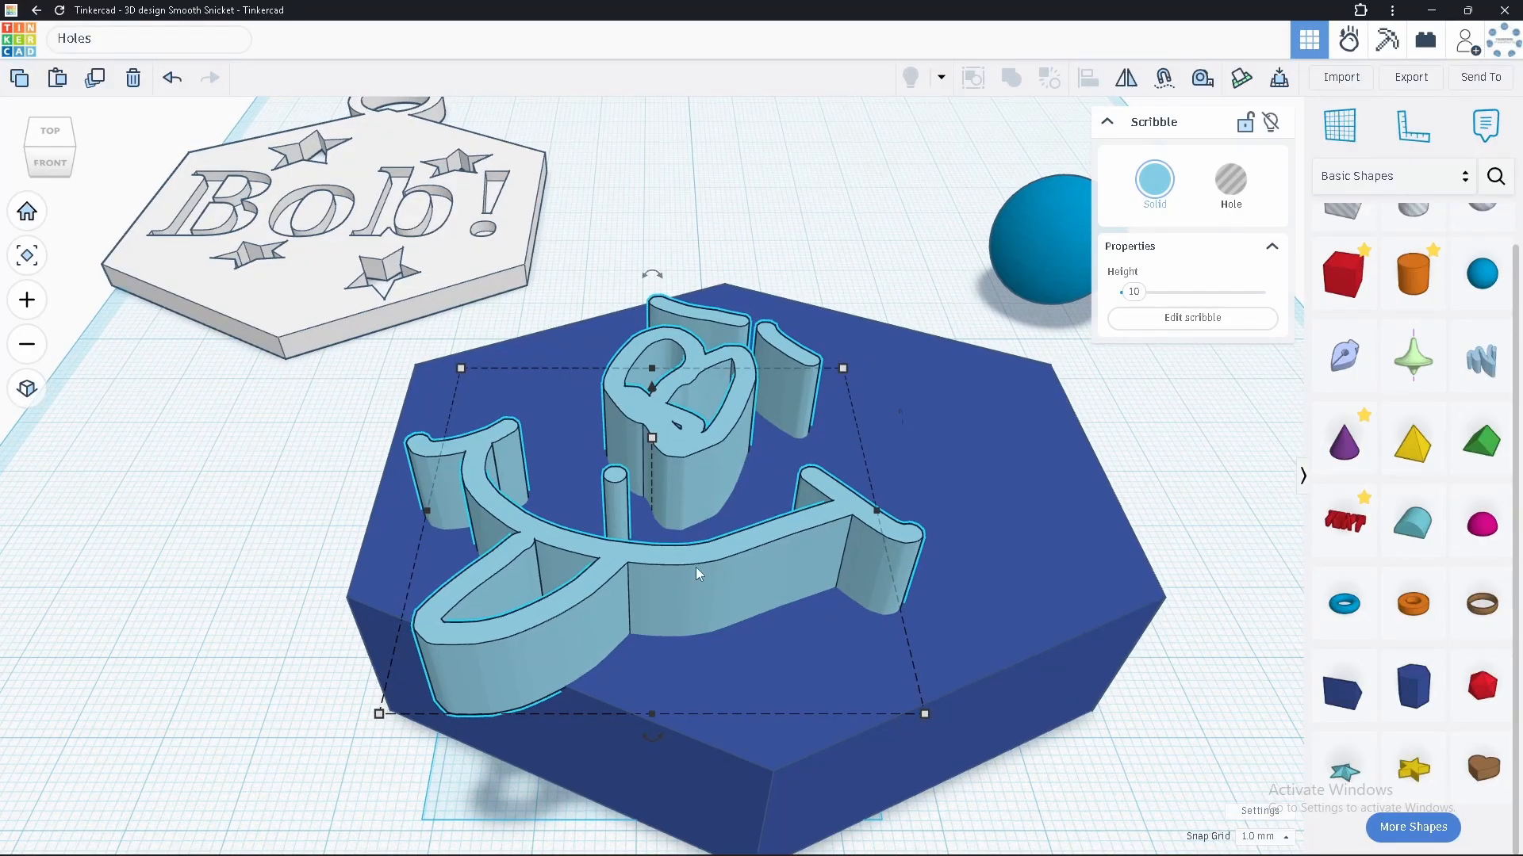
Centre the scribbled face on the polygon, lower it 8 mm into the block and turn it into a hole.
{"action": "left_click_drag", "start_coordinate": [698, 573], "coordinate": [842, 508]}
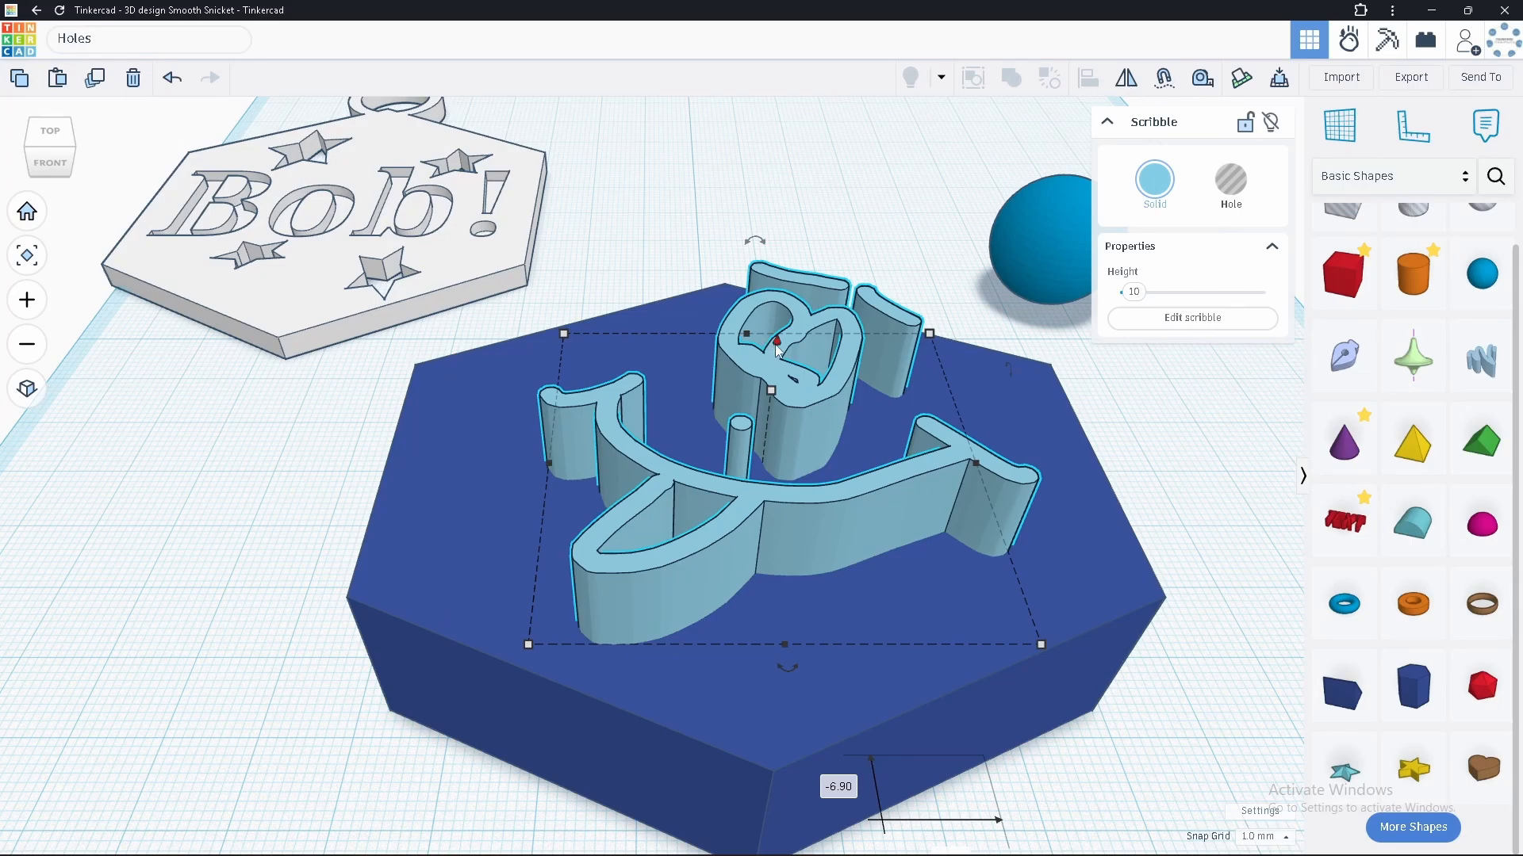
{"action": "left_click_drag", "start_coordinate": [779, 344], "coordinate": [767, 422]}
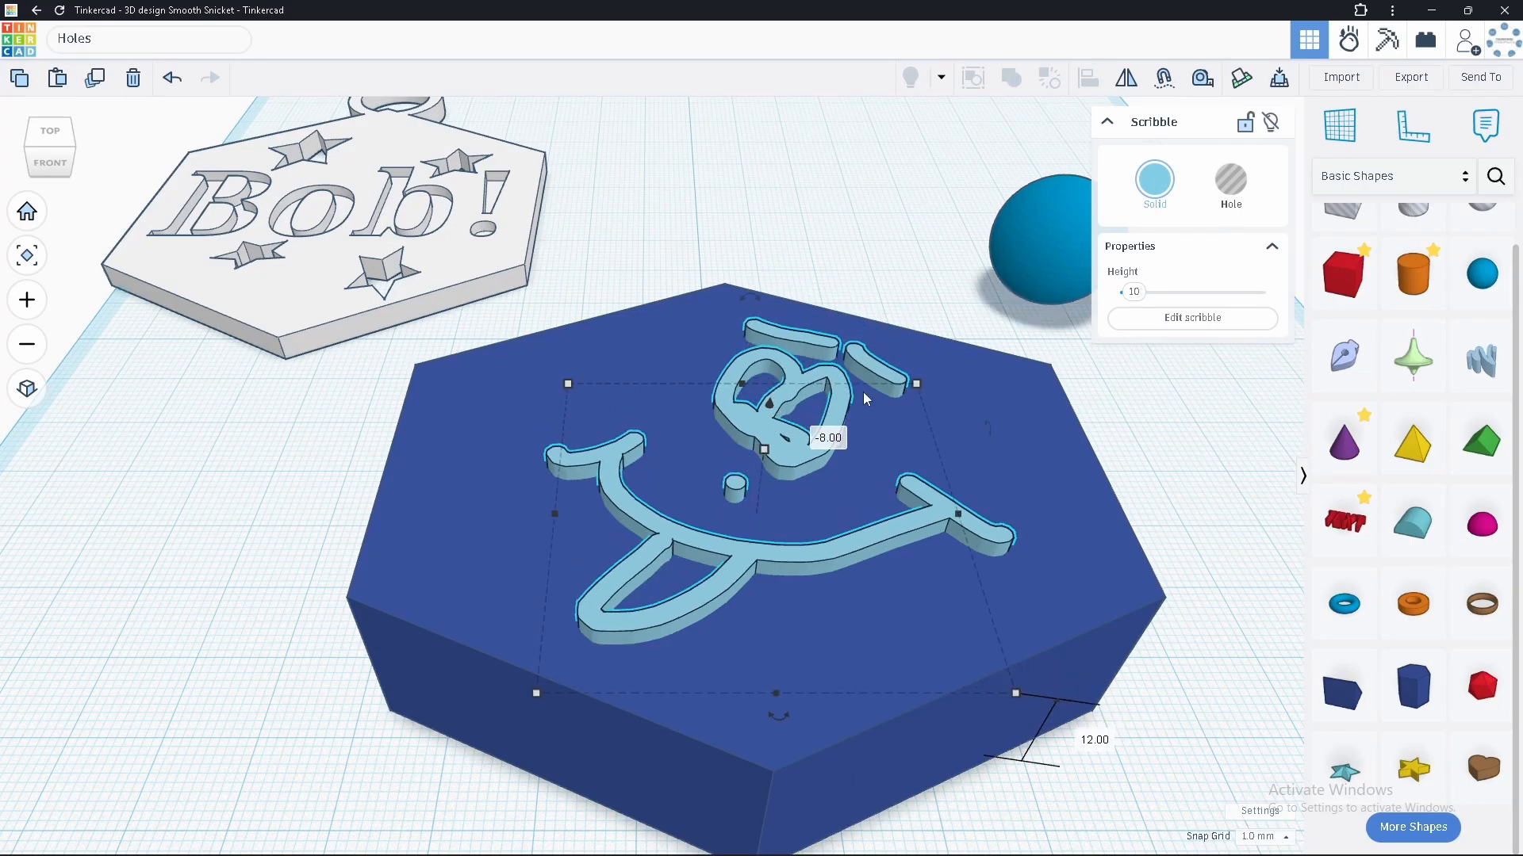
{"action": "left_click", "coordinate": [1232, 202]}
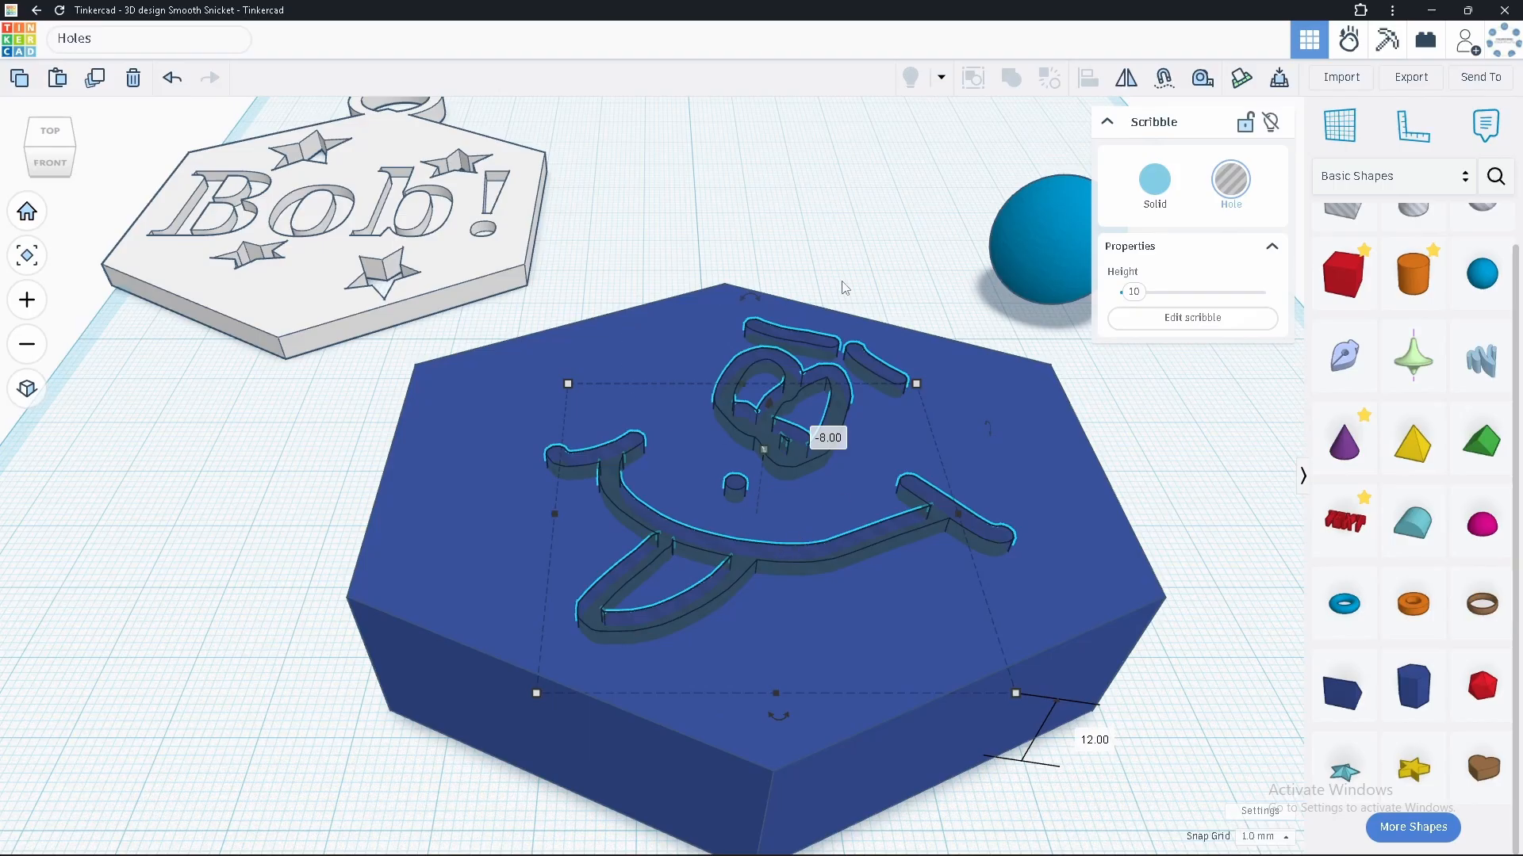
Union the polygon with the scribble hole to engrave the face into its top.
{"action": "left_click_drag", "start_coordinate": [885, 224], "coordinate": [839, 327]}
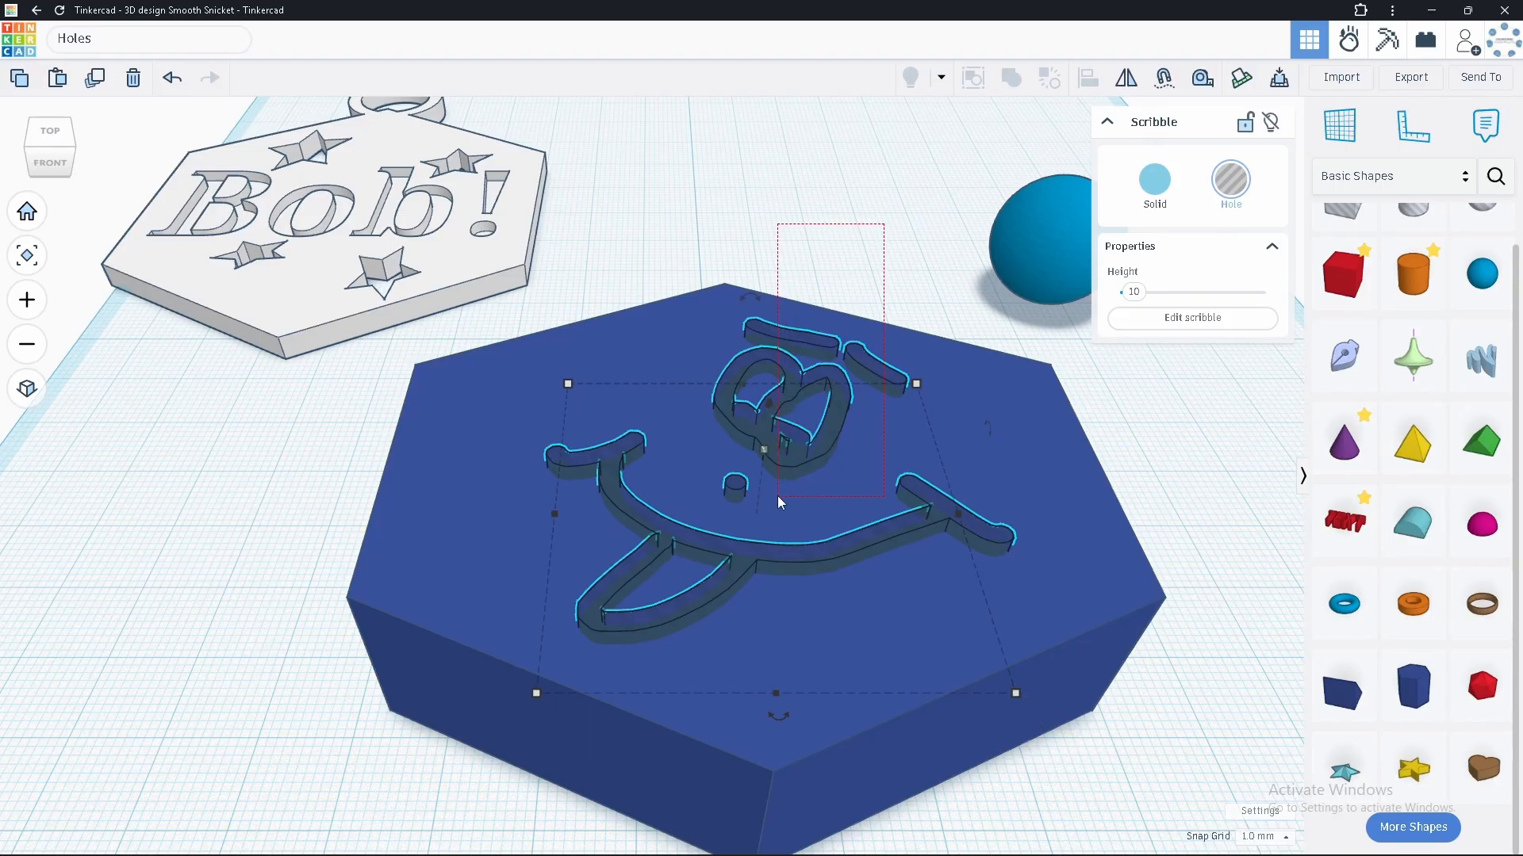
{"action": "left_click_drag", "start_coordinate": [778, 496], "coordinate": [776, 502]}
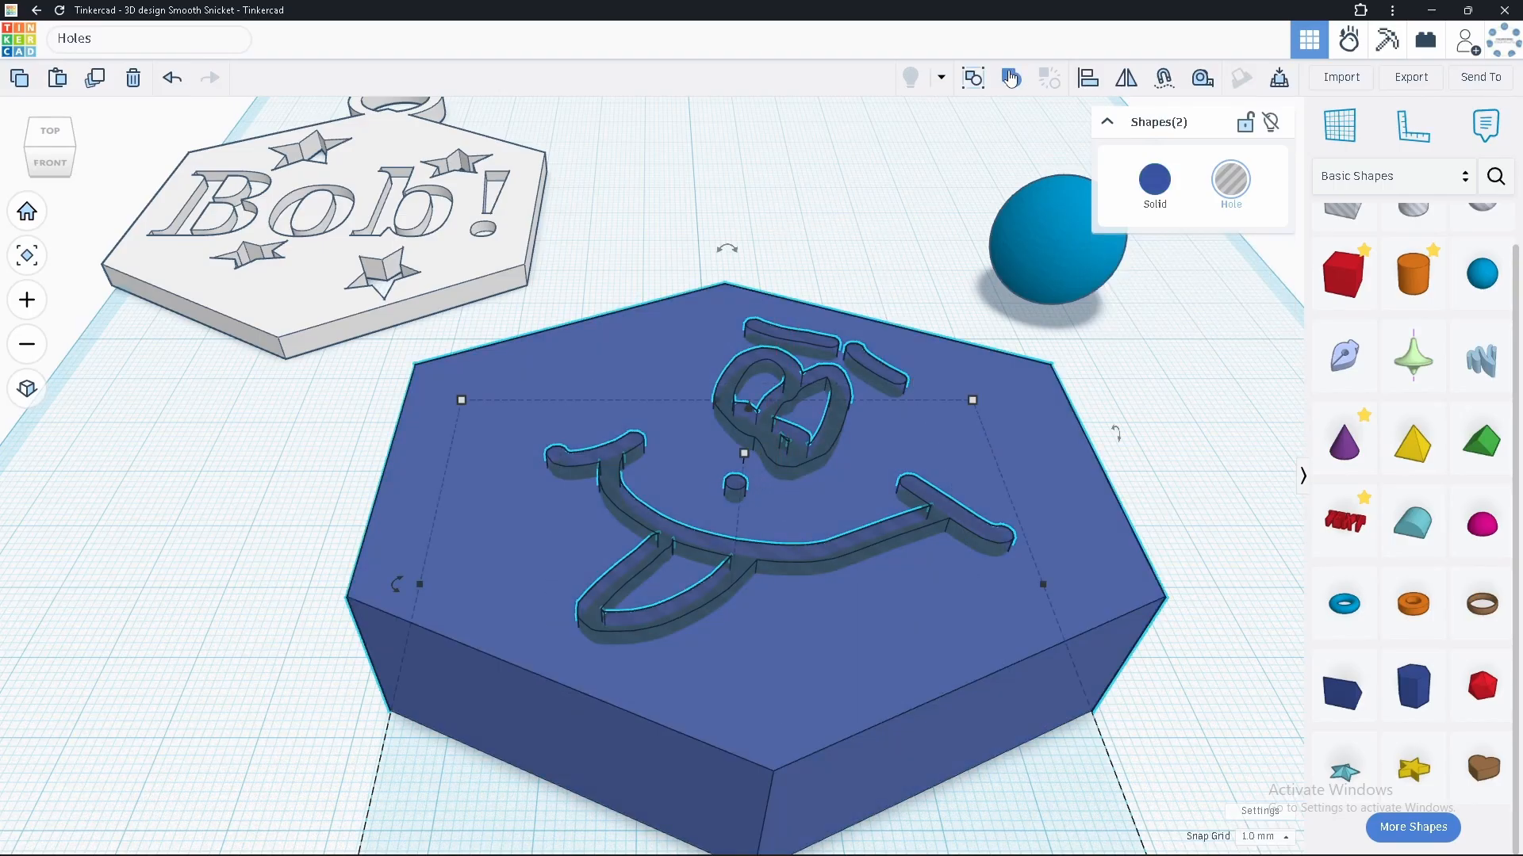
{"action": "left_click", "coordinate": [1010, 78]}
{"action": "scroll", "coordinate": [920, 457], "scroll_direction": "down", "scroll_amount": 3}
{"action": "right_click_drag", "start_coordinate": [619, 504], "coordinate": [592, 558]}
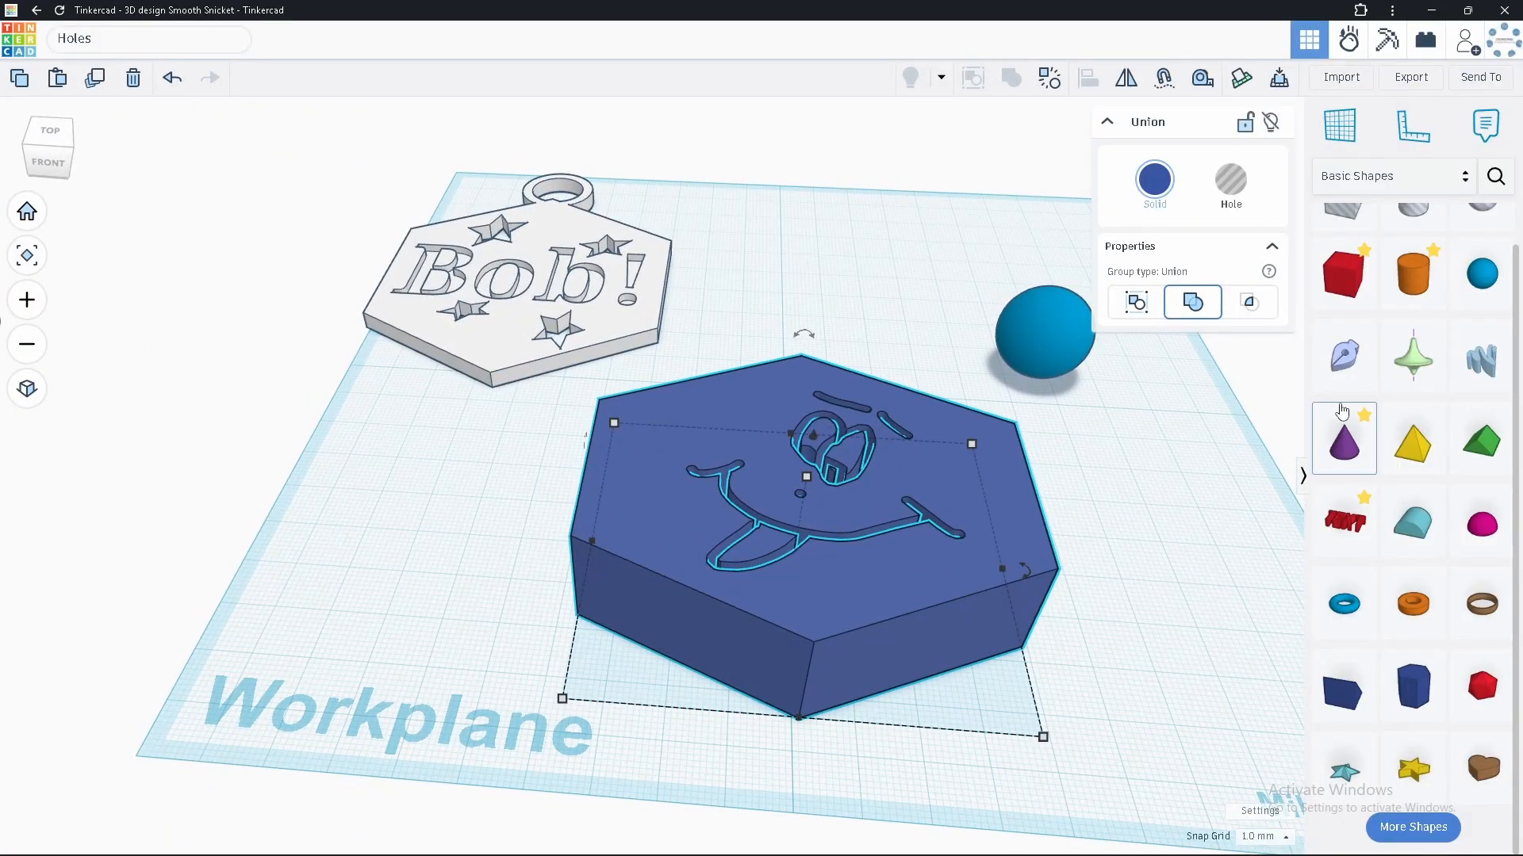
Open the Creatures & Characters shape collection, and ungroup the engraved polygon to move the scribble hole 98 mm aside.
{"action": "left_click", "coordinate": [1389, 176]}
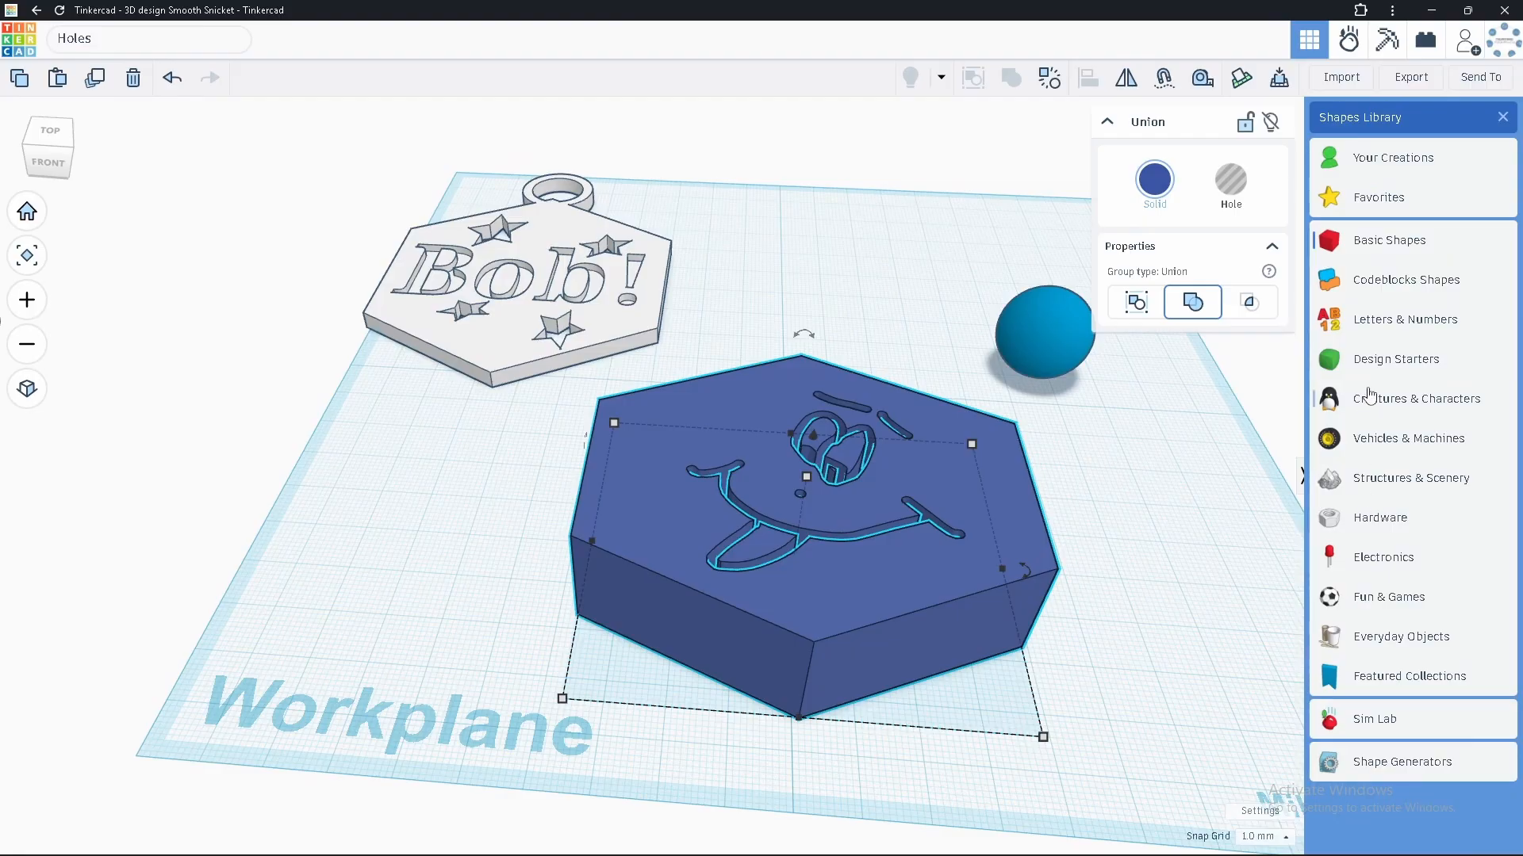
{"action": "left_click", "coordinate": [1369, 396]}
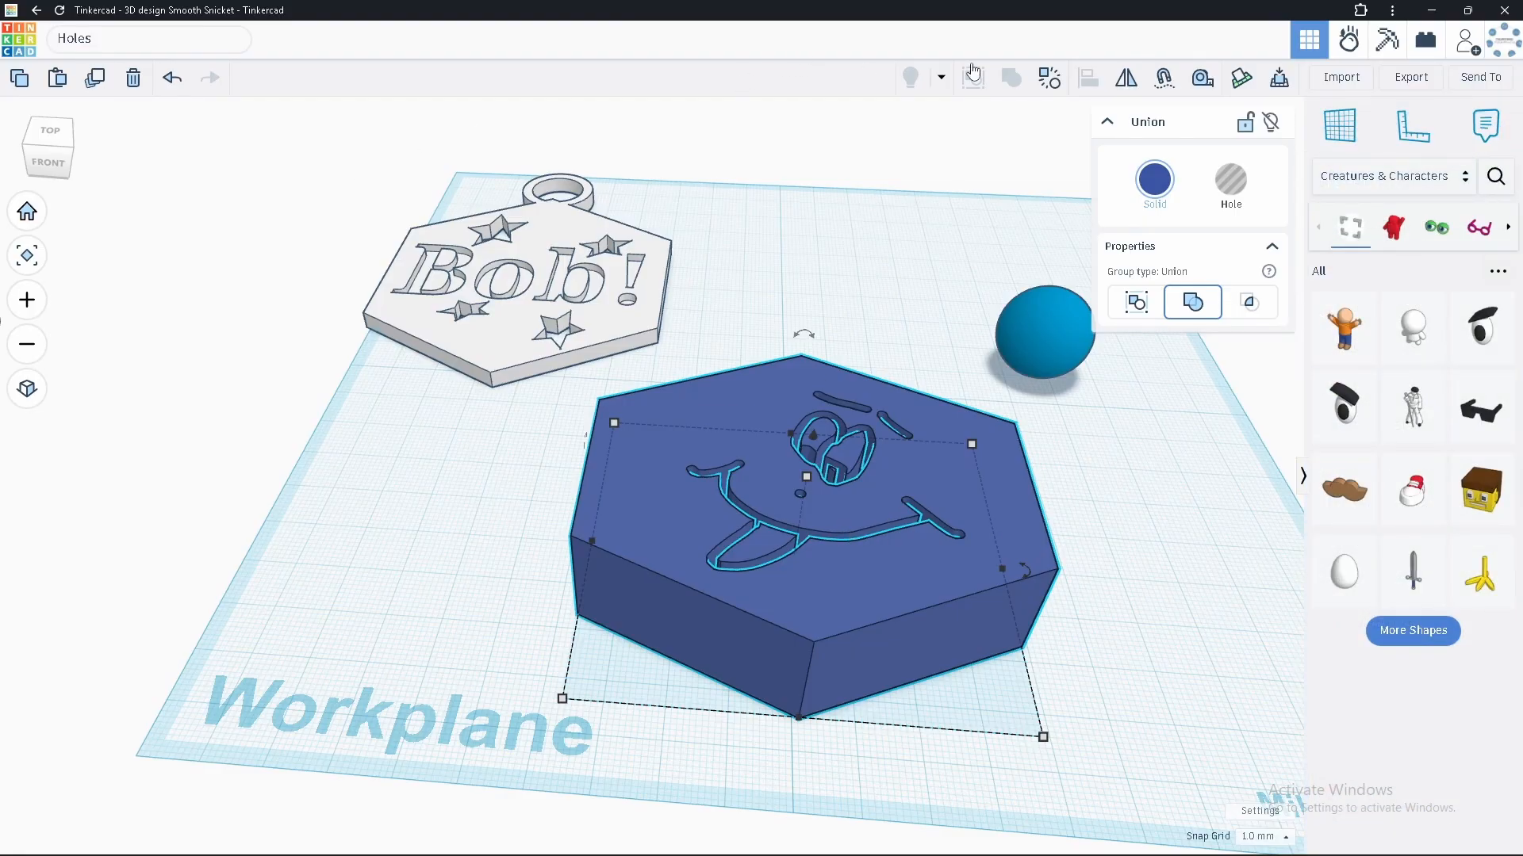
{"action": "left_click", "coordinate": [1046, 87]}
{"action": "mouse_move", "coordinate": [841, 484]}
{"action": "left_mouse_down"}
{"action": "mouse_move", "coordinate": [550, 460]}
{"action": "mouse_move", "coordinate": [737, 571]}
{"action": "mouse_move", "coordinate": [856, 470]}
{"action": "mouse_move", "coordinate": [888, 483]}
{"action": "mouse_move", "coordinate": [555, 515]}
{"action": "mouse_move", "coordinate": [246, 516]}
{"action": "left_mouse_up"}
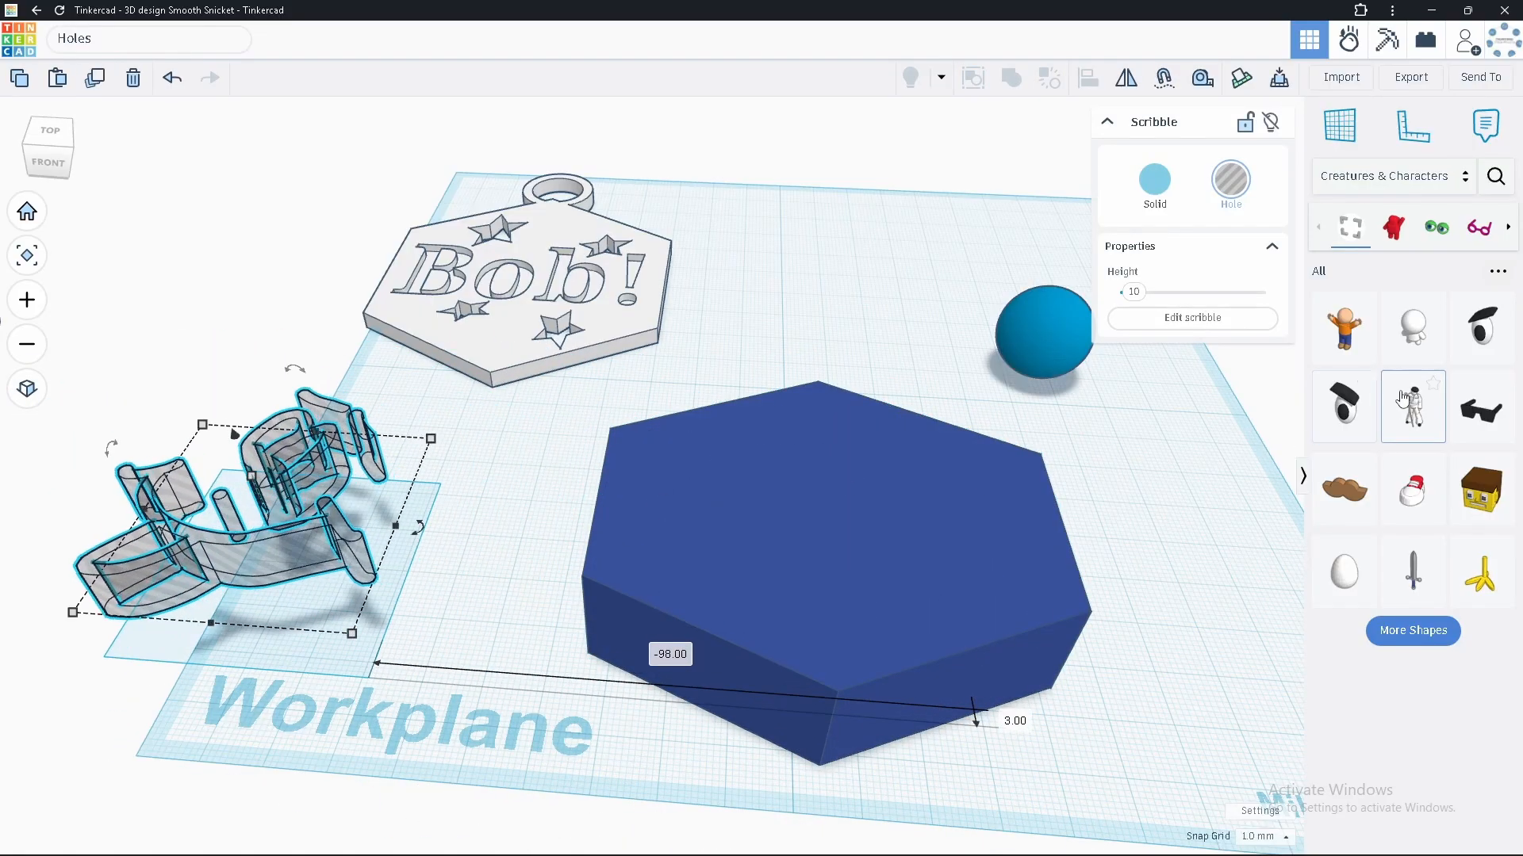
Place the Standing arms up figure on the polygon, lay it flat on its back and sink it partway into the top.
{"action": "left_click", "coordinate": [1342, 334]}
{"action": "left_click", "coordinate": [814, 539]}
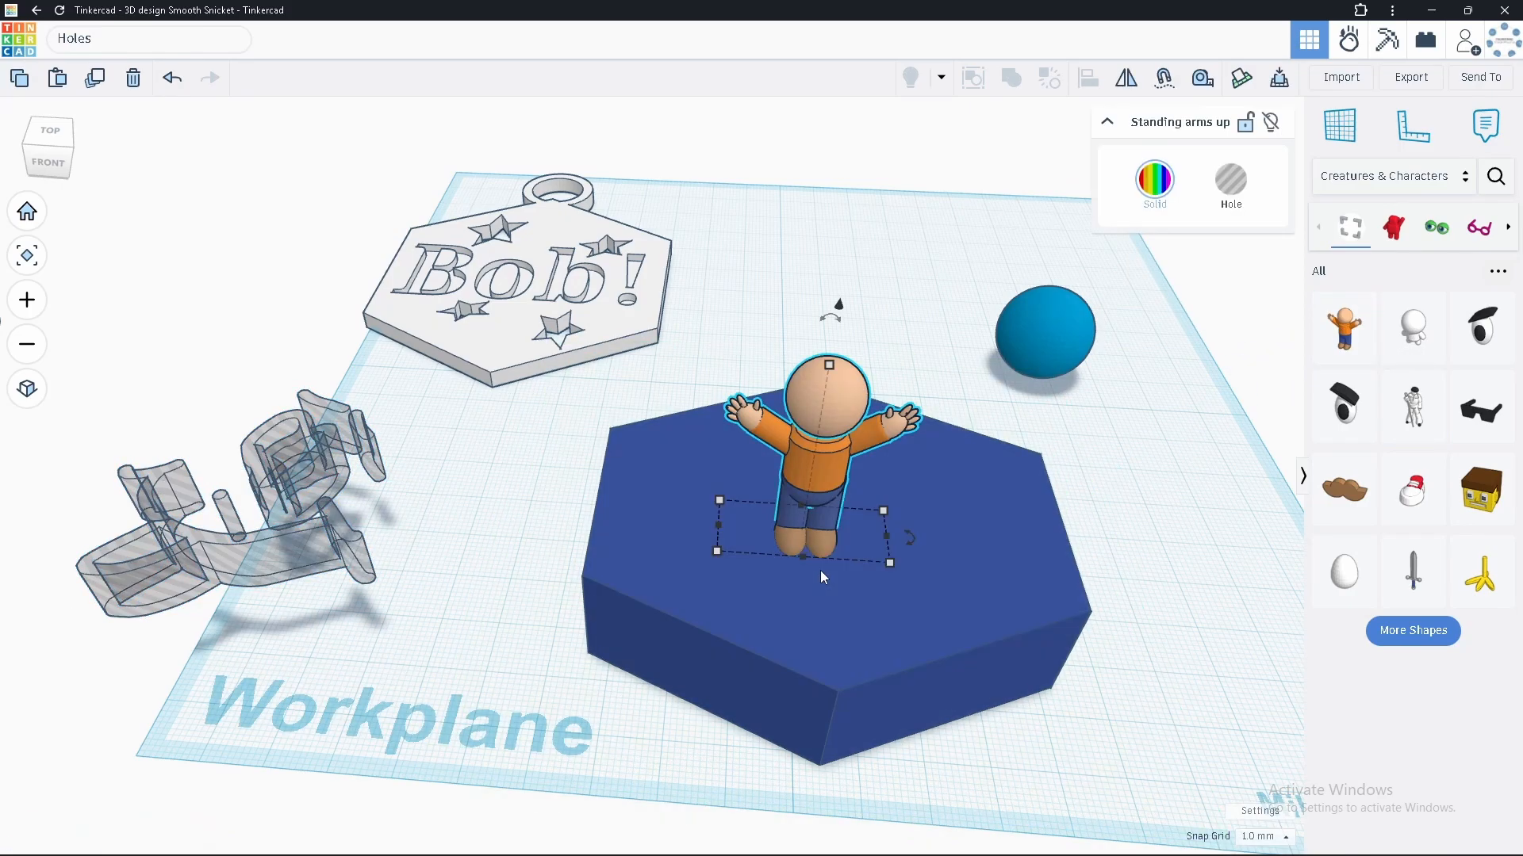
{"action": "right_click_drag", "start_coordinate": [873, 483], "coordinate": [573, 596]}
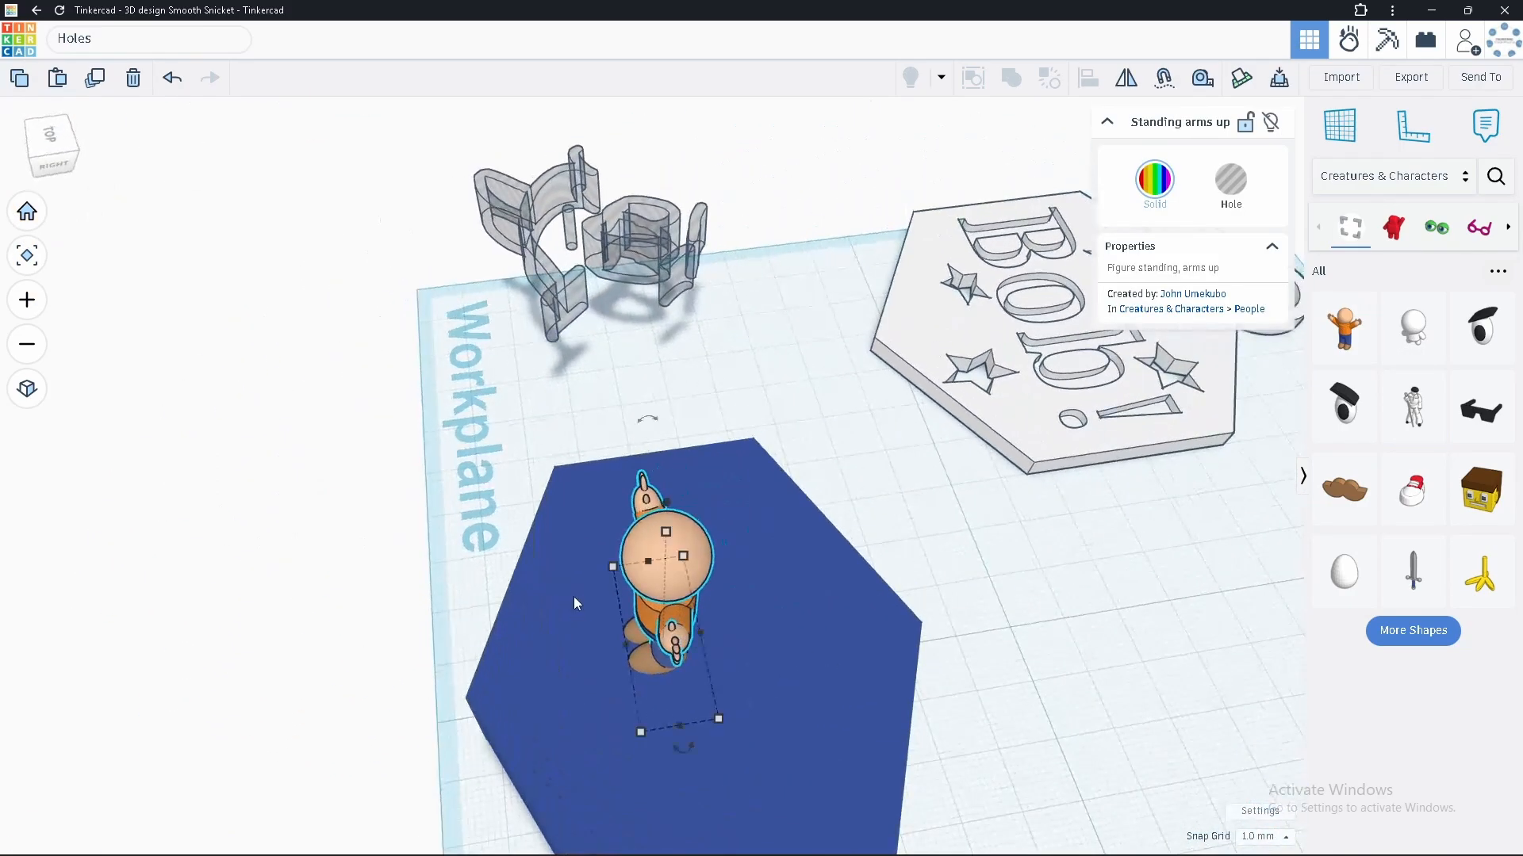
{"action": "left_click_drag", "start_coordinate": [649, 421], "coordinate": [821, 484]}
{"action": "right_click_drag", "start_coordinate": [744, 628], "coordinate": [944, 495]}
{"action": "left_click_drag", "start_coordinate": [804, 324], "coordinate": [802, 441]}
{"action": "right_click_drag", "start_coordinate": [741, 481], "coordinate": [852, 744]}
Turn the figure into a hole and union it with the polygon to cut its imprint.
{"action": "left_click", "coordinate": [1233, 195]}
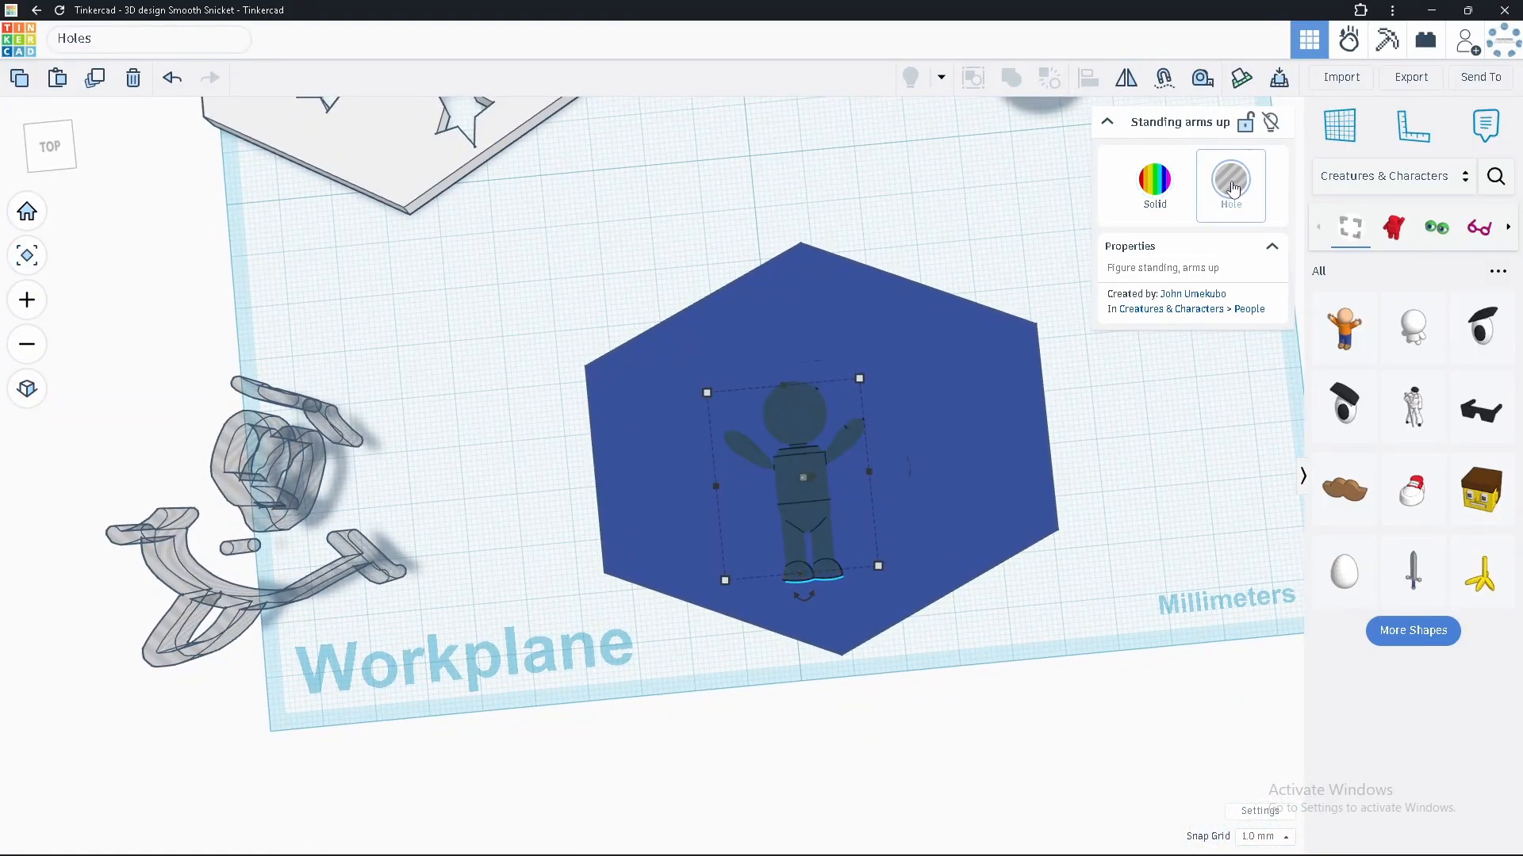
{"action": "left_click_drag", "start_coordinate": [892, 551], "coordinate": [892, 550]}
{"action": "left_click", "coordinate": [1011, 79]}
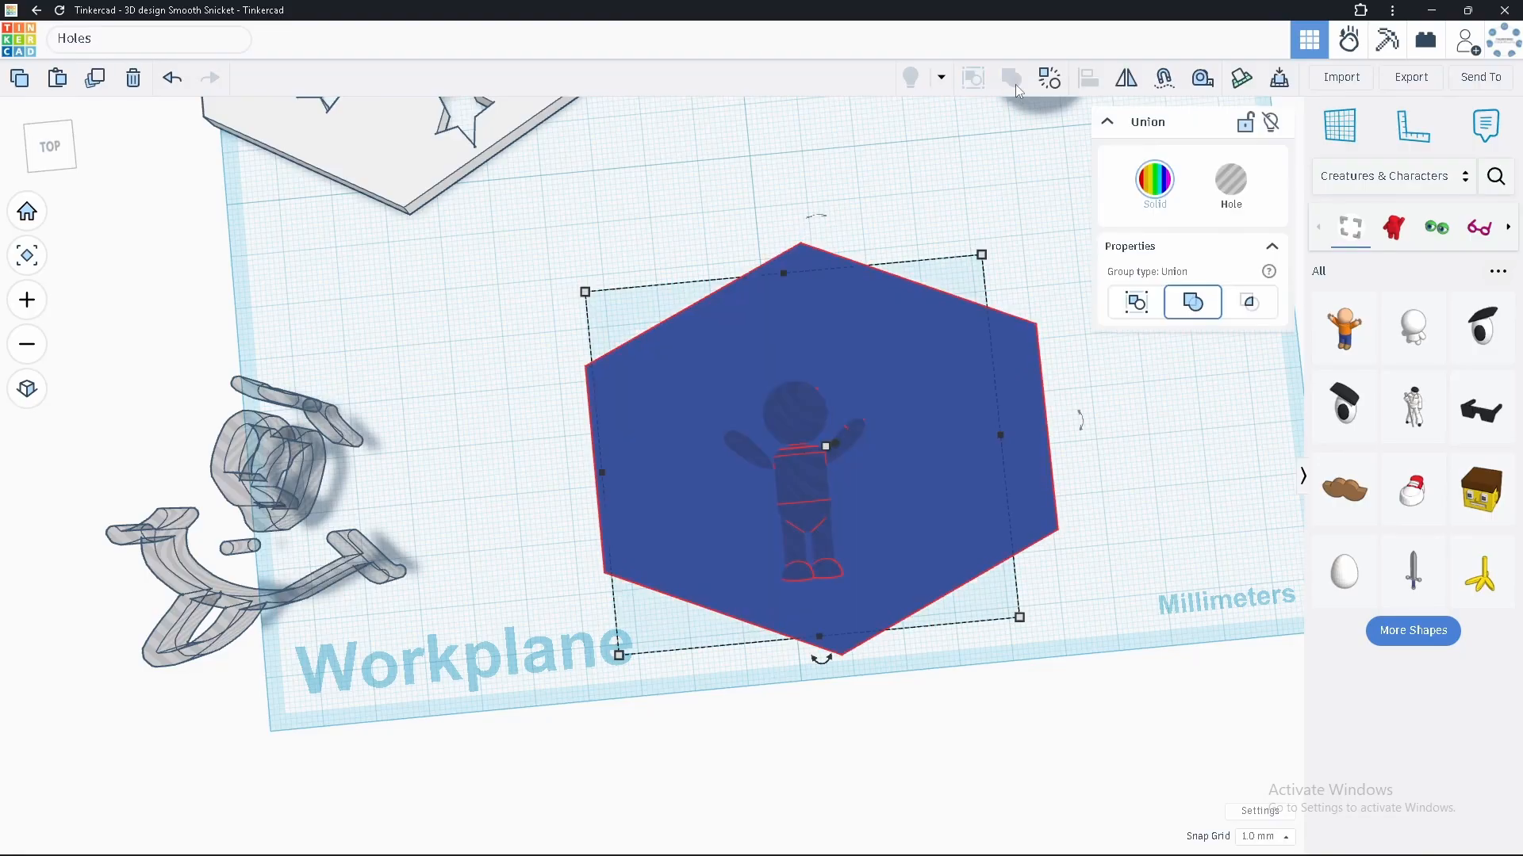
{"action": "right_click_drag", "start_coordinate": [944, 442], "coordinate": [933, 341]}
{"action": "scroll", "coordinate": [832, 563], "scroll_direction": "up", "scroll_amount": 5}
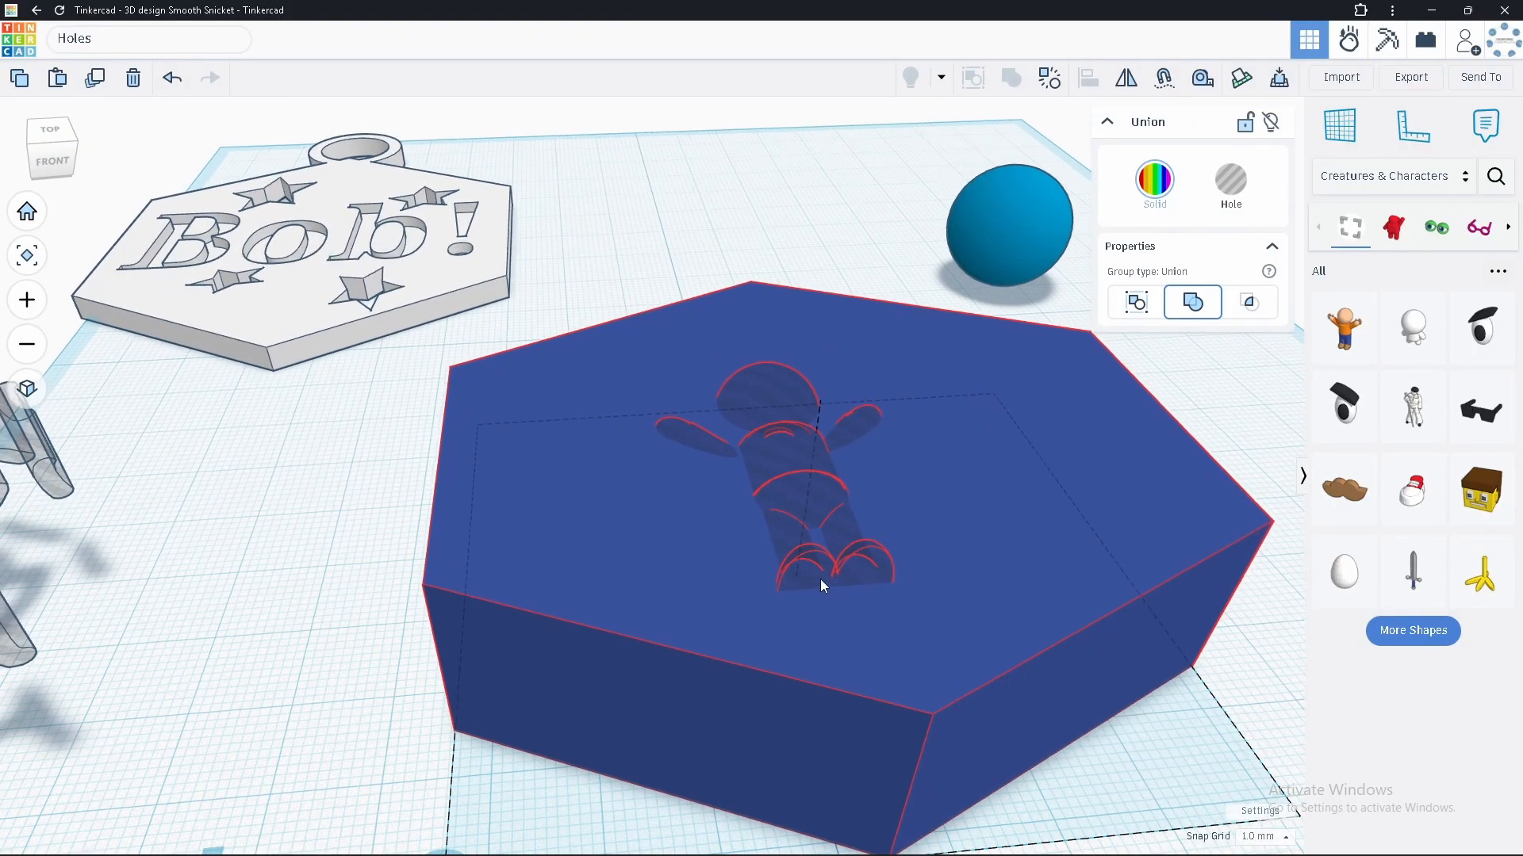
{"action": "mouse_move", "coordinate": [819, 584]}
{"action": "right_mouse_down"}
{"action": "mouse_move", "coordinate": [571, 571]}
{"action": "mouse_move", "coordinate": [813, 581]}
{"action": "mouse_move", "coordinate": [779, 714]}
{"action": "mouse_move", "coordinate": [777, 602]}
{"action": "mouse_move", "coordinate": [877, 568]}
{"action": "mouse_move", "coordinate": [869, 583]}
{"action": "mouse_move", "coordinate": [782, 569]}
{"action": "mouse_move", "coordinate": [783, 620]}
{"action": "mouse_move", "coordinate": [799, 579]}
{"action": "right_mouse_up"}
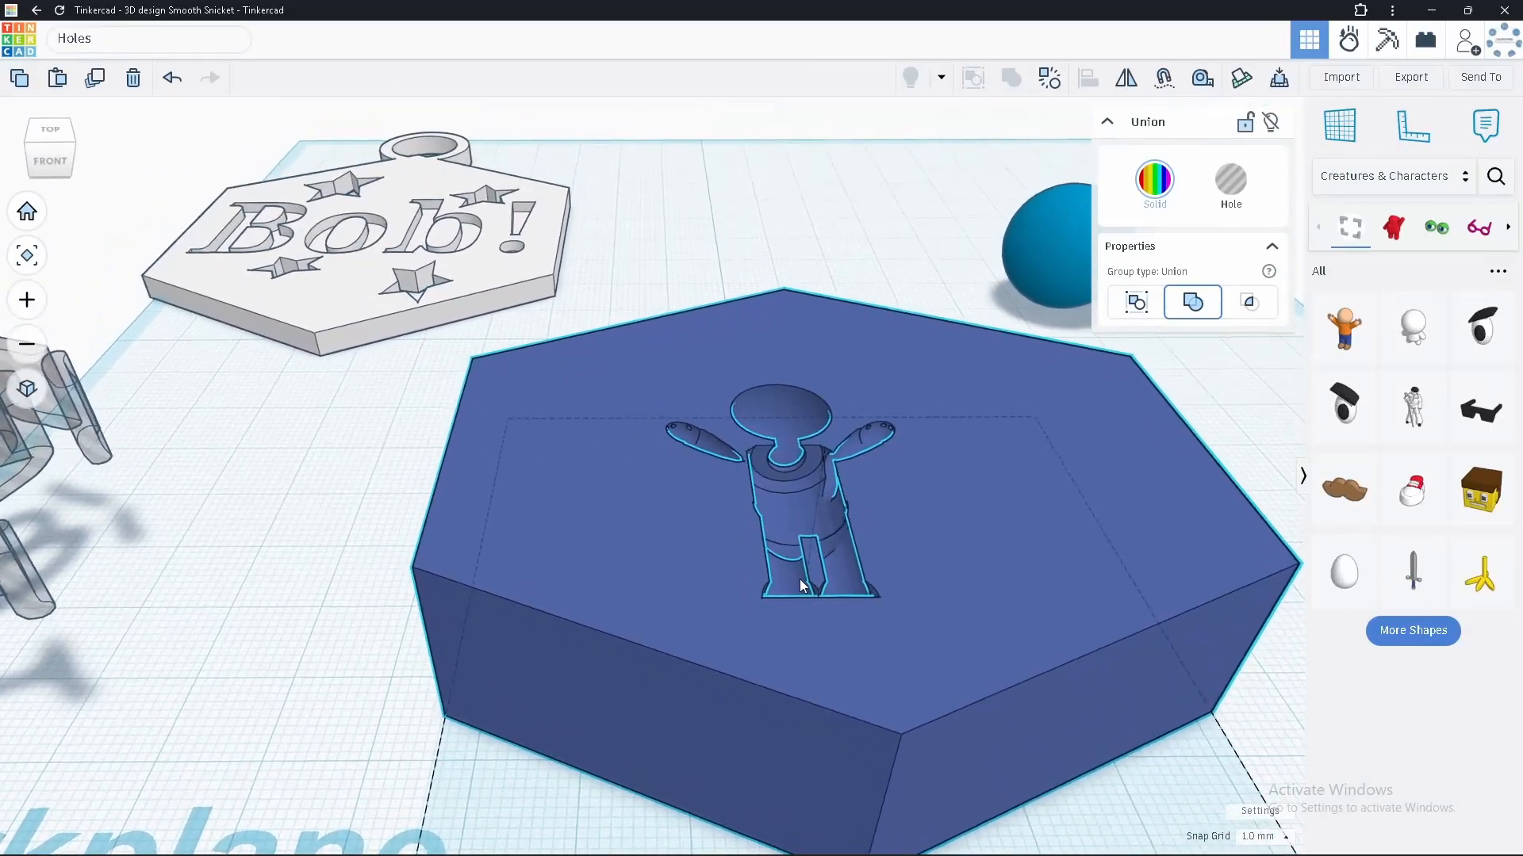
Place a proportionally shrunken Egg on the polygon beside the figure imprint, lower it 19 mm and turn it into a hole.
{"action": "left_click_drag", "start_coordinate": [1343, 593], "coordinate": [959, 492]}
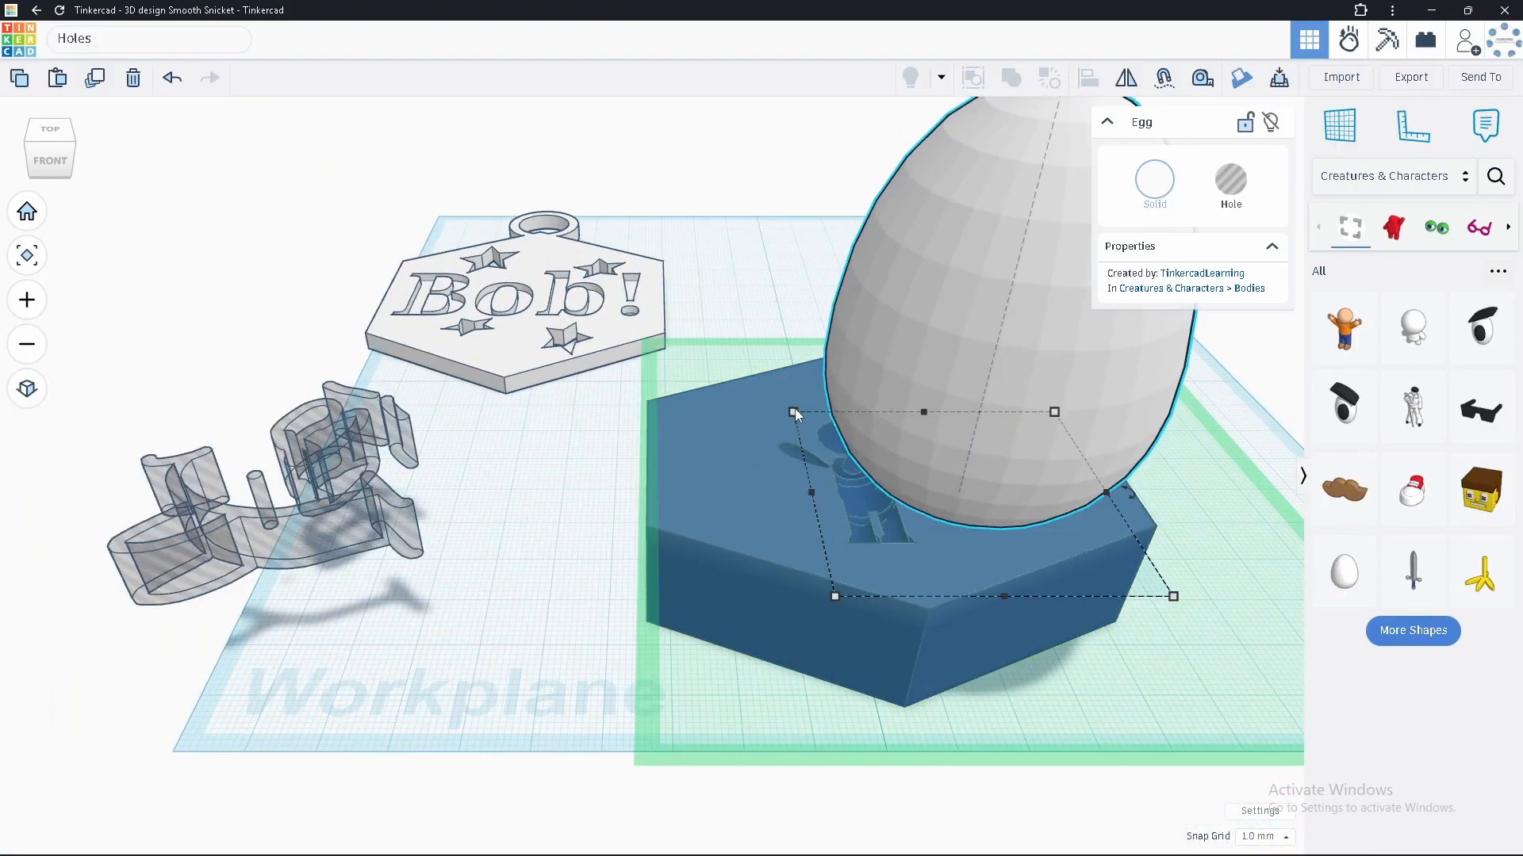
{"action": "left_click_drag", "start_coordinate": [794, 411], "coordinate": [1001, 483], "text": "shift"}
{"action": "left_click_drag", "start_coordinate": [1063, 267], "coordinate": [1025, 391]}
{"action": "left_click", "coordinate": [1230, 181]}
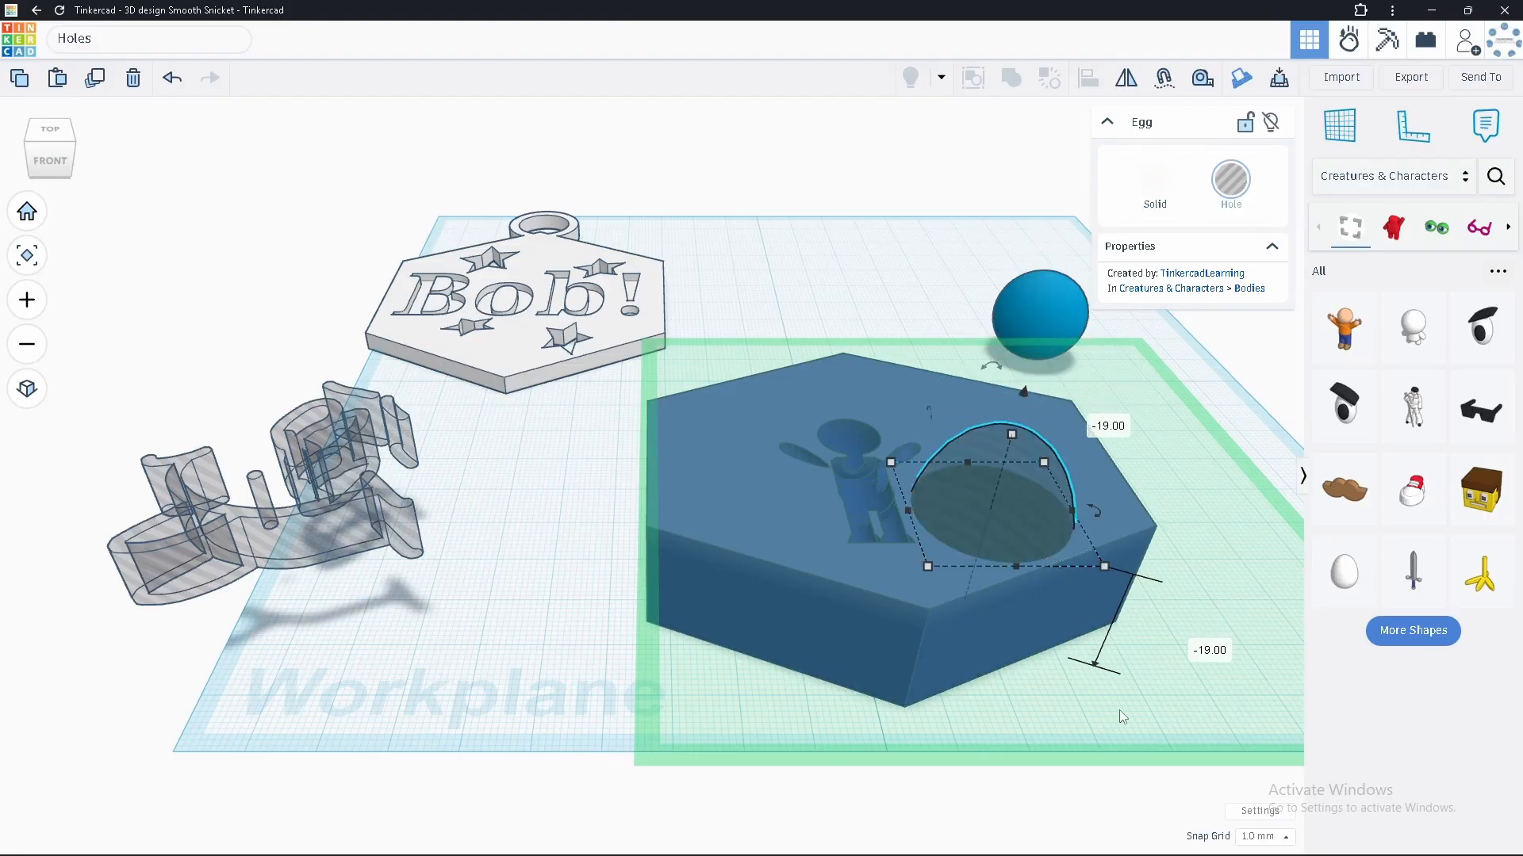
Union the egg hole with the blue hexagonal polygon to cut a rounded recess beside the figure imprint.
{"action": "left_click_drag", "start_coordinate": [954, 499], "coordinate": [950, 486]}
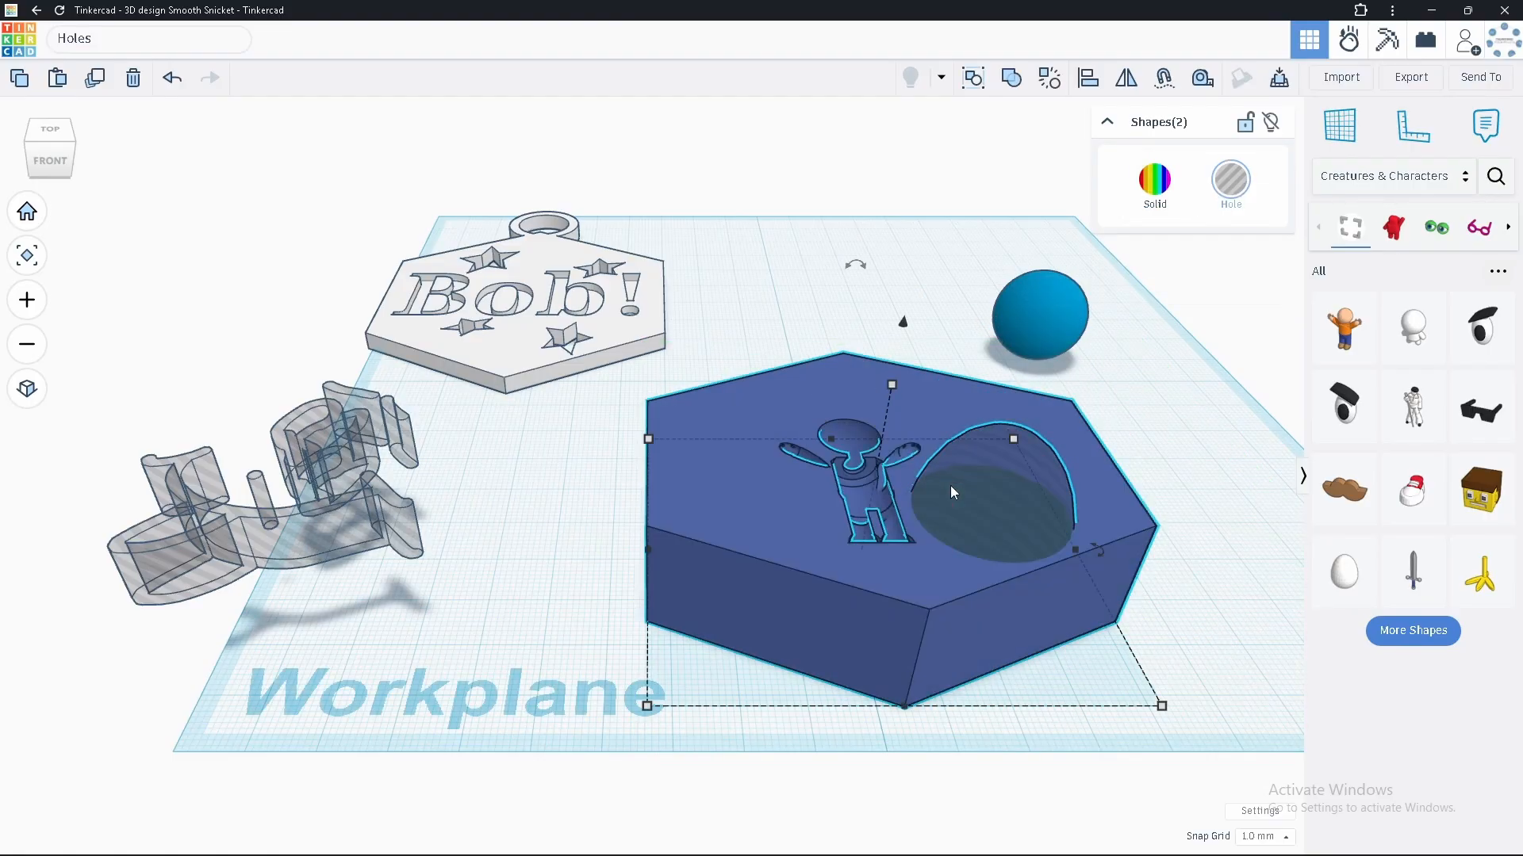
{"action": "left_click", "coordinate": [1011, 78]}
{"action": "right_click_drag", "start_coordinate": [888, 488], "coordinate": [848, 541]}
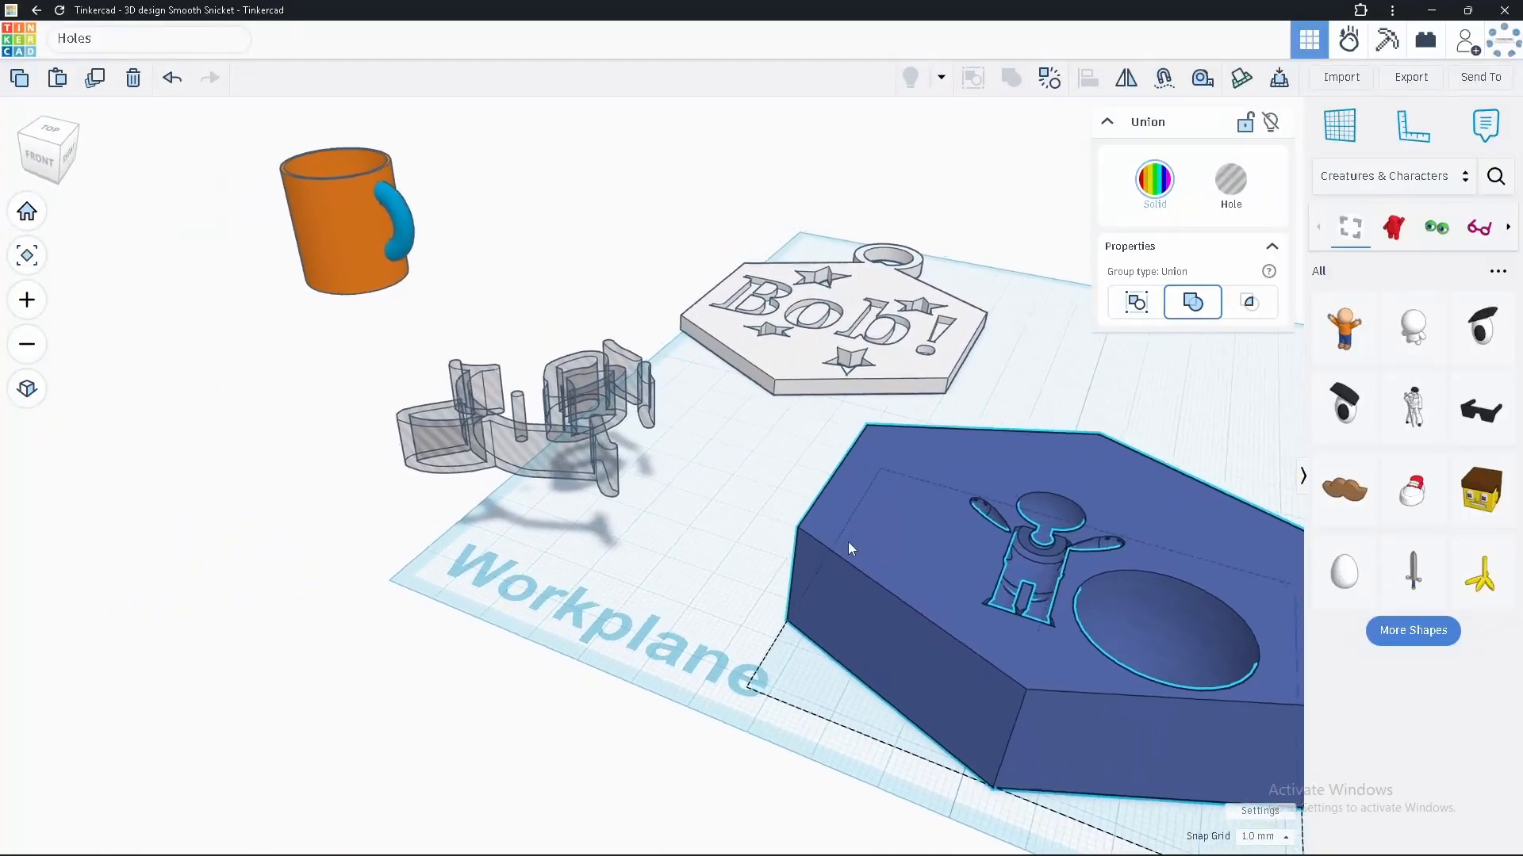
Move the orange mug onto the workplane, into the gap between the scribble hole and the blue polygon, just below the name tag.
{"action": "left_click", "coordinate": [373, 265]}
{"action": "left_click_drag", "start_coordinate": [379, 257], "coordinate": [704, 477]}
{"action": "right_click_drag", "start_coordinate": [704, 477], "coordinate": [627, 464]}
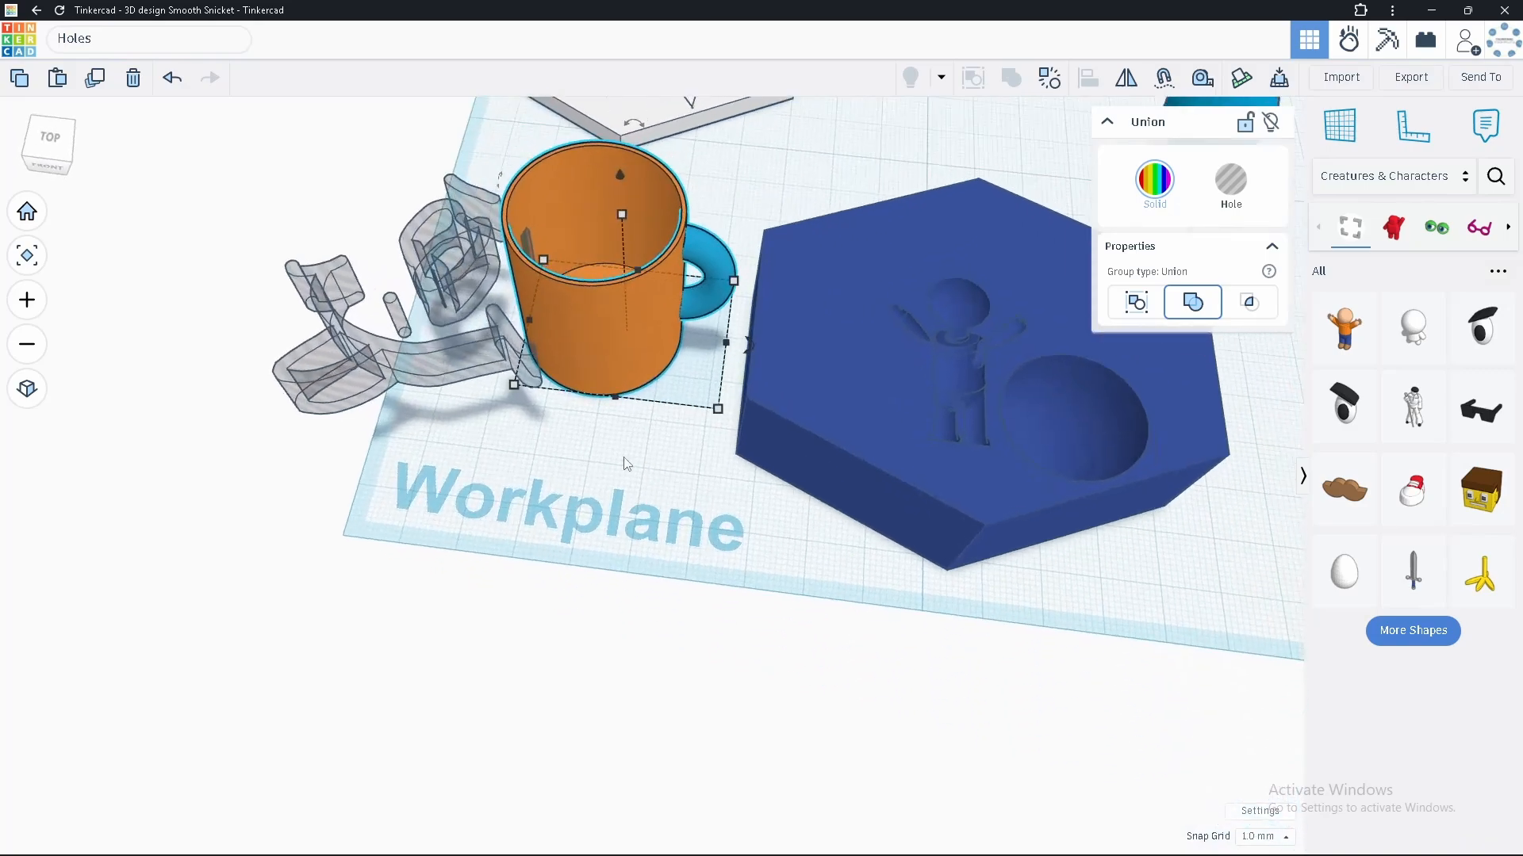
{"action": "middle_click_drag", "start_coordinate": [627, 464], "coordinate": [705, 646]}
{"action": "left_click_drag", "start_coordinate": [703, 204], "coordinate": [776, 218]}
{"action": "scroll", "coordinate": [769, 284], "scroll_direction": "down", "scroll_amount": 2}
{"action": "left_click_drag", "start_coordinate": [783, 399], "coordinate": [736, 367]}
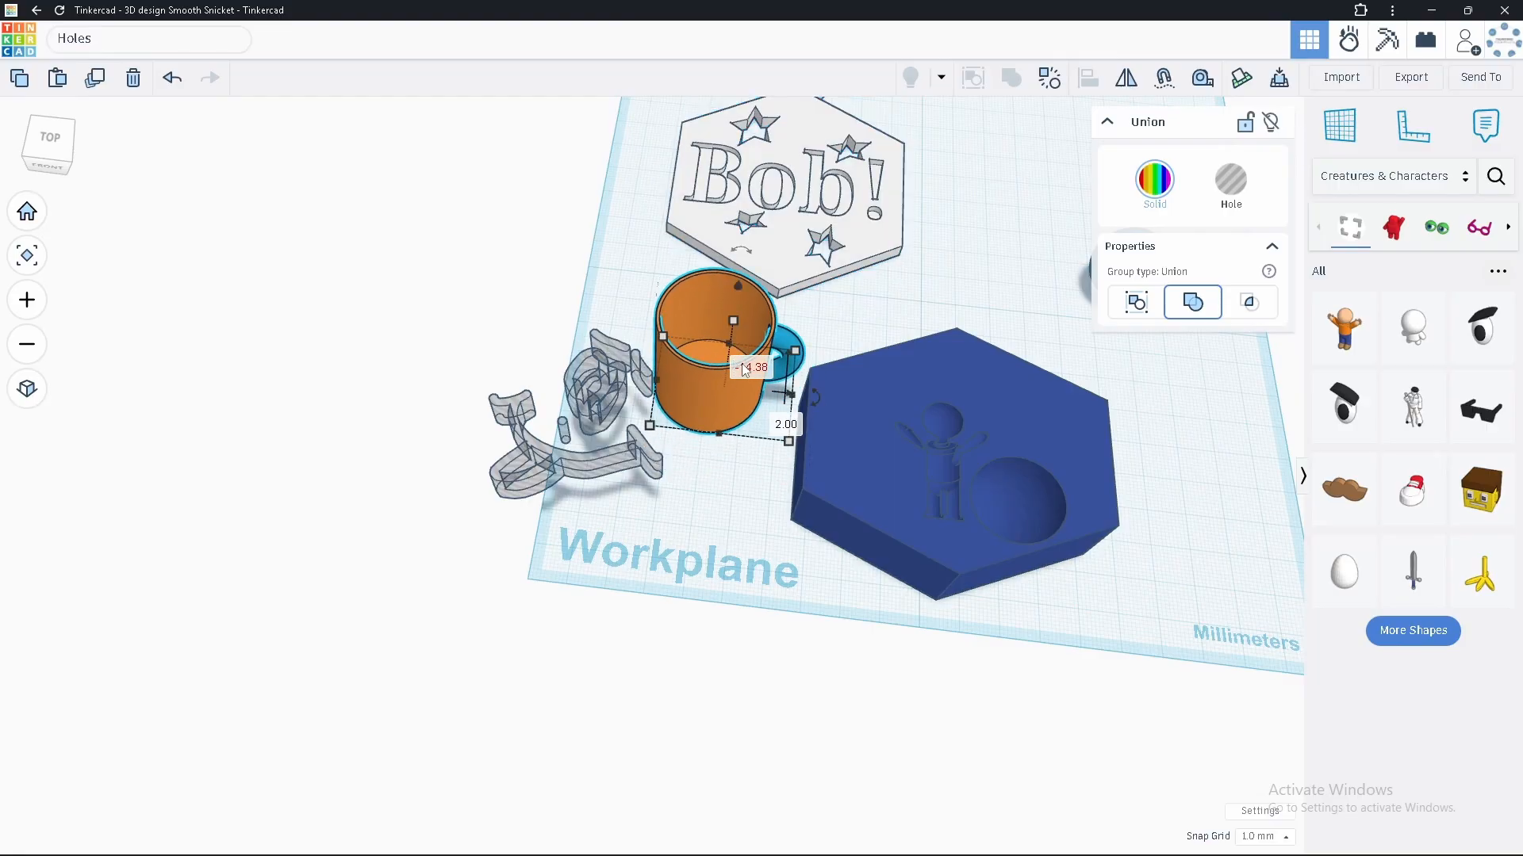
{"action": "scroll", "coordinate": [721, 341], "scroll_direction": "down", "scroll_amount": 5}
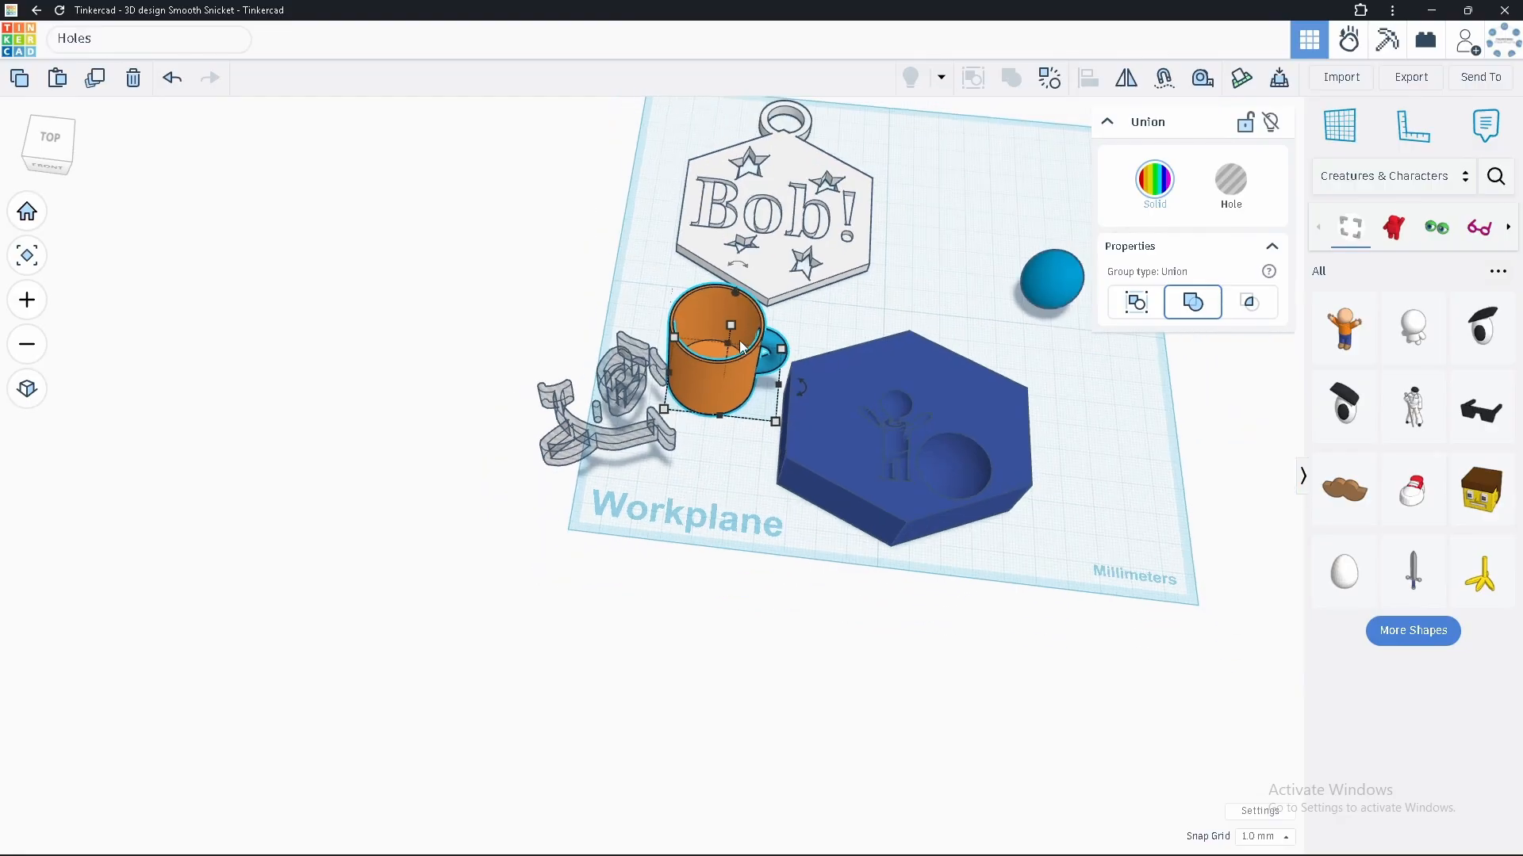
{"action": "right_click_drag", "start_coordinate": [488, 444], "coordinate": [1075, 327]}
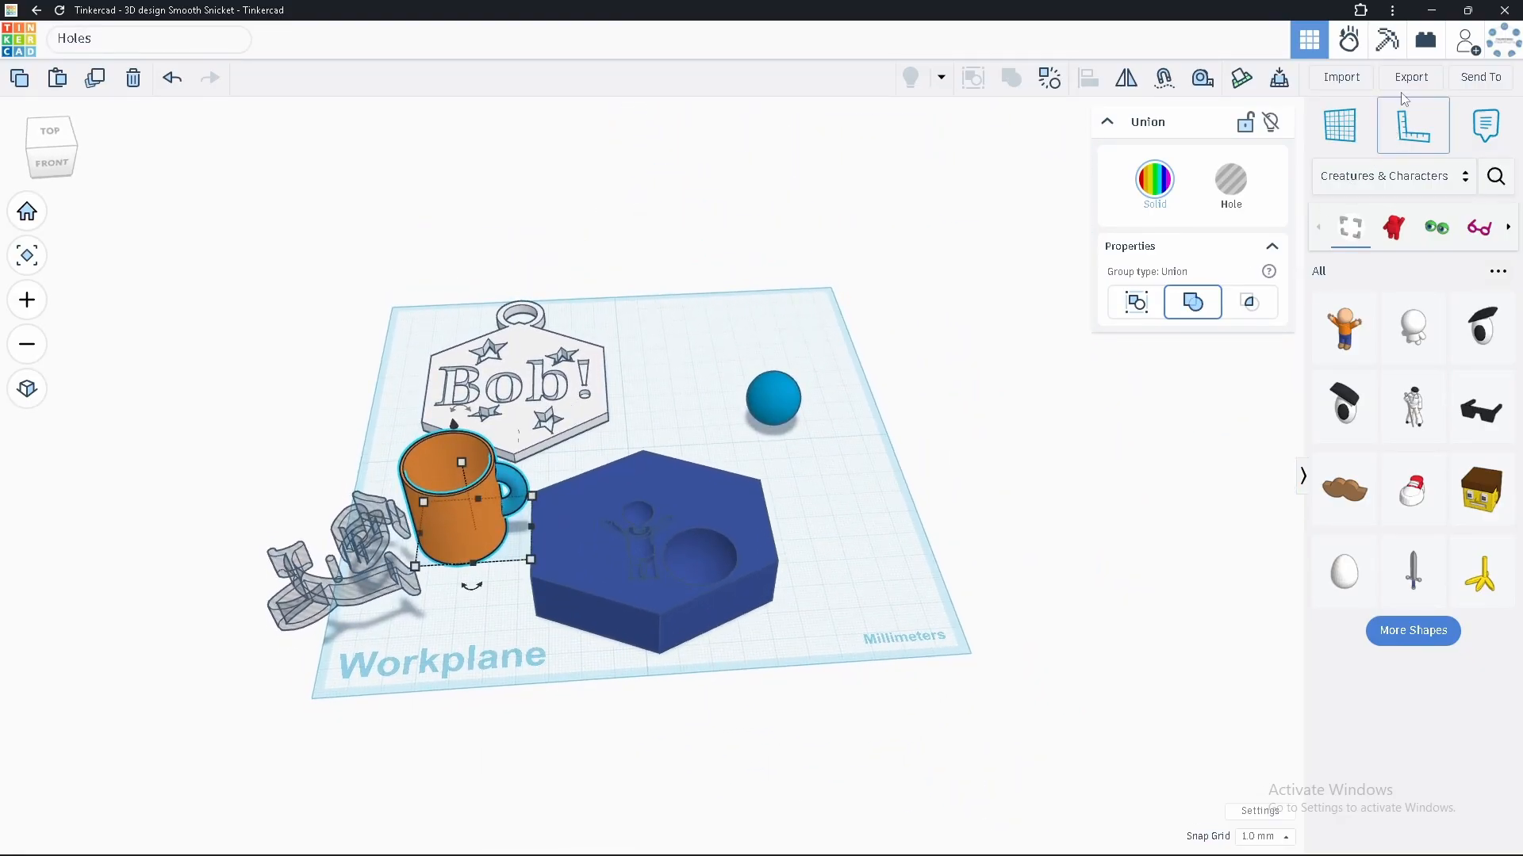